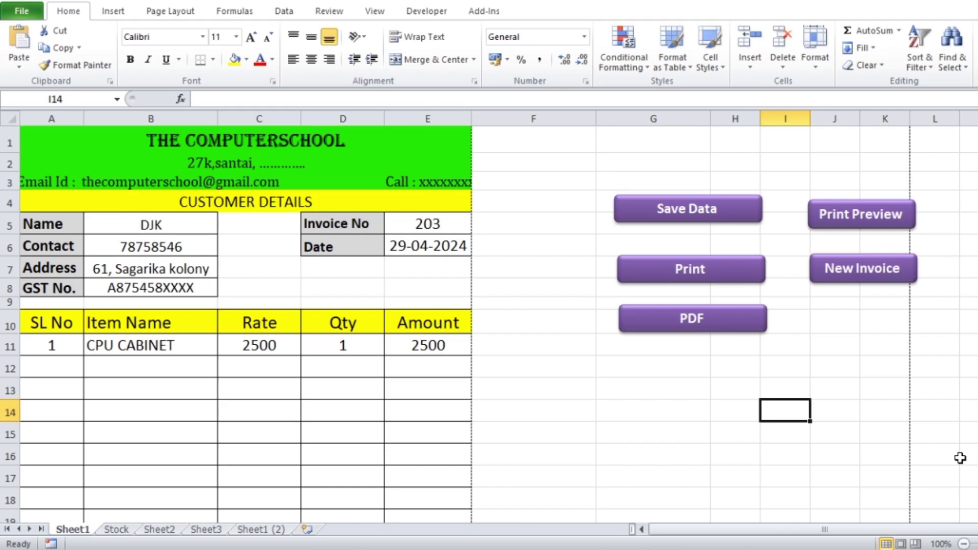
# Step: Change the invoice customer in B5 from DJK to ABC using its dropdown list
pyautogui.click(960, 458)
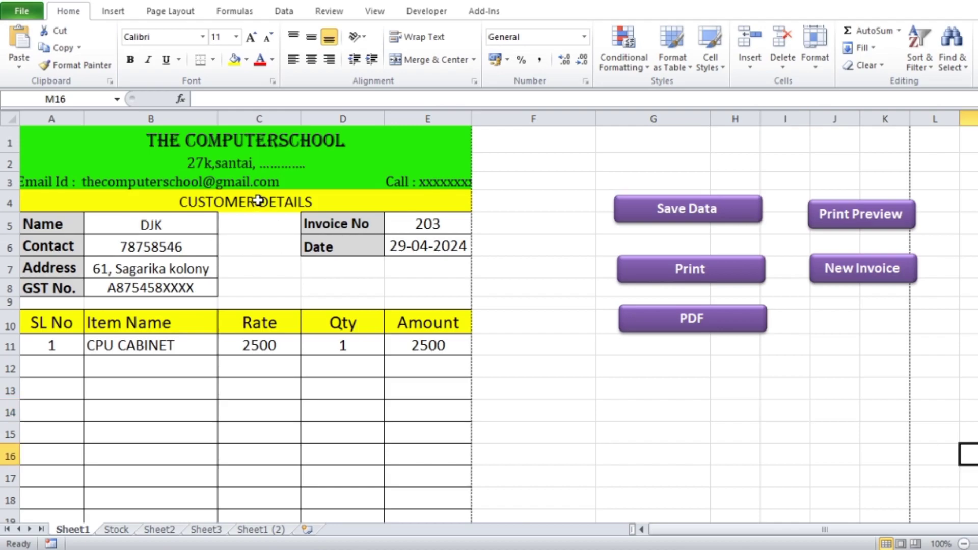
pyautogui.scroll(-6, 258, 200)
pyautogui.scroll(6, 282, 228)
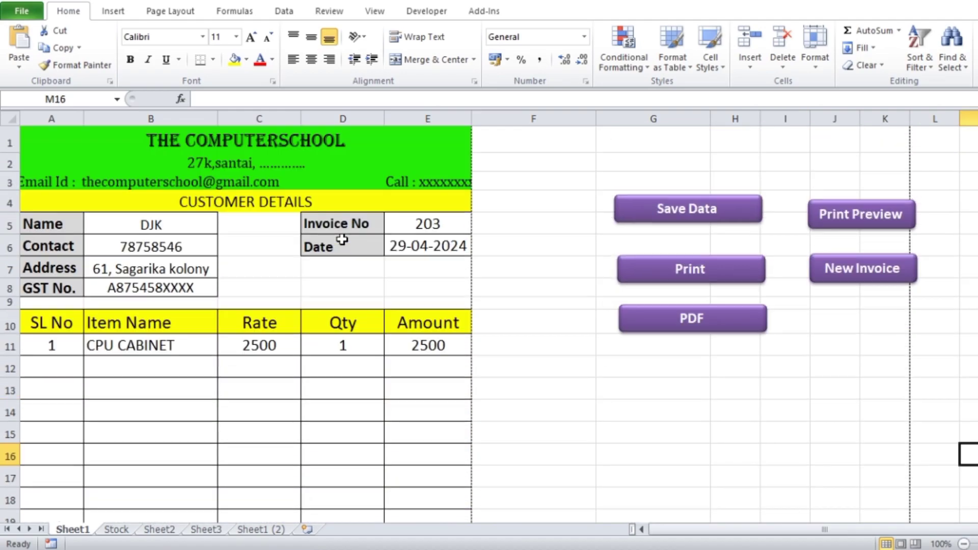
pyautogui.click(193, 230)
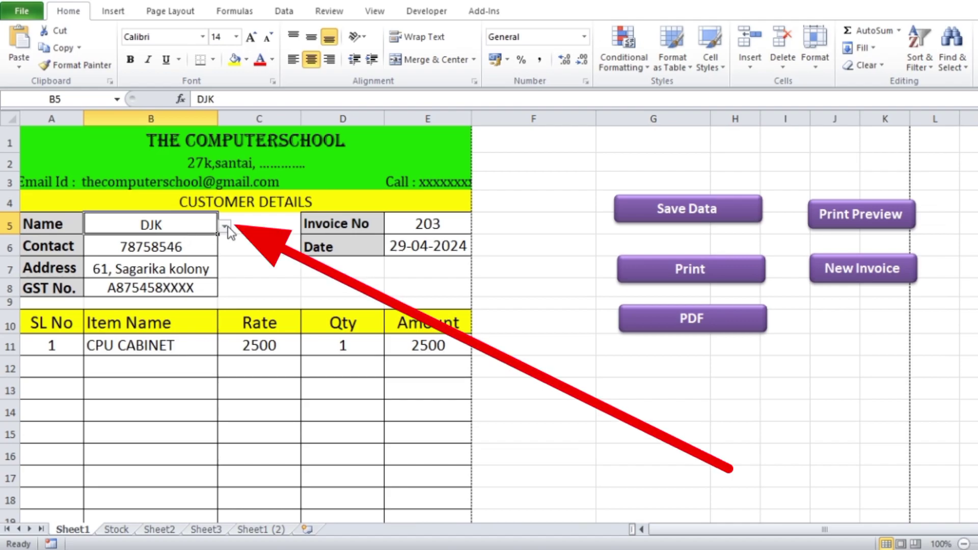
pyautogui.click(227, 227)
pyautogui.click(97, 239)
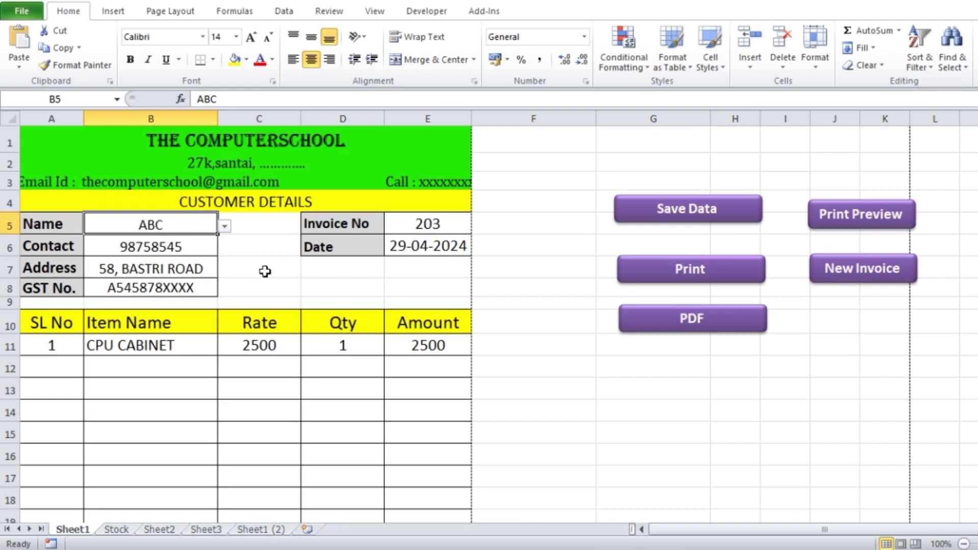
# Step: Add LAPTOP Apple in B12 with quantity 2
pyautogui.scroll(-2, 317, 275)
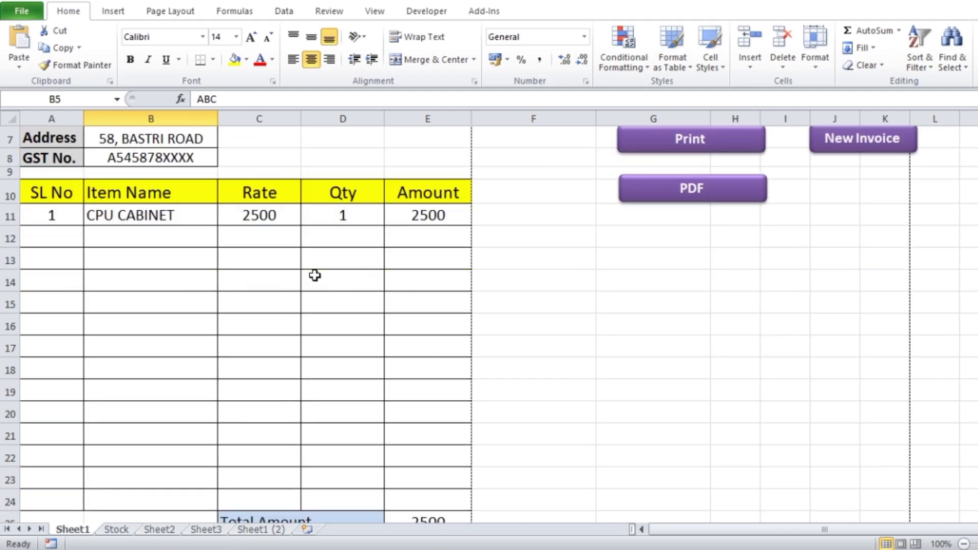
pyautogui.click(135, 217)
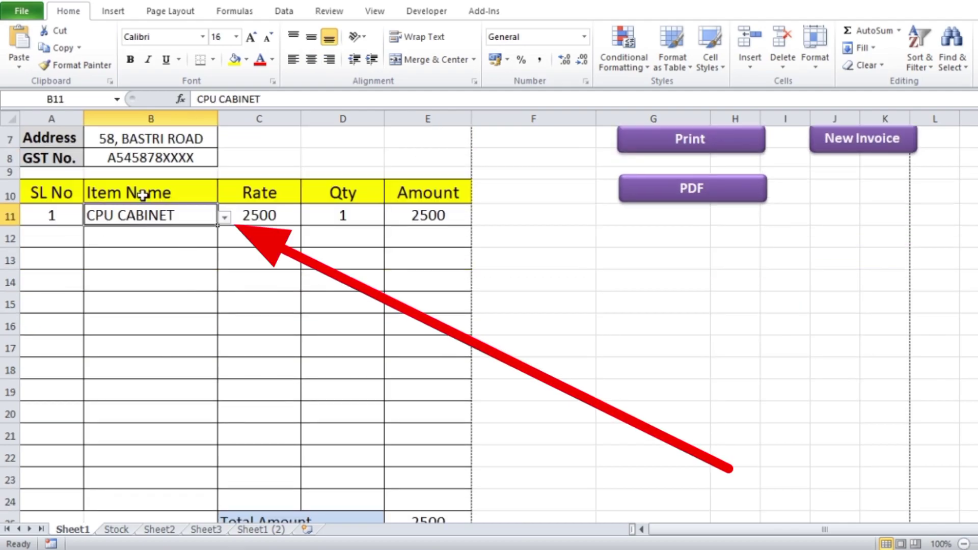
pyautogui.click(181, 241)
pyautogui.click(224, 240)
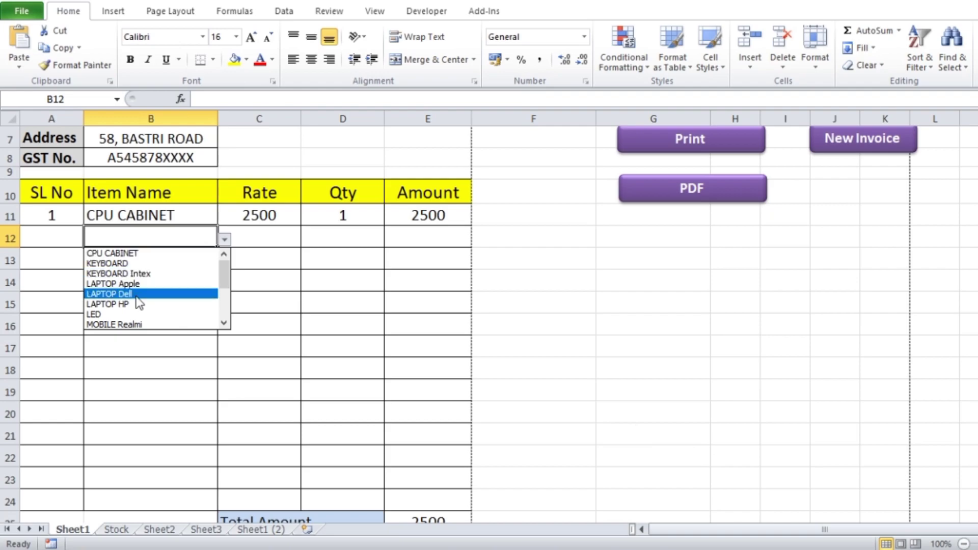
pyautogui.click(118, 285)
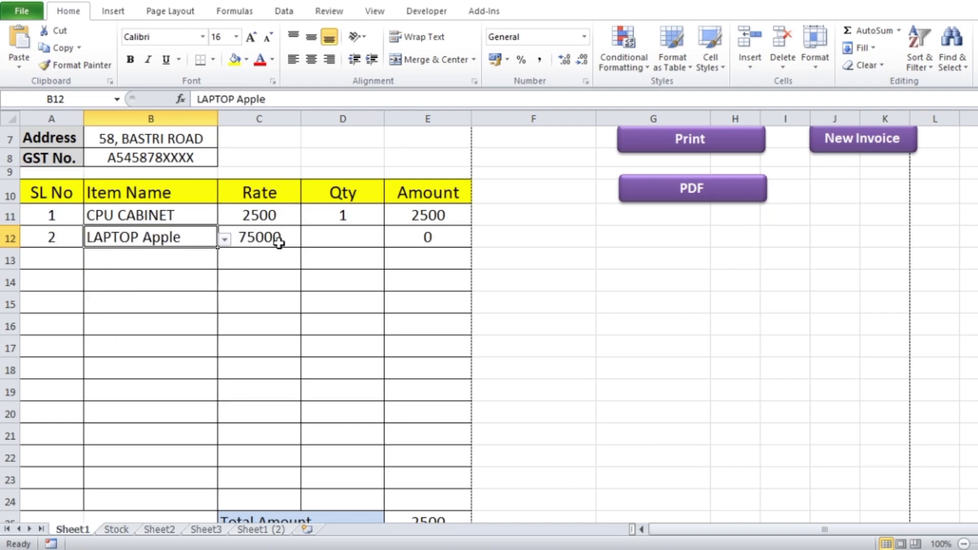
pyautogui.click(347, 235)
pyautogui.write('2')
pyautogui.press('Tab')
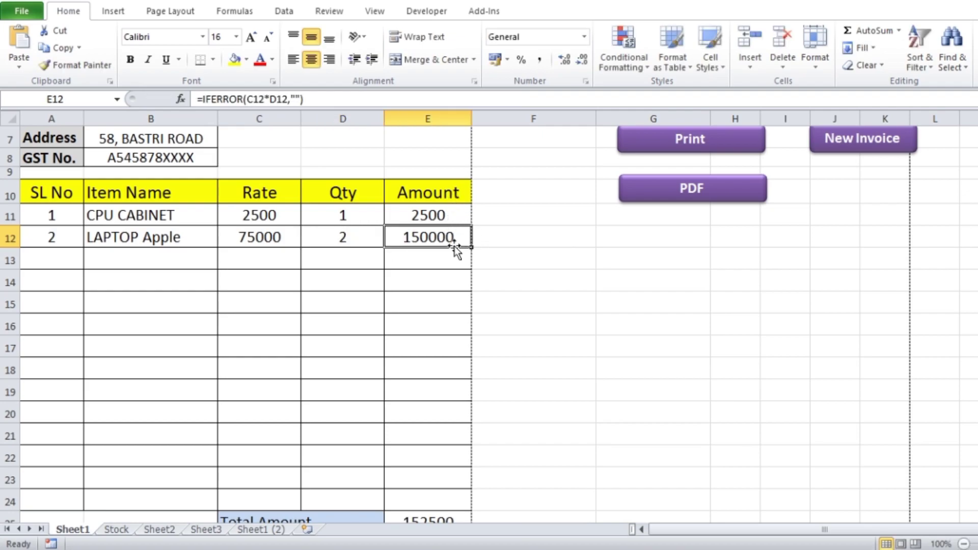
# Step: Add LED in B13 with quantity 1, bringing the total to 177500
pyautogui.click(186, 260)
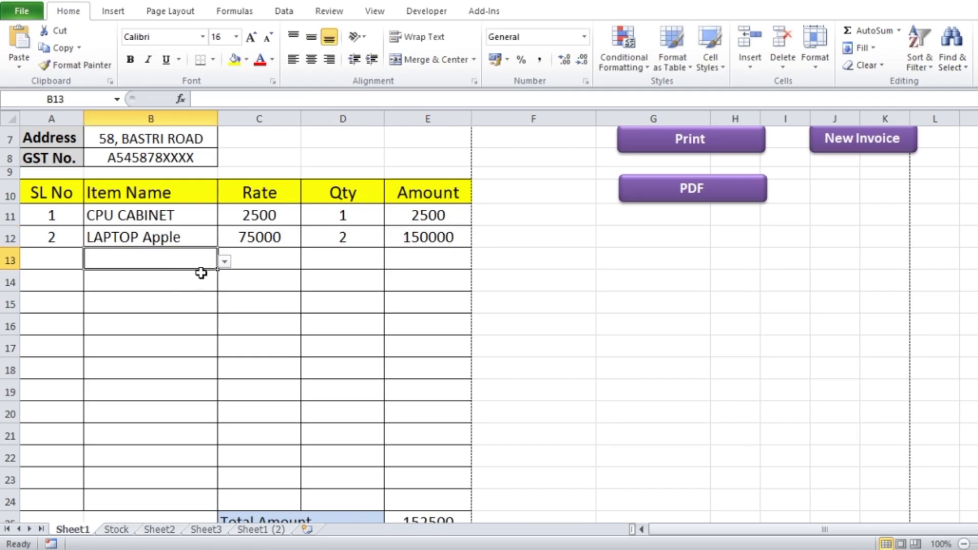
pyautogui.click(224, 262)
pyautogui.click(107, 337)
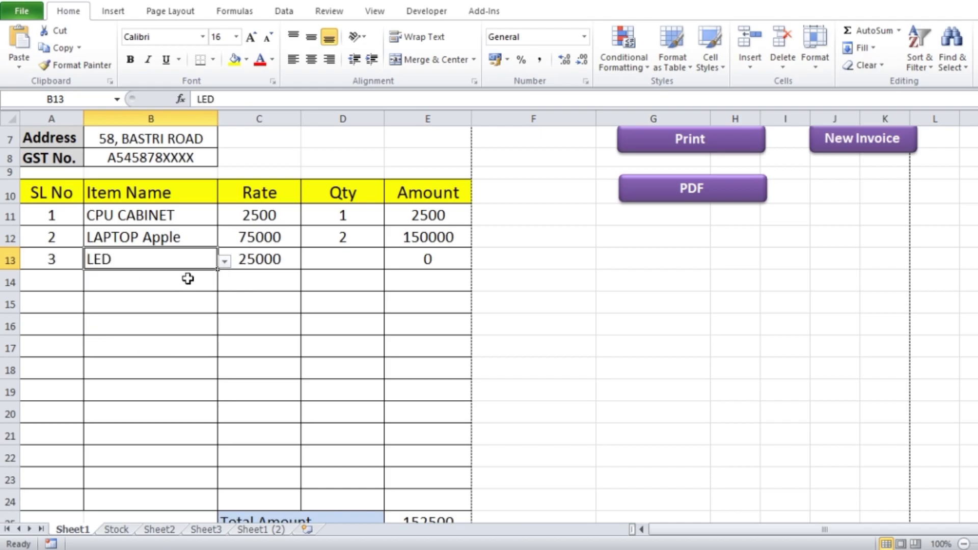
pyautogui.click(352, 262)
pyautogui.write('1')
pyautogui.press('Tab')
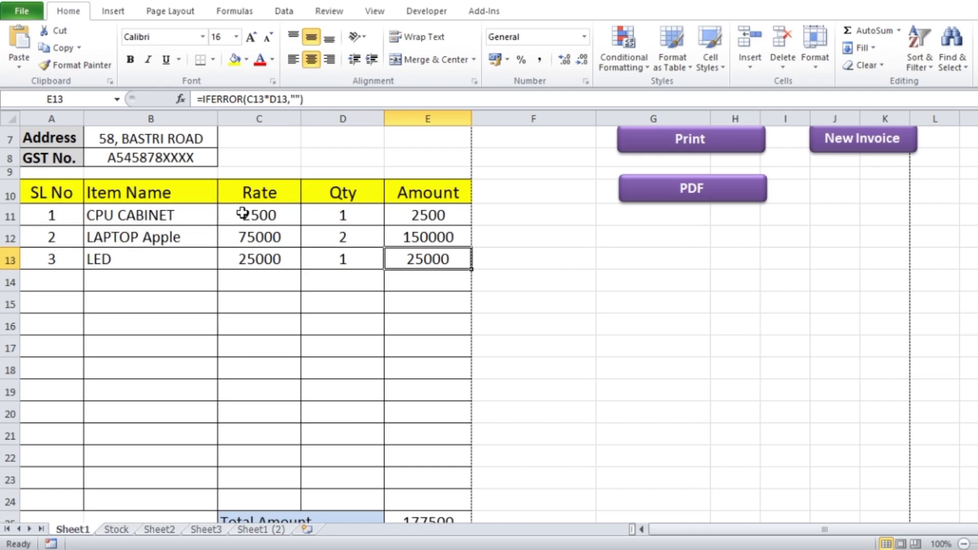
# Step: Enter 100000 as the Paid amount in E31 and confirm E32 shows 97025 due
pyautogui.scroll(-1, 437, 275)
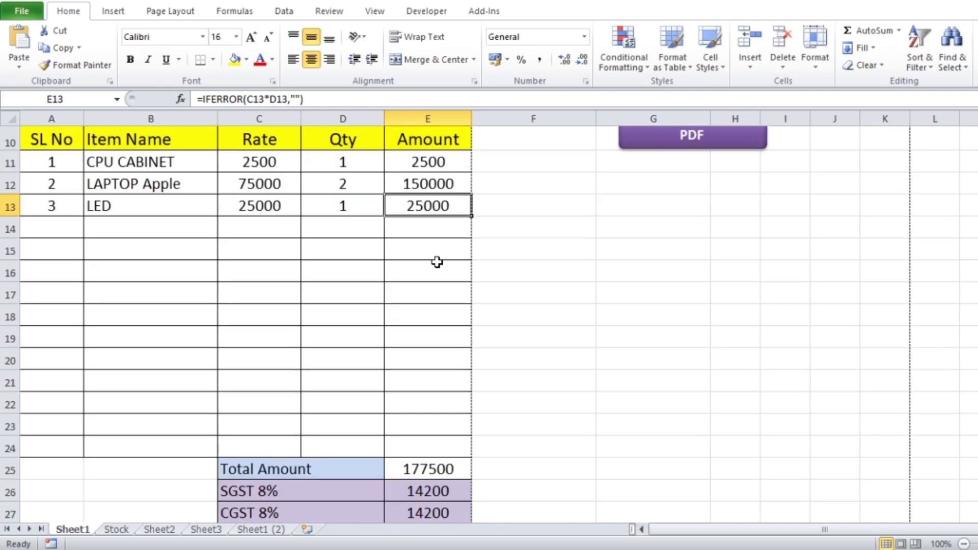
pyautogui.scroll(-2, 437, 262)
pyautogui.scroll(-1, 437, 261)
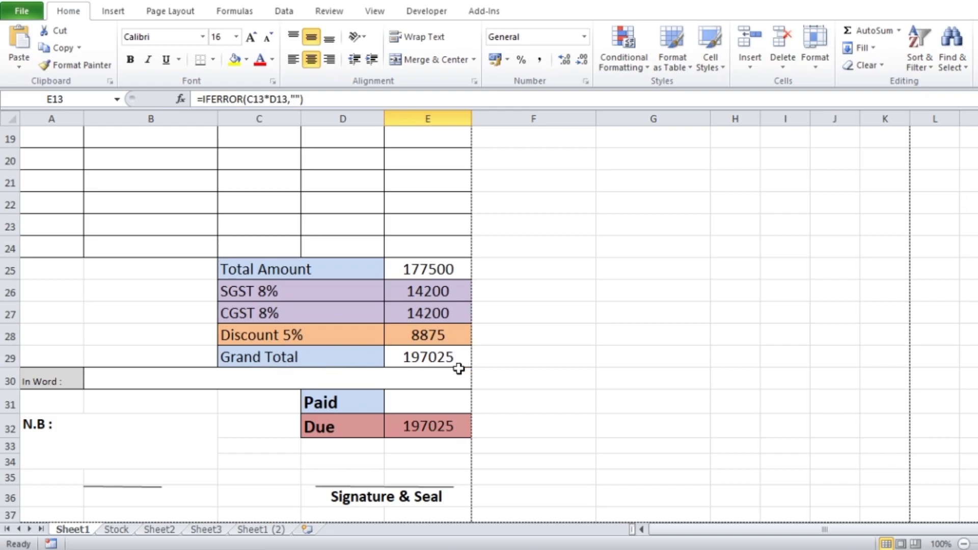
pyautogui.scroll(-1, 448, 334)
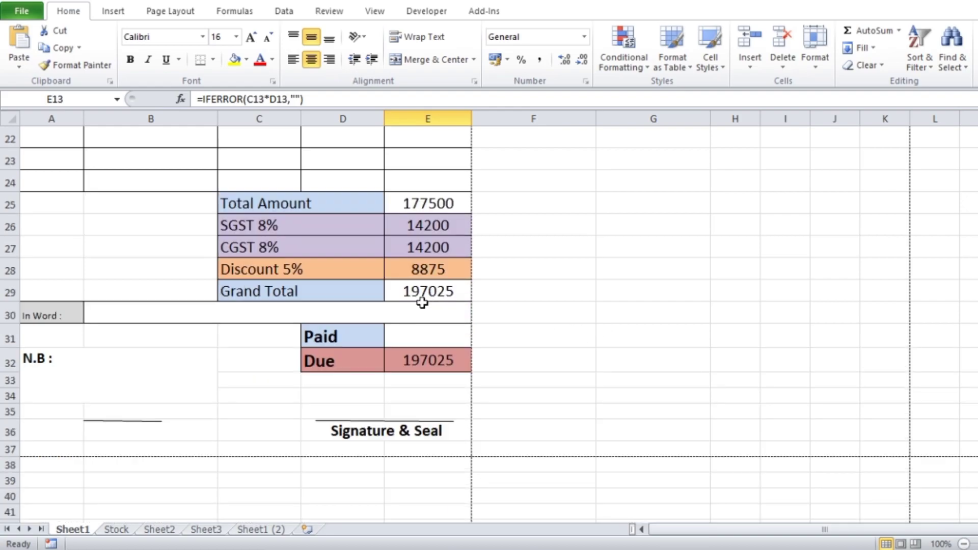
pyautogui.click(433, 336)
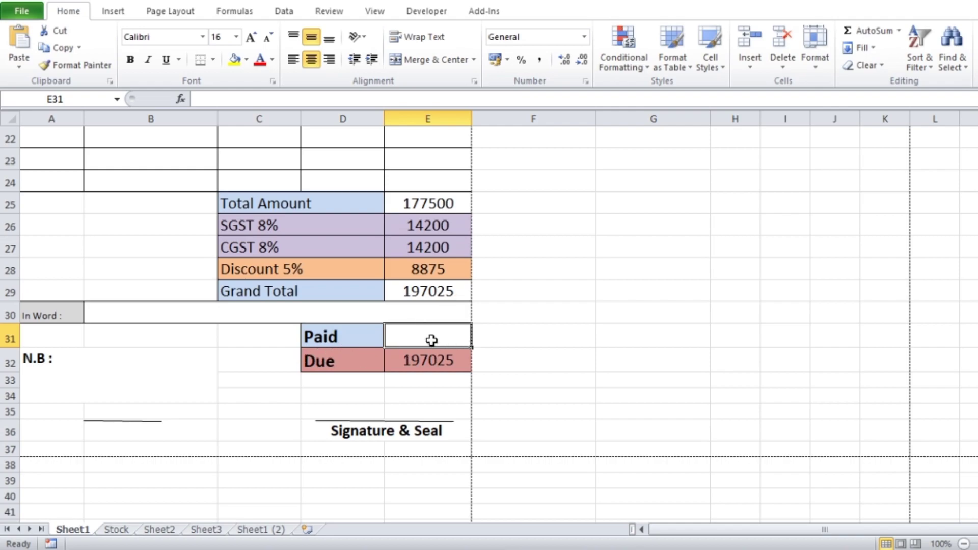
pyautogui.write('10000')
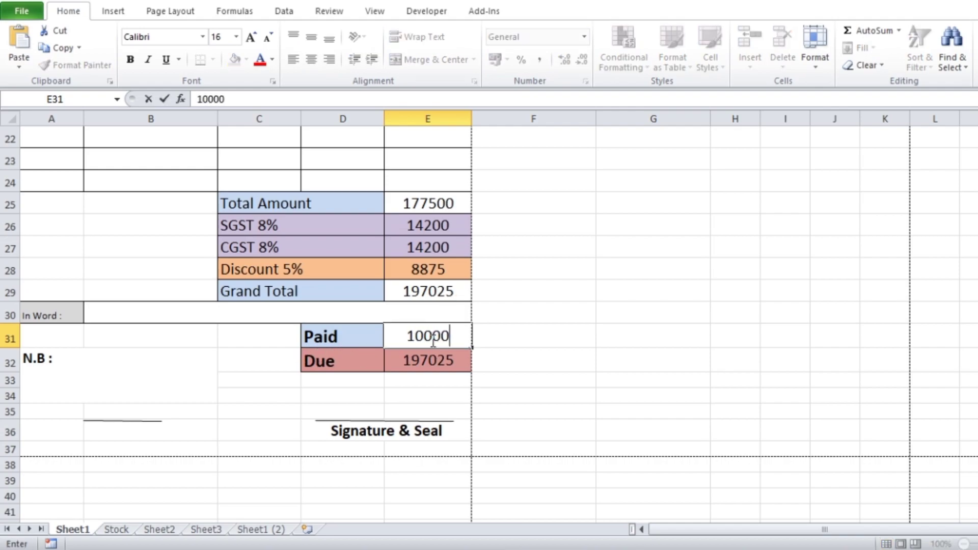
pyautogui.write('0')
pyautogui.press('Tab')
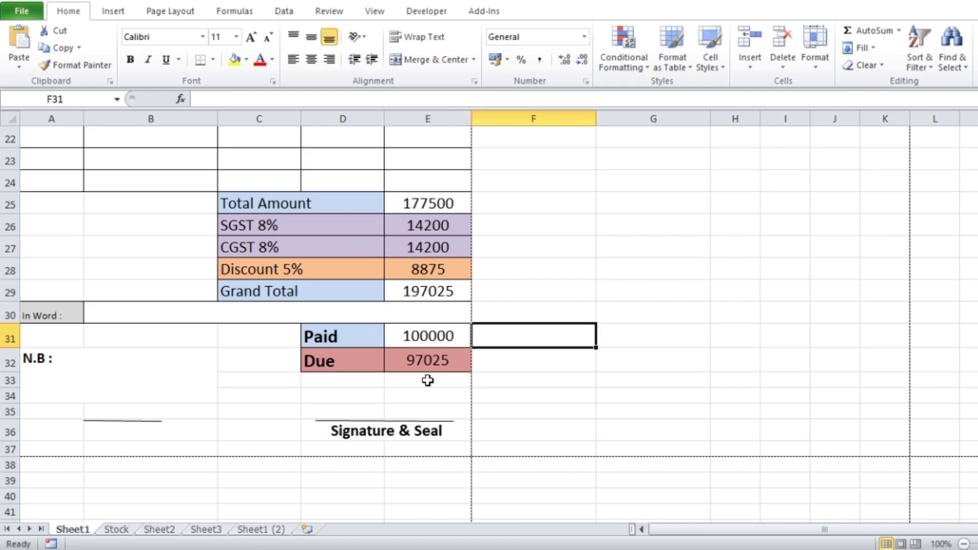
pyautogui.click(422, 362)
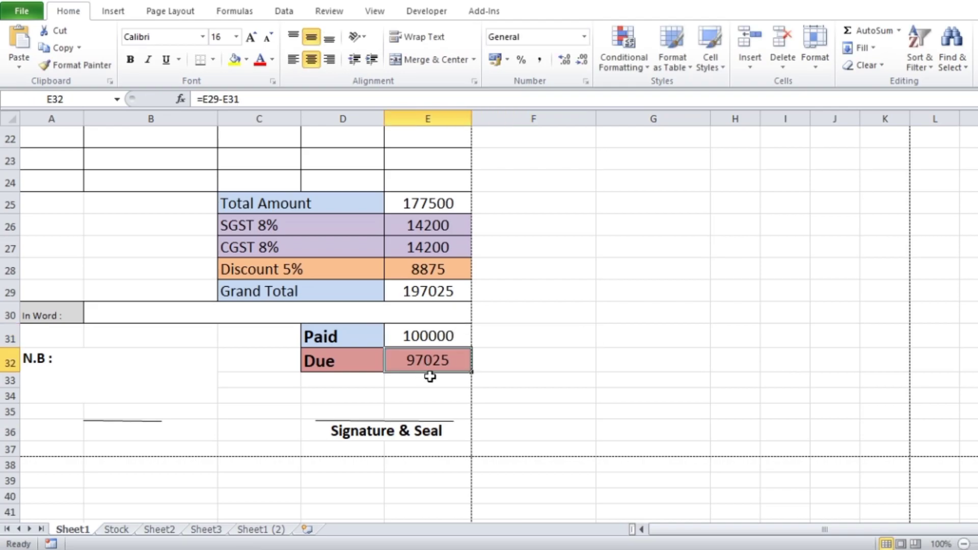
pyautogui.scroll(7, 647, 384)
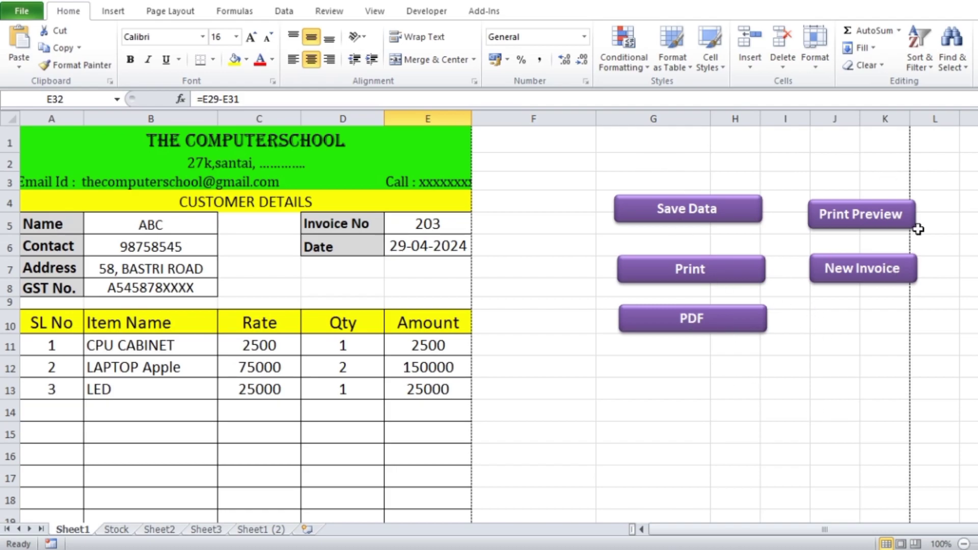
# Step: Preview the invoice with the Print Preview macro, then export it to PDF and print it
pyautogui.click(866, 223)
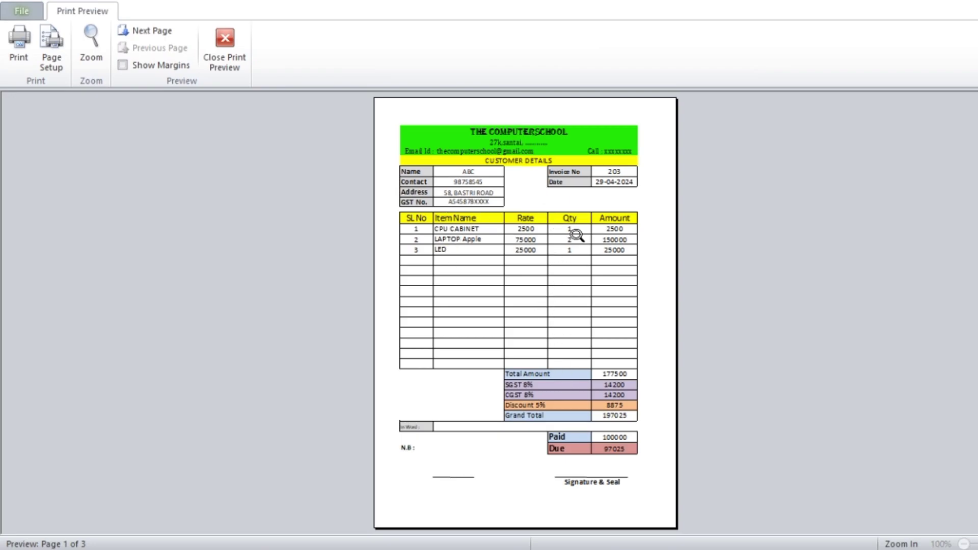
pyautogui.click(231, 47)
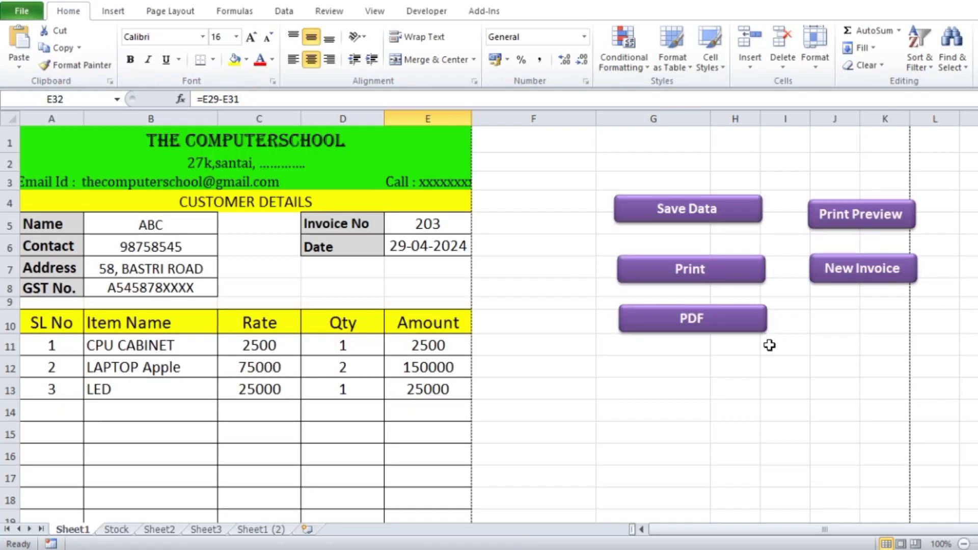
pyautogui.click(708, 335)
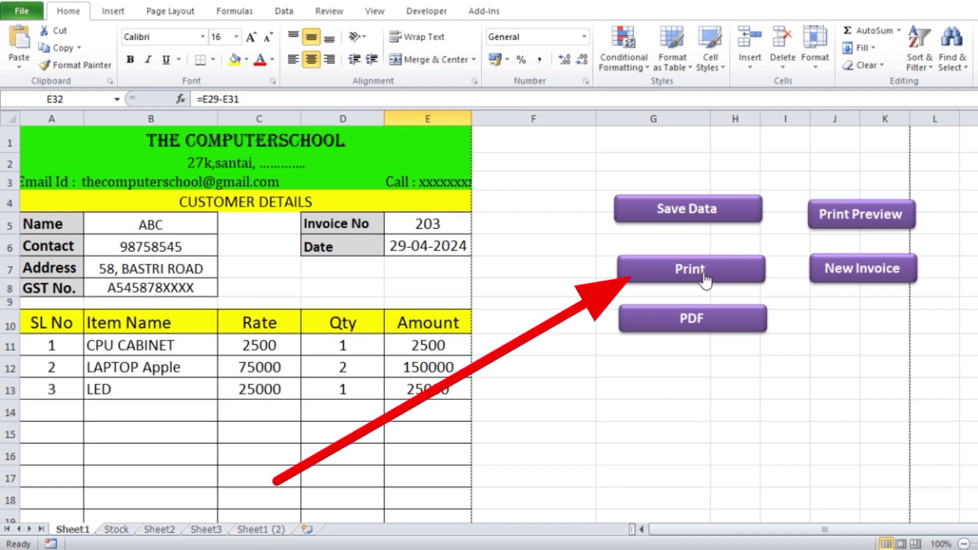
pyautogui.click(705, 280)
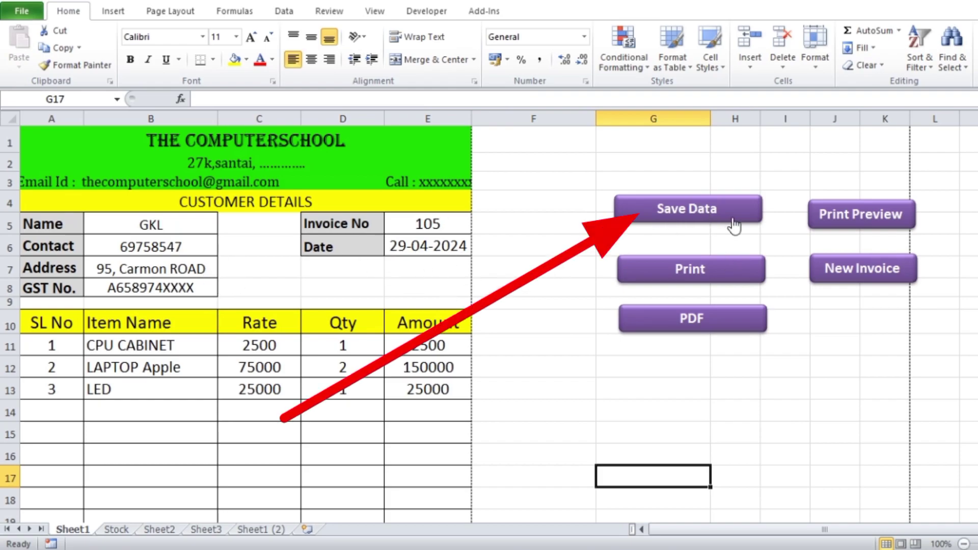
# Step: Run the New Invoice macro to clear the form and advance to invoice 106
pyautogui.scroll(-3, 284, 295)
pyautogui.scroll(-4, 284, 300)
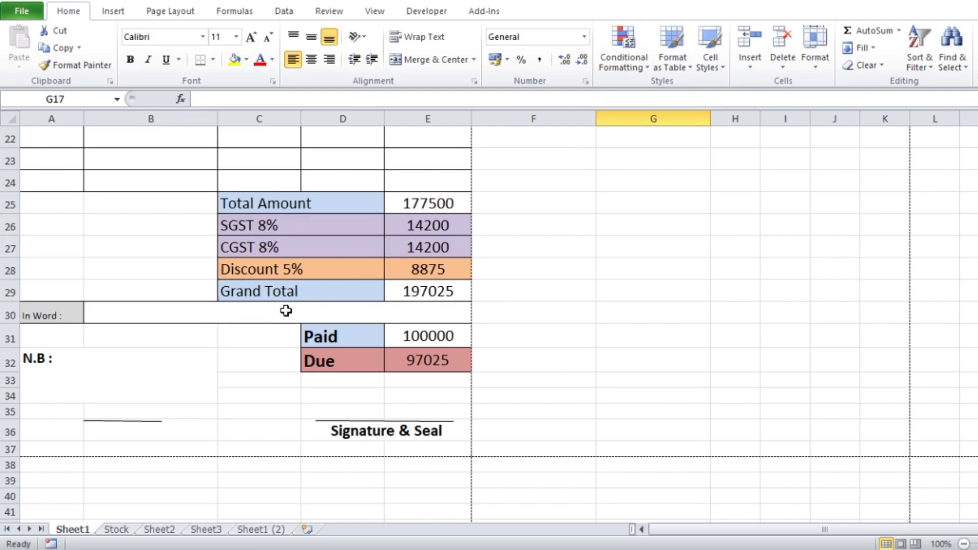
pyautogui.scroll(6, 546, 344)
pyautogui.scroll(1, 546, 344)
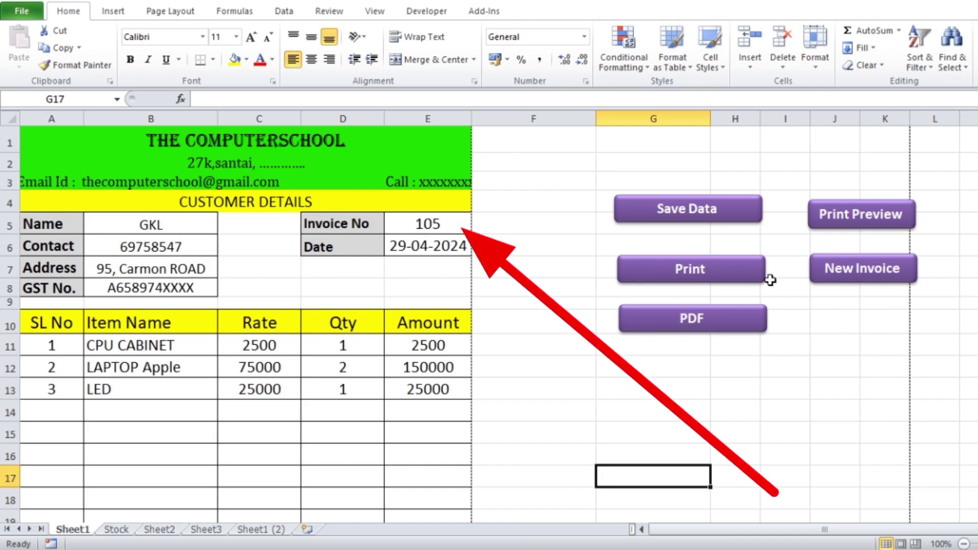
pyautogui.click(861, 273)
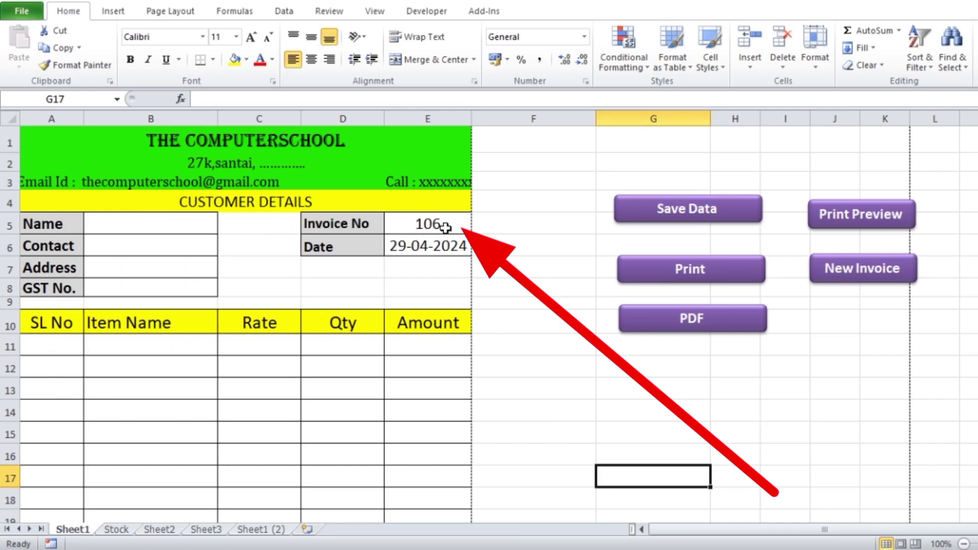
pyautogui.scroll(-3, 171, 234)
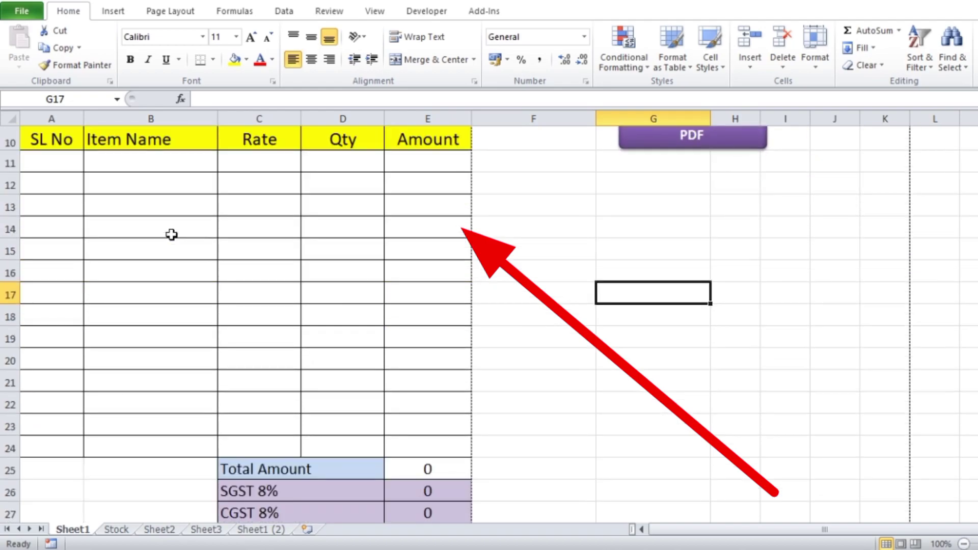
pyautogui.scroll(-4, 172, 241)
pyautogui.scroll(4, 306, 228)
pyautogui.scroll(3, 316, 224)
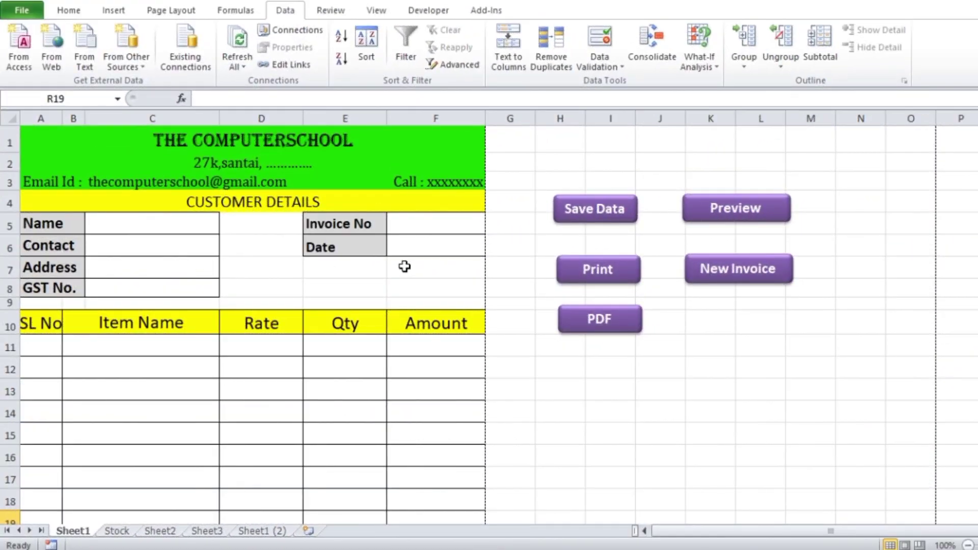
# Step: Select the customer Name cell C5, then view the Stock sheet's customer and product tables
pyautogui.scroll(-3, 410, 262)
pyautogui.scroll(-2, 411, 262)
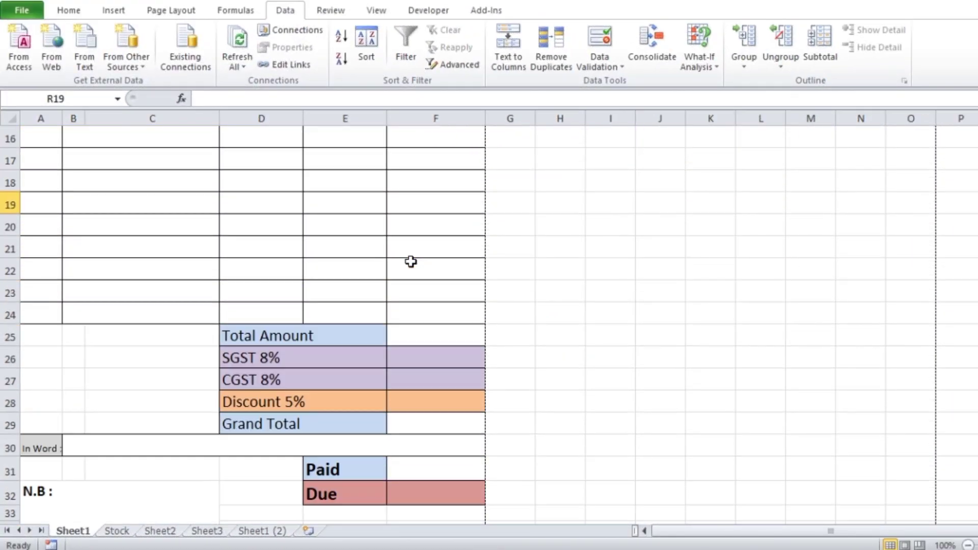
pyautogui.scroll(-2, 410, 262)
pyautogui.scroll(2, 411, 261)
pyautogui.scroll(4, 411, 262)
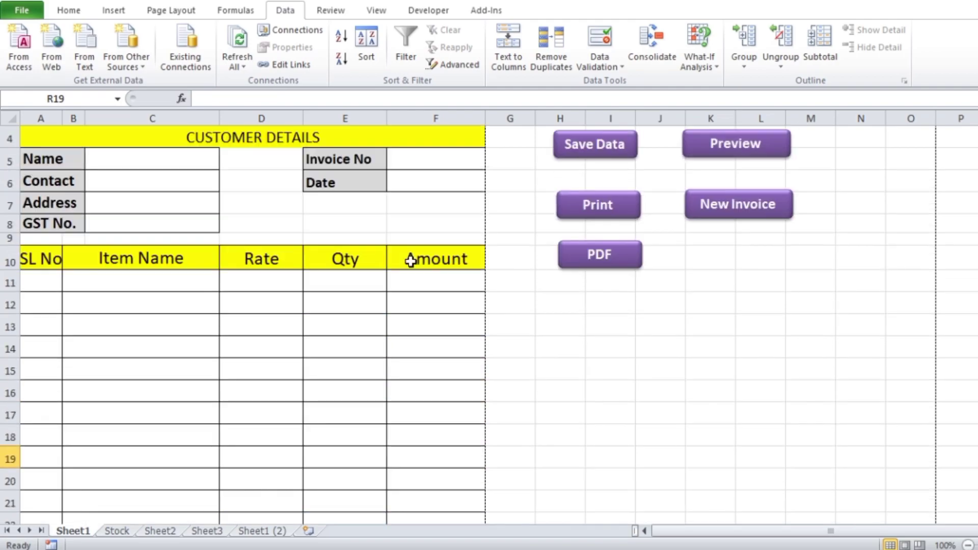
pyautogui.scroll(1, 411, 262)
pyautogui.click(434, 300)
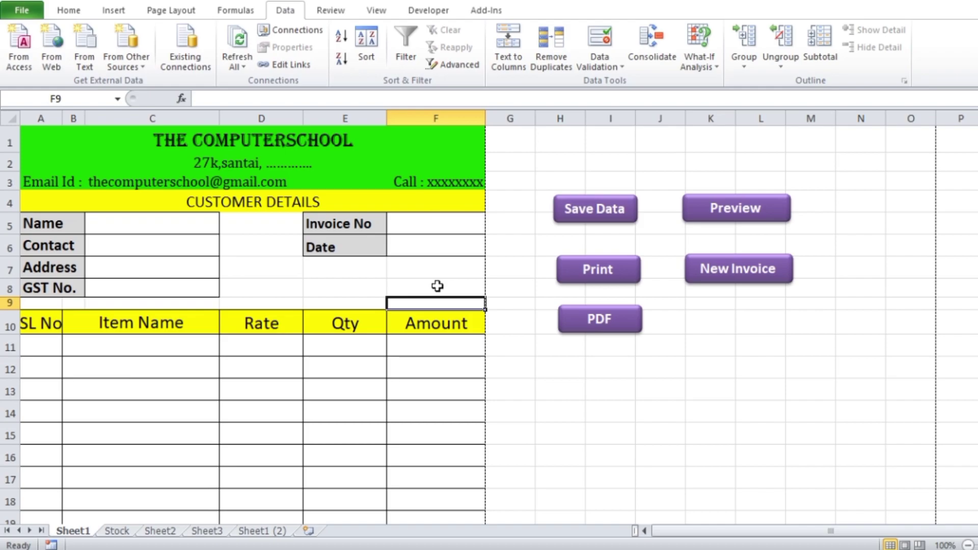
pyautogui.click(430, 273)
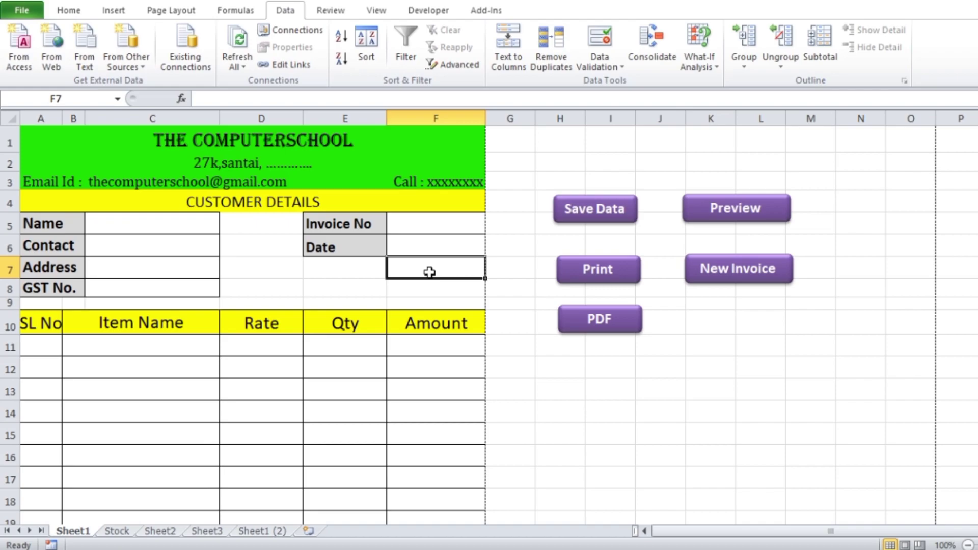
pyautogui.click(130, 234)
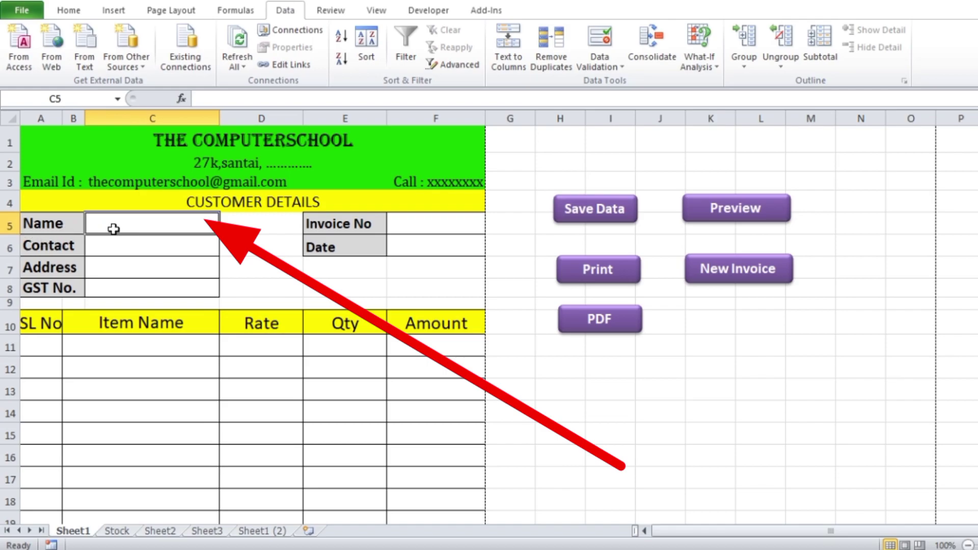
pyautogui.click(118, 531)
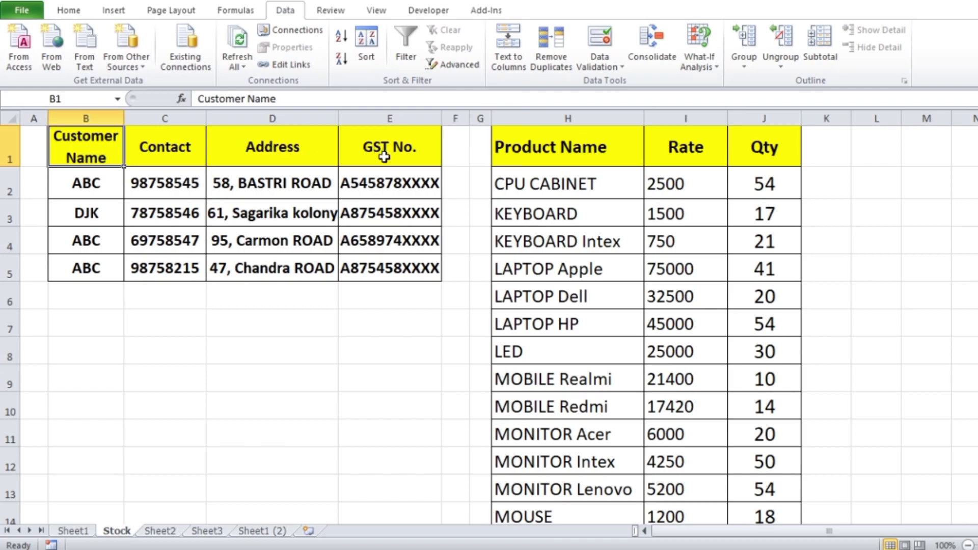
pyautogui.moveTo(101, 153); pyautogui.dragTo(357, 281)
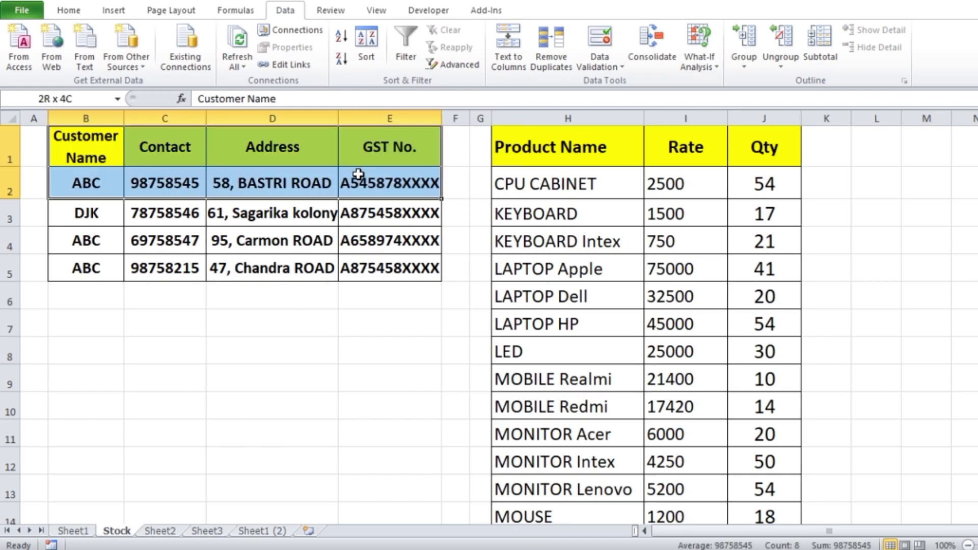
pyautogui.click(390, 237)
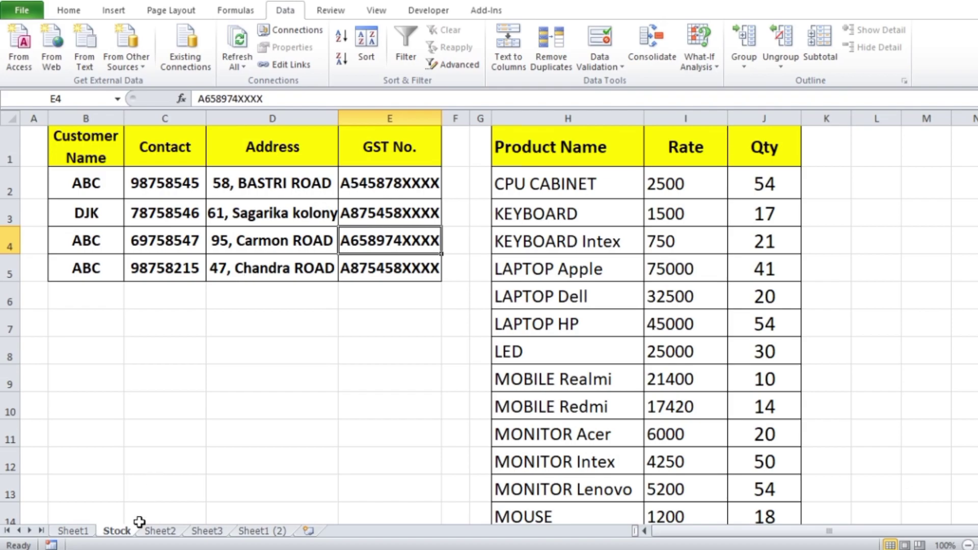
# Step: Return to the Sheet1 invoice form and bring up the Data ribbon commands
pyautogui.click(71, 531)
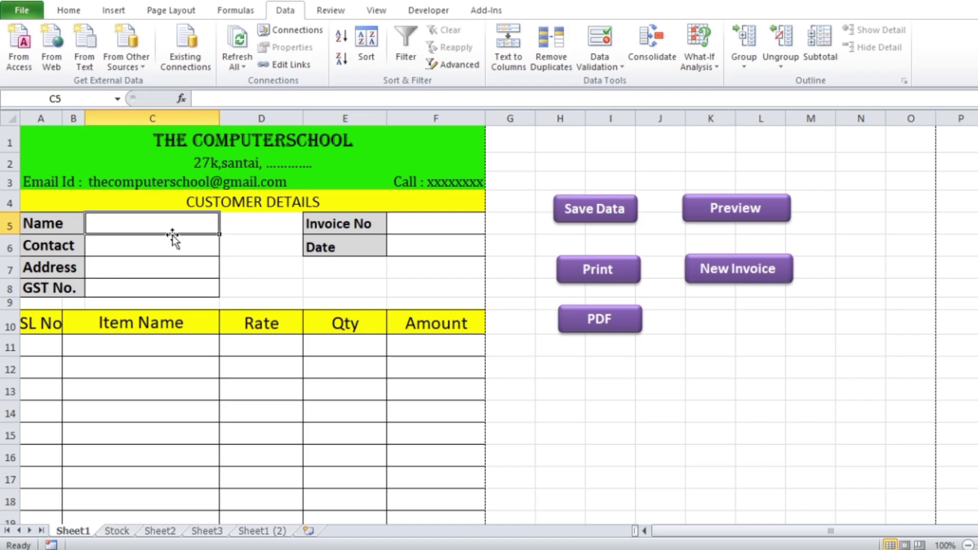
pyautogui.click(67, 10)
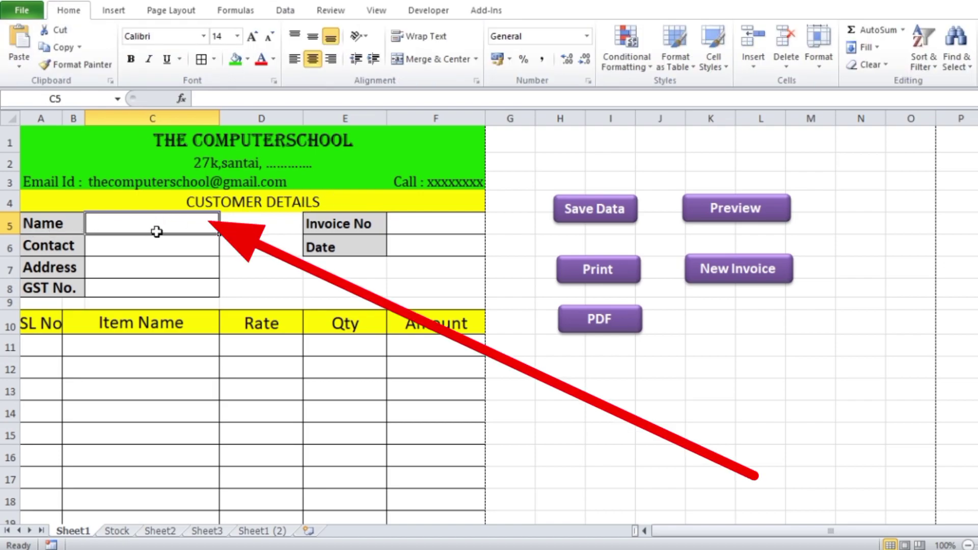
pyautogui.click(285, 11)
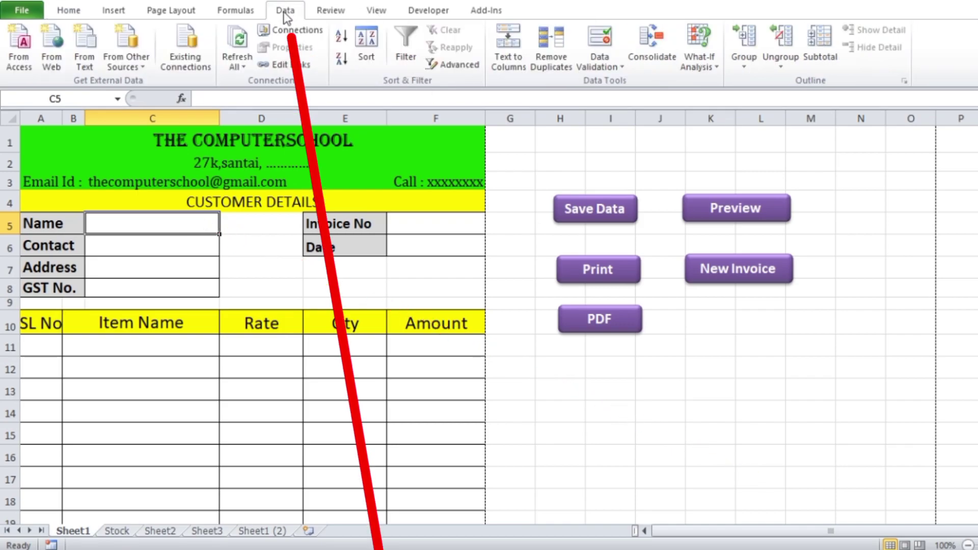
# Step: Give C5 a List data validation sourced from Stock!$B$2:$B$5
pyautogui.click(609, 63)
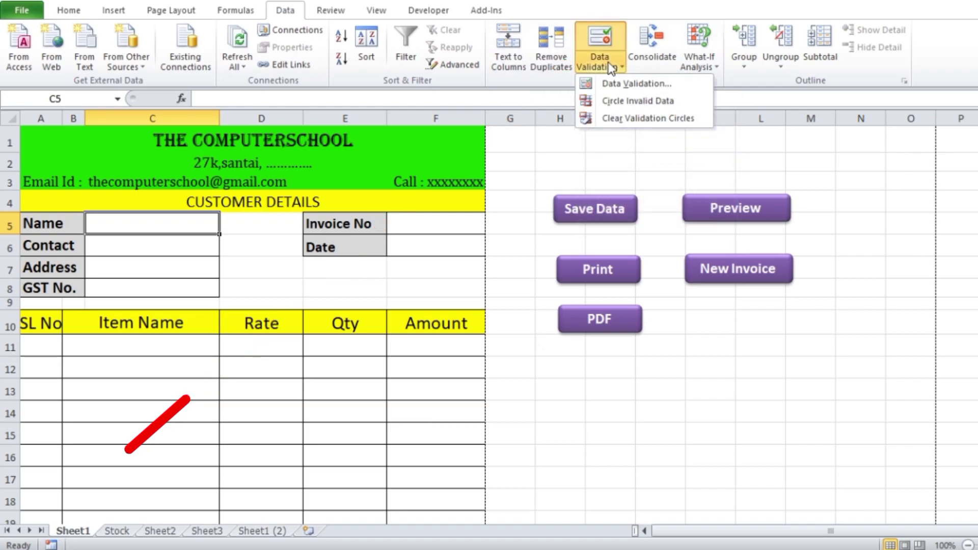
pyautogui.click(635, 86)
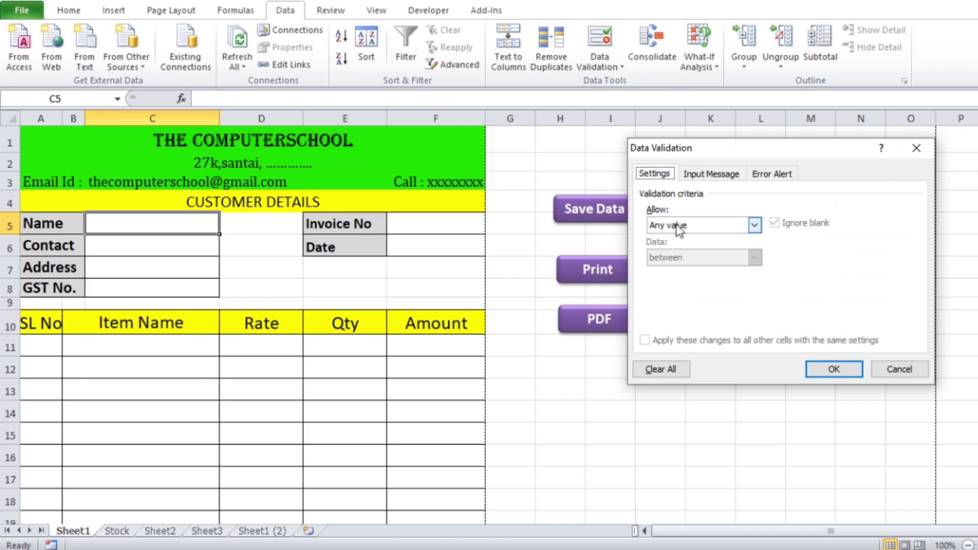
pyautogui.click(755, 226)
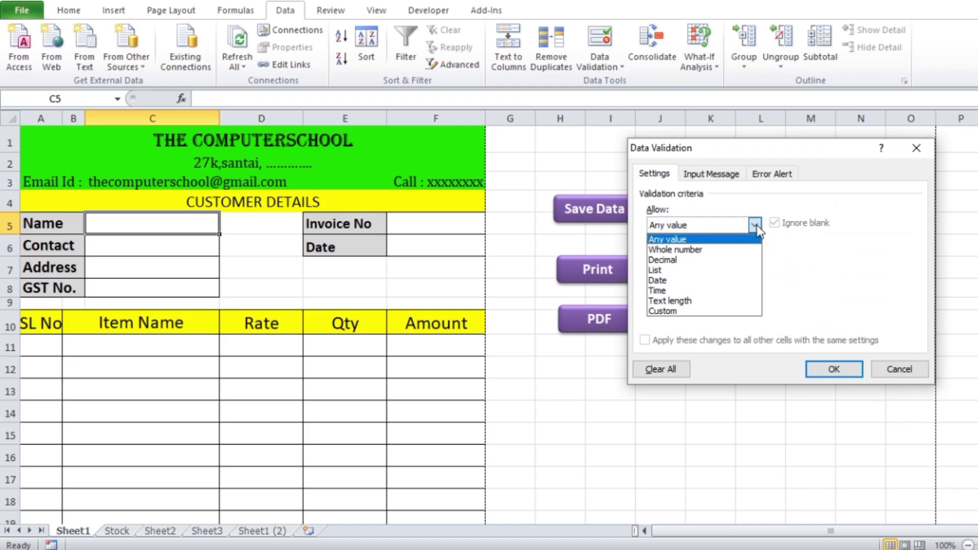
pyautogui.click(674, 271)
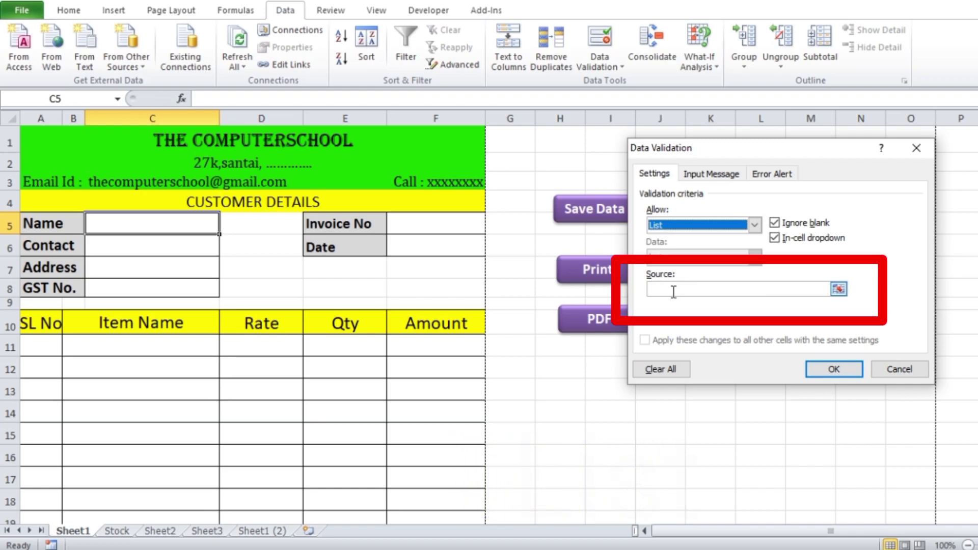
pyautogui.click(647, 289)
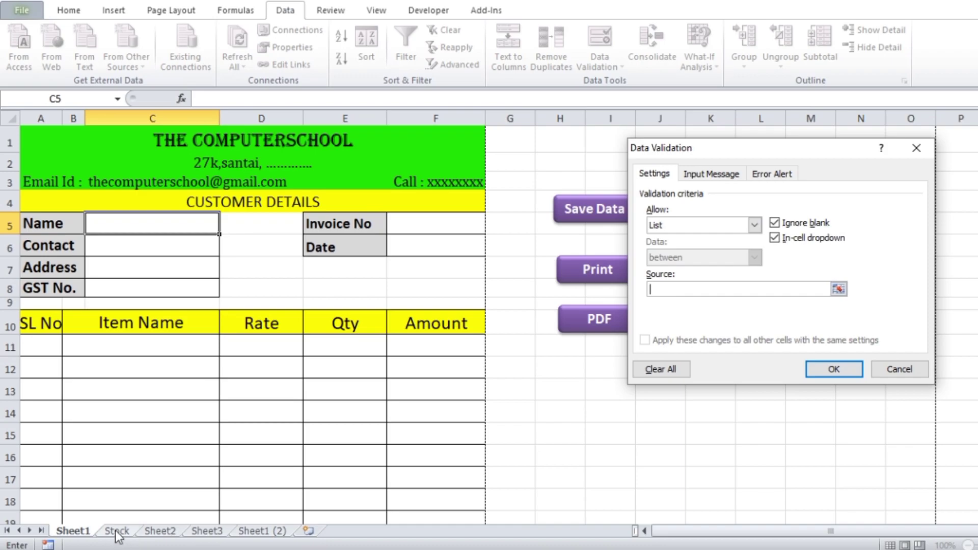
pyautogui.click(117, 531)
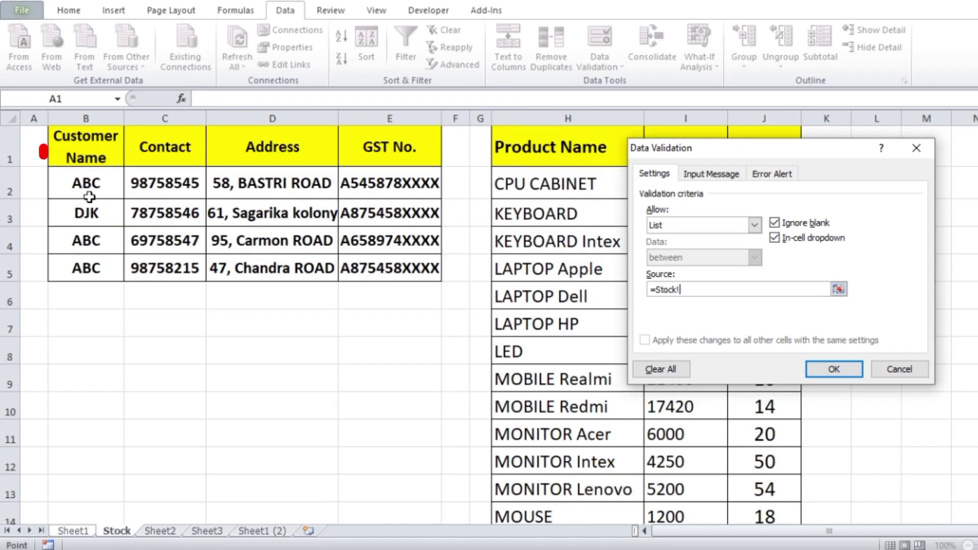
pyautogui.moveTo(90, 186); pyautogui.dragTo(86, 276)
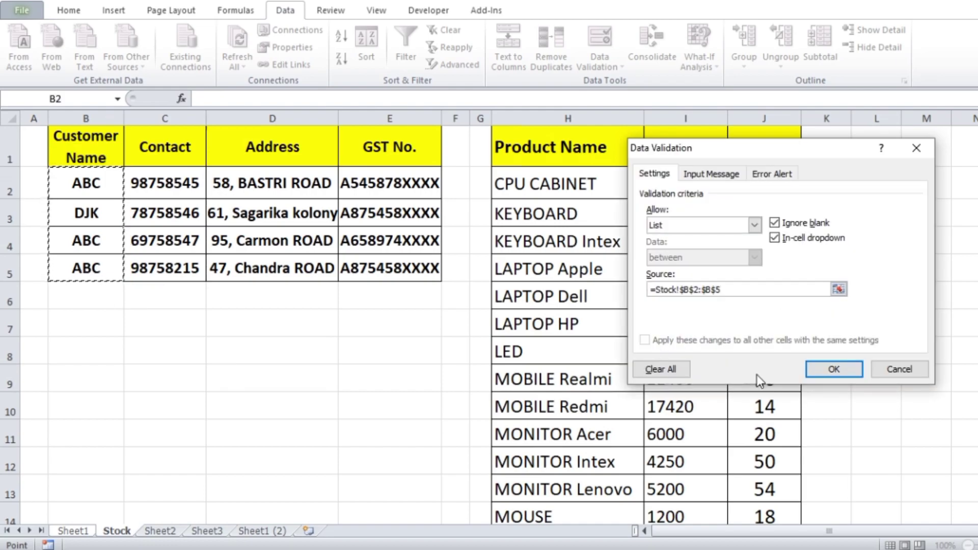
pyautogui.click(834, 369)
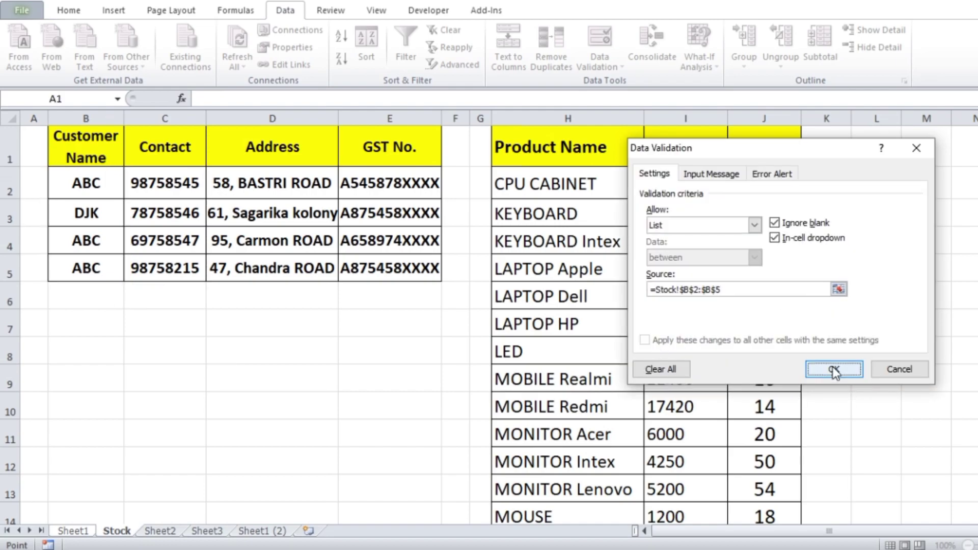
pyautogui.click(75, 532)
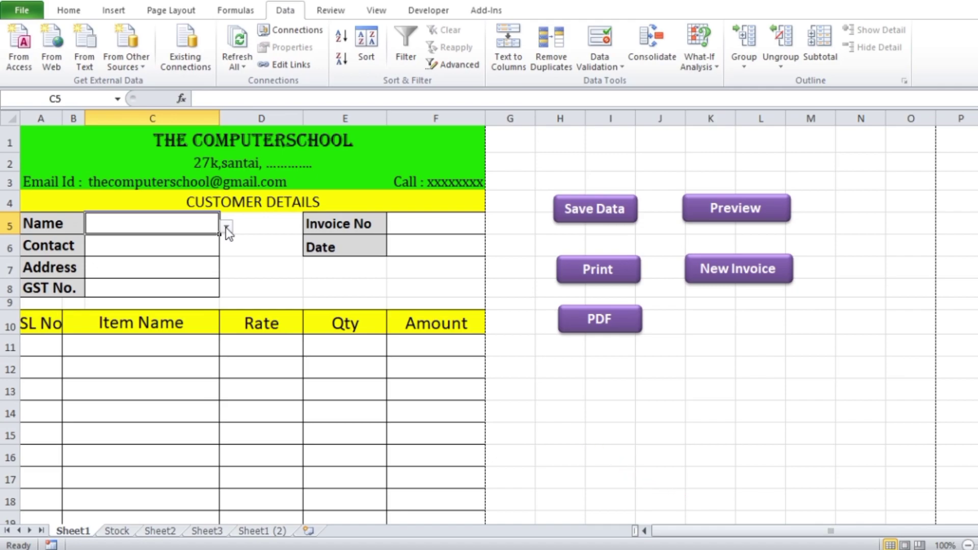
pyautogui.click(226, 227)
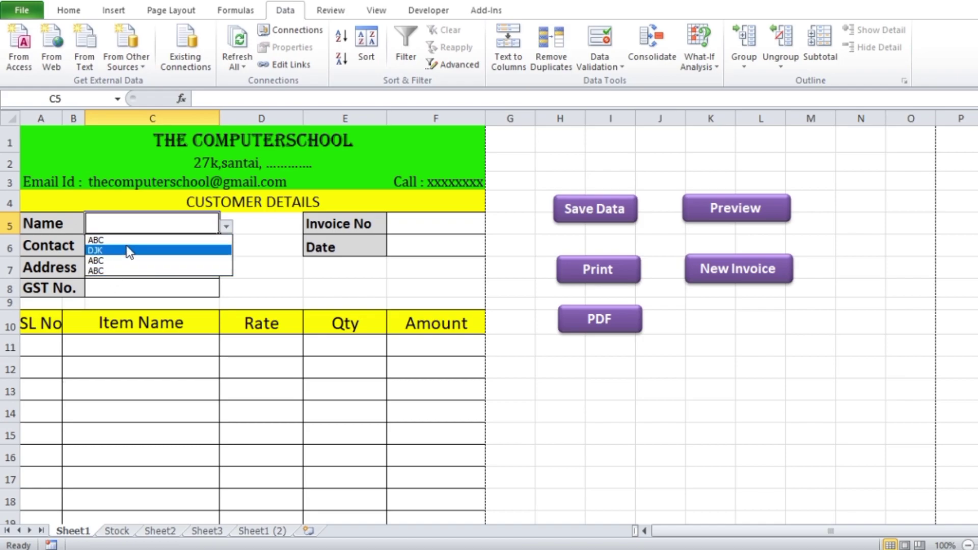
pyautogui.press('Up')
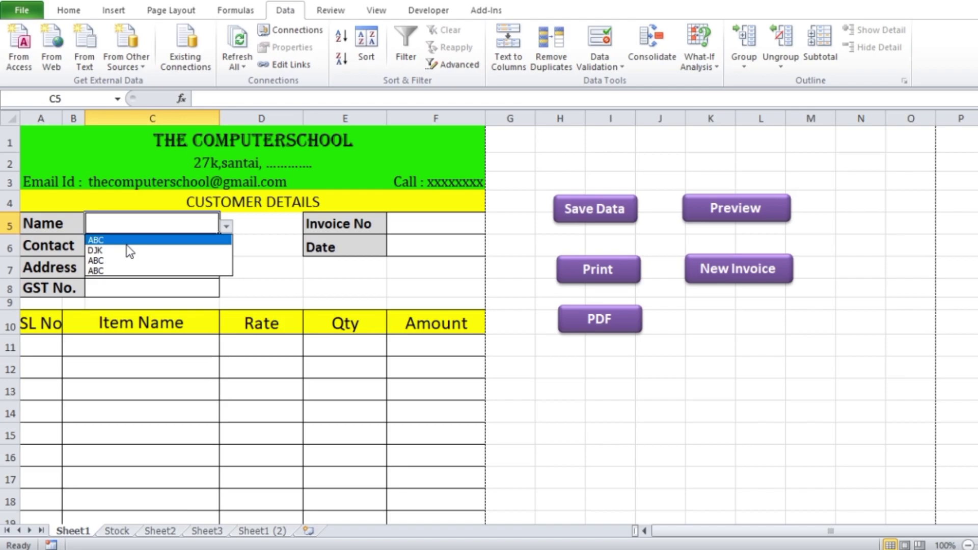
pyautogui.click(285, 292)
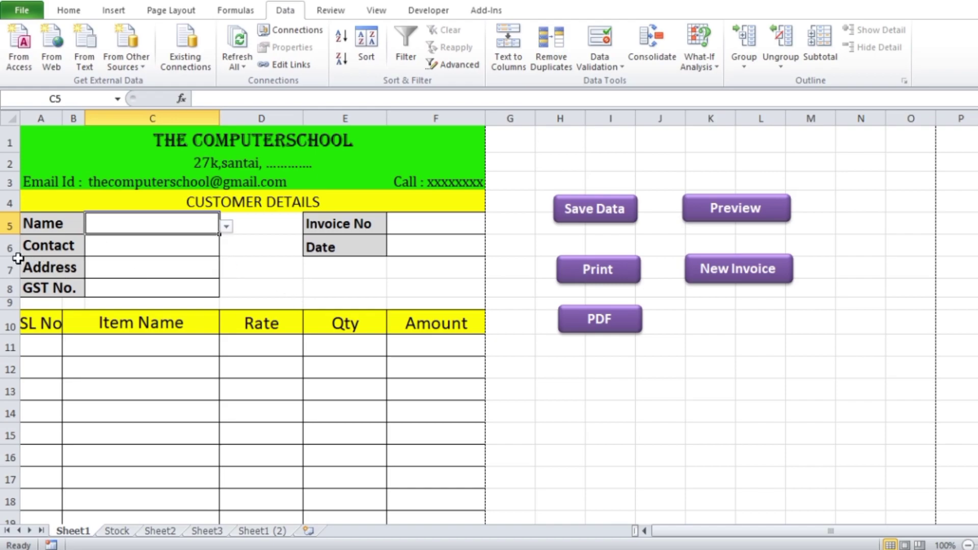
# Step: Enter =VLOOKUP(C5,Stock!B1:$E$5,2,0) in the Contact cell C6
pyautogui.click(146, 255)
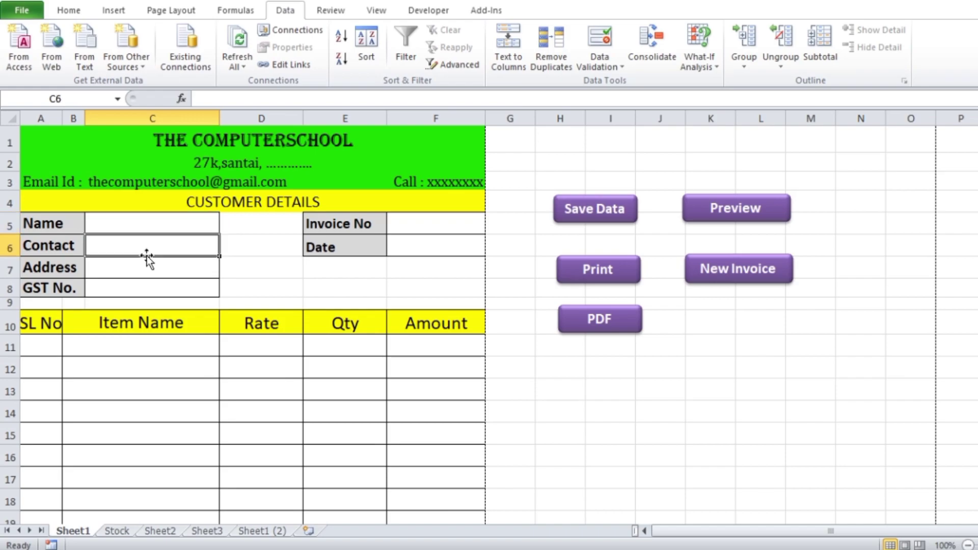
pyautogui.write('=')
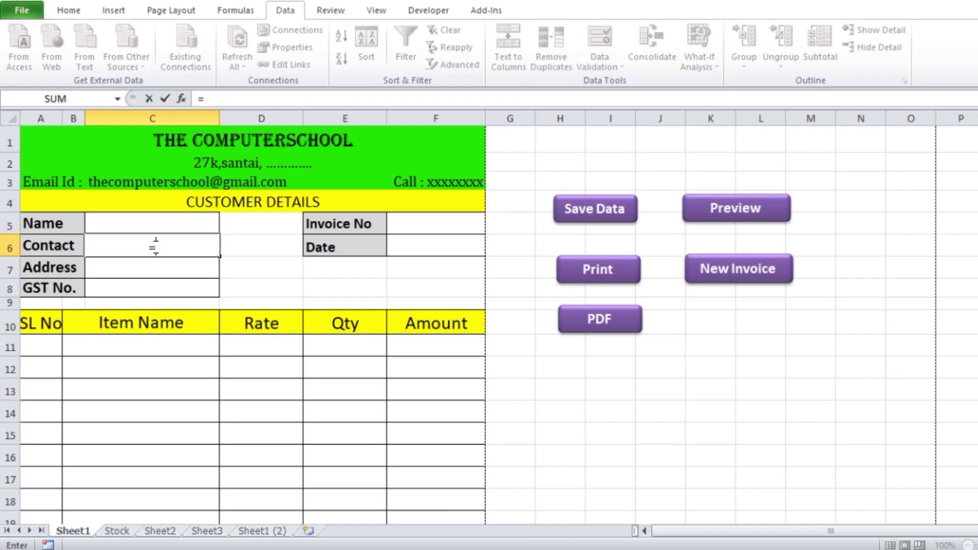
pyautogui.write('VLO')
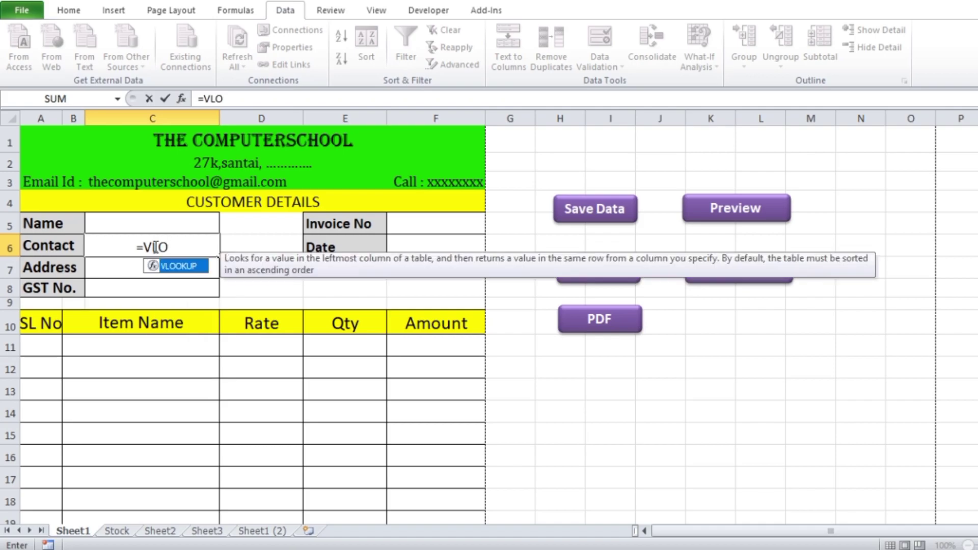
pyautogui.doubleClick(177, 267)
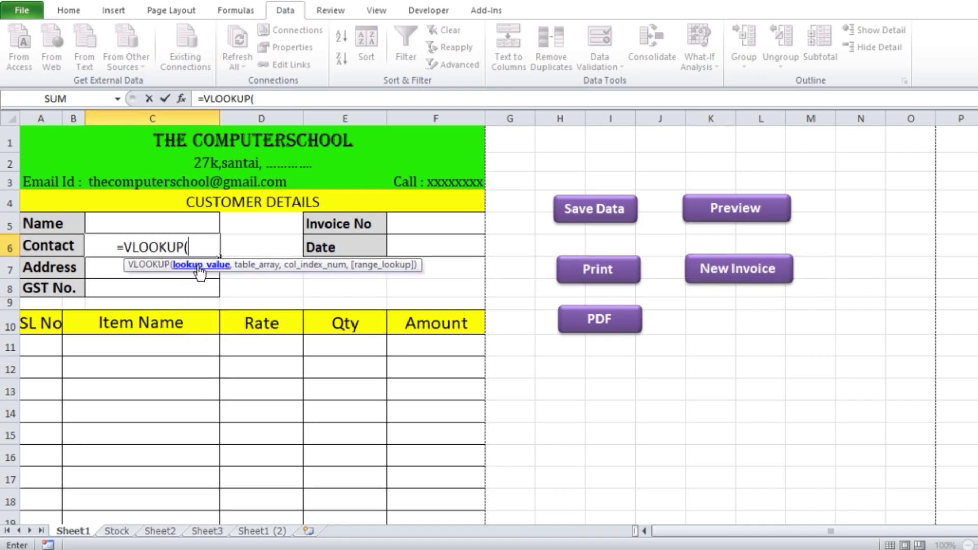
pyautogui.click(170, 229)
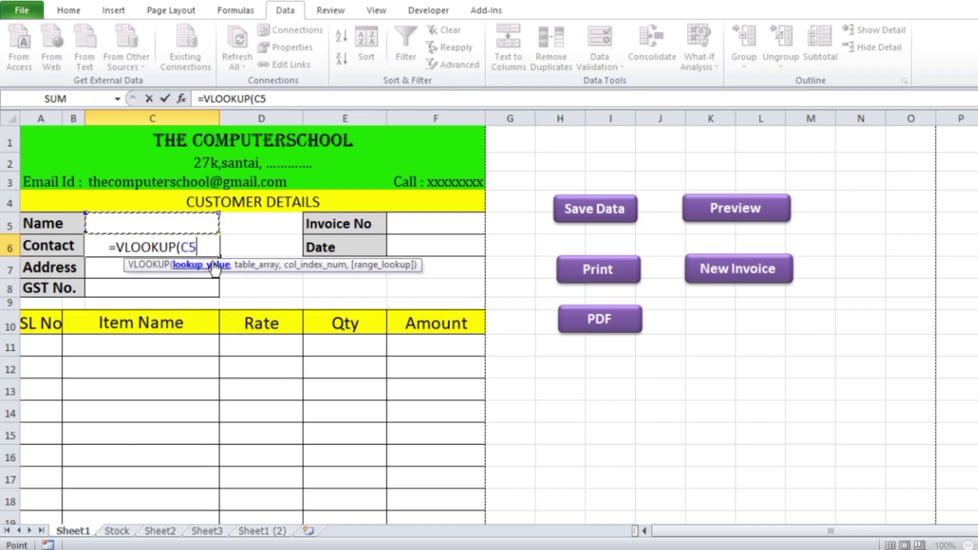
pyautogui.write(',')
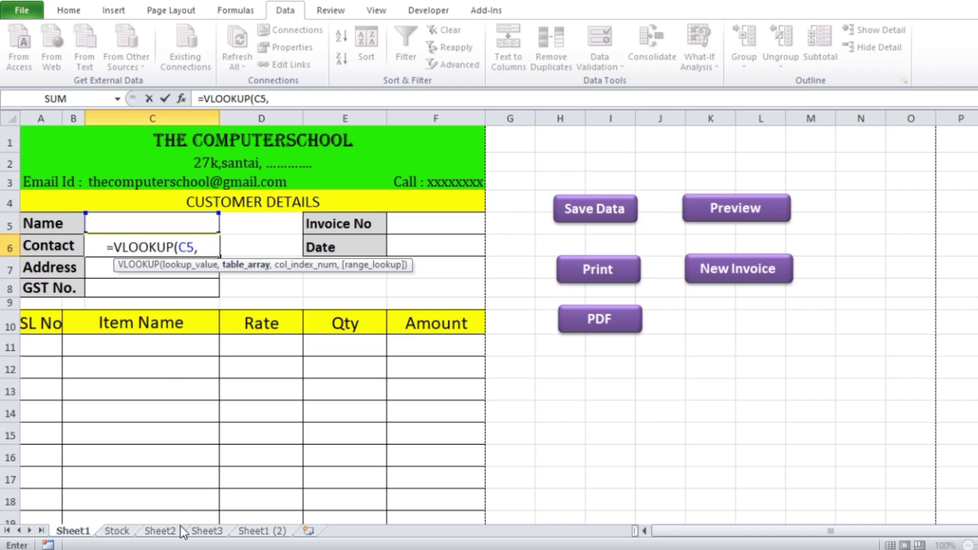
pyautogui.click(116, 531)
pyautogui.moveTo(87, 147); pyautogui.dragTo(382, 274)
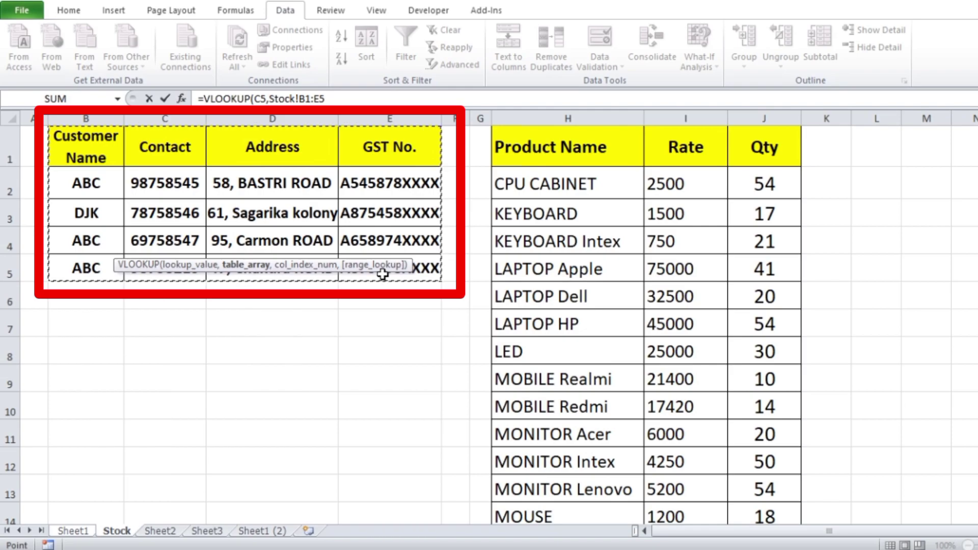
pyautogui.write(',')
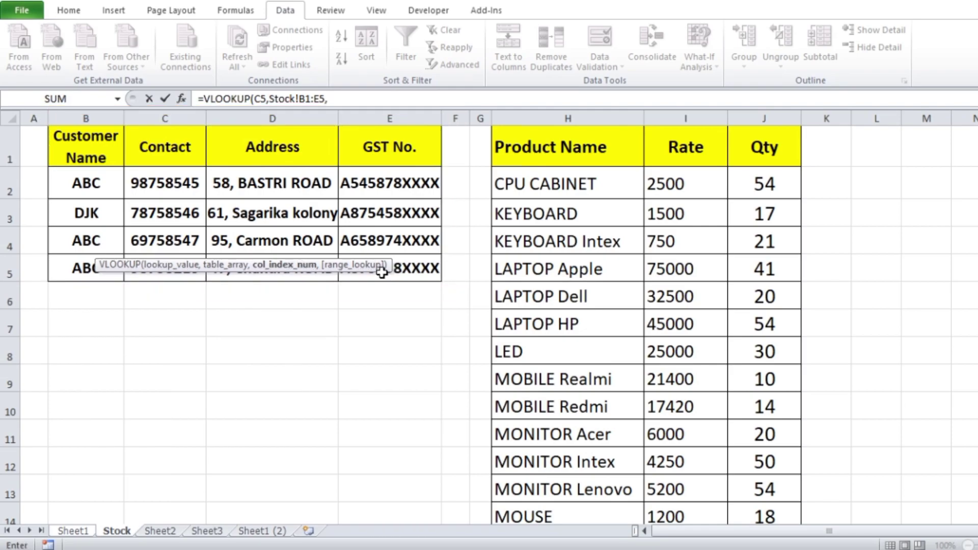
pyautogui.press('BackSpace')
pyautogui.press('BackSpace')
pyautogui.press('BackSpace')
pyautogui.write('$E$5')
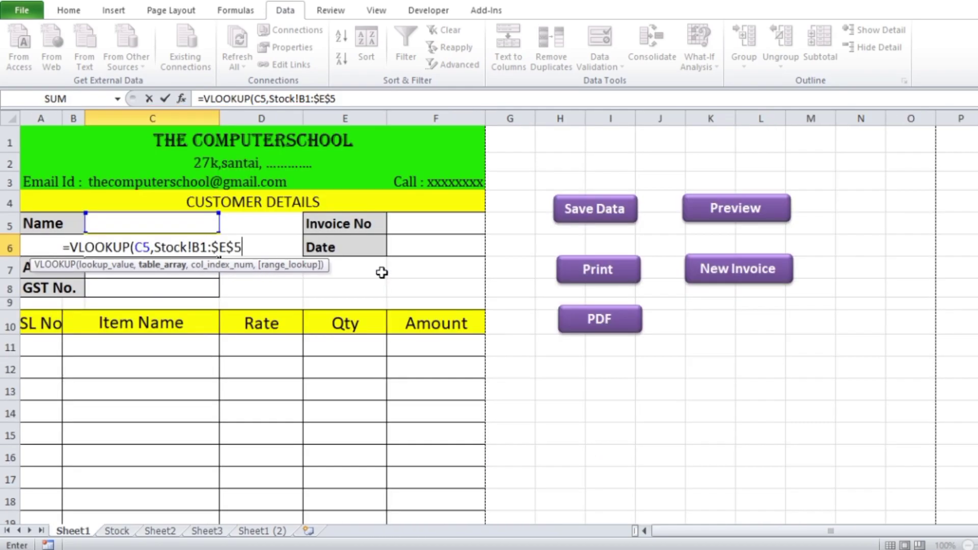
pyautogui.write(',')
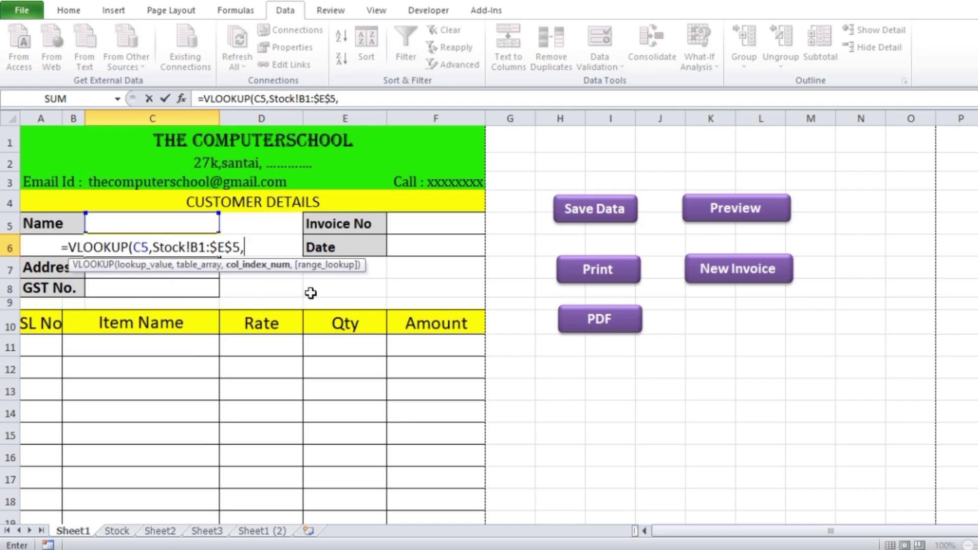
pyautogui.click(122, 534)
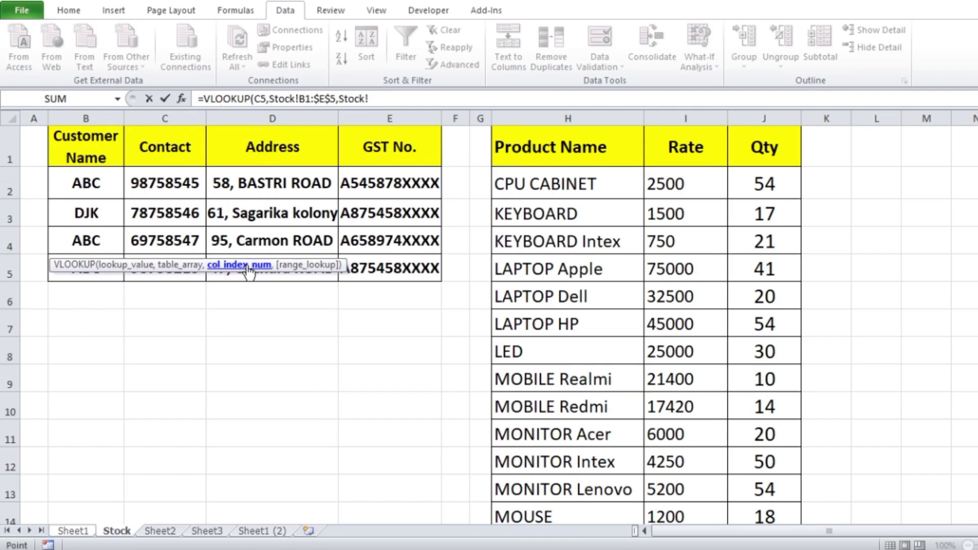
pyautogui.write('2,')
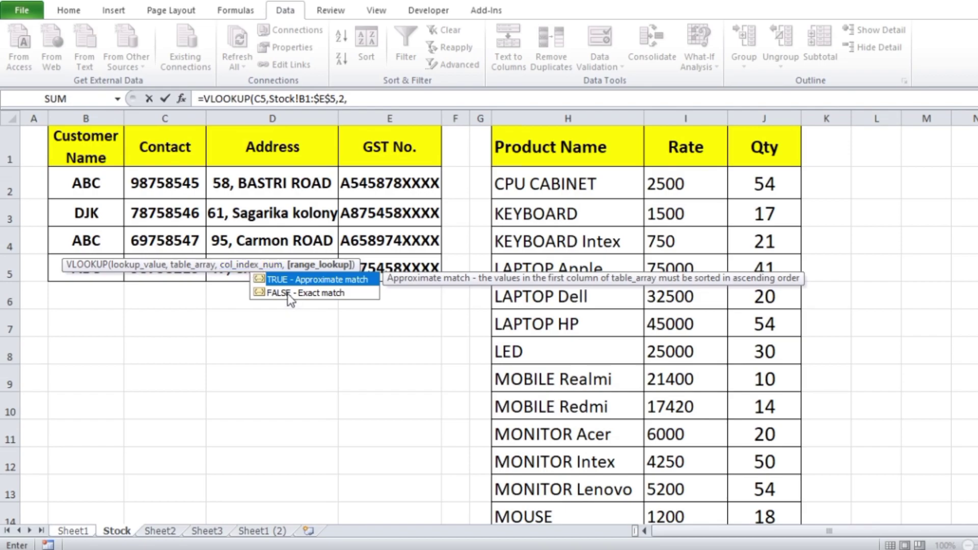
pyautogui.write('0)')
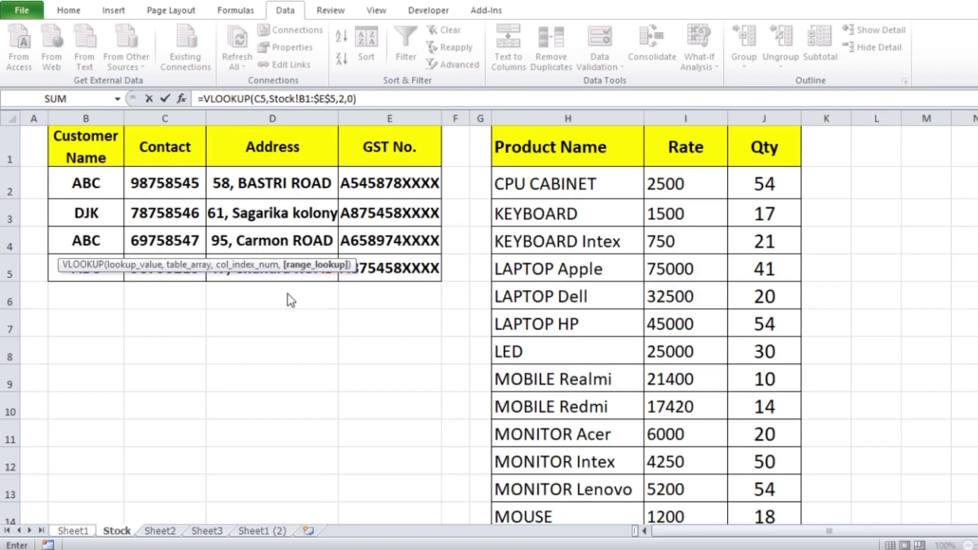
pyautogui.press('Return')
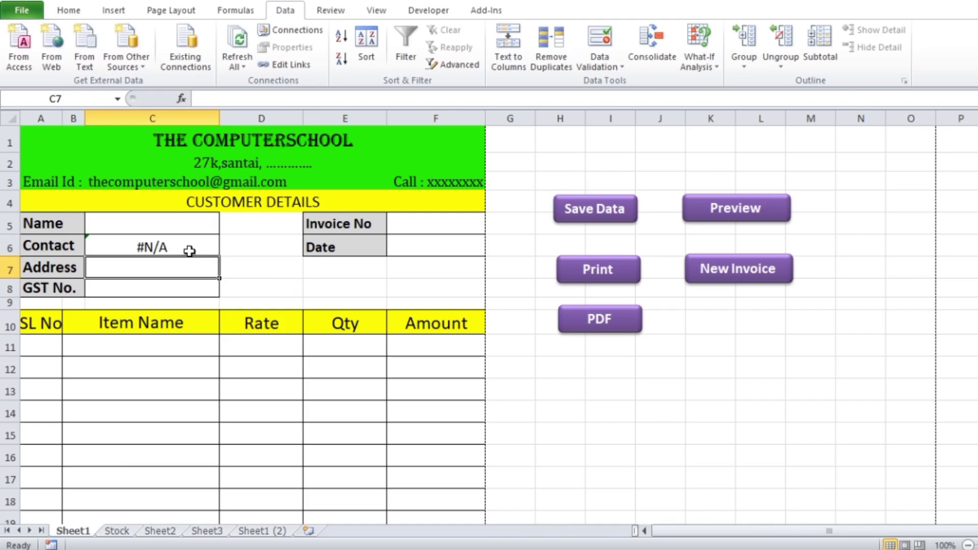
# Step: Choose customer ABC from the Name dropdown
pyautogui.click(196, 220)
pyautogui.click(226, 227)
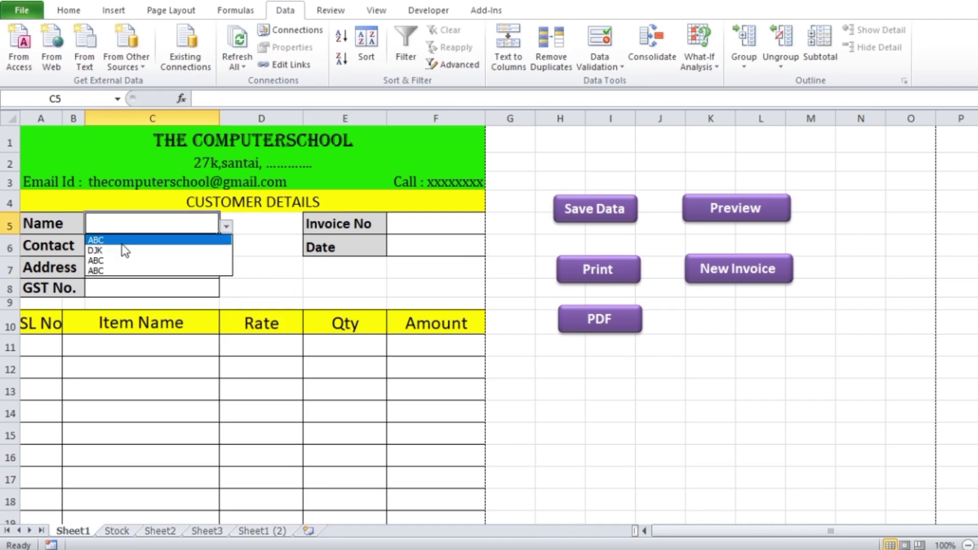
pyautogui.click(108, 241)
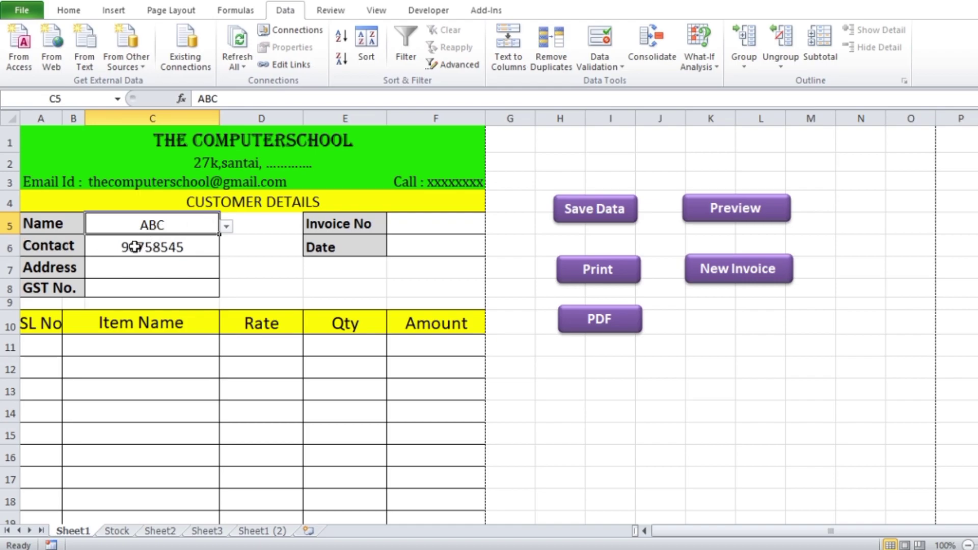
# Step: Copy the Contact VLOOKUP formula into the Address cell C7 for column 3
pyautogui.doubleClick(174, 248)
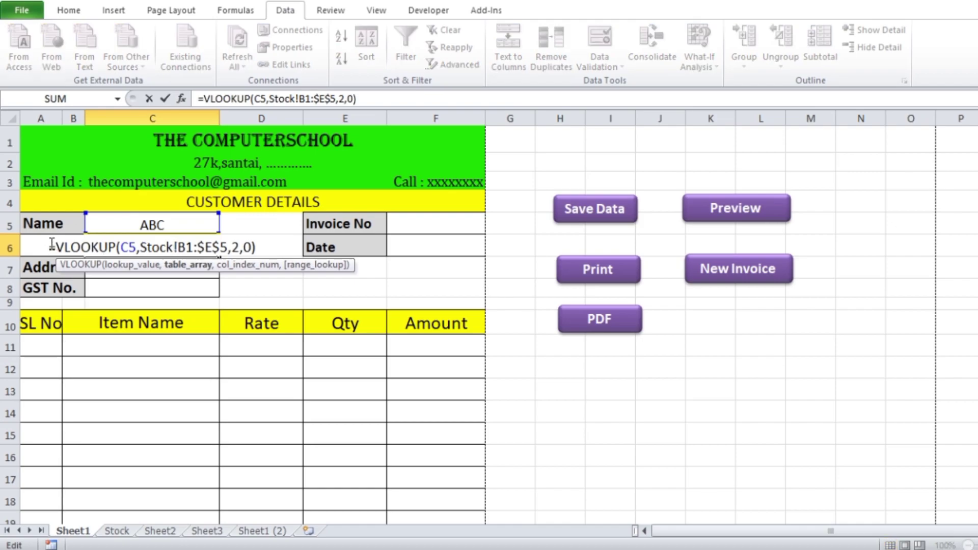
pyautogui.moveTo(50, 246); pyautogui.dragTo(263, 256)
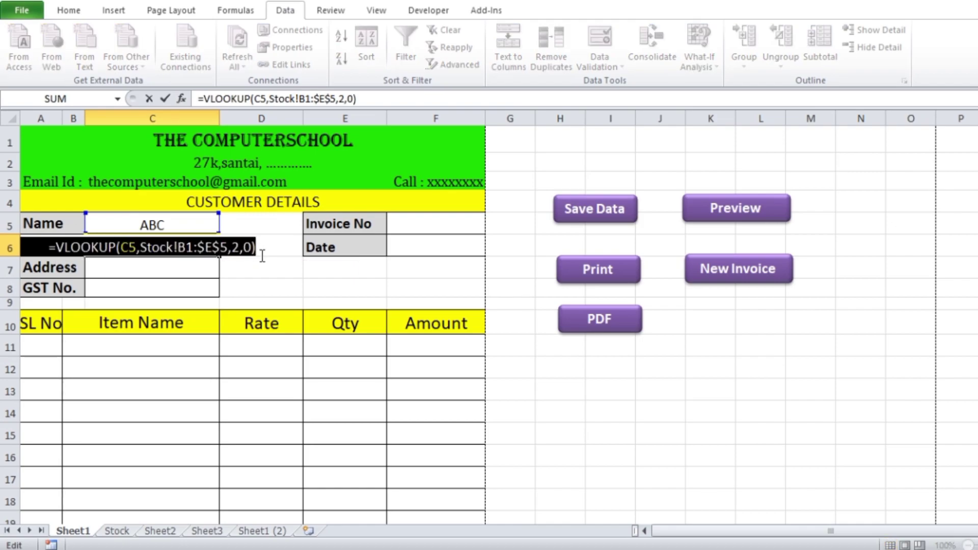
pyautogui.hotkey('ctrl', 'c')
pyautogui.press('Return')
pyautogui.doubleClick(134, 266)
pyautogui.hotkey('ctrl', 'v')
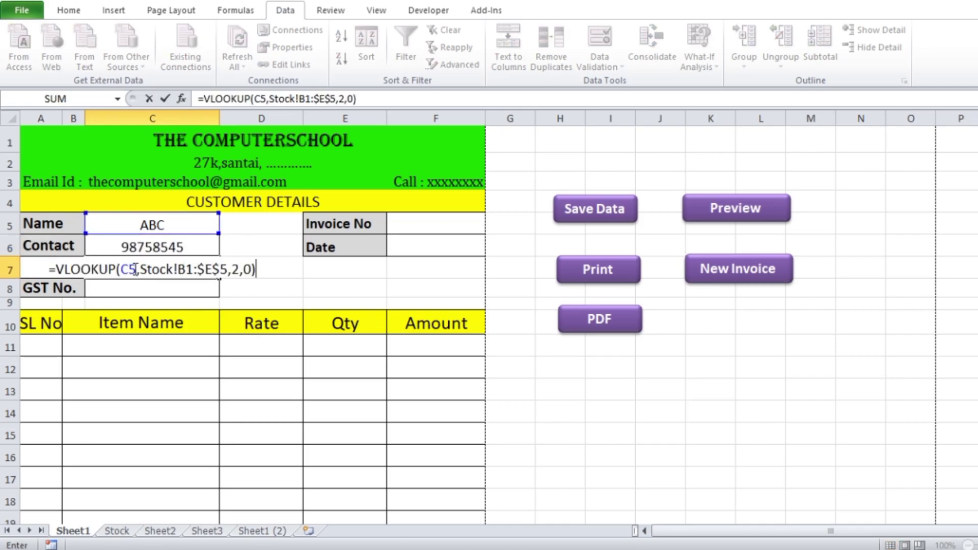
pyautogui.click(238, 269)
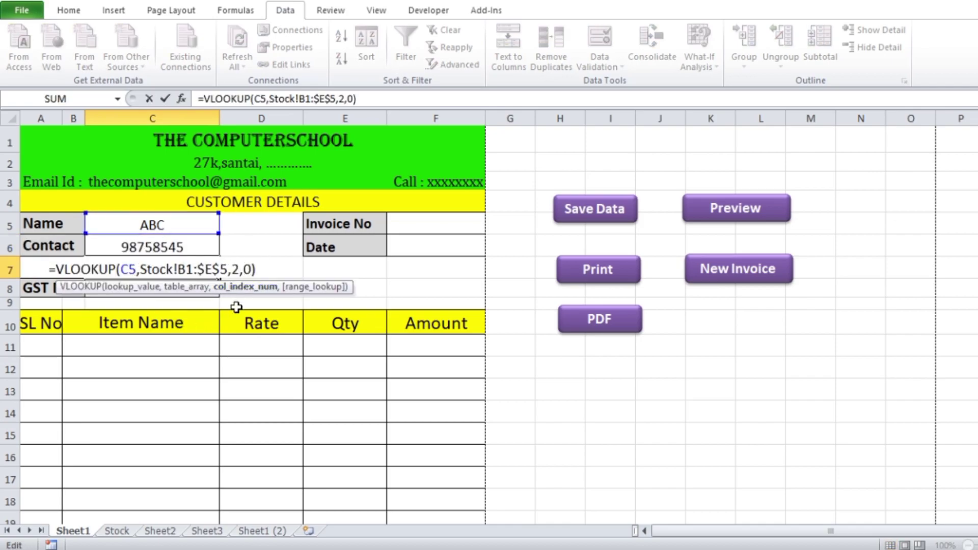
pyautogui.press('Return')
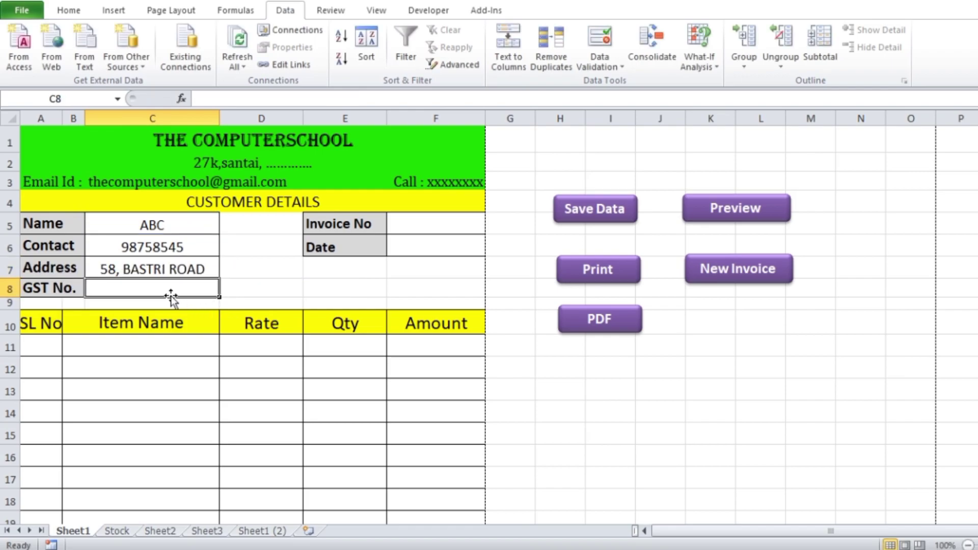
# Step: Paste the VLOOKUP into the GST No. cell C8 with column index 4
pyautogui.doubleClick(172, 289)
pyautogui.hotkey('ctrl', 'v')
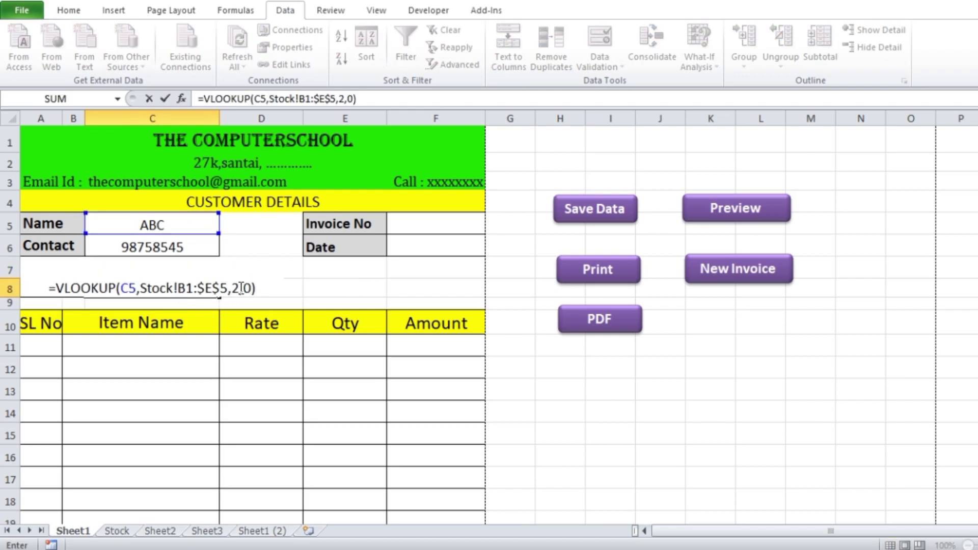
pyautogui.click(239, 289)
pyautogui.press('BackSpace')
pyautogui.write('4')
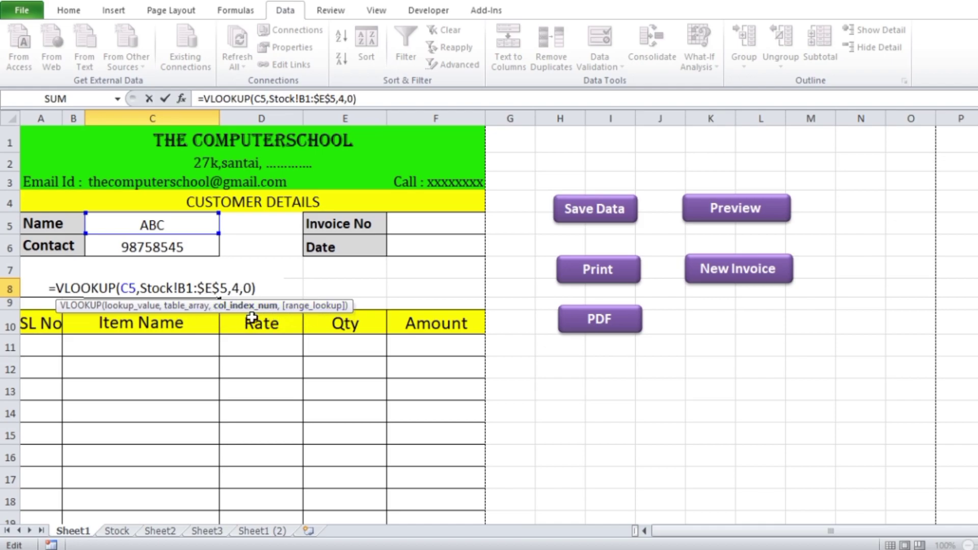
pyautogui.press('Return')
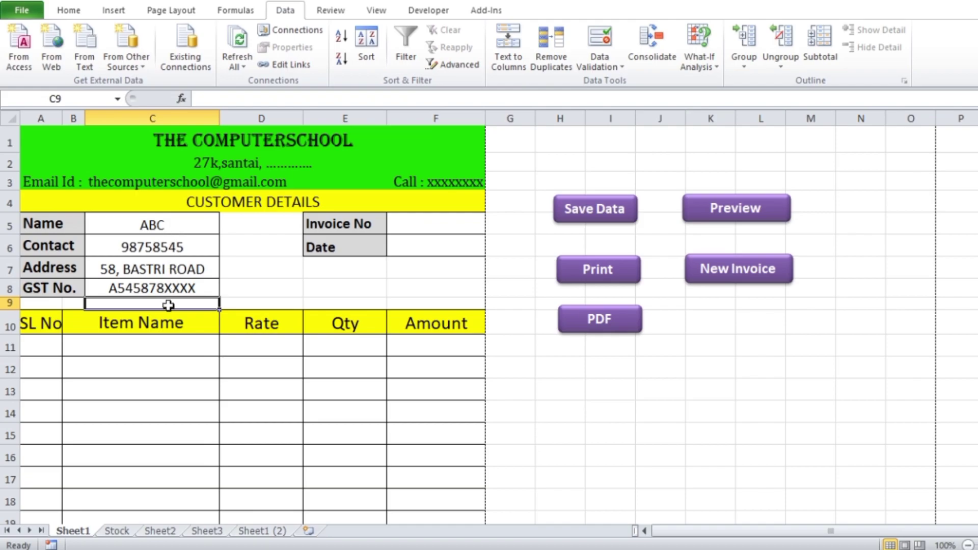
# Step: Pick customer DJK from the C5 name dropdown so its details fill in
pyautogui.click(174, 225)
pyautogui.click(226, 227)
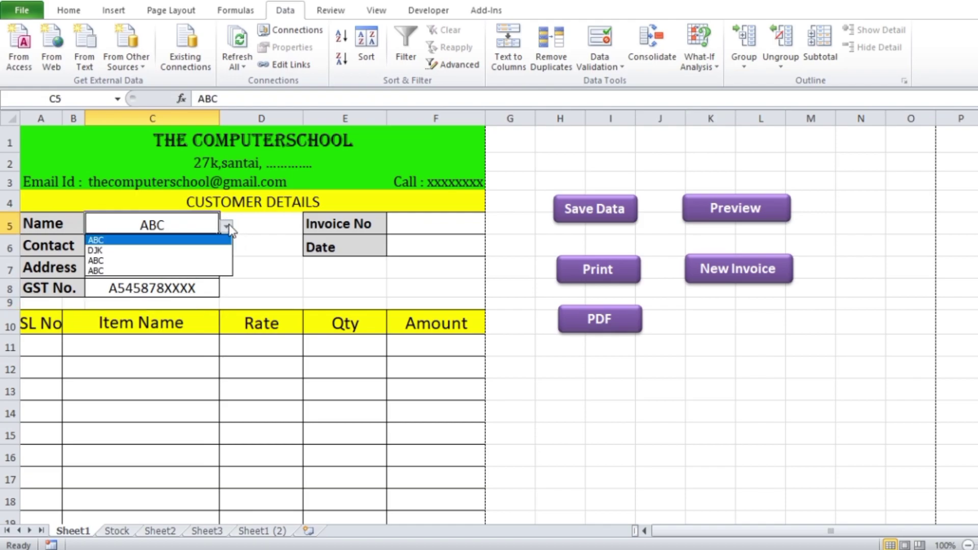
pyautogui.click(109, 250)
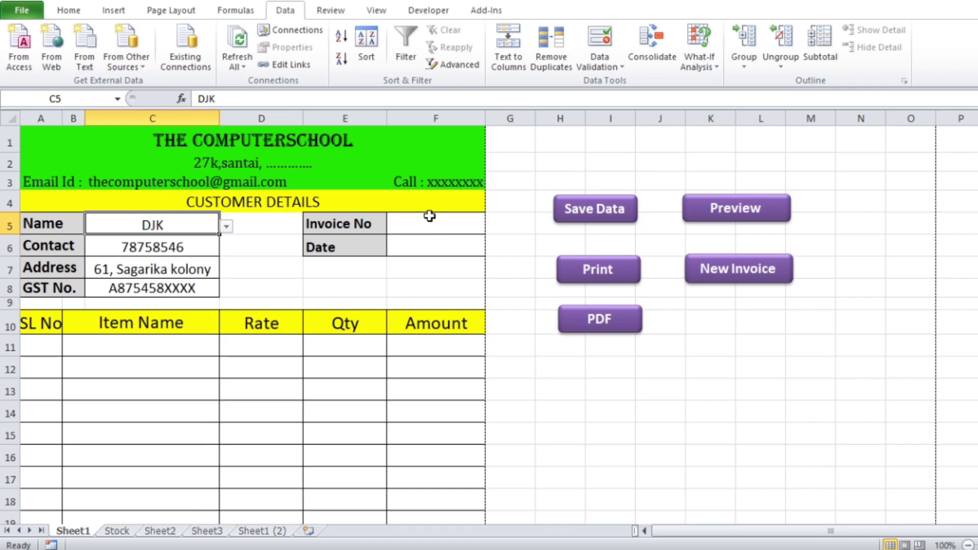
# Step: Enter Invoice No 101 in F5 and date 29-04-2024 in F6
pyautogui.click(394, 221)
pyautogui.write('101')
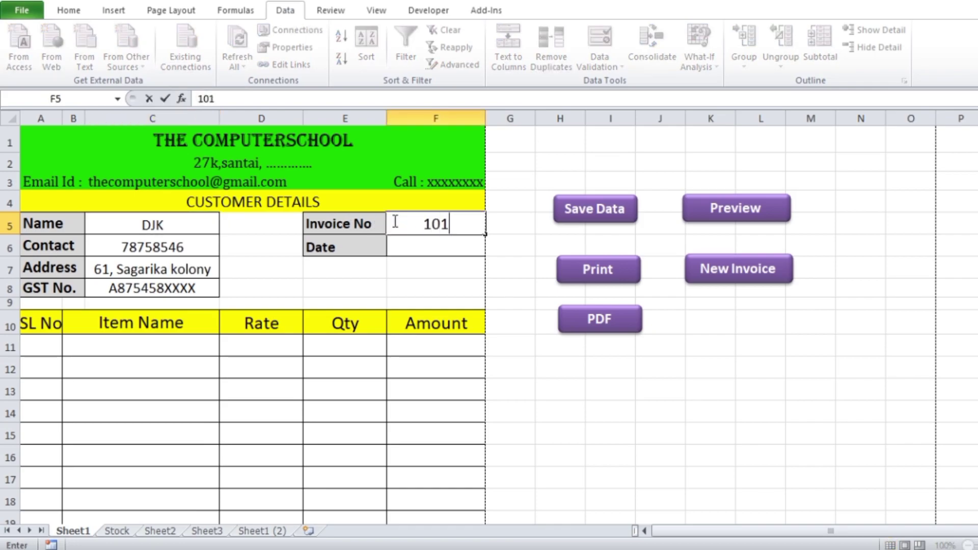
pyautogui.click(412, 242)
pyautogui.write('2')
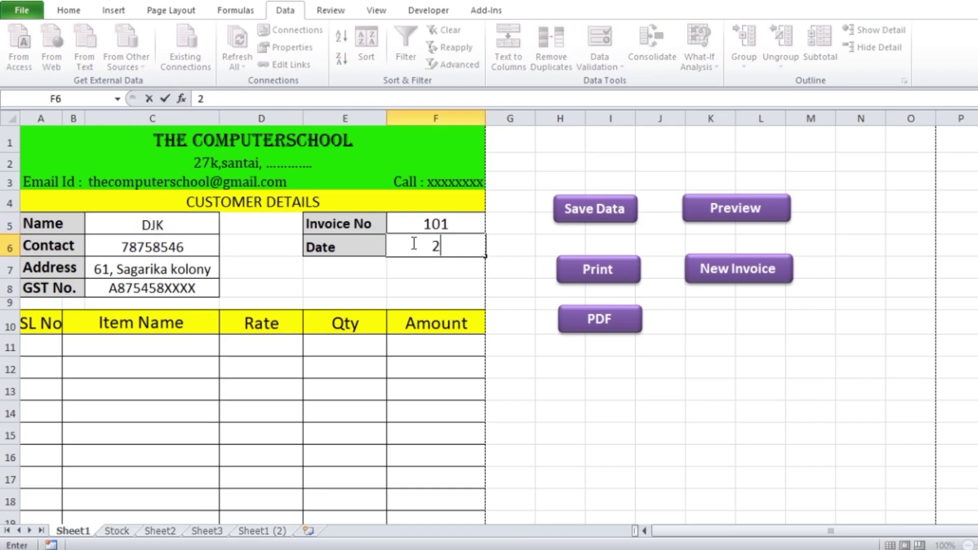
pyautogui.write('9-0')
pyautogui.write('4-2024')
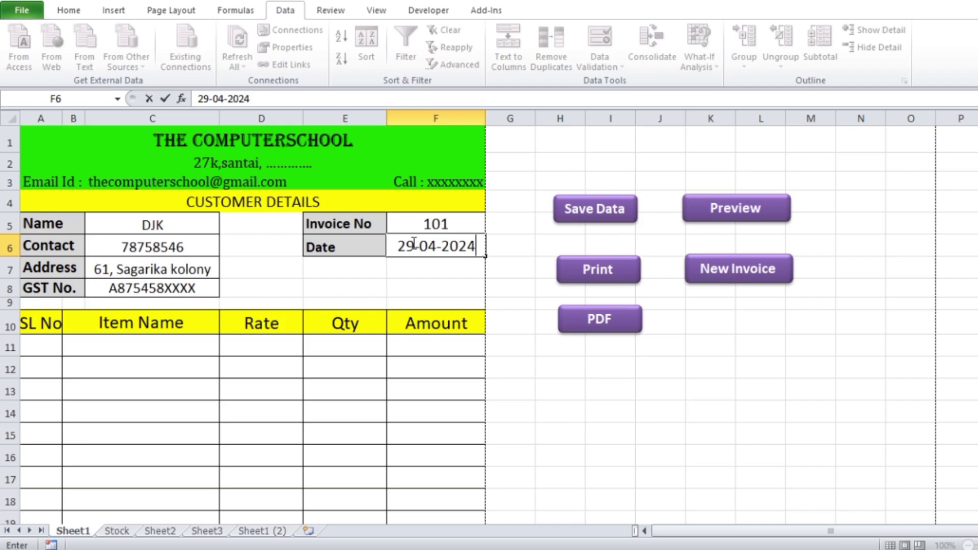
pyautogui.scroll(-1, 323, 323)
pyautogui.click(46, 271)
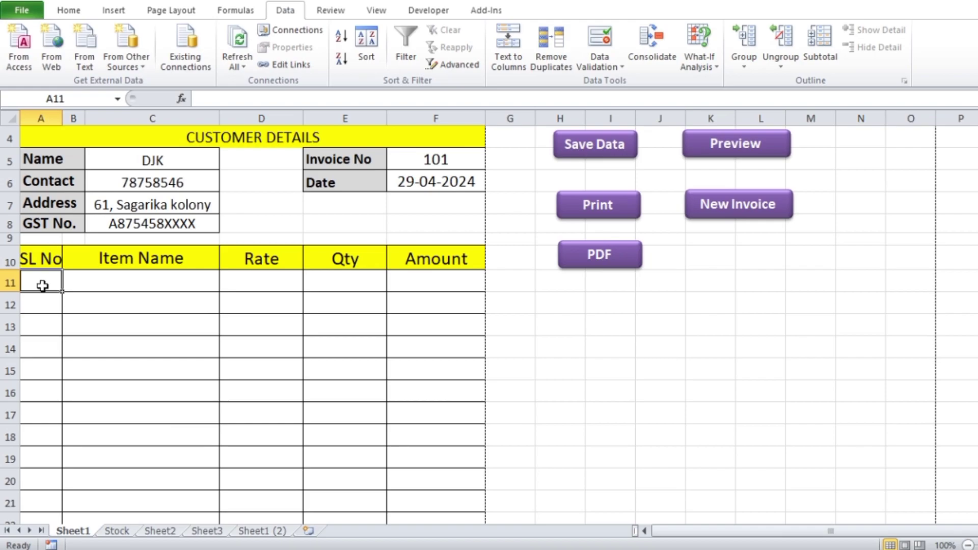
# Step: Enter =IF(B11="","",ROW()-10) in A11 so serials appear only for named items
pyautogui.write('=I')
pyautogui.write('F')
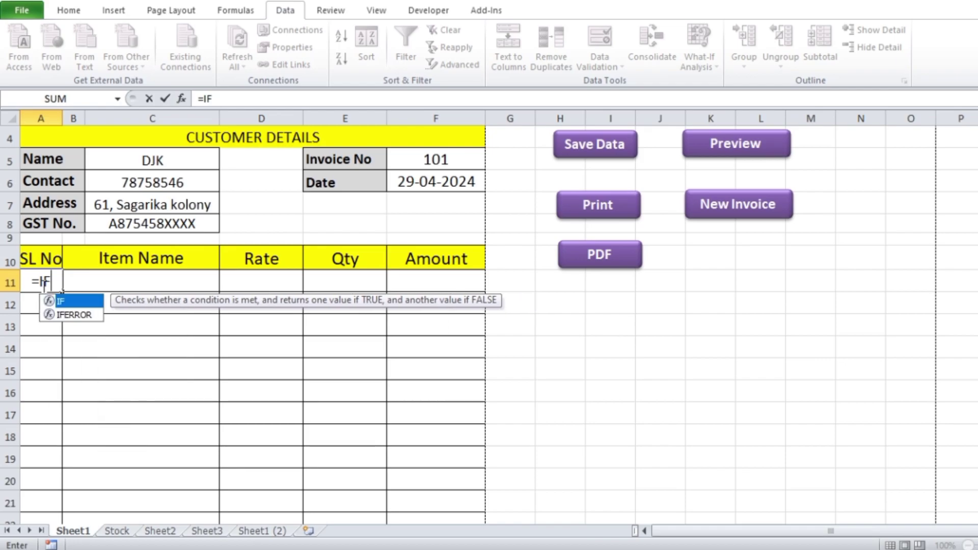
pyautogui.doubleClick(71, 301)
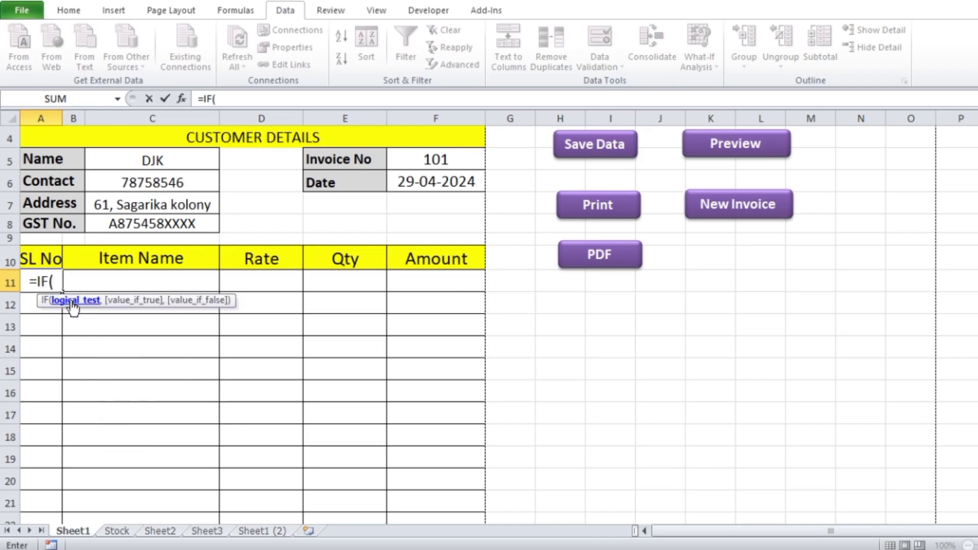
pyautogui.click(135, 284)
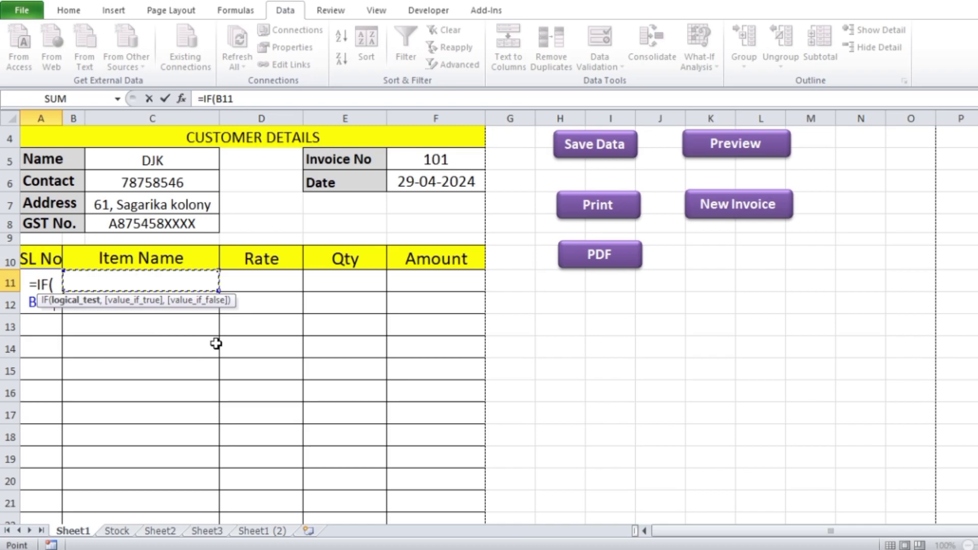
pyautogui.write('=')
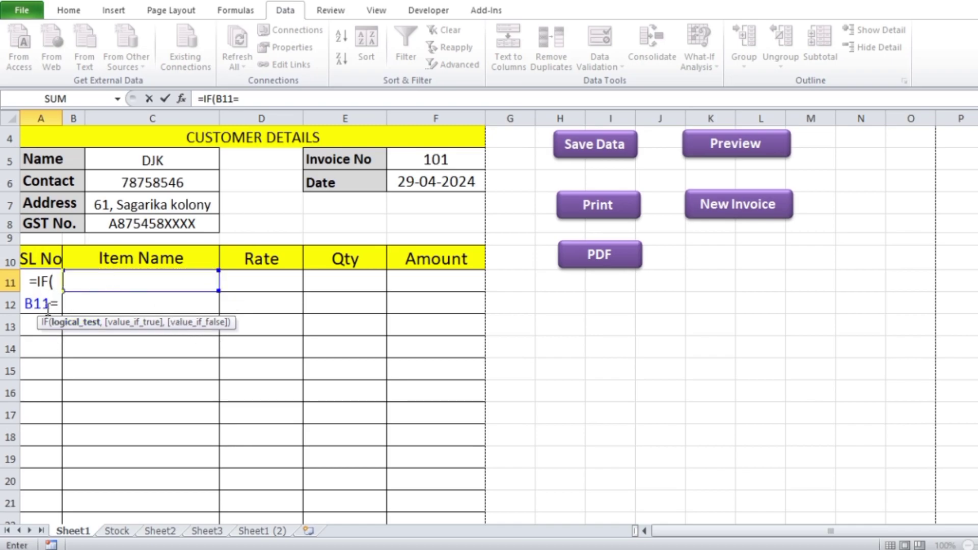
pyautogui.write('""')
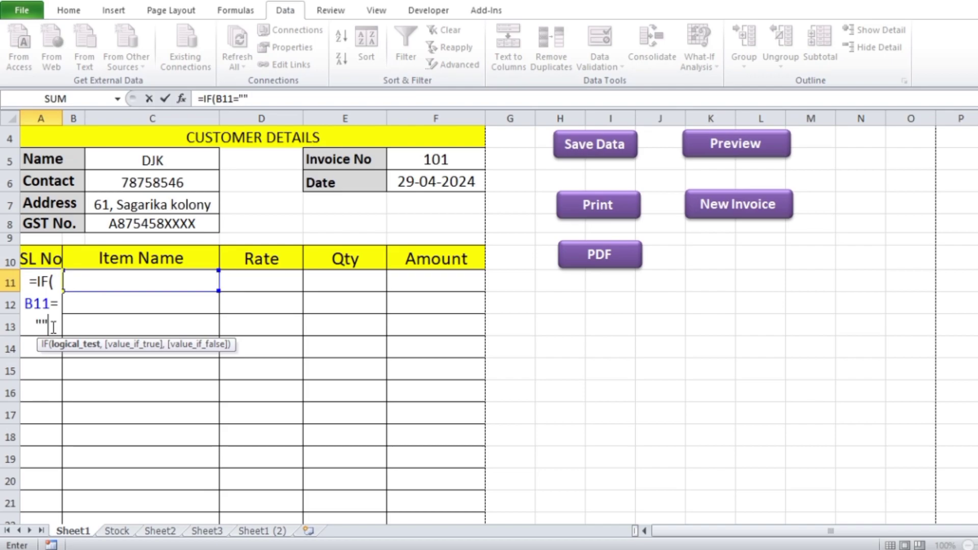
pyautogui.write(',')
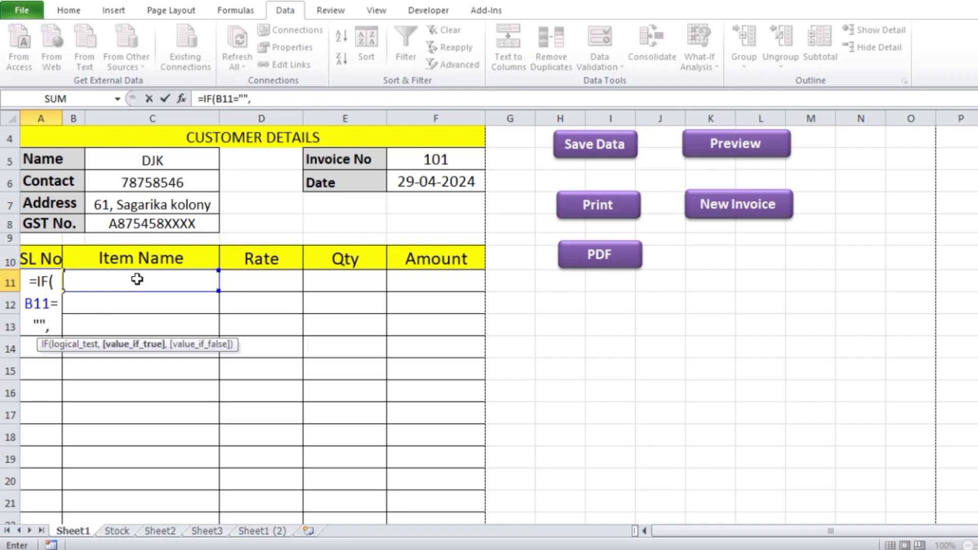
pyautogui.write('"')
pyautogui.write('"')
pyautogui.write(',')
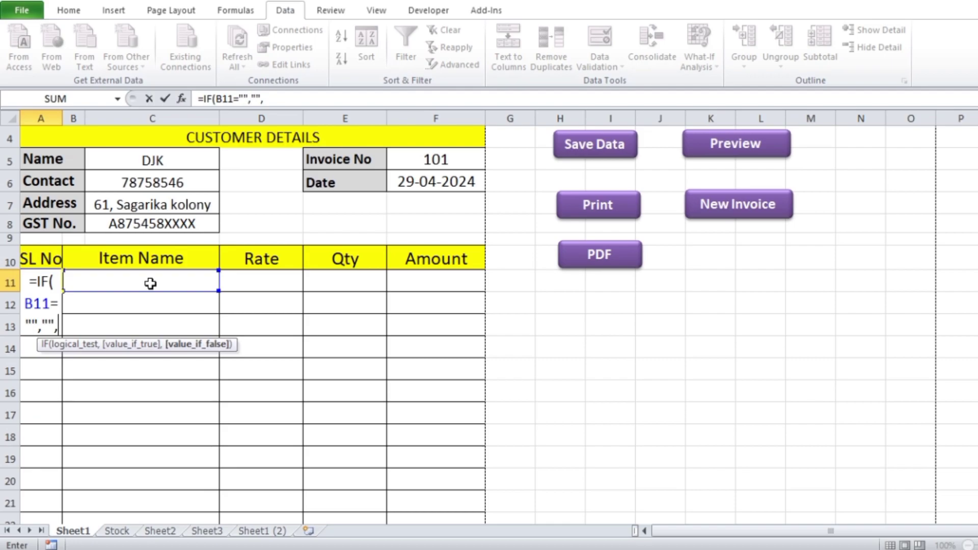
pyautogui.write('ROW')
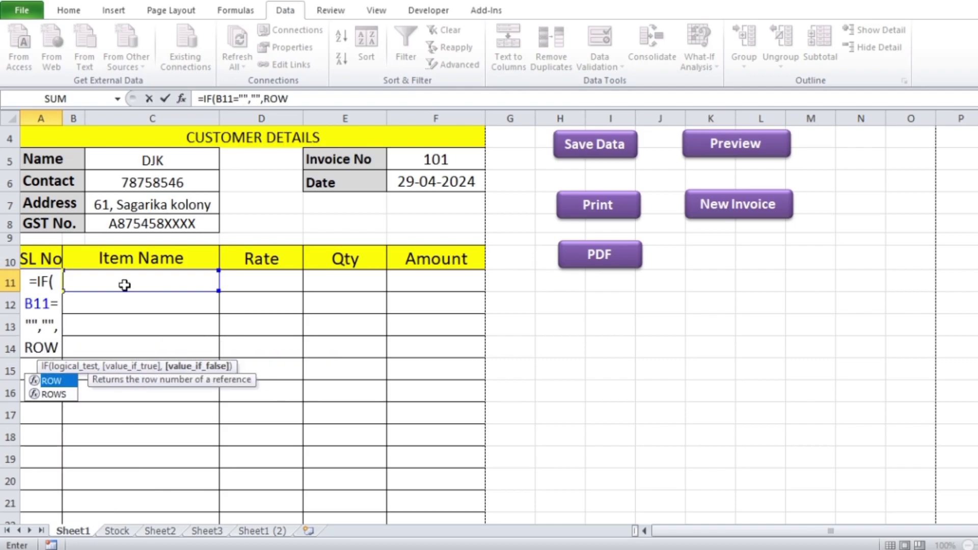
pyautogui.doubleClick(56, 381)
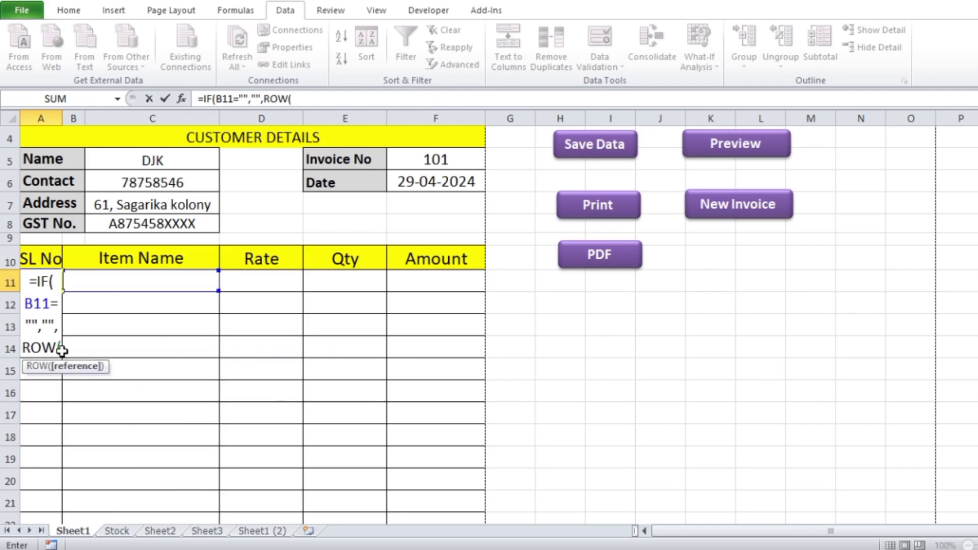
pyautogui.write(')')
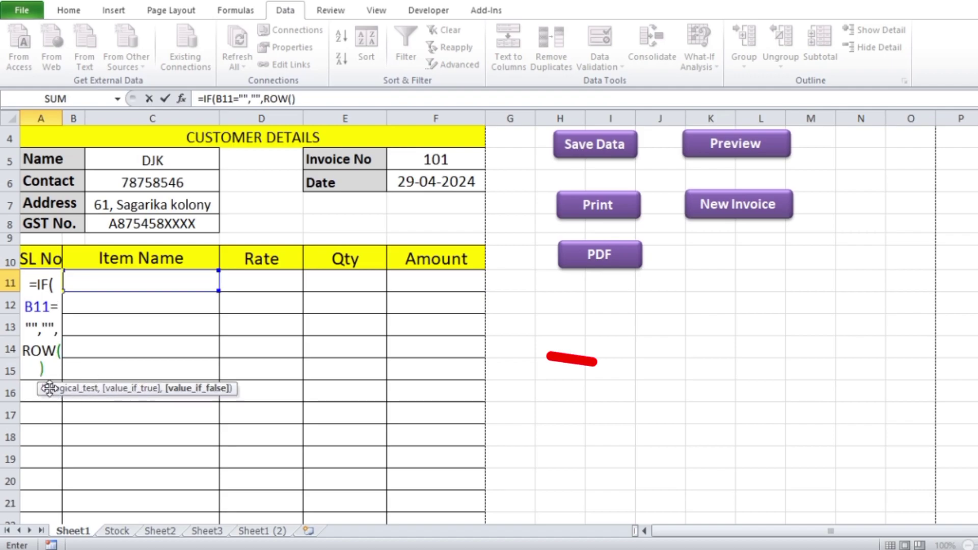
pyautogui.write('-')
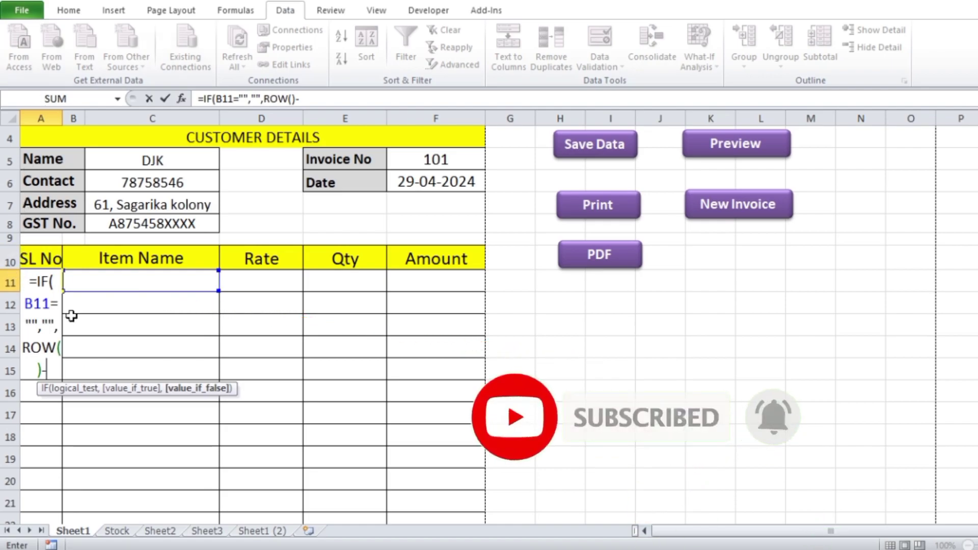
pyautogui.write('10')
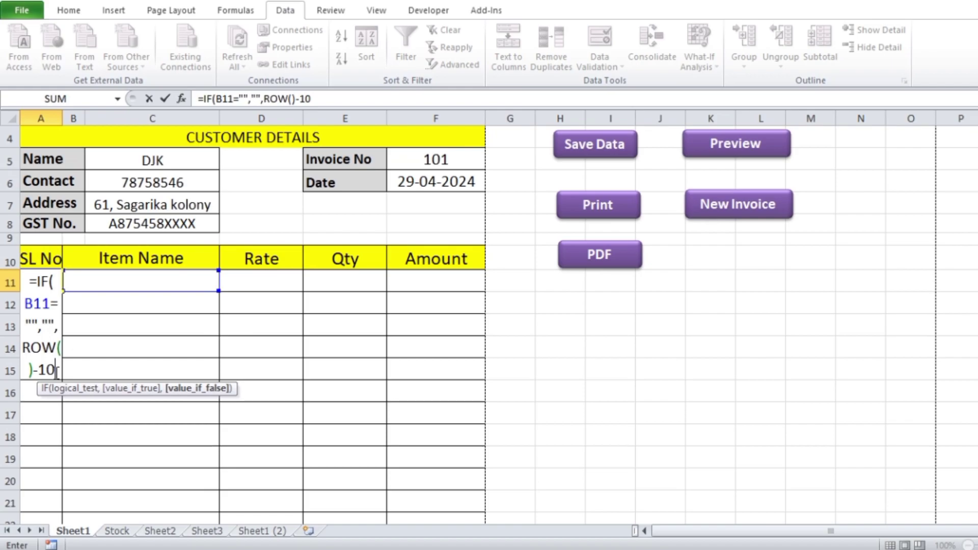
pyautogui.write(')')
pyautogui.press('Return')
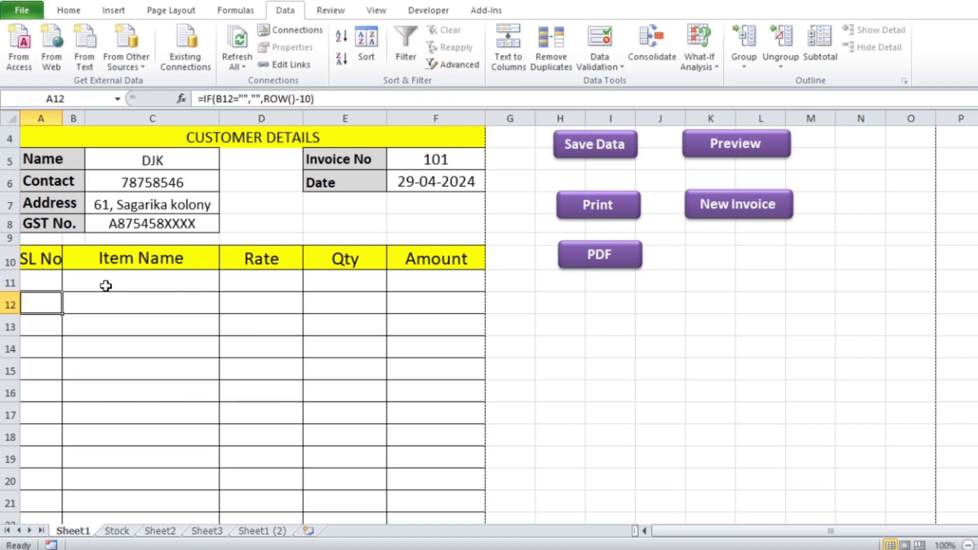
# Step: Fill the SL No formula from A11 down to A24
pyautogui.click(105, 285)
pyautogui.click(34, 281)
pyautogui.scroll(-1, 34, 282)
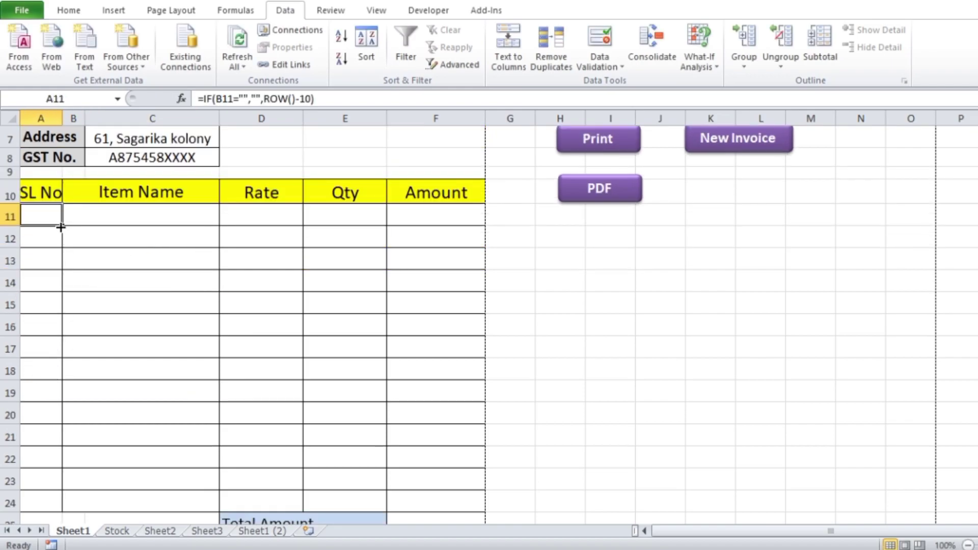
pyautogui.moveTo(61, 227); pyautogui.dragTo(57, 506)
# Step: Test the numbering by typing DFDFDF in B11, then delete the test entry
pyautogui.click(131, 205)
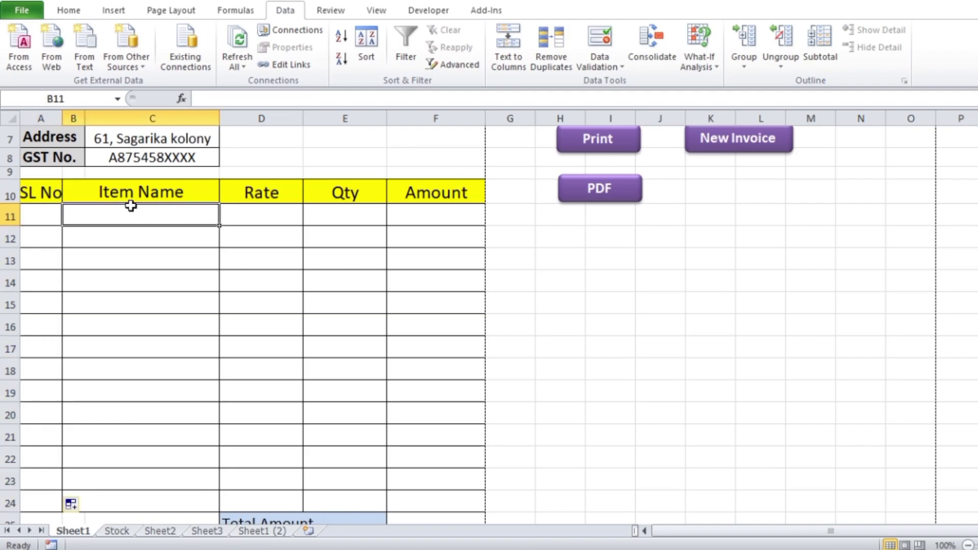
pyautogui.write('DFDFDF')
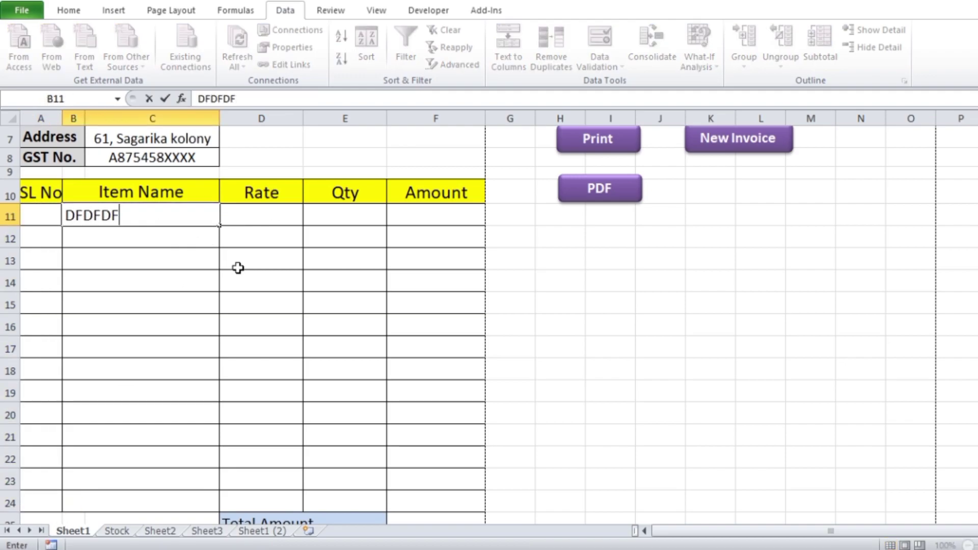
pyautogui.click(239, 278)
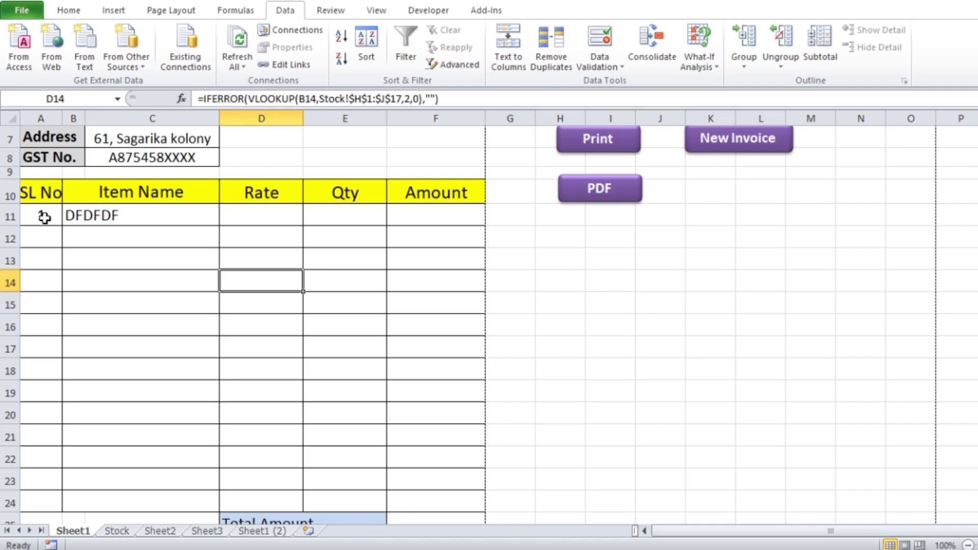
pyautogui.click(127, 214)
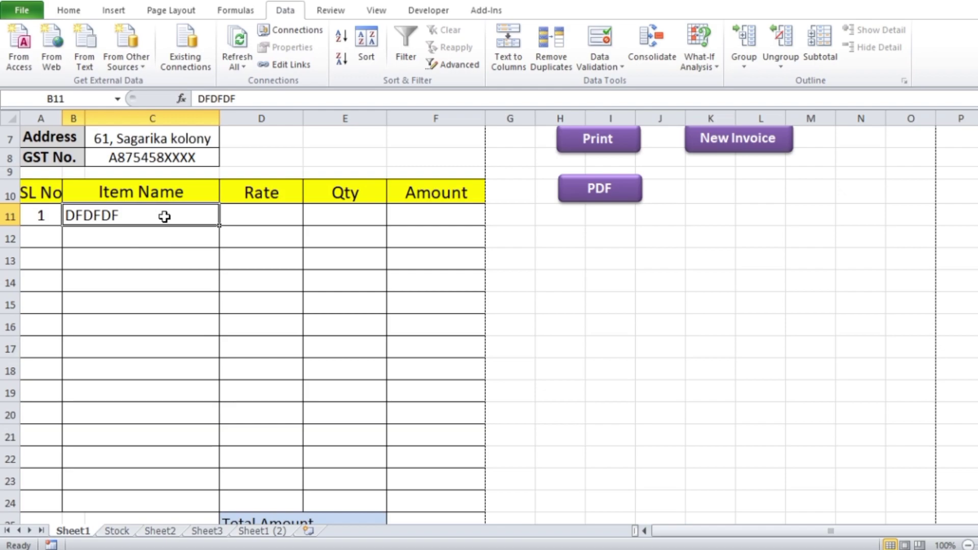
pyautogui.press('Delete')
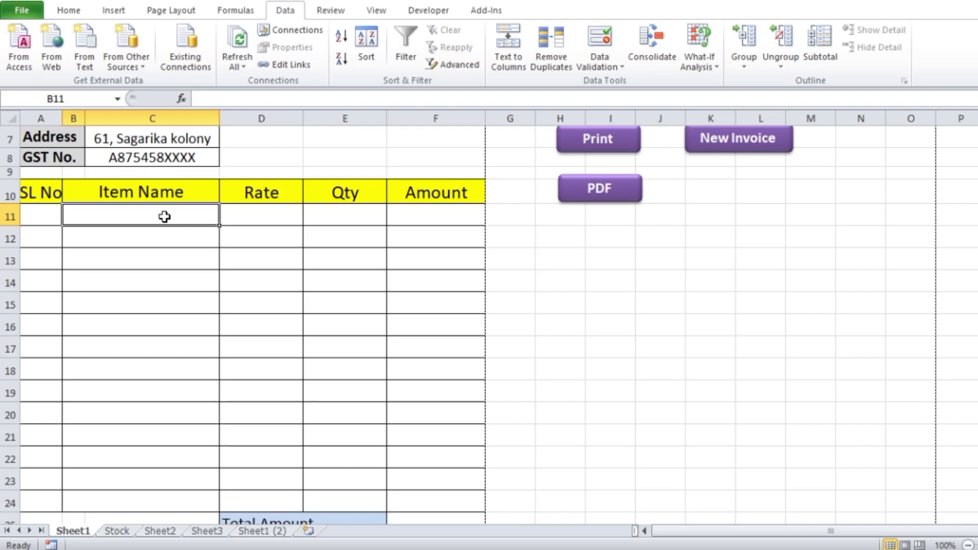
# Step: Give B11:C24 a List validation with source =Stock!$H$2:$H$17 of product names
pyautogui.moveTo(164, 217); pyautogui.dragTo(164, 424)
pyautogui.scroll(4, 150, 248)
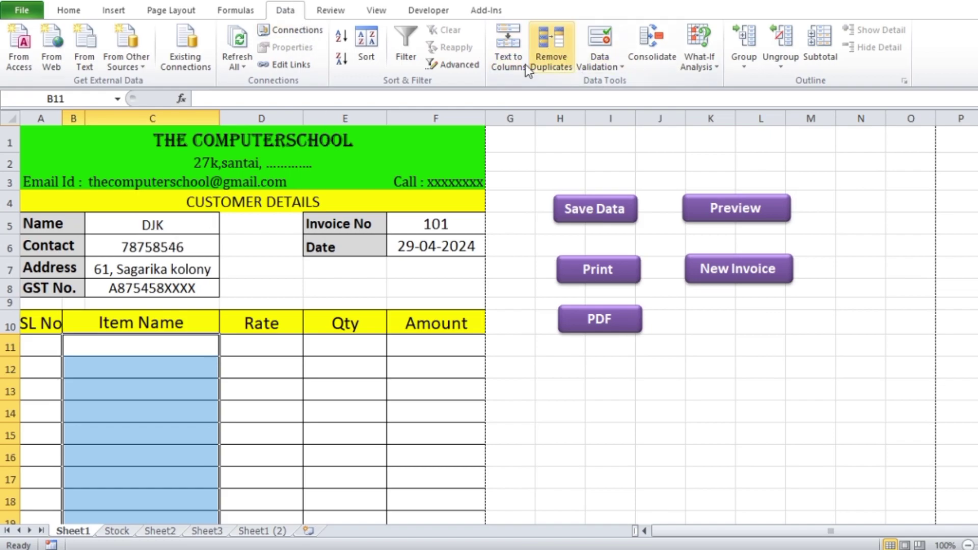
pyautogui.click(609, 63)
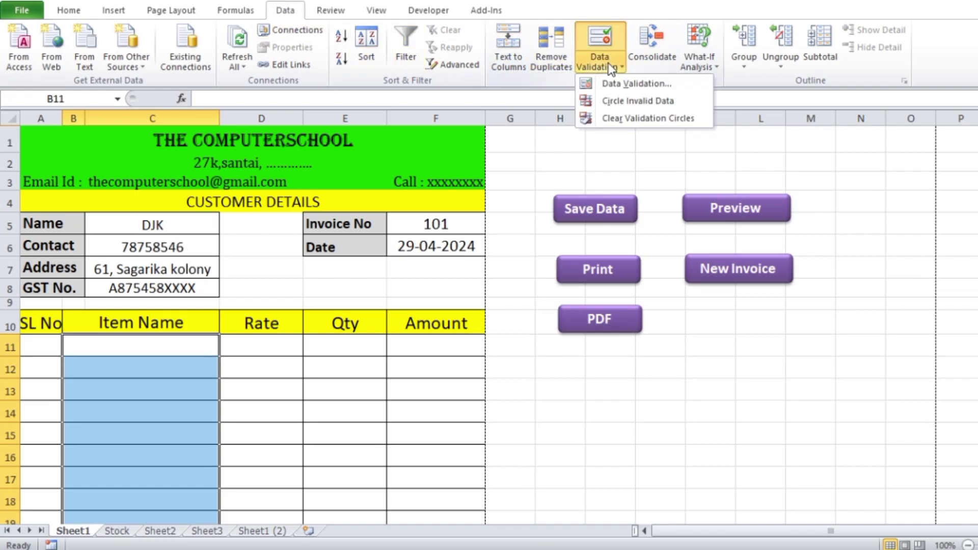
pyautogui.click(647, 84)
pyautogui.click(753, 227)
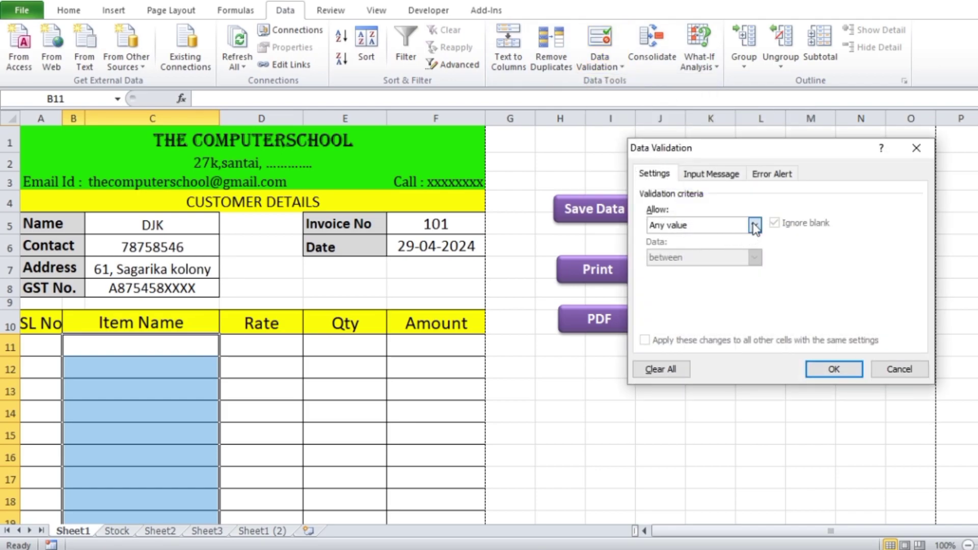
pyautogui.click(669, 270)
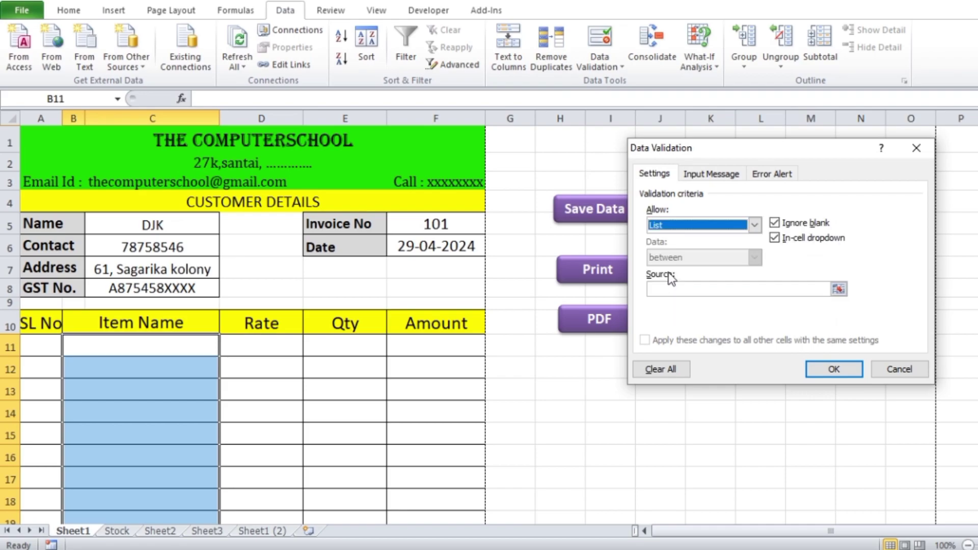
pyautogui.click(672, 289)
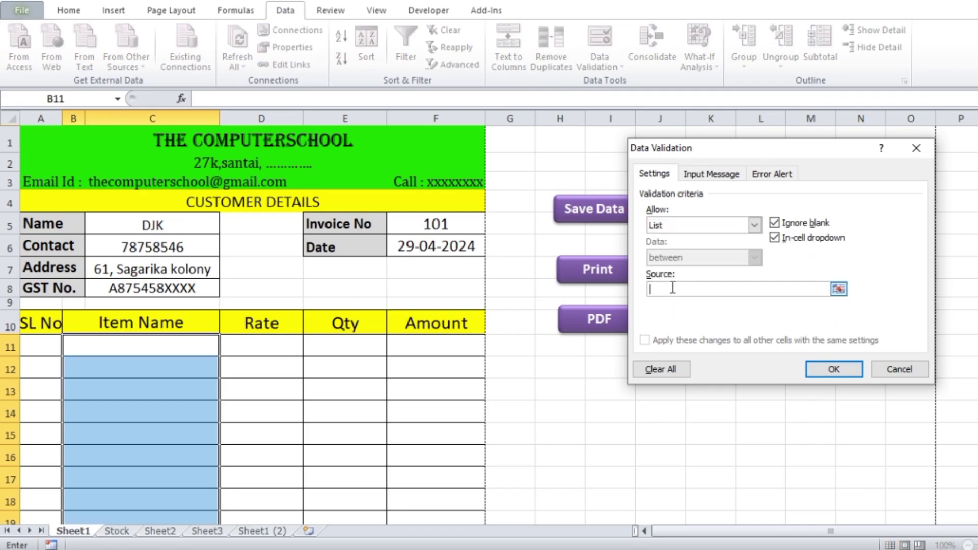
pyautogui.click(117, 531)
pyautogui.moveTo(784, 148); pyautogui.dragTo(202, 214)
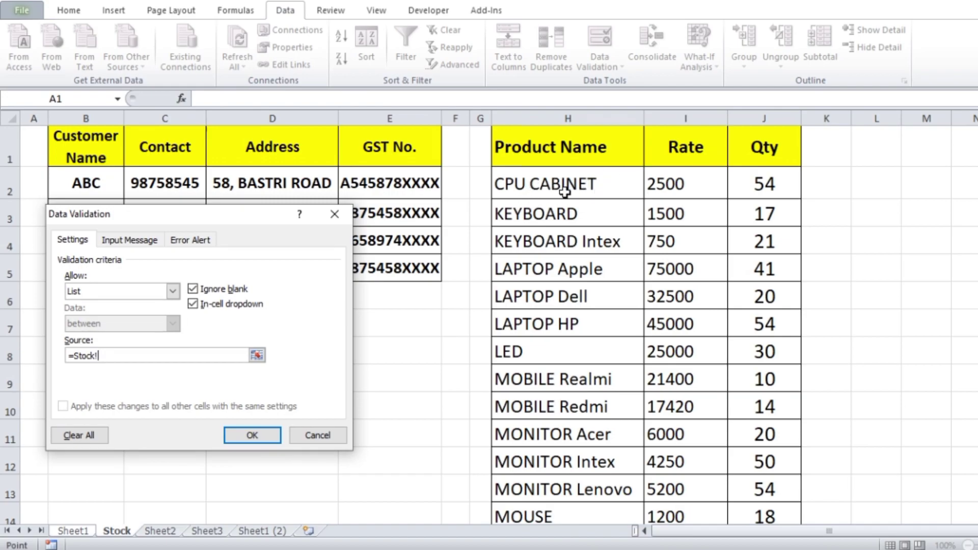
pyautogui.moveTo(560, 188); pyautogui.dragTo(554, 481)
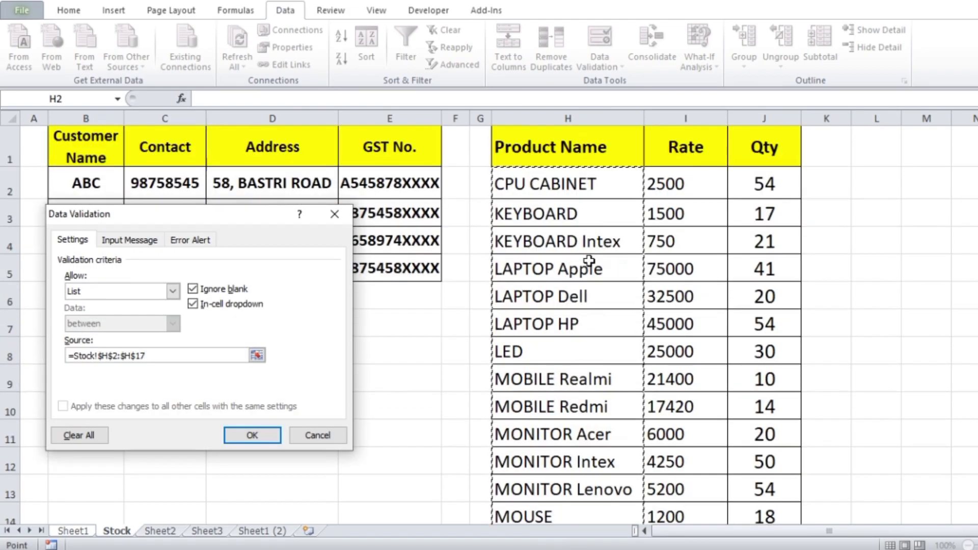
pyautogui.click(257, 435)
pyautogui.scroll(-2, 233, 342)
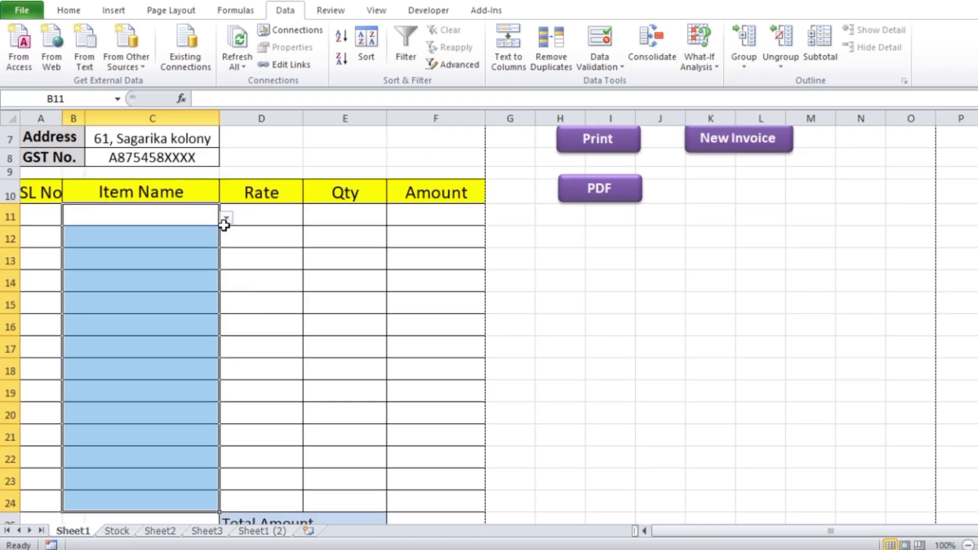
# Step: Choose TAB in B11 and KEYBOARD in B12 from the product dropdowns
pyautogui.click(225, 217)
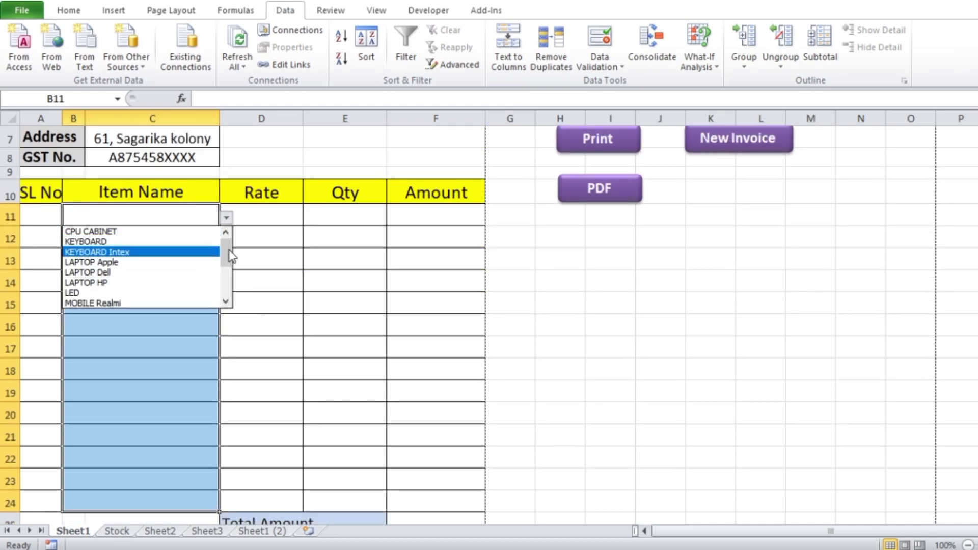
pyautogui.moveTo(228, 249); pyautogui.dragTo(221, 311)
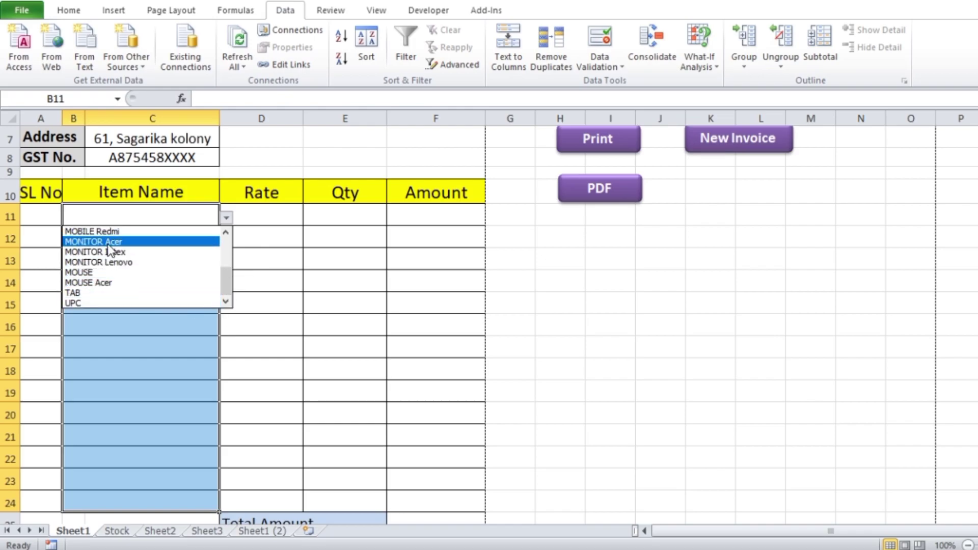
pyautogui.moveTo(226, 286); pyautogui.dragTo(226, 286)
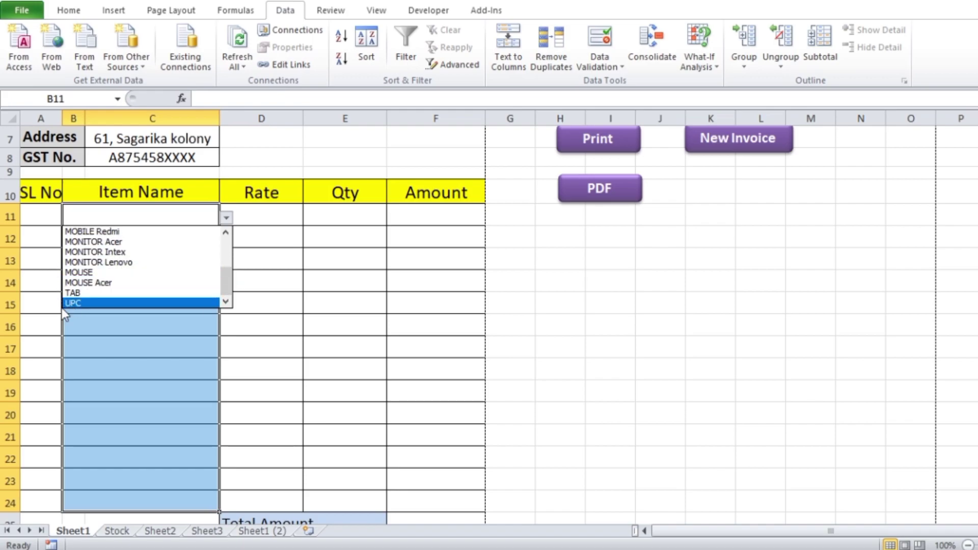
pyautogui.click(81, 295)
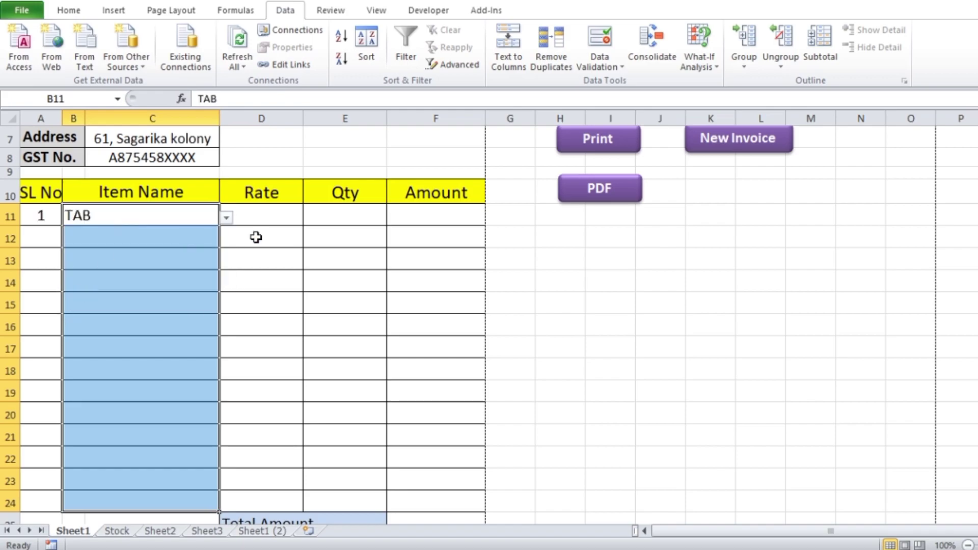
pyautogui.click(146, 198)
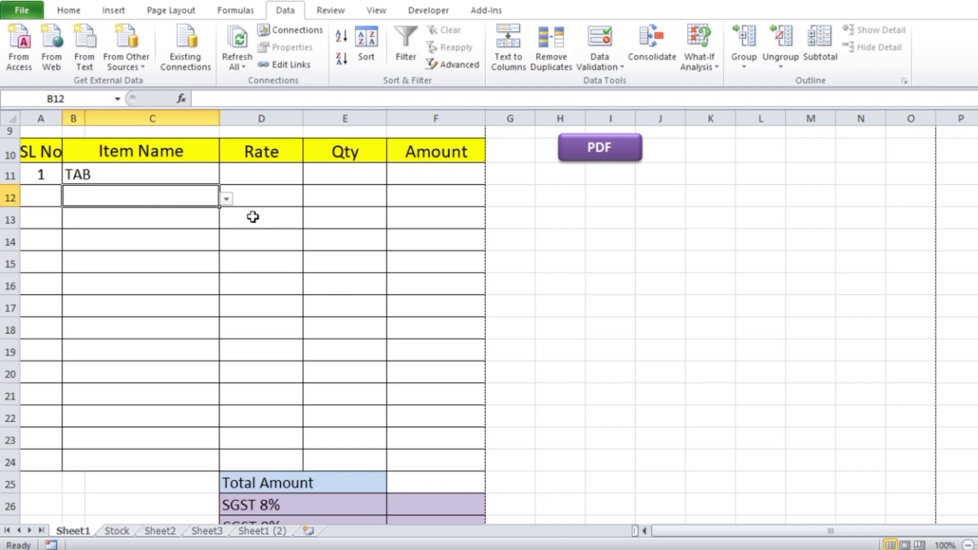
pyautogui.click(227, 200)
pyautogui.click(103, 223)
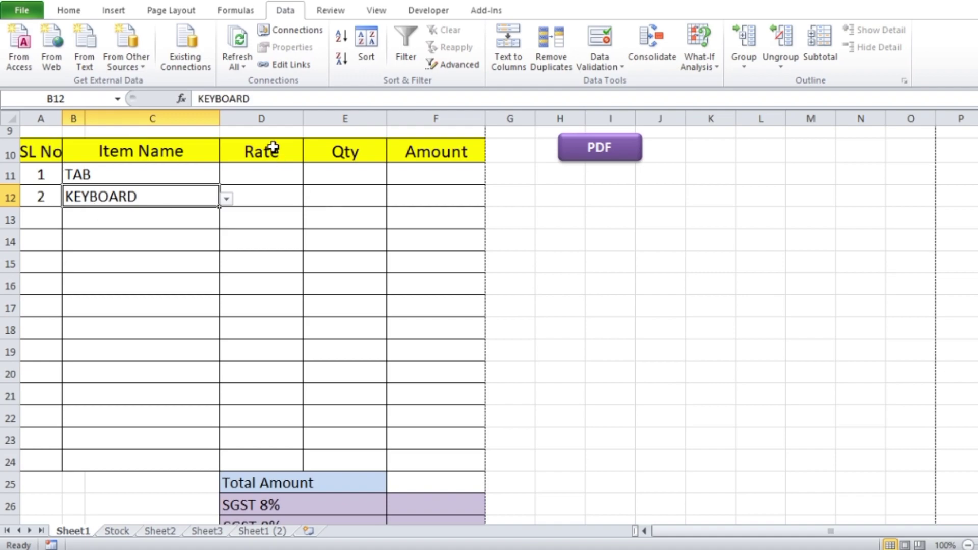
pyautogui.click(268, 175)
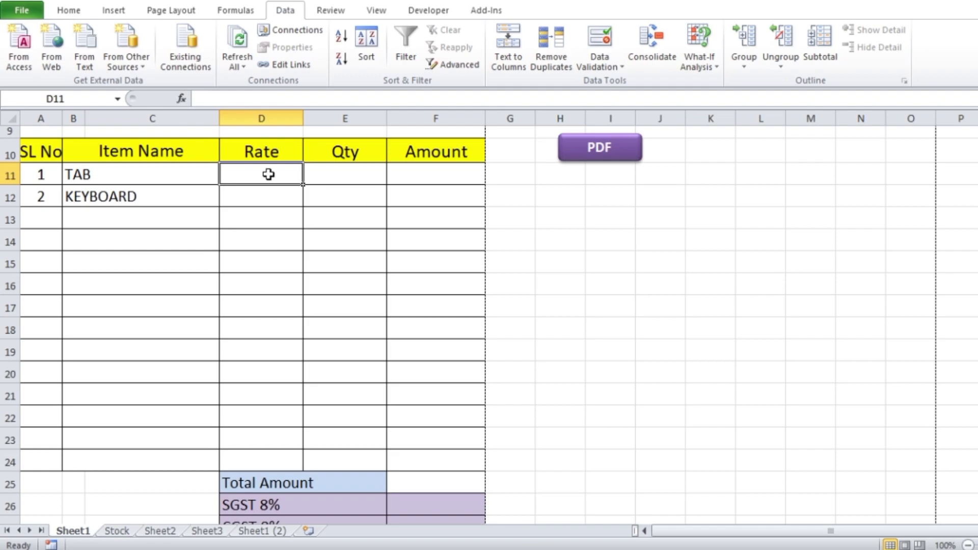
# Step: Enter a VLOOKUP of B11 in the absolute Stock product table (column 2, exact) in D11, filled to D24
pyautogui.write('=')
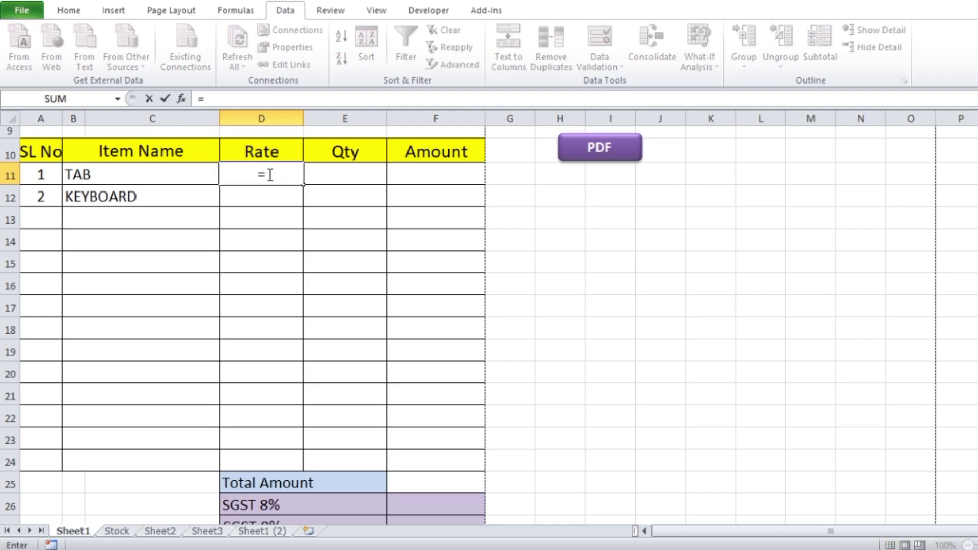
pyautogui.write('VLO')
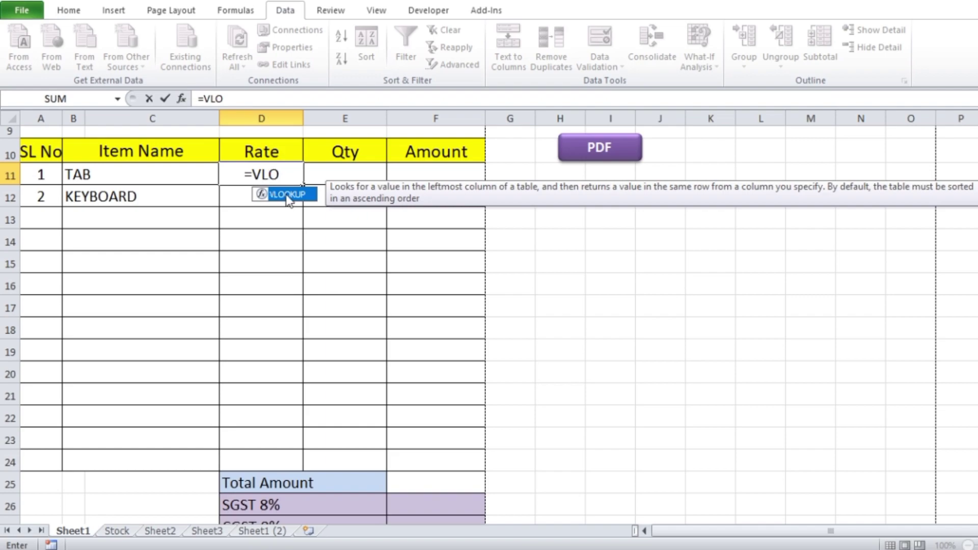
pyautogui.doubleClick(288, 195)
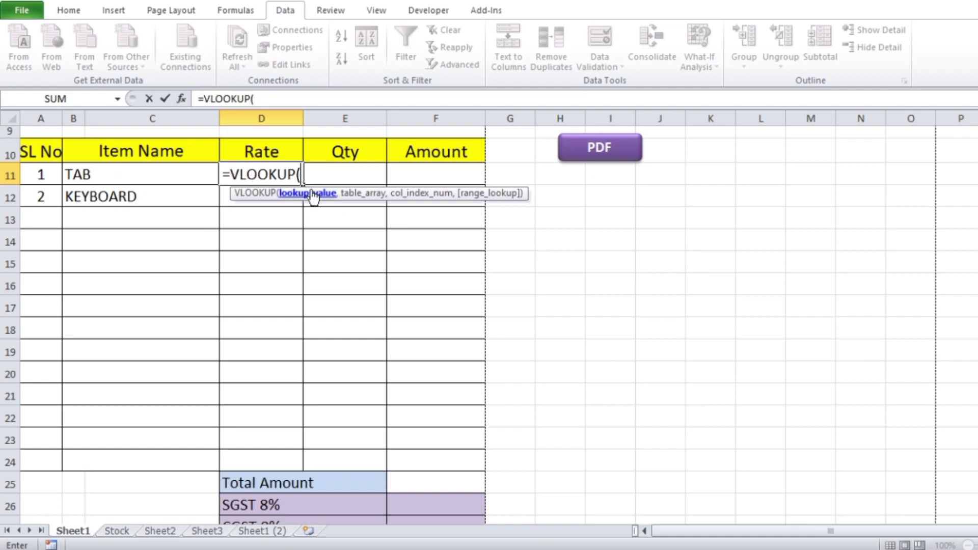
pyautogui.click(153, 177)
pyautogui.write(',')
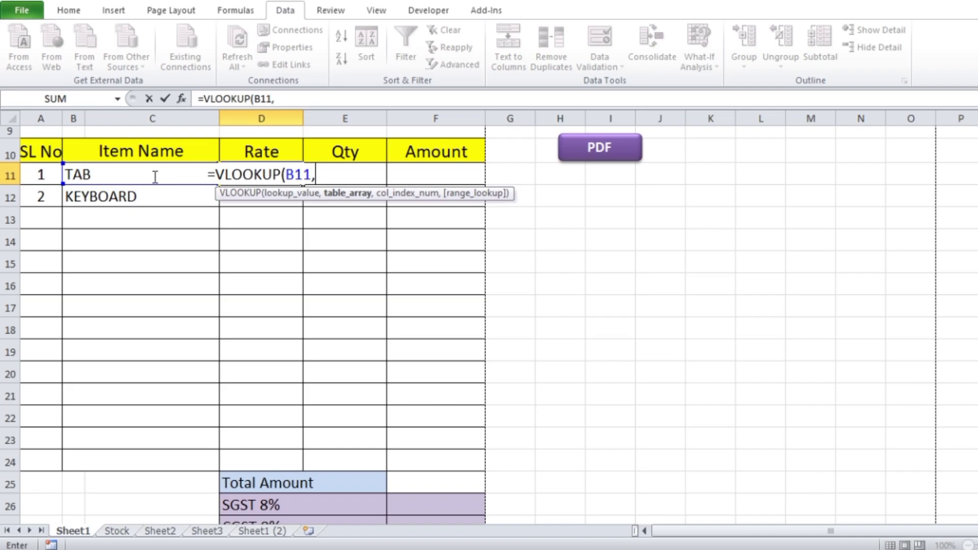
pyautogui.click(130, 532)
pyautogui.moveTo(520, 155)
pyautogui.mouseDown()
pyautogui.moveTo(657, 158)
pyautogui.moveTo(750, 503)
pyautogui.mouseUp()
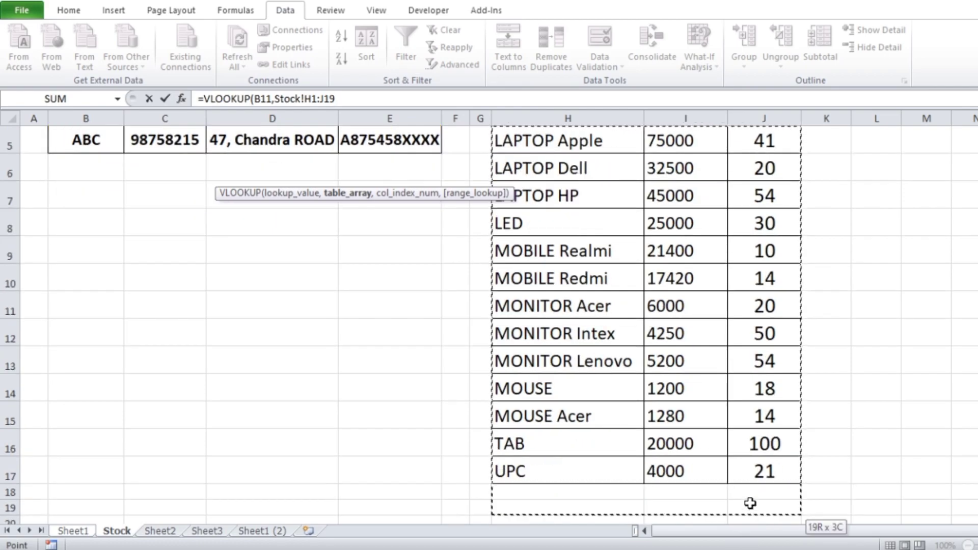
pyautogui.moveTo(750, 503); pyautogui.dragTo(693, 250)
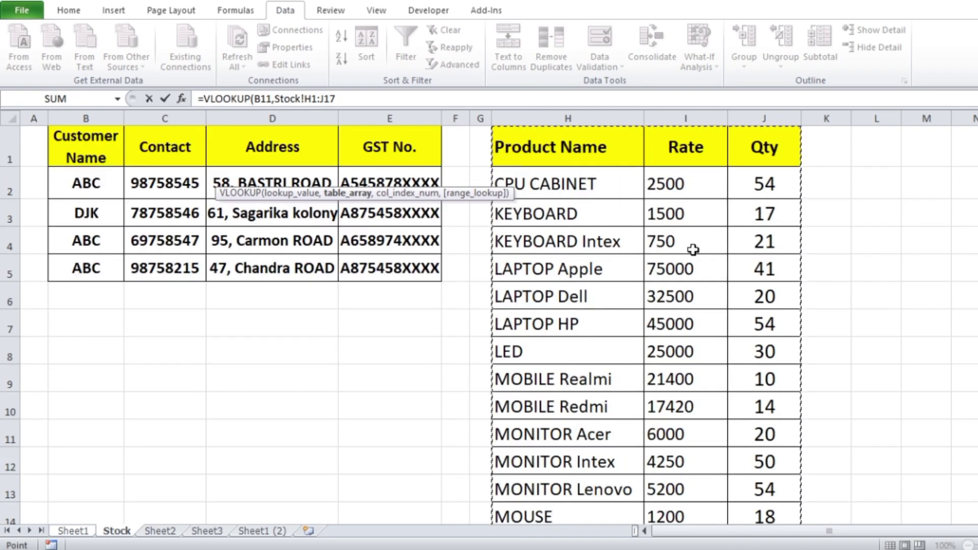
pyautogui.press('F4')
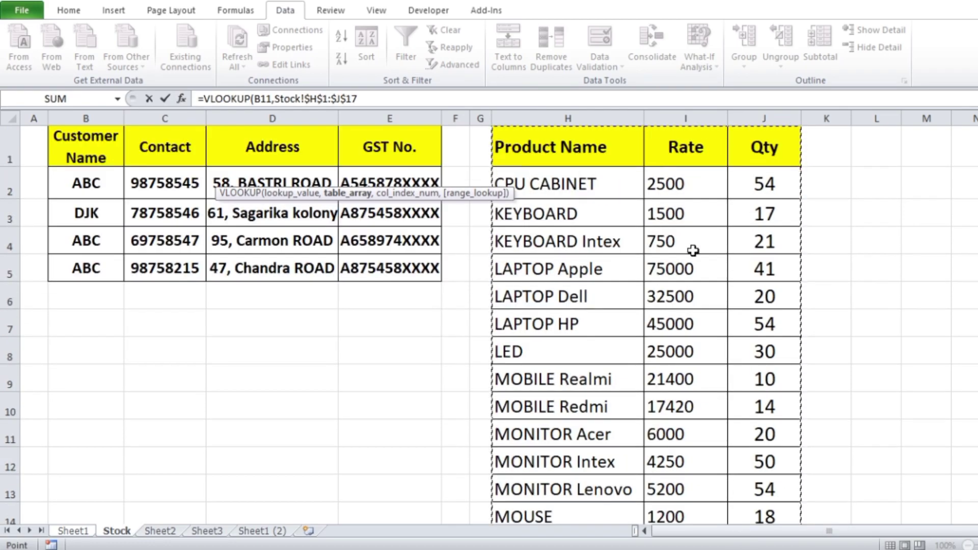
pyautogui.write(',')
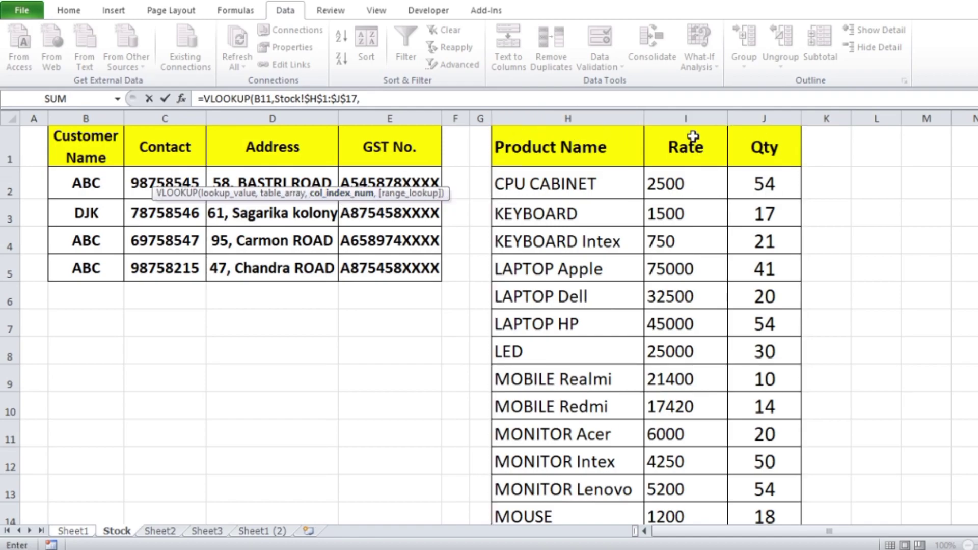
pyautogui.write('2')
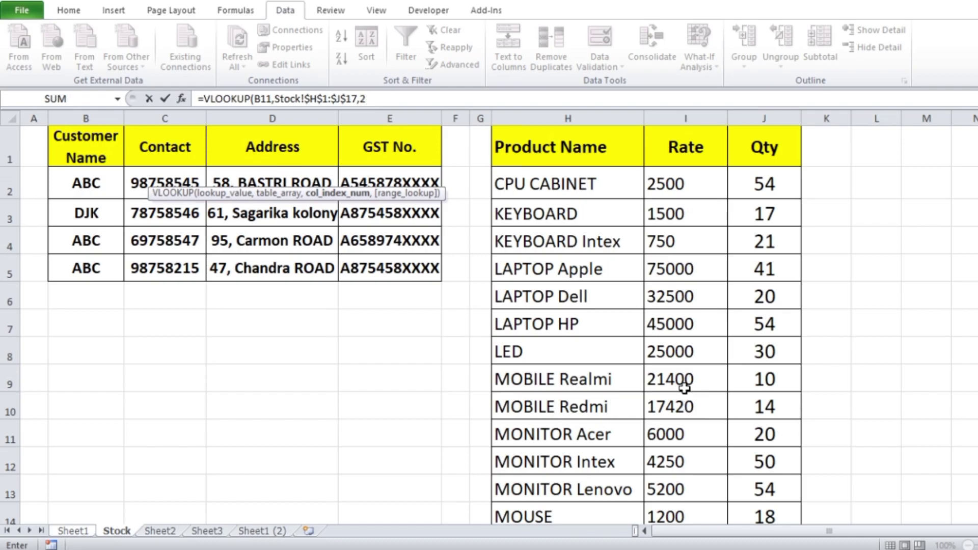
pyautogui.write(',')
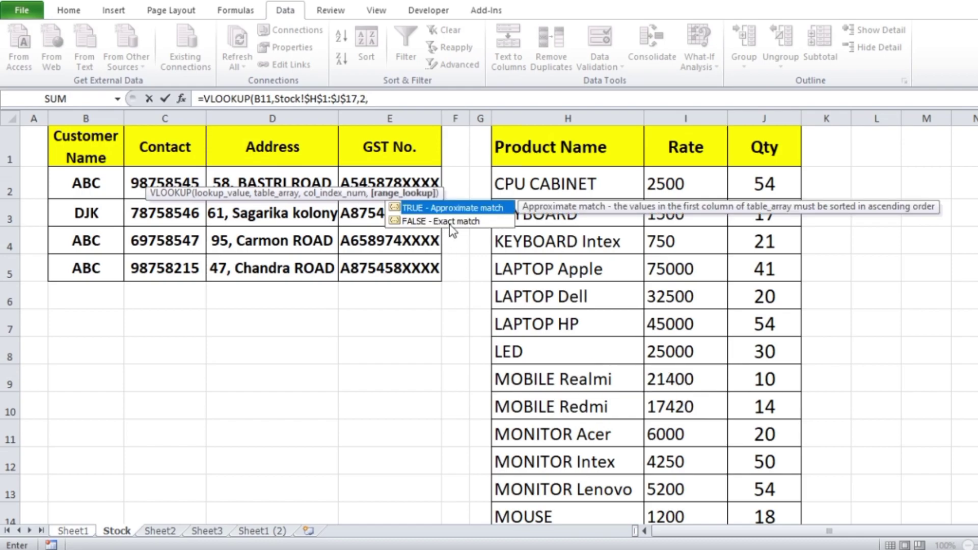
pyautogui.write('0')
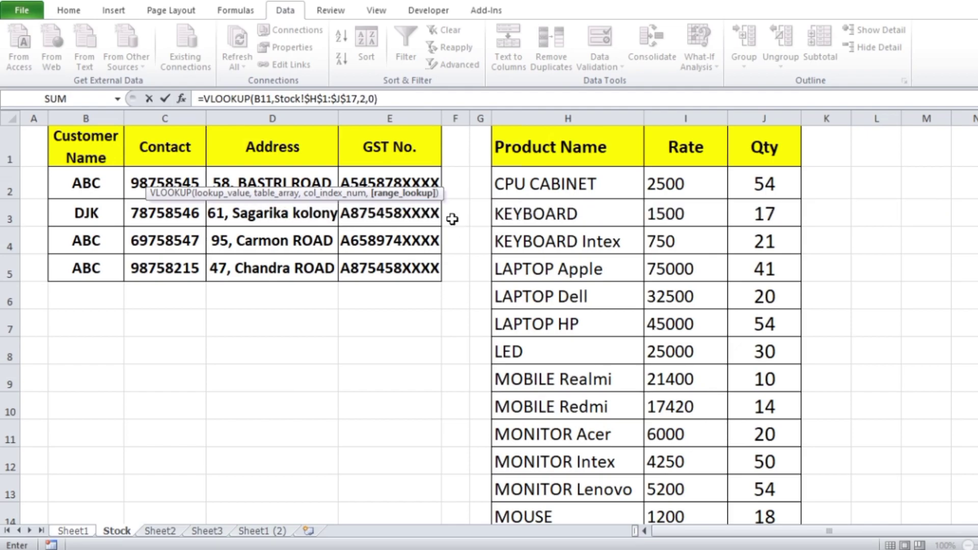
pyautogui.press('Return')
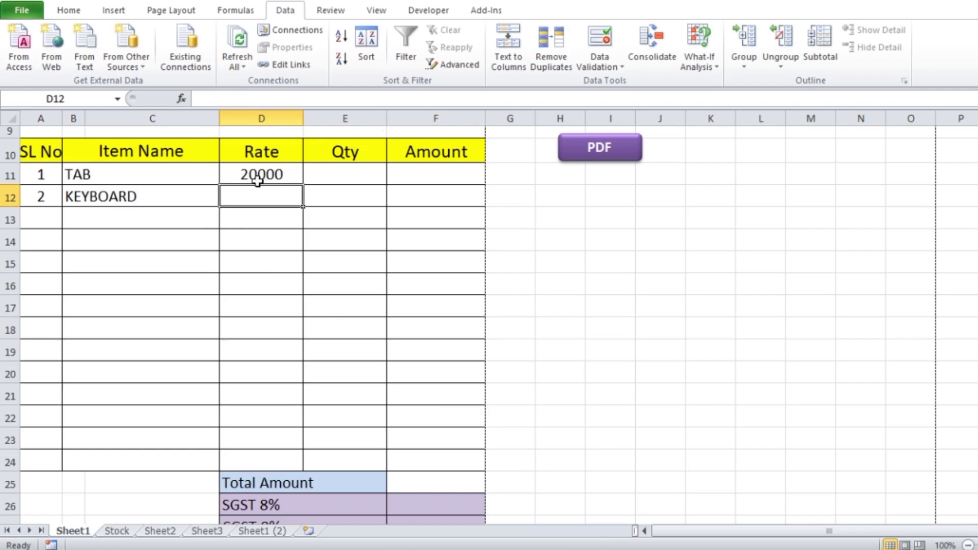
pyautogui.click(269, 174)
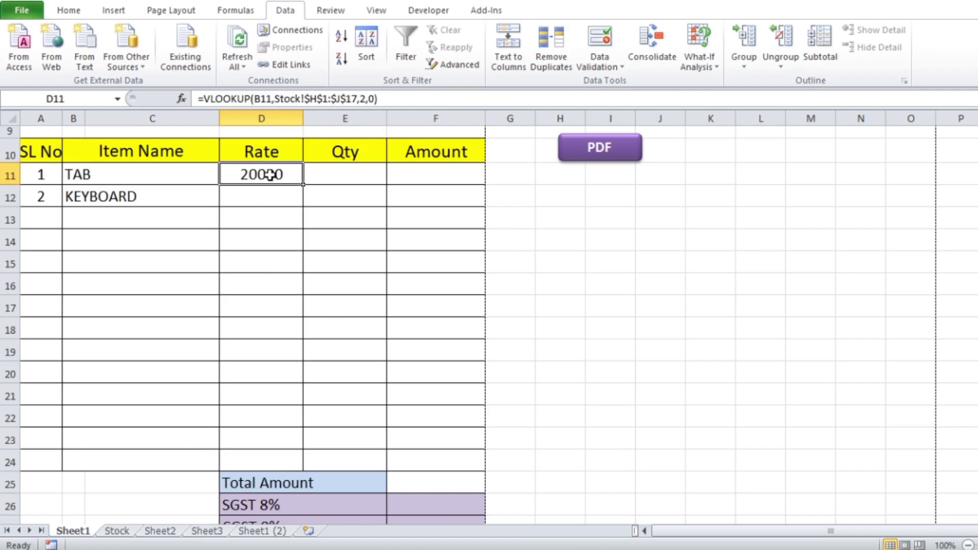
pyautogui.moveTo(303, 184); pyautogui.dragTo(295, 461)
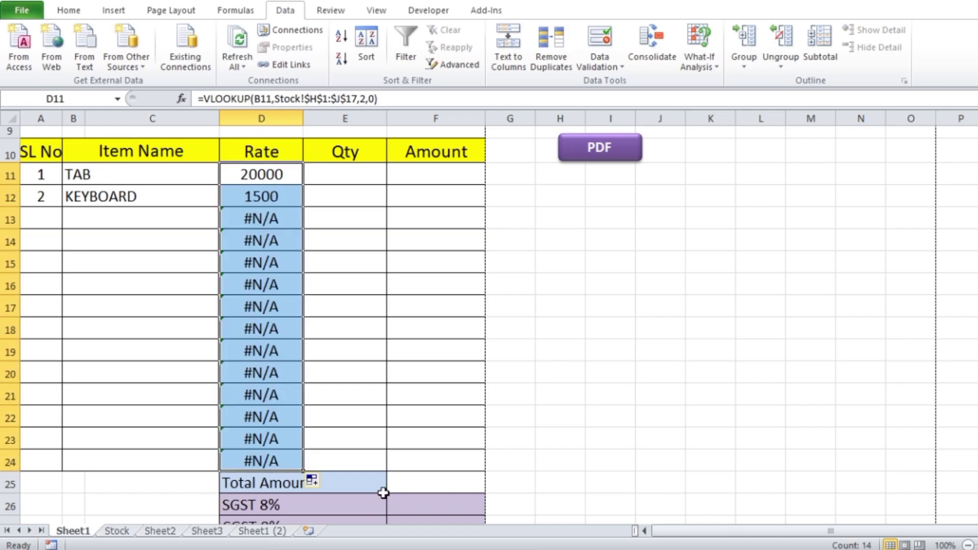
# Step: Choose LED as item 3 in B13 and confirm its 25000 rate appears
pyautogui.click(272, 218)
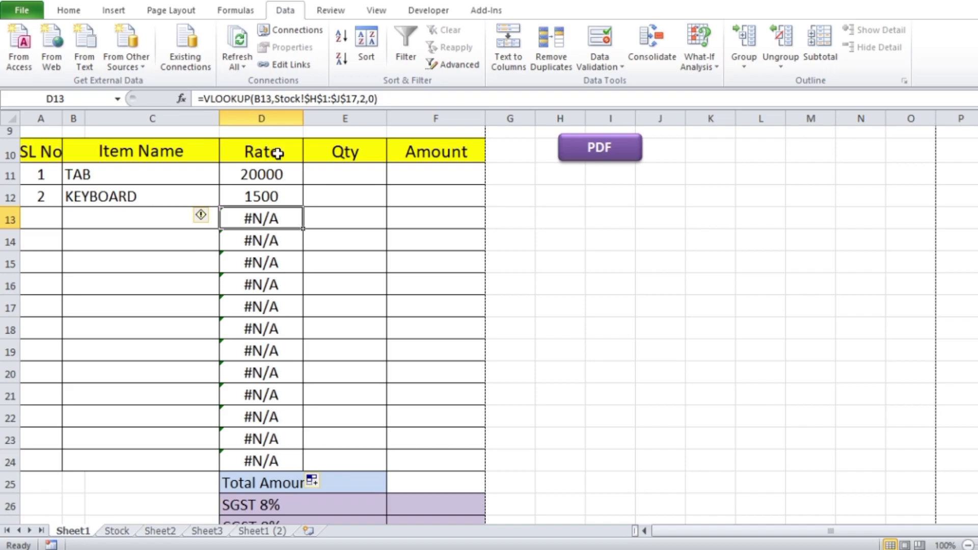
pyautogui.press('Left')
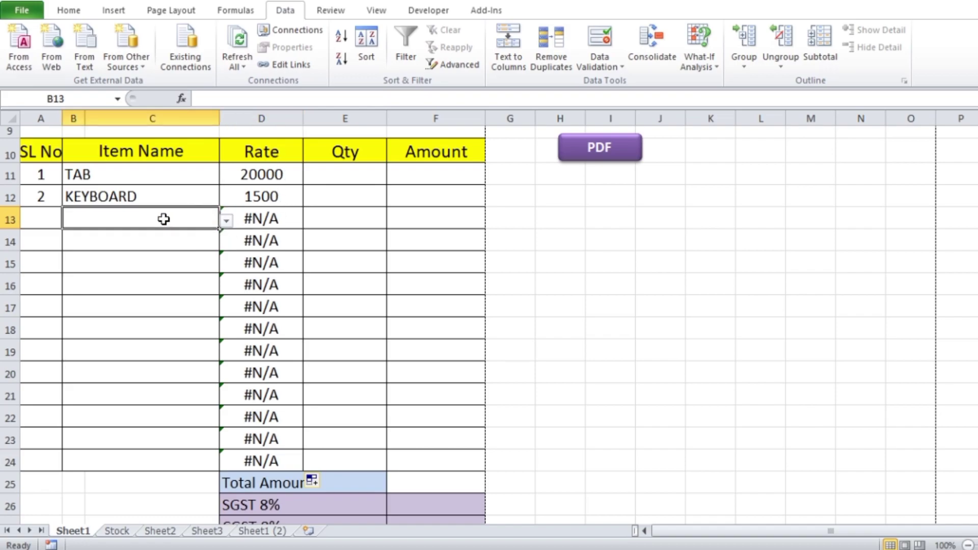
pyautogui.click(226, 220)
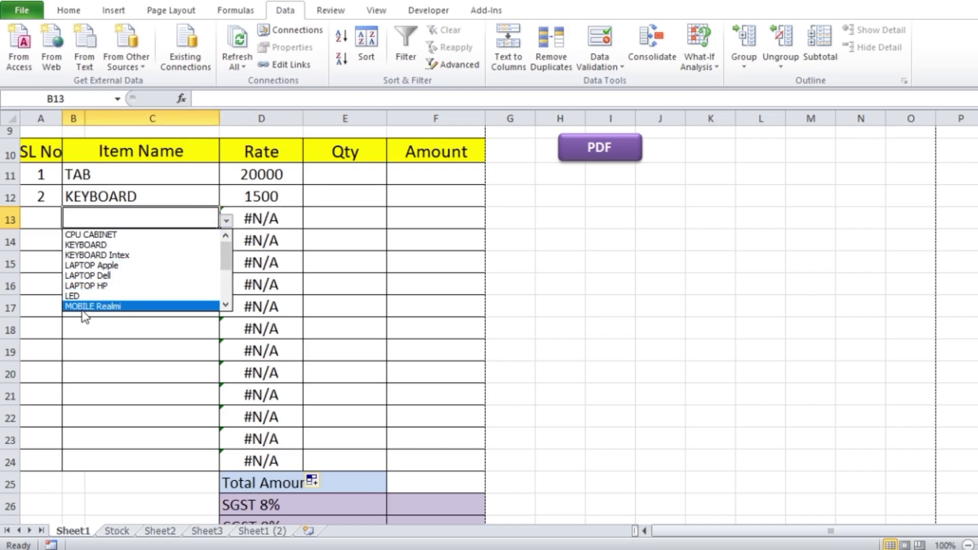
pyautogui.click(83, 297)
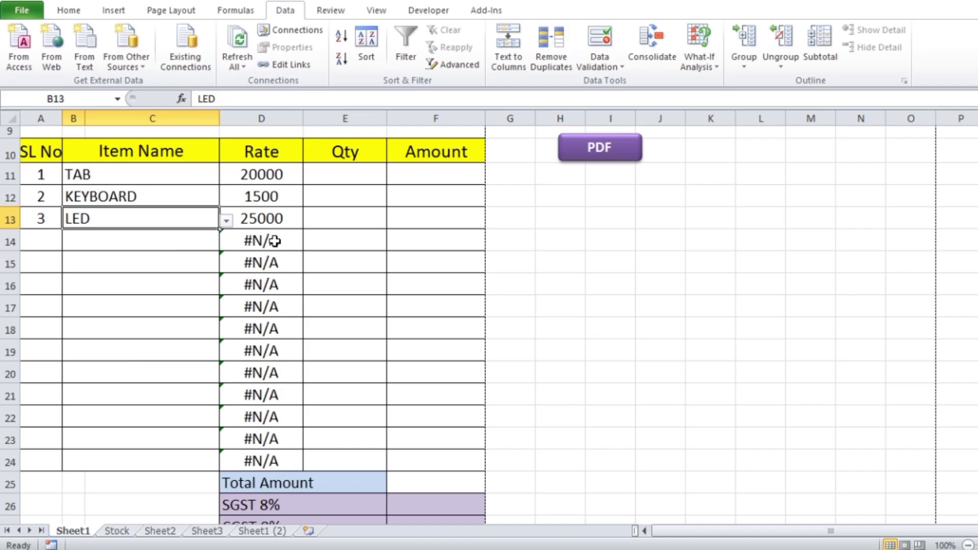
pyautogui.click(262, 173)
pyautogui.doubleClick(260, 174)
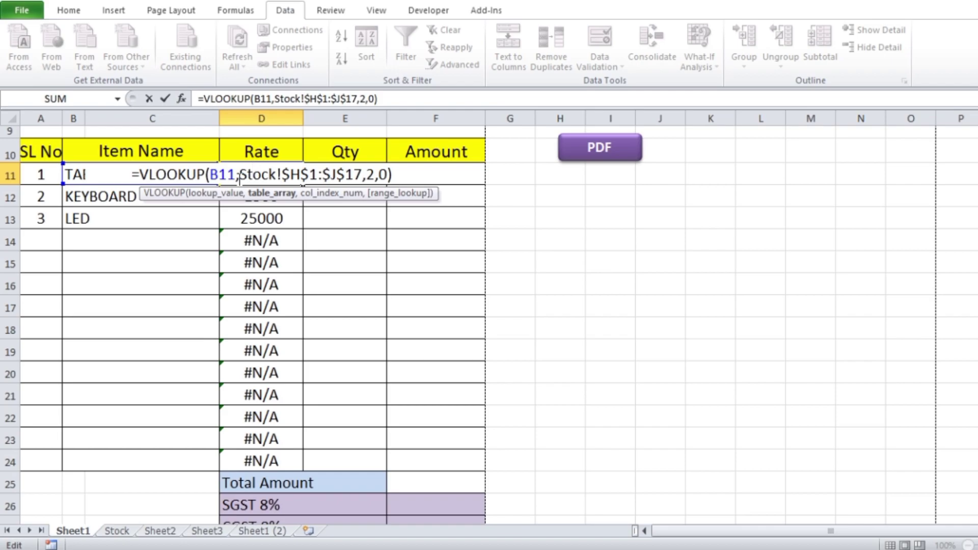
# Step: Wrap the D11 rate lookup in IFERROR with "" fallback and fill it down to D24
pyautogui.click(139, 175)
pyautogui.write('IF')
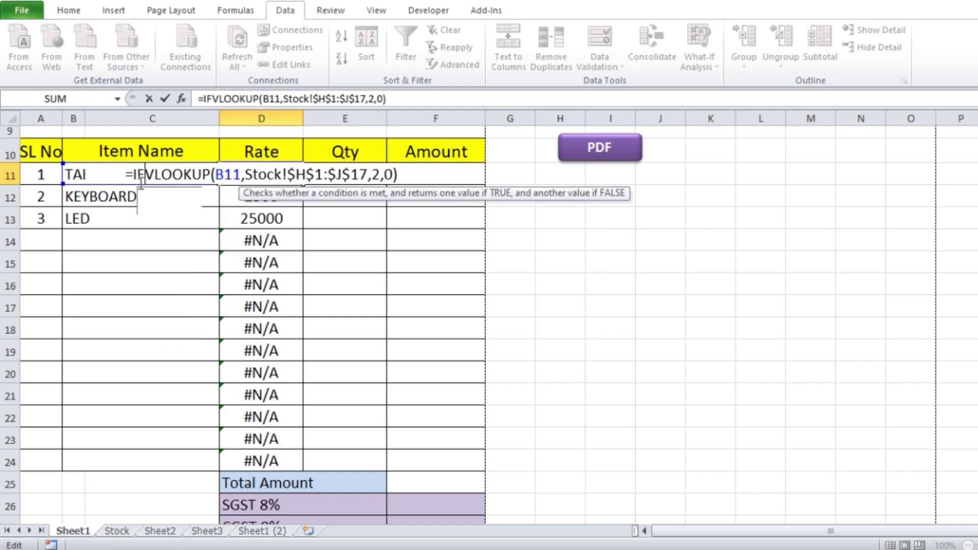
pyautogui.doubleClick(182, 208)
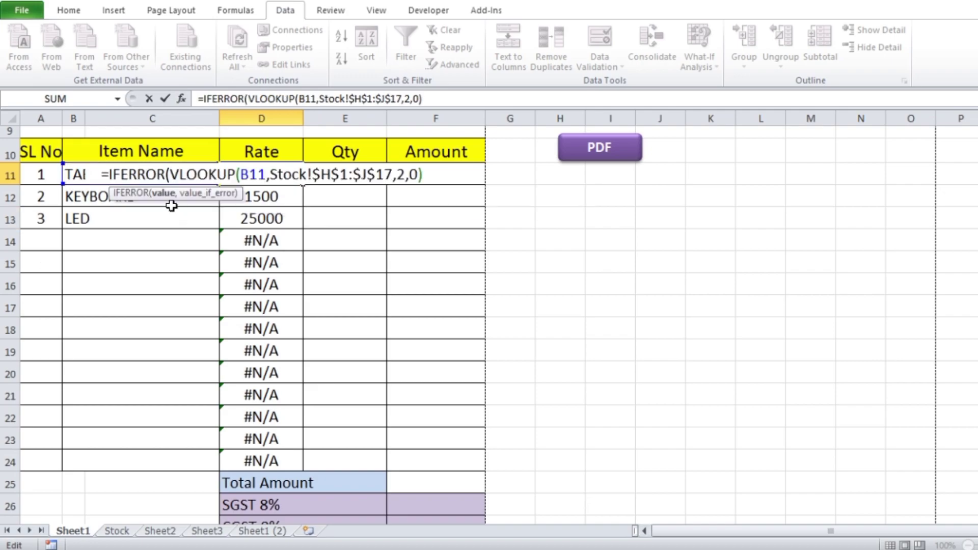
pyautogui.click(168, 194)
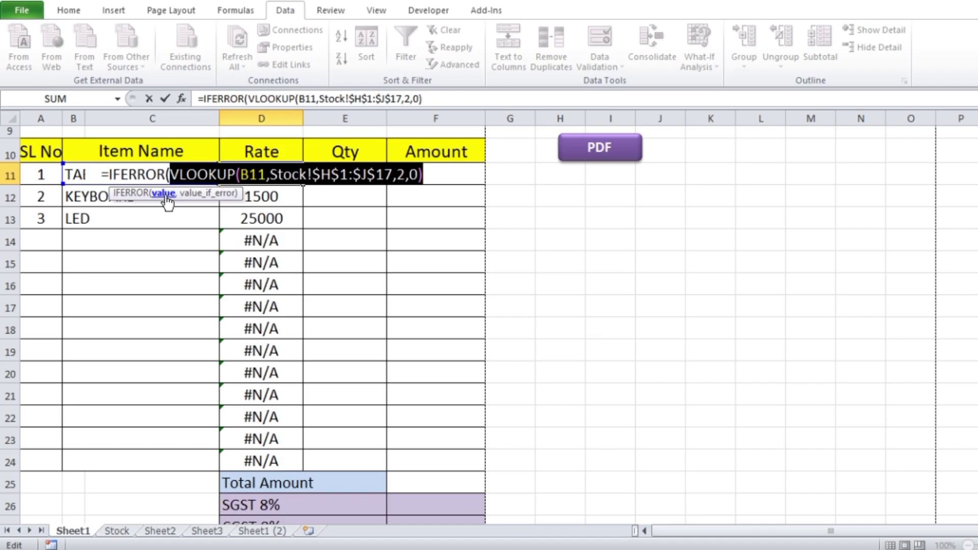
pyautogui.click(429, 177)
pyautogui.write(',')
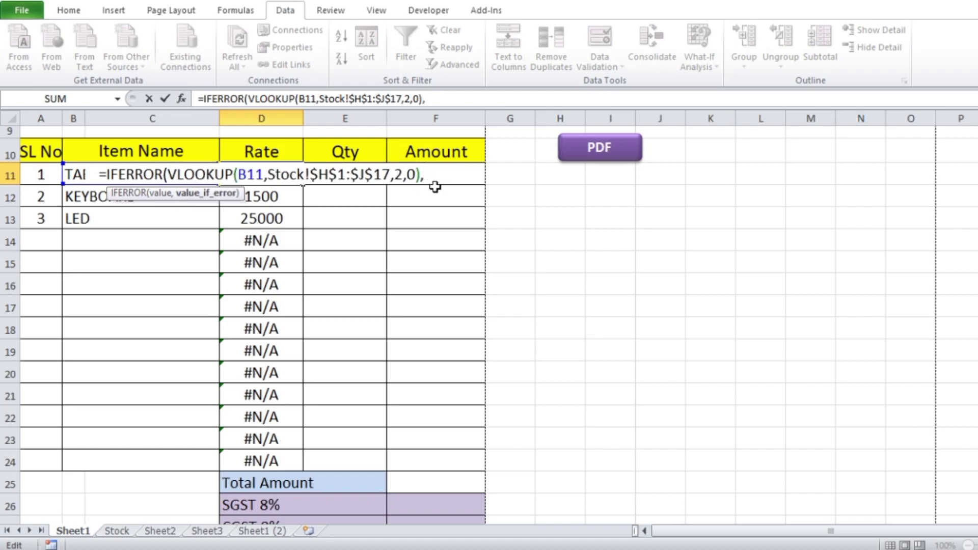
pyautogui.write('""')
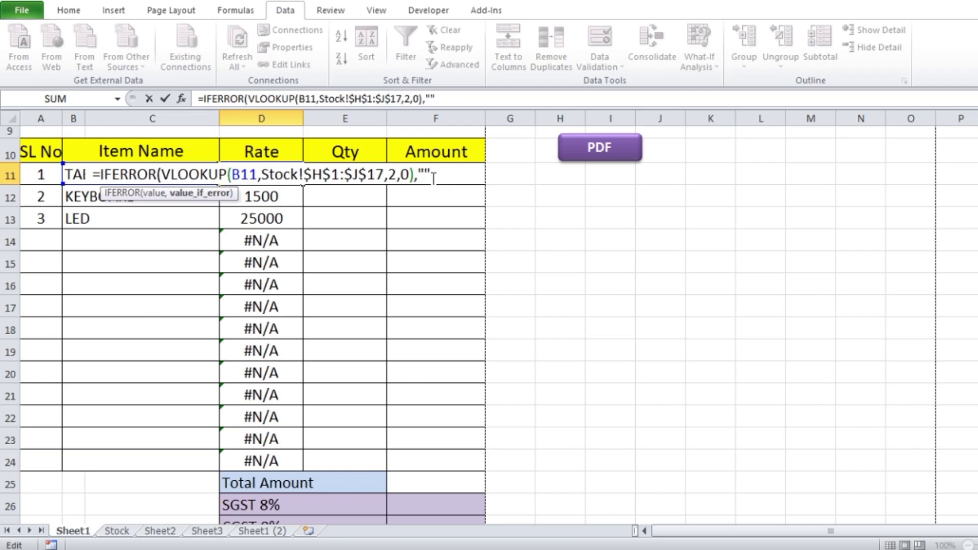
pyautogui.write(')')
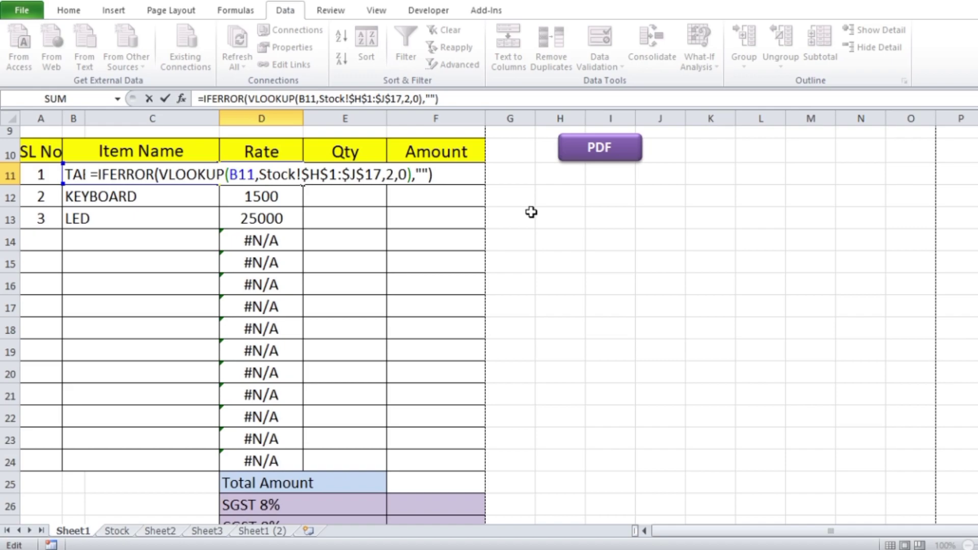
pyautogui.hotkey('ctrl', 'Return')
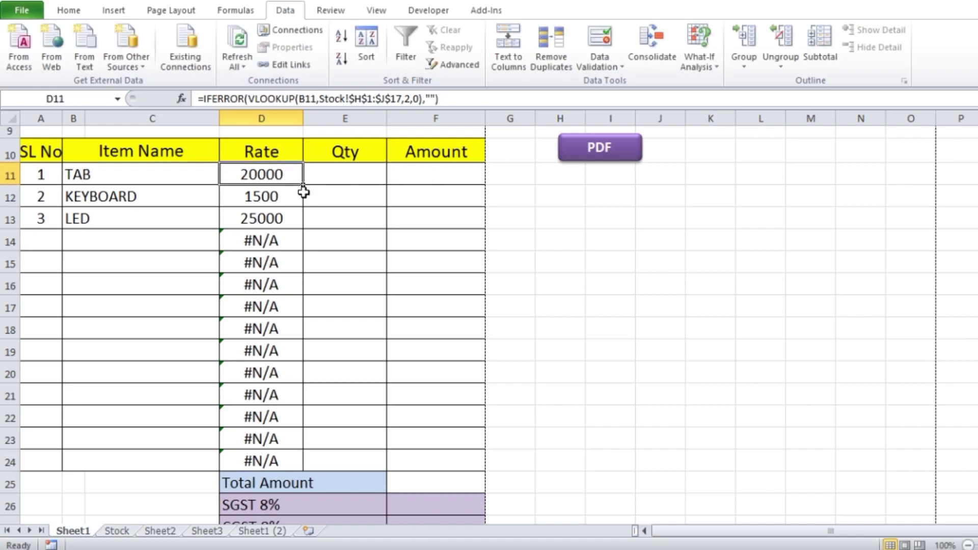
pyautogui.doubleClick(304, 187)
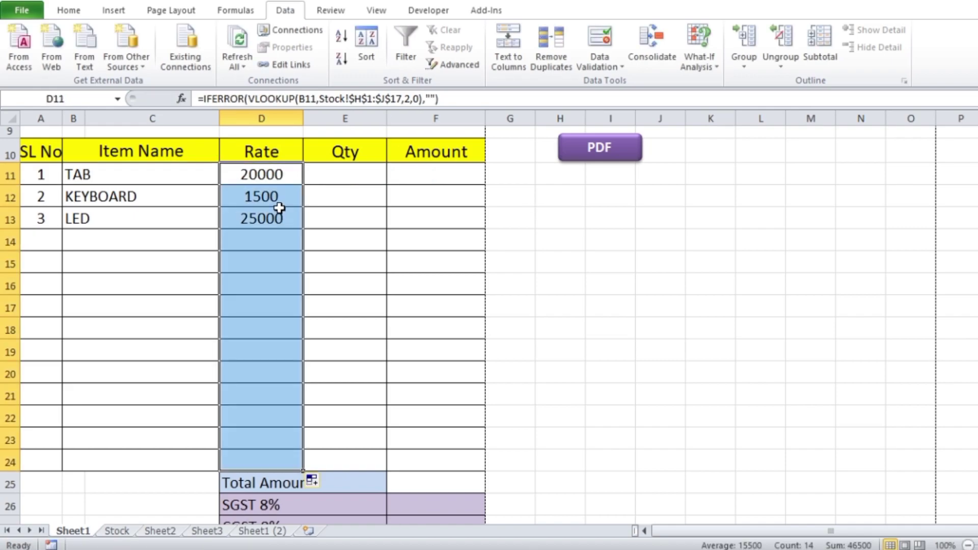
pyautogui.click(260, 244)
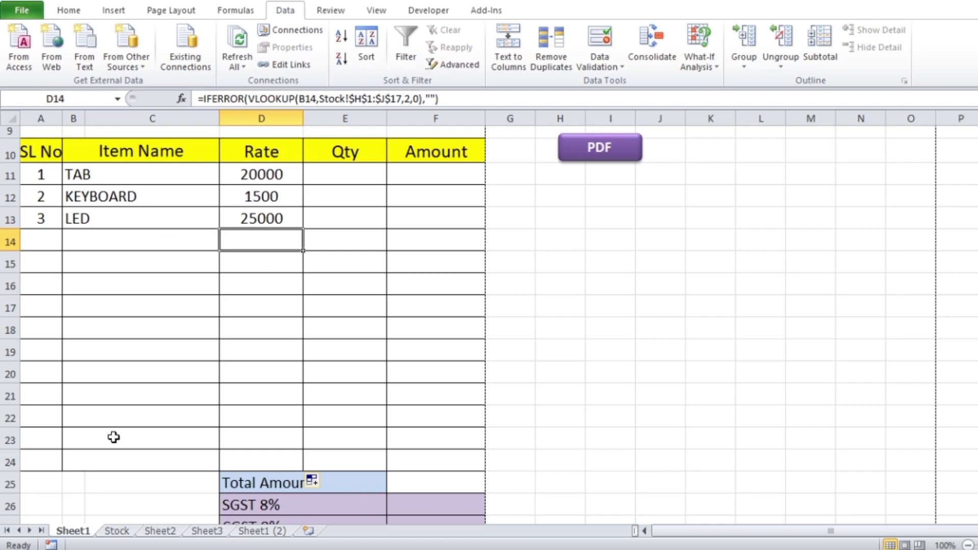
pyautogui.moveTo(277, 244); pyautogui.dragTo(276, 459)
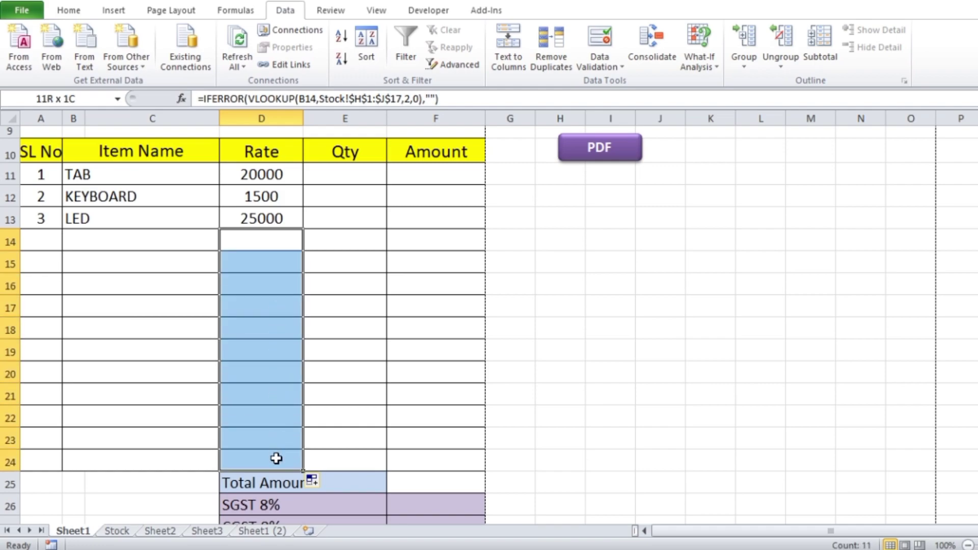
# Step: Delete the LED test item from B13 and confirm row 13's rate is blank
pyautogui.click(86, 213)
pyautogui.press('Delete')
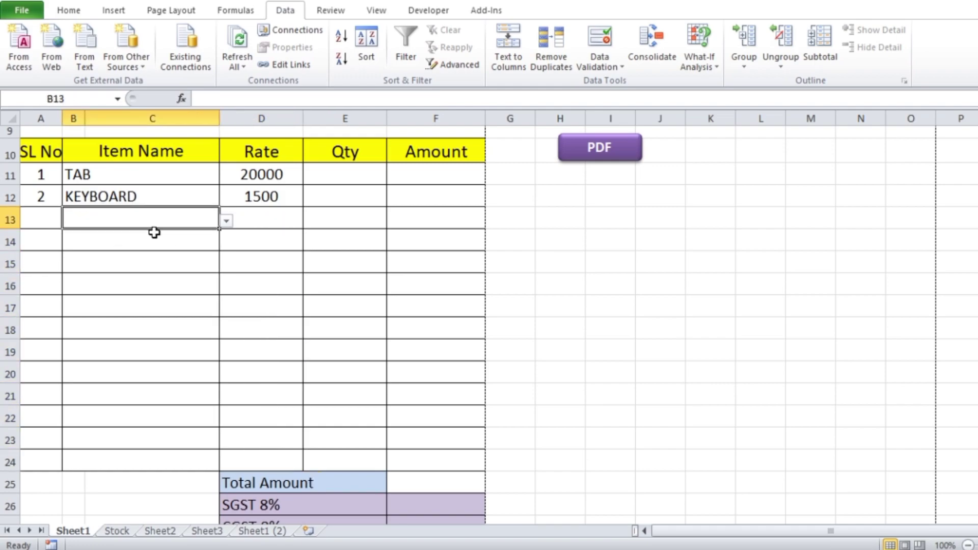
pyautogui.click(320, 274)
pyautogui.click(260, 225)
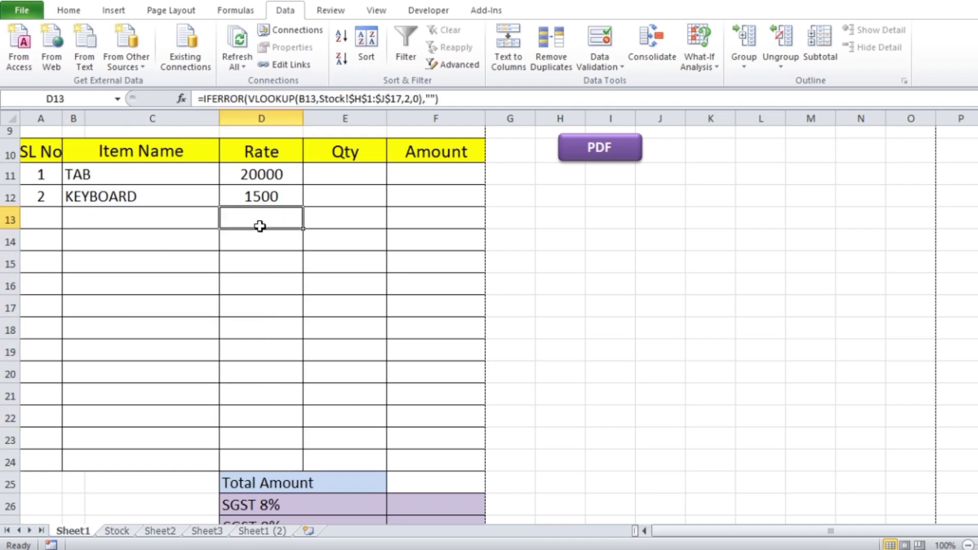
pyautogui.click(344, 173)
# Step: Enter quantity 1 for TAB in E11 and KEYBOARD in E12
pyautogui.write('1')
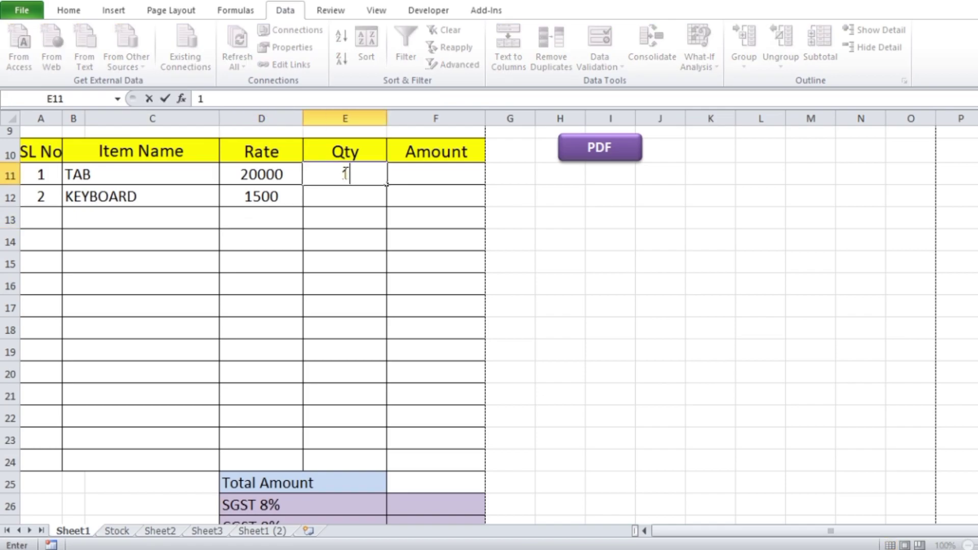
pyautogui.click(357, 196)
pyautogui.write('1')
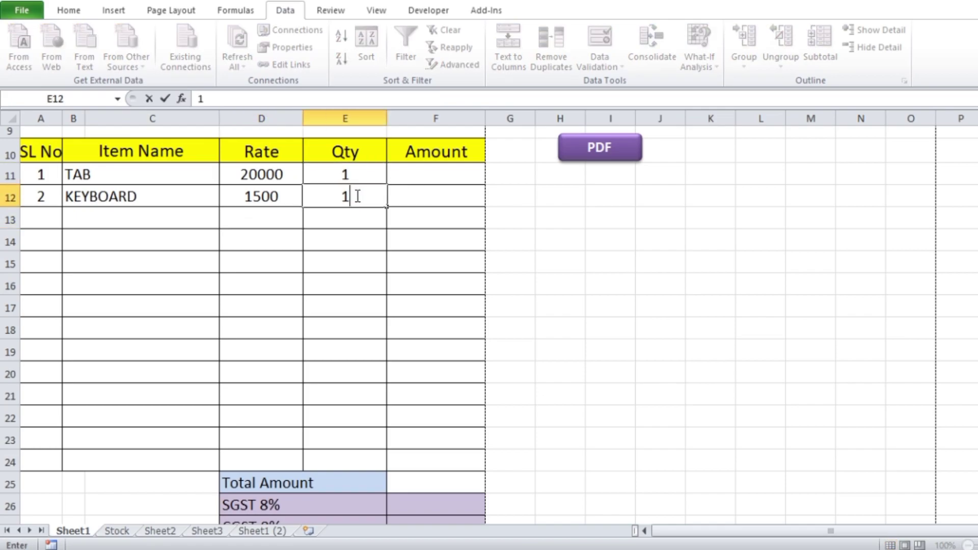
# Step: Enter the Amount formula =D11*E11 in F11 and fill it down to F24
pyautogui.click(438, 166)
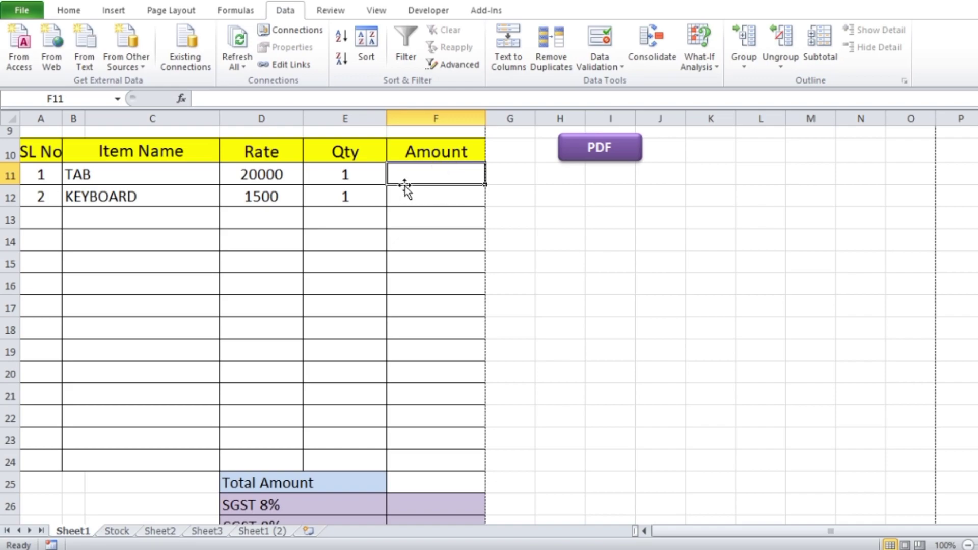
pyautogui.write('=')
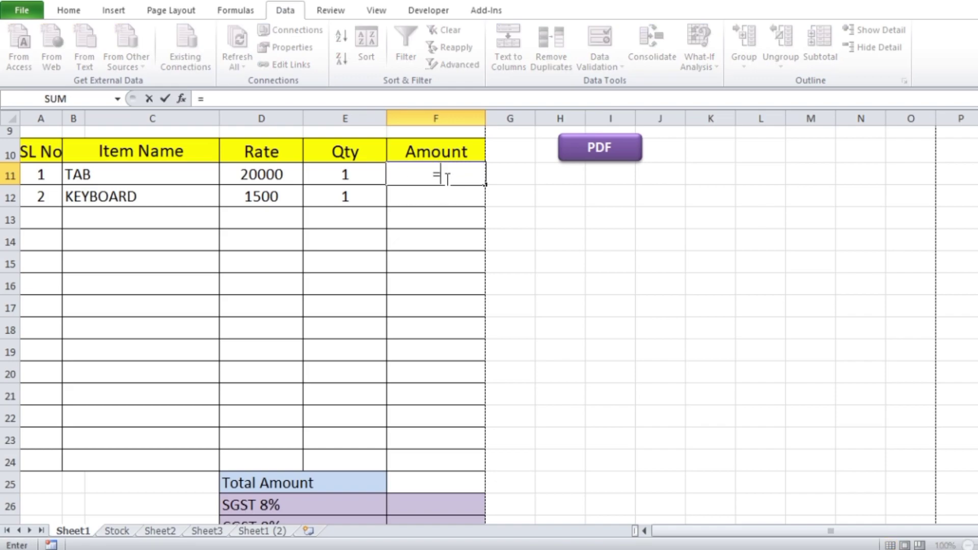
pyautogui.click(262, 176)
pyautogui.scroll(1, 419, 306)
pyautogui.write('*')
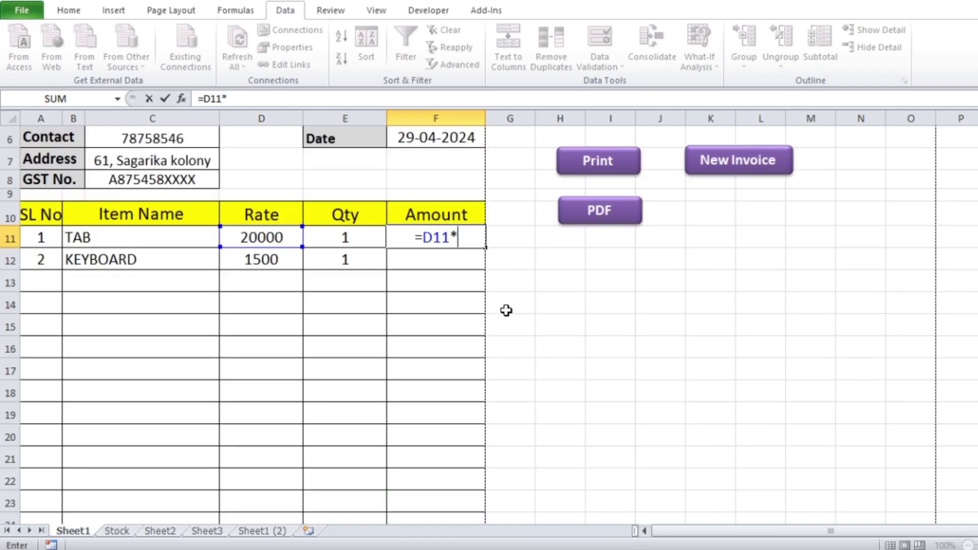
pyautogui.click(362, 233)
pyautogui.press('Return')
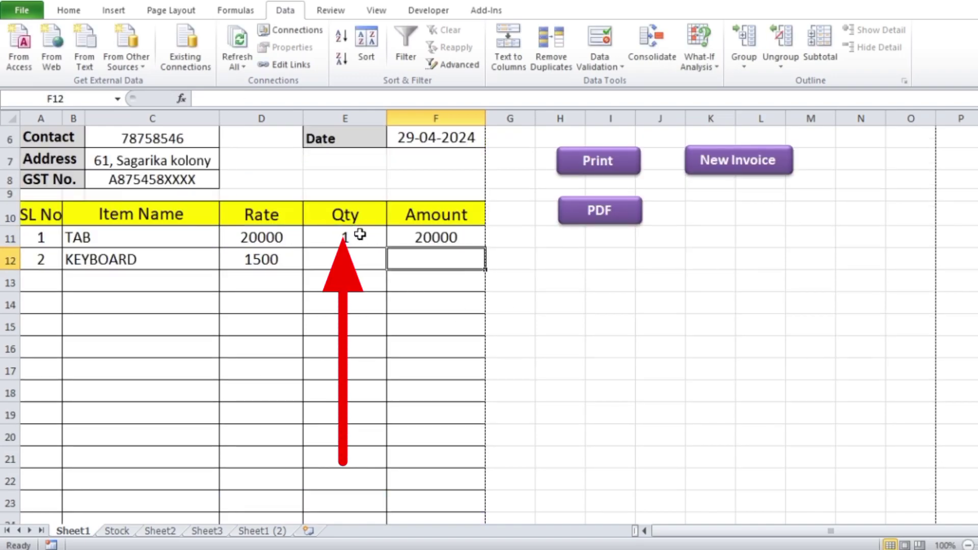
pyautogui.click(465, 240)
pyautogui.doubleClick(464, 238)
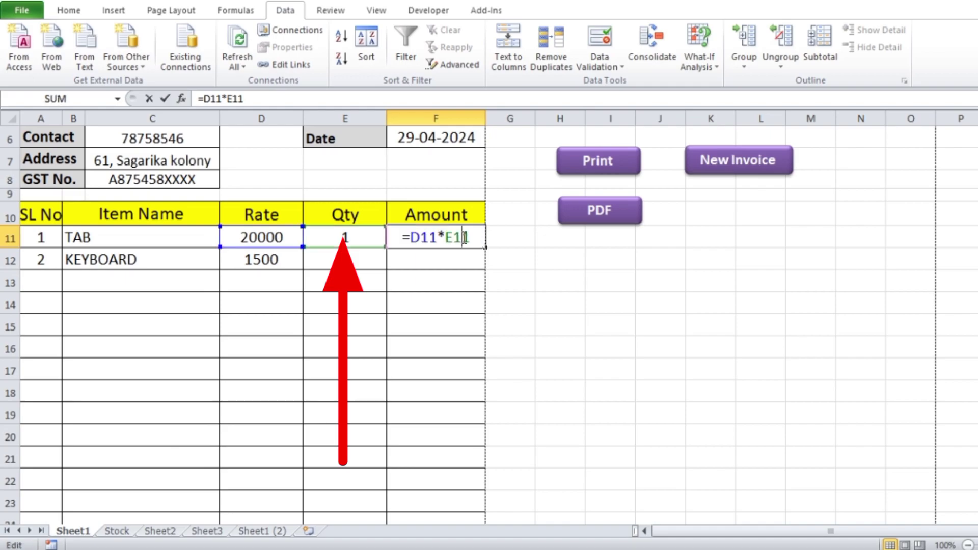
pyautogui.press('Return')
pyautogui.click(455, 237)
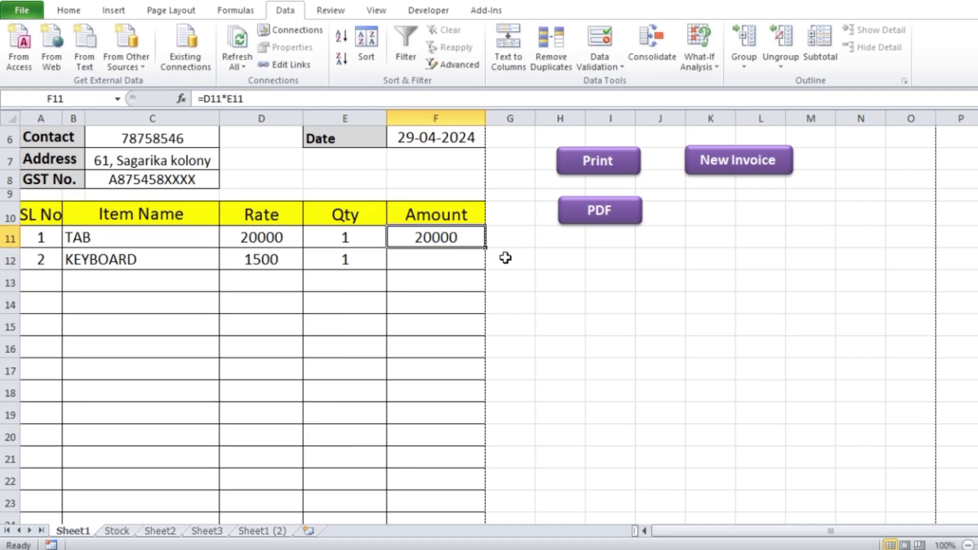
pyautogui.moveTo(485, 250); pyautogui.dragTo(439, 451)
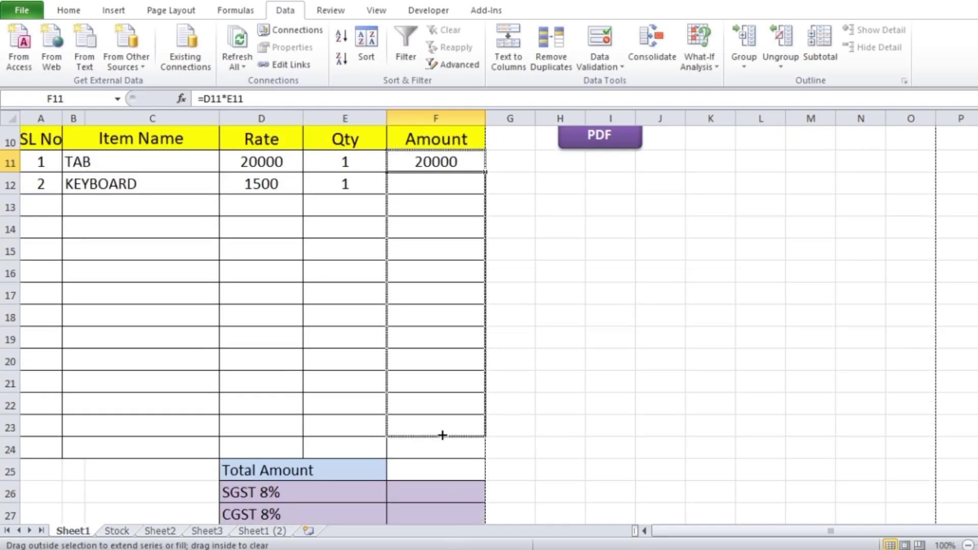
pyautogui.scroll(3, 542, 332)
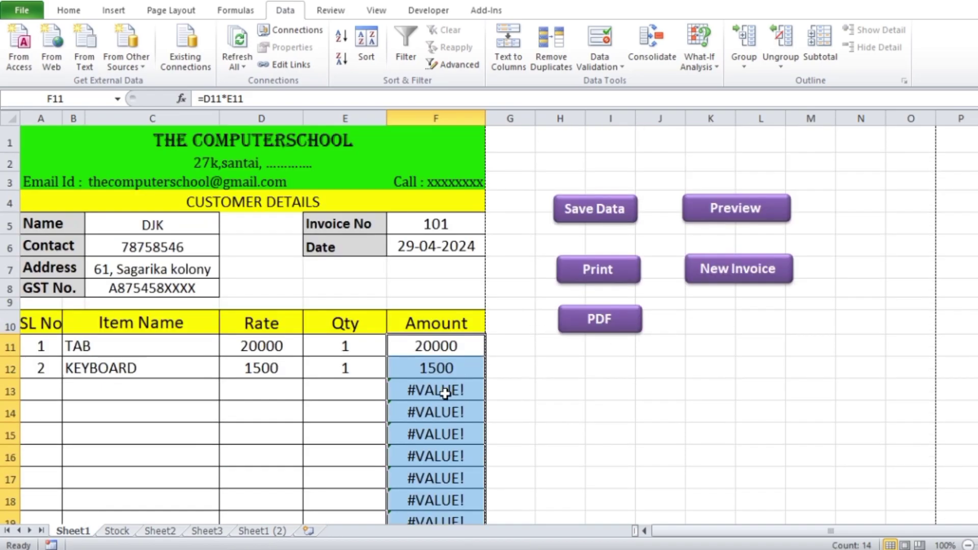
pyautogui.scroll(-1, 469, 346)
# Step: Change F11 to =IFERROR(D11*E11,"") and fill it down to F24
pyautogui.doubleClick(429, 283)
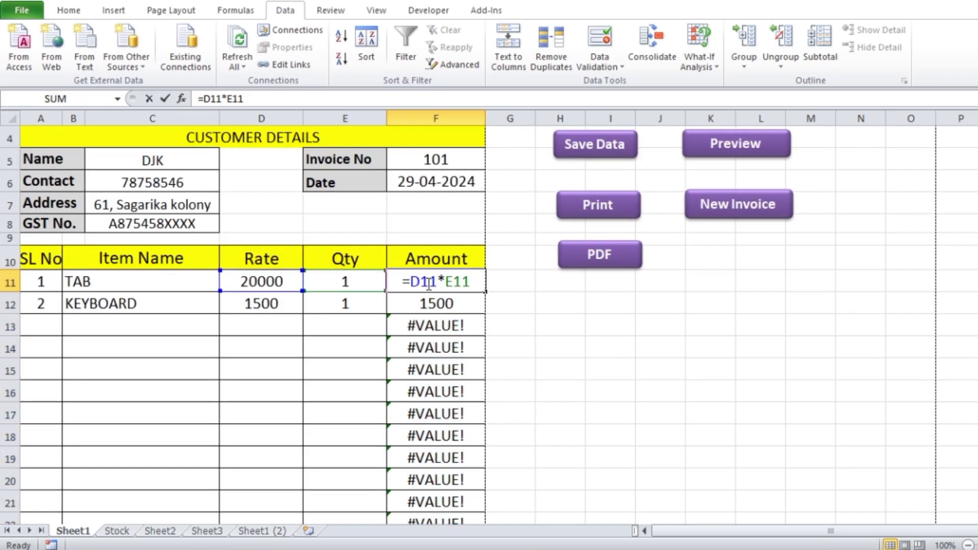
pyautogui.click(410, 283)
pyautogui.write('I')
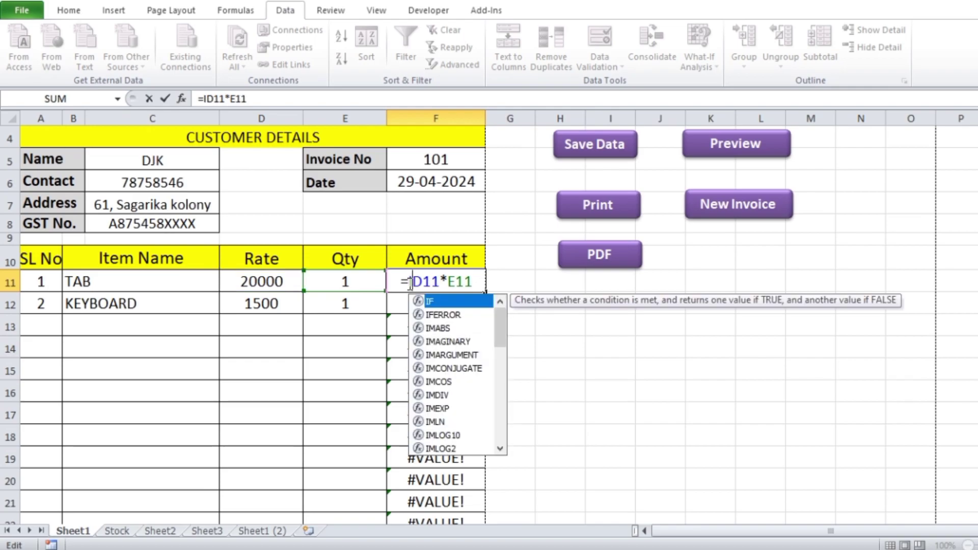
pyautogui.write('F')
pyautogui.doubleClick(436, 315)
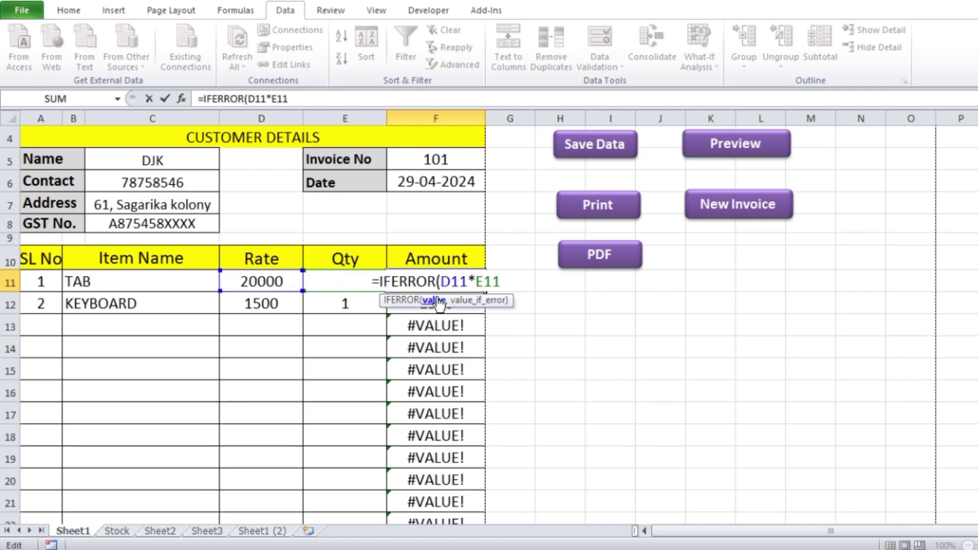
pyautogui.click(435, 300)
pyautogui.click(504, 283)
pyautogui.write(',')
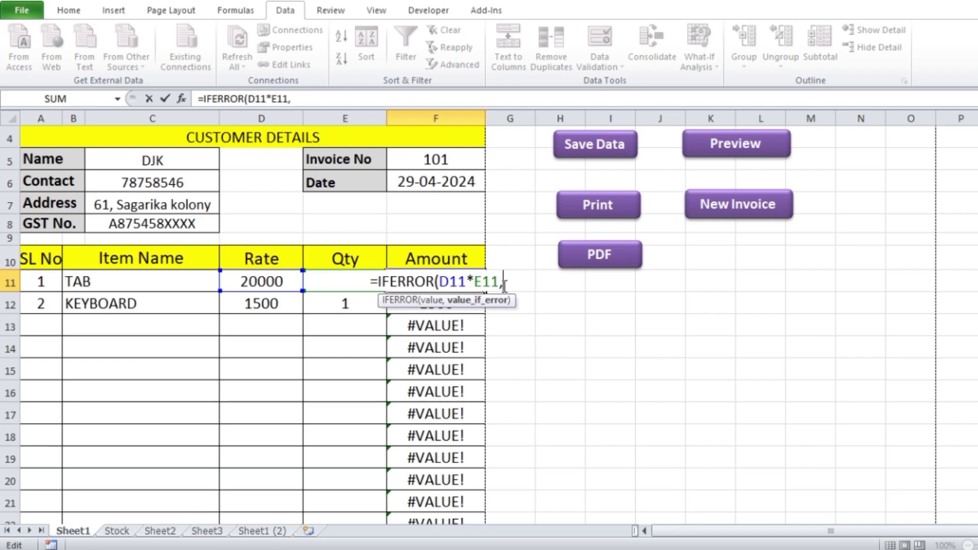
pyautogui.write('""')
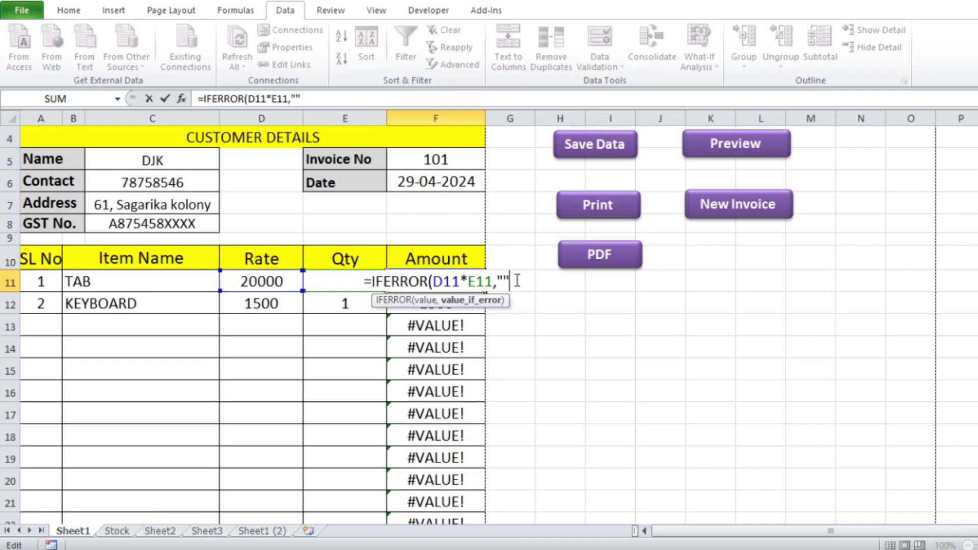
pyautogui.write(')')
pyautogui.press('Return')
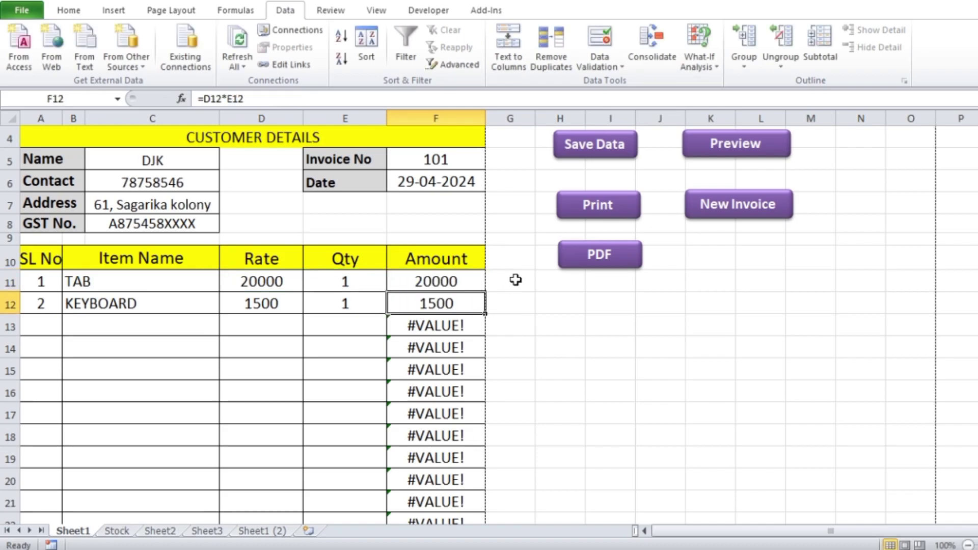
pyautogui.click(466, 283)
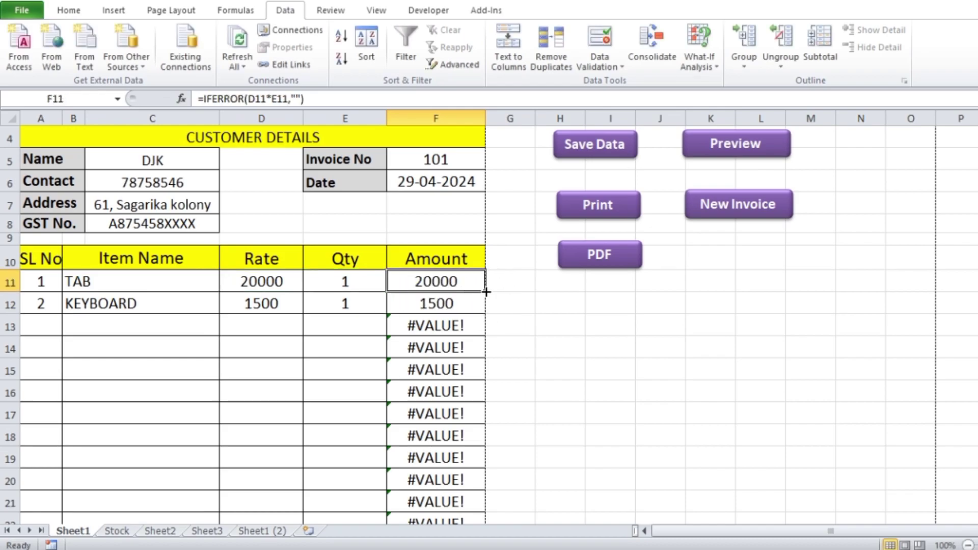
pyautogui.moveTo(486, 292); pyautogui.dragTo(458, 410)
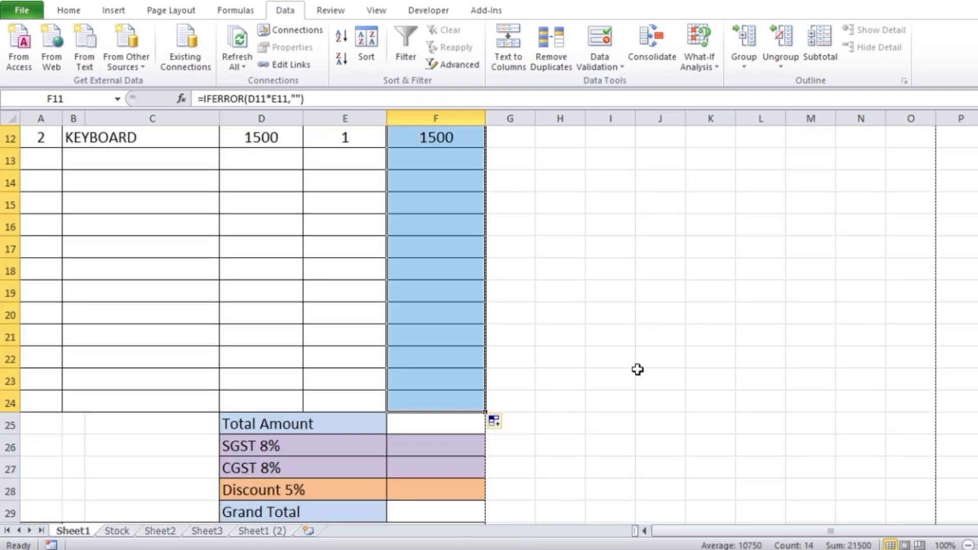
# Step: Verify empty Amount cells are now blank, then open B13's item dropdown
pyautogui.scroll(4, 638, 369)
pyautogui.click(433, 410)
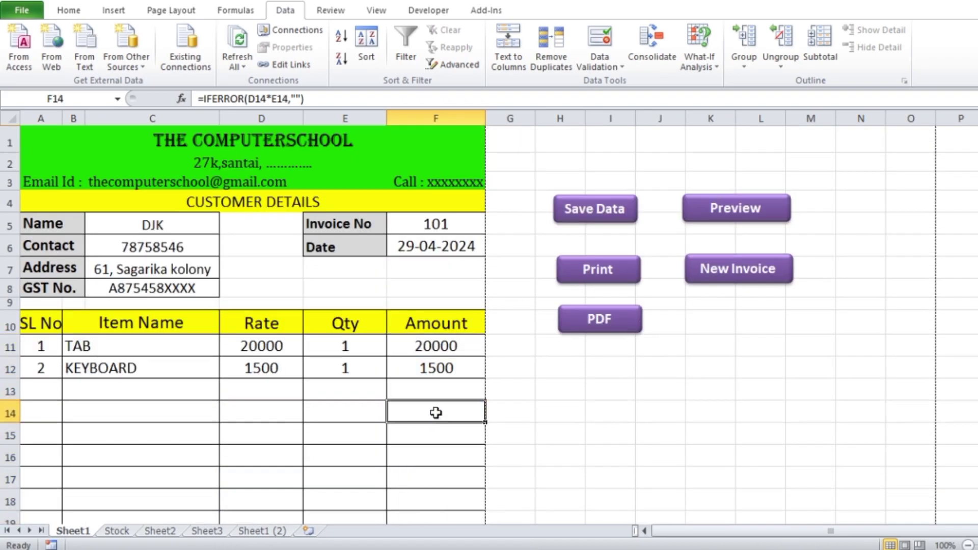
pyautogui.scroll(-1, 458, 357)
pyautogui.scroll(-1, 473, 343)
pyautogui.click(809, 325)
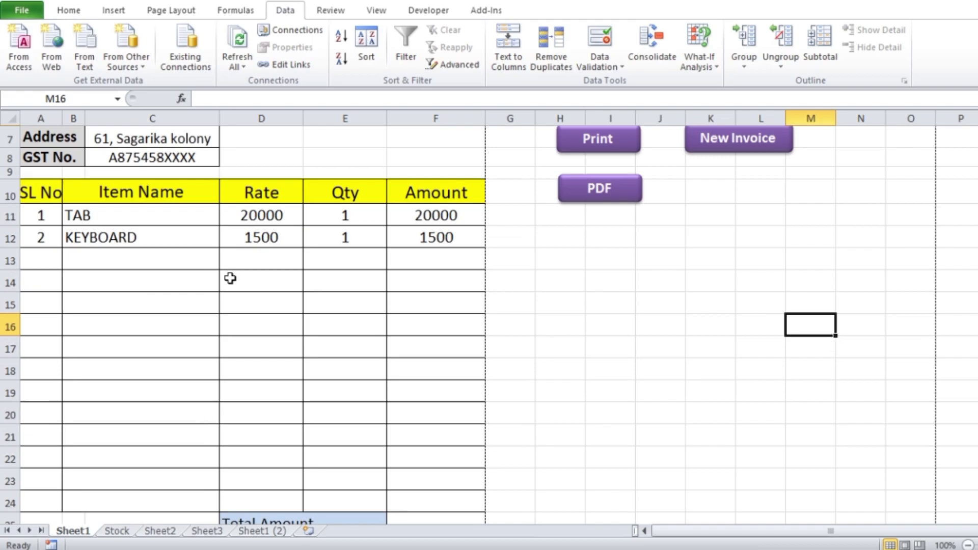
pyautogui.click(152, 262)
pyautogui.scroll(-1, 285, 265)
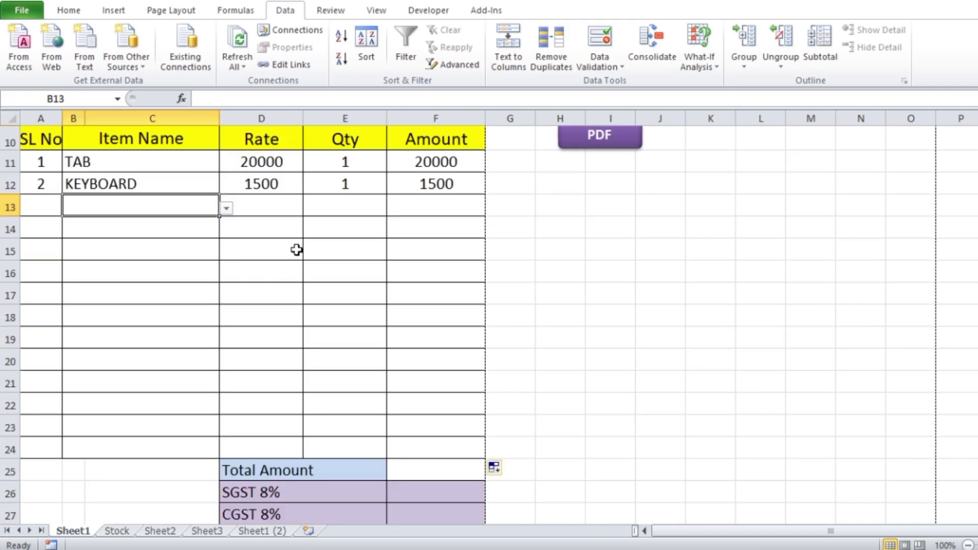
pyautogui.click(226, 209)
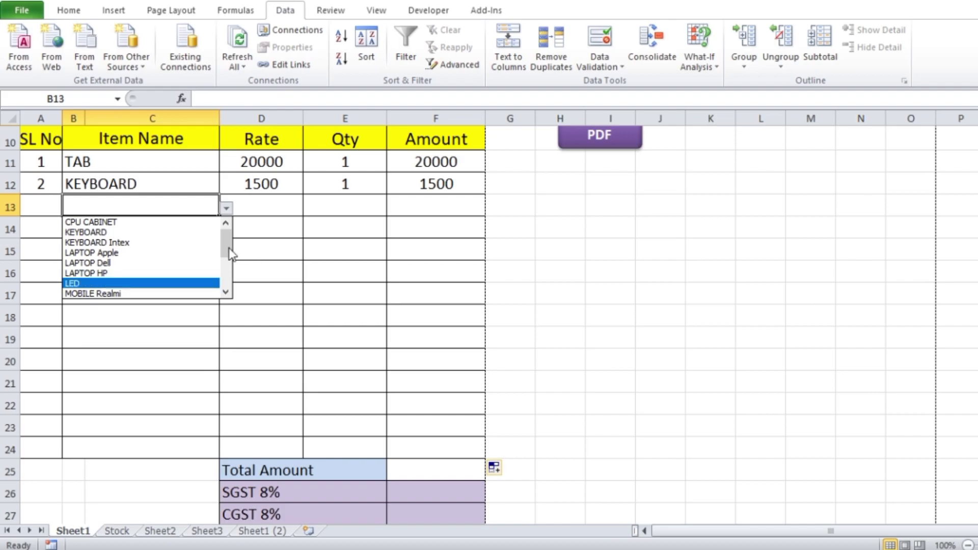
# Step: Add MOUSE as item 3 in row 13 with quantity 2, giving amount 2400 at rate 1200
pyautogui.moveTo(226, 245); pyautogui.dragTo(228, 264)
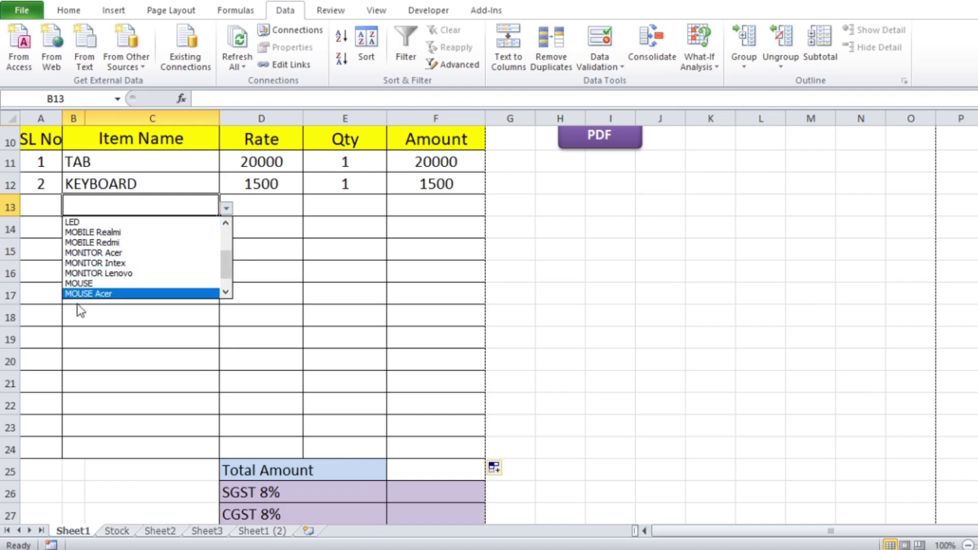
pyautogui.click(92, 284)
pyautogui.click(362, 209)
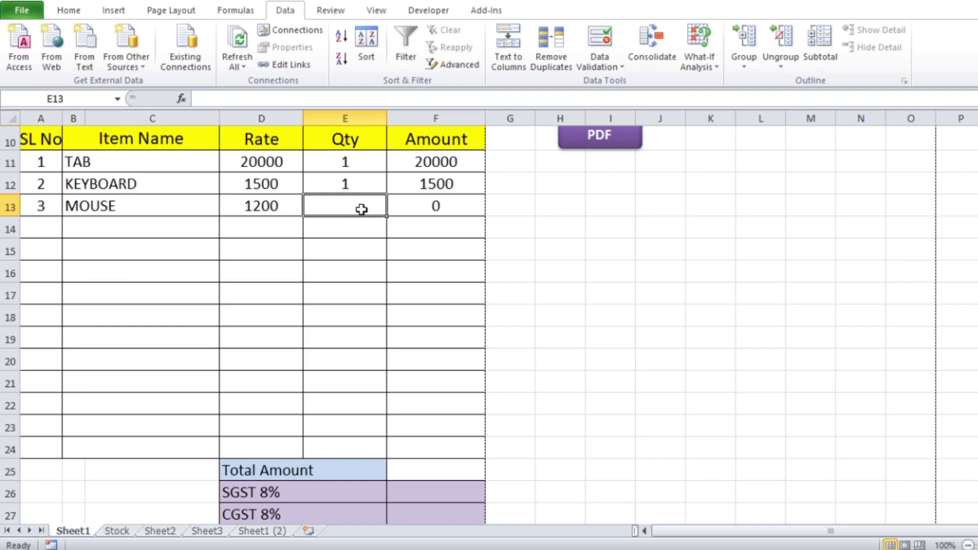
pyautogui.write('2')
pyautogui.click(691, 277)
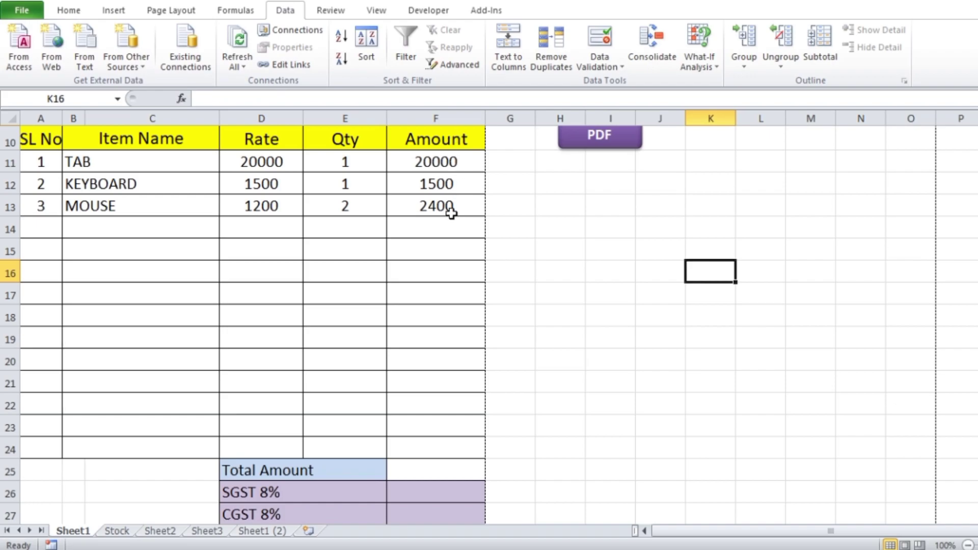
pyautogui.click(573, 320)
pyautogui.scroll(1, 505, 271)
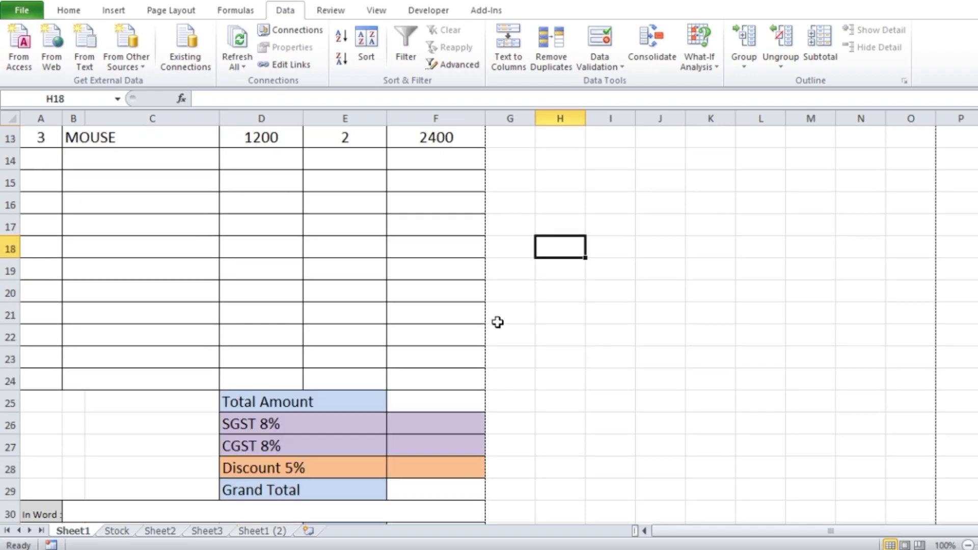
pyautogui.scroll(4, 497, 323)
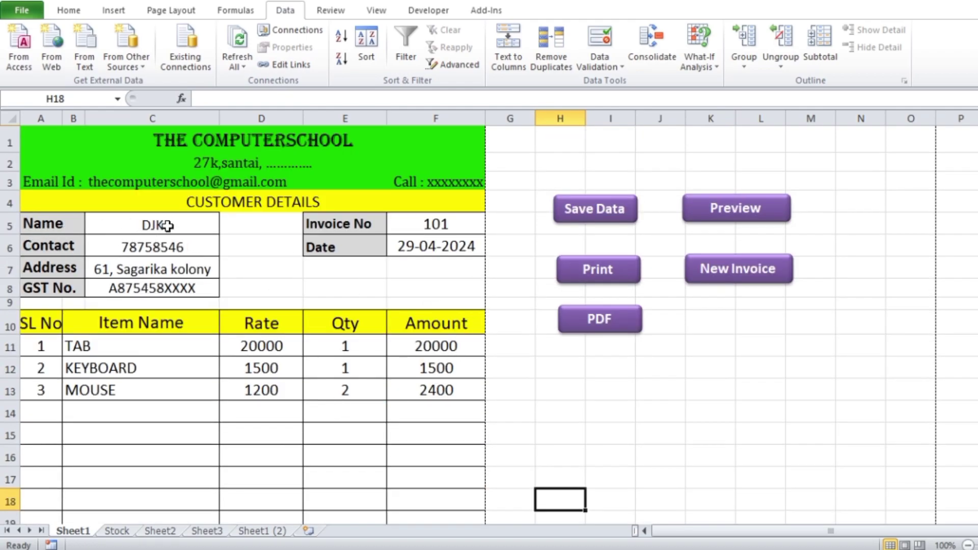
pyautogui.scroll(-1, 283, 285)
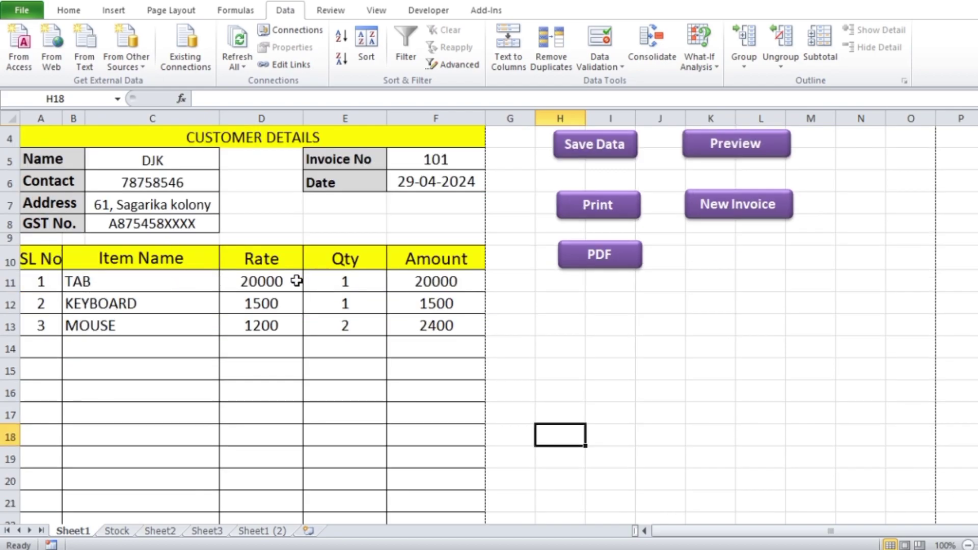
pyautogui.scroll(-3, 481, 300)
pyautogui.scroll(-2, 480, 297)
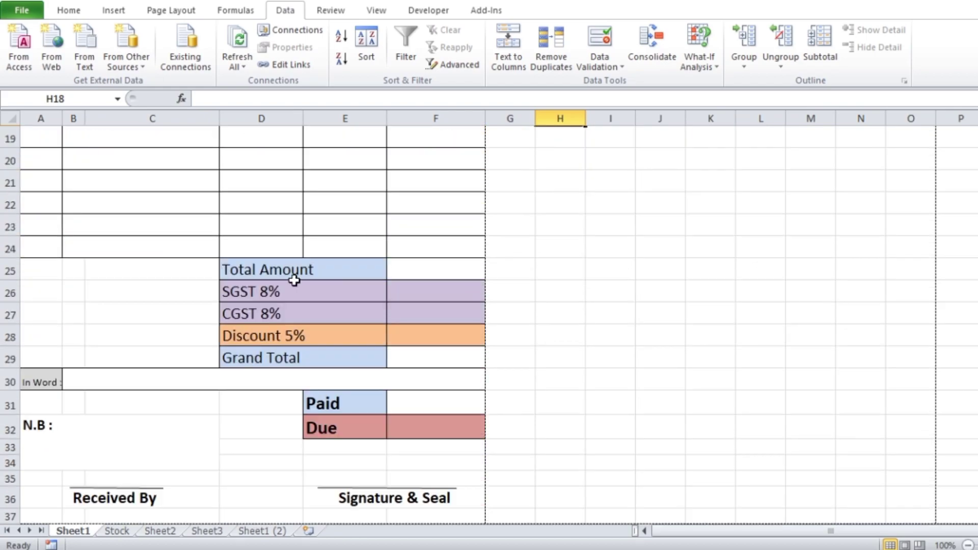
# Step: Enter =SUM(F11:F24) in F25 so the Total Amount shows 23900
pyautogui.click(446, 276)
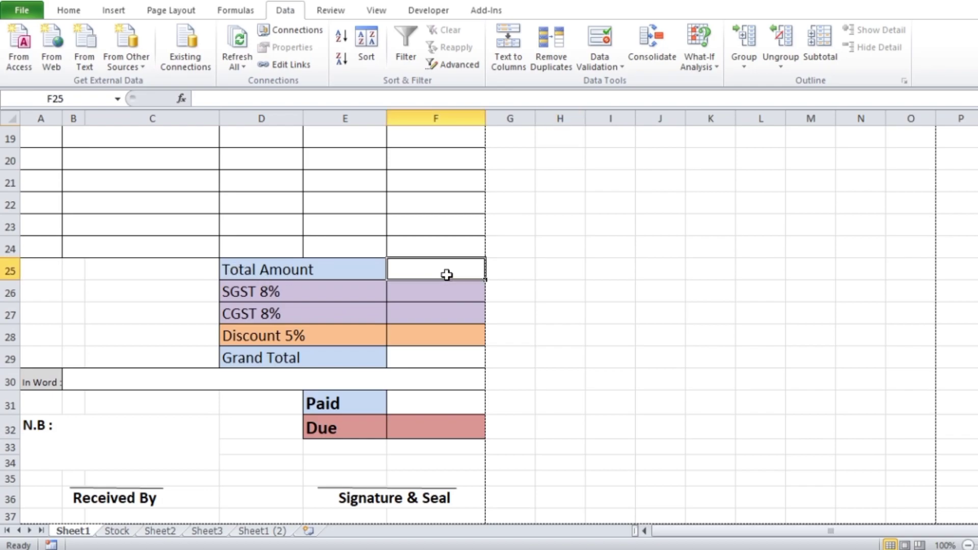
pyautogui.write('=S')
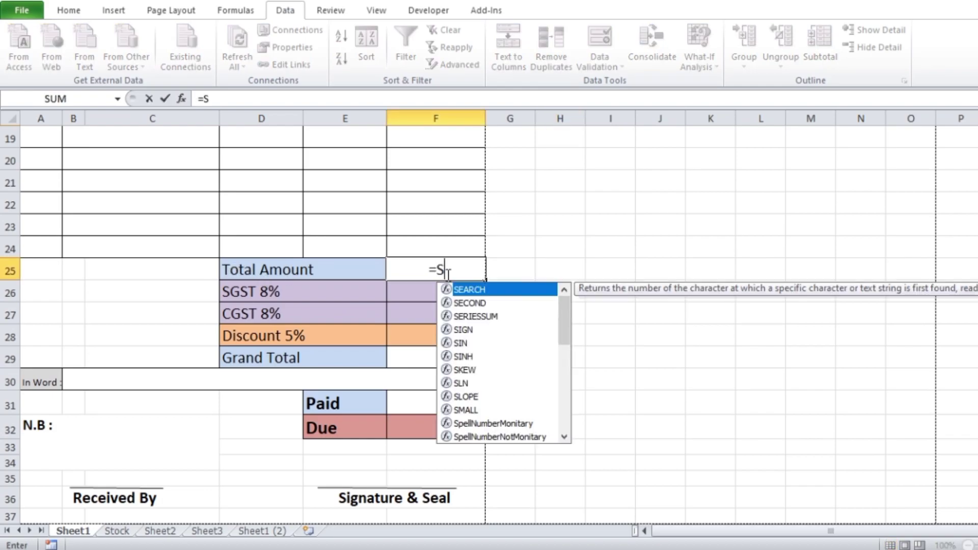
pyautogui.write('UM')
pyautogui.doubleClick(449, 289)
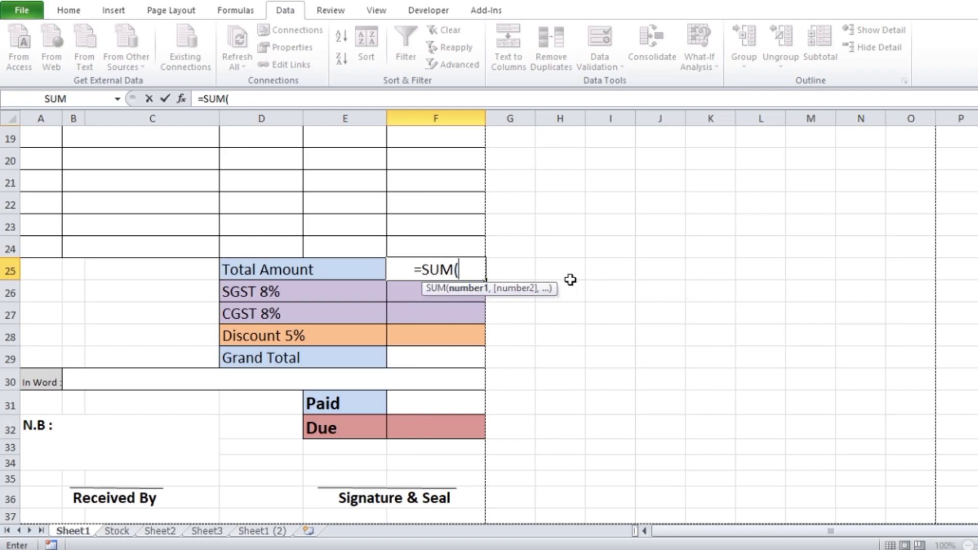
pyautogui.scroll(4, 527, 235)
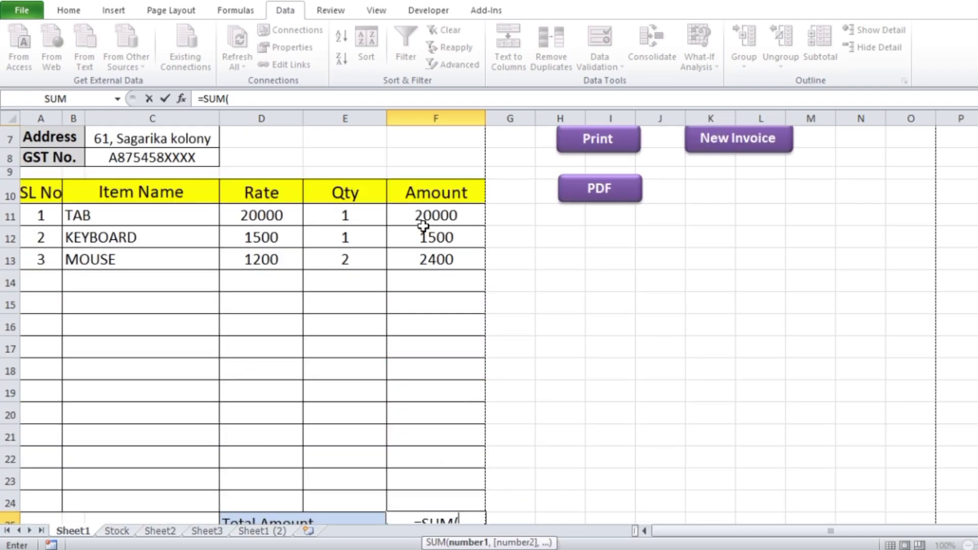
pyautogui.moveTo(423, 224); pyautogui.dragTo(431, 497)
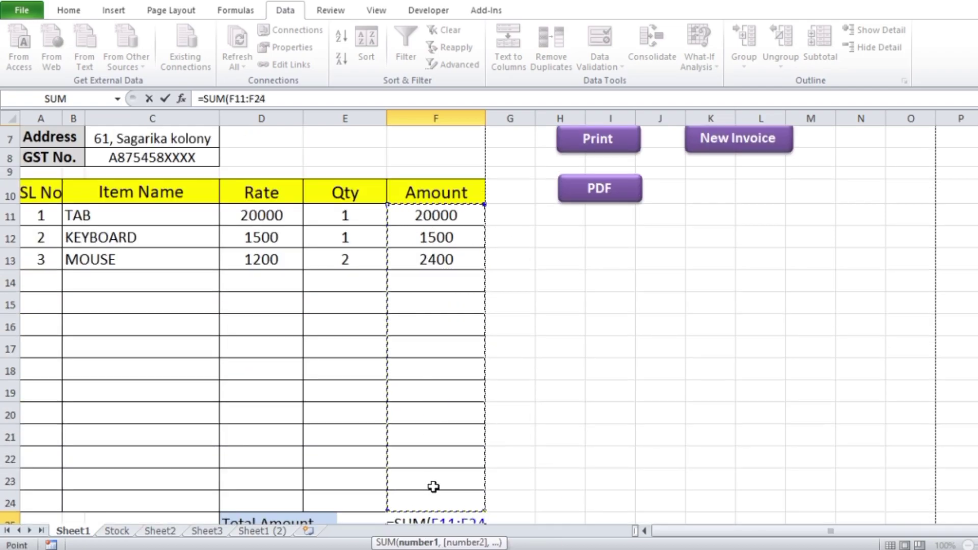
pyautogui.press('Return')
pyautogui.scroll(-2, 625, 366)
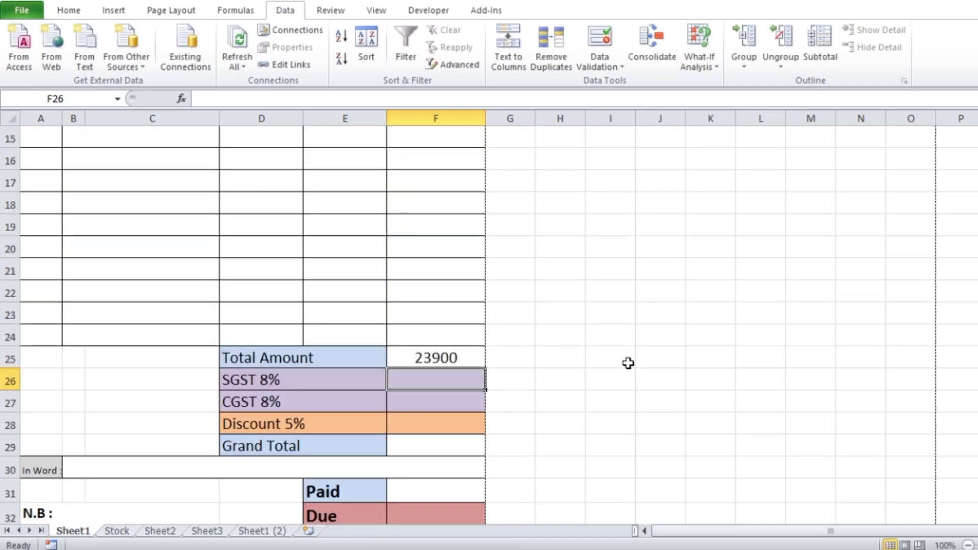
pyautogui.click(452, 356)
pyautogui.scroll(-1, 572, 313)
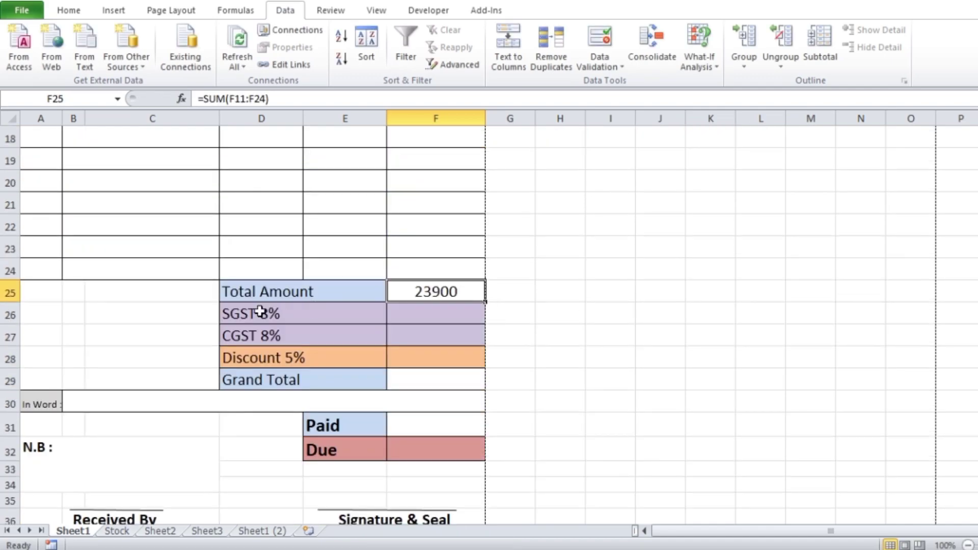
# Step: Set the SGST 8% amount to =F25*8%, showing 1912
pyautogui.click(432, 314)
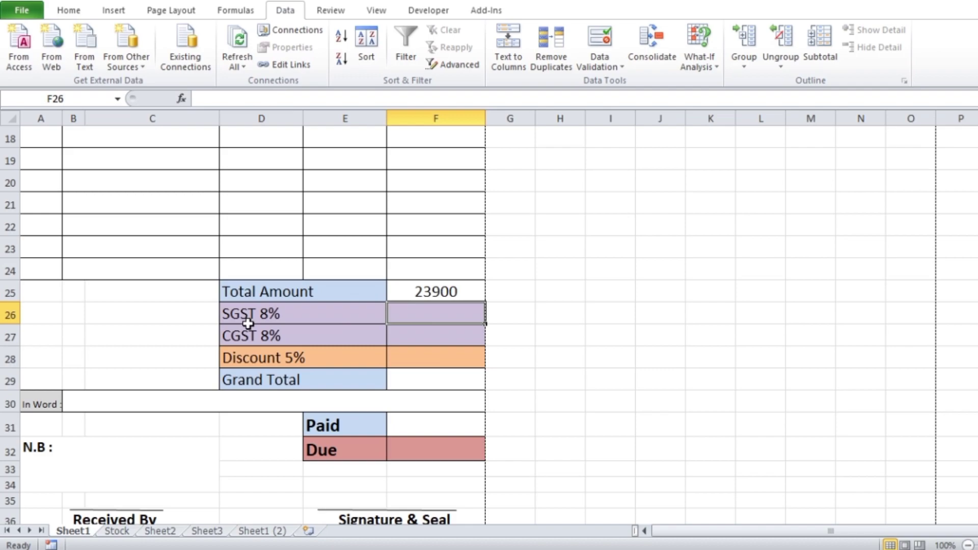
pyautogui.write('=')
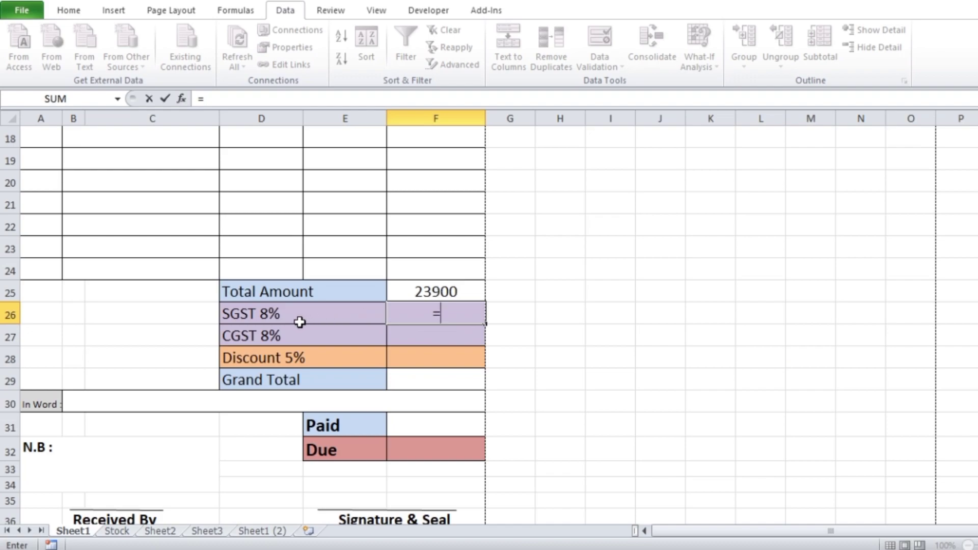
pyautogui.click(429, 294)
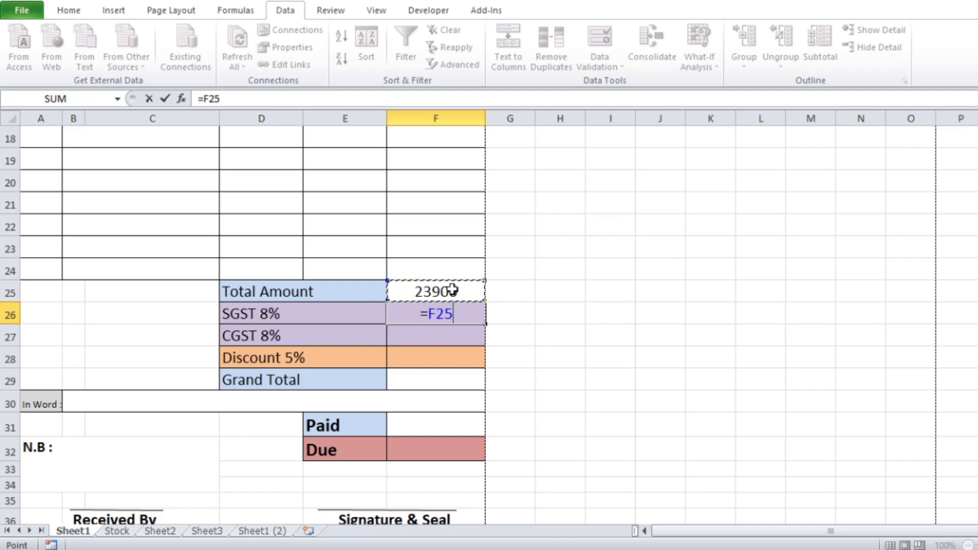
pyautogui.write('*')
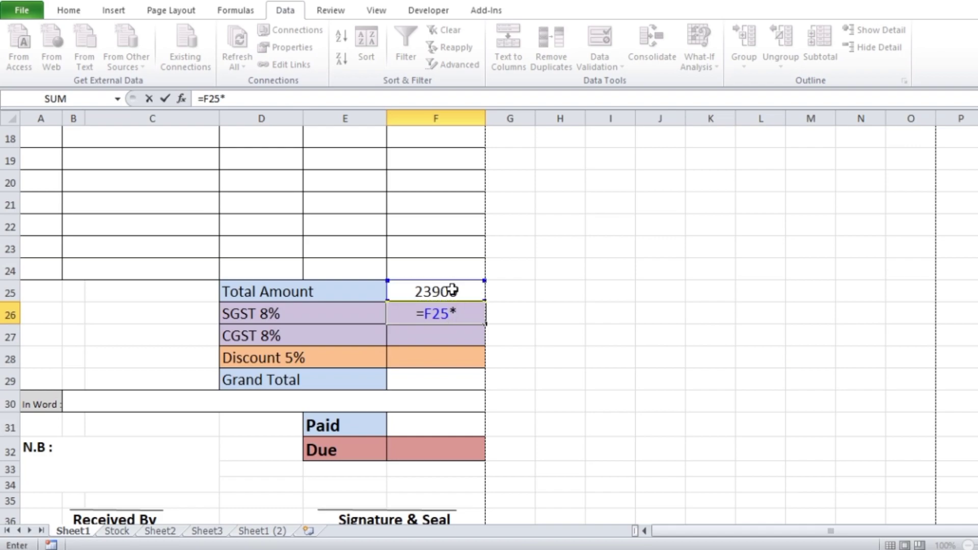
pyautogui.write('8%')
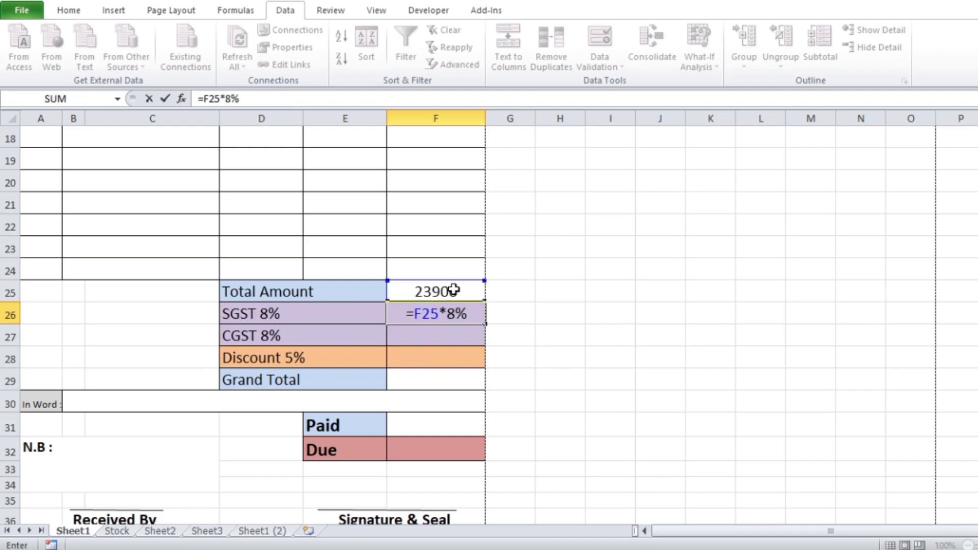
pyautogui.press('Return')
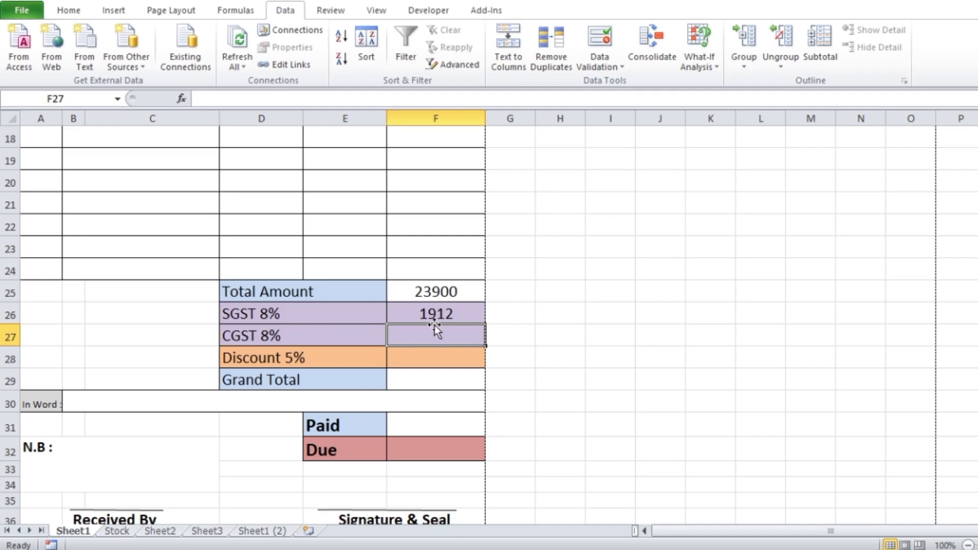
# Step: Set the CGST 8% amount in F27 to =F25*8%, also showing 1912
pyautogui.write('=')
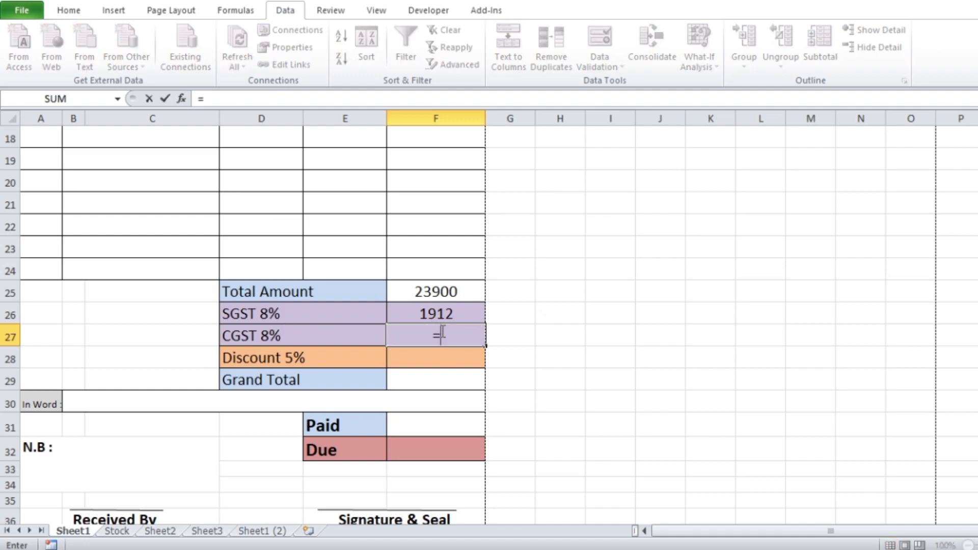
pyautogui.click(448, 289)
pyautogui.write('*')
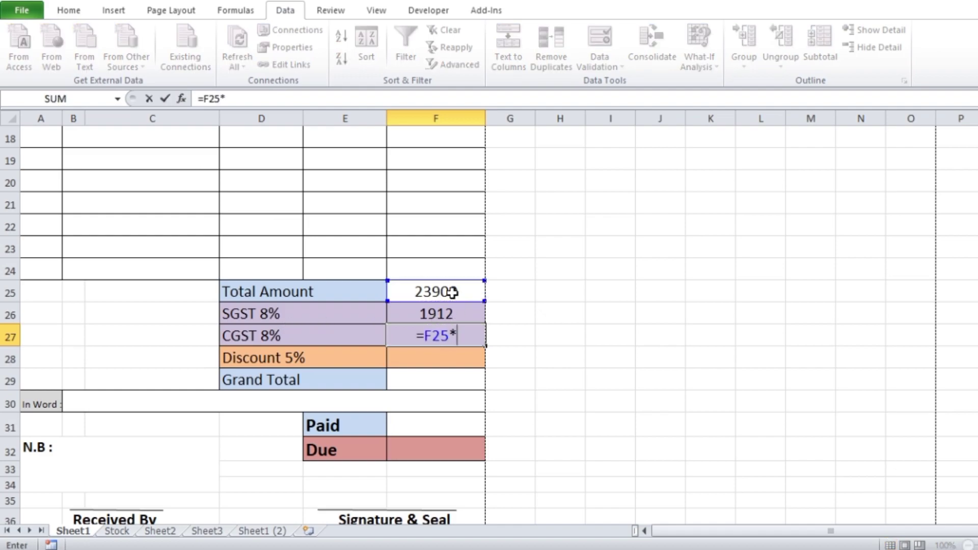
pyautogui.write('8')
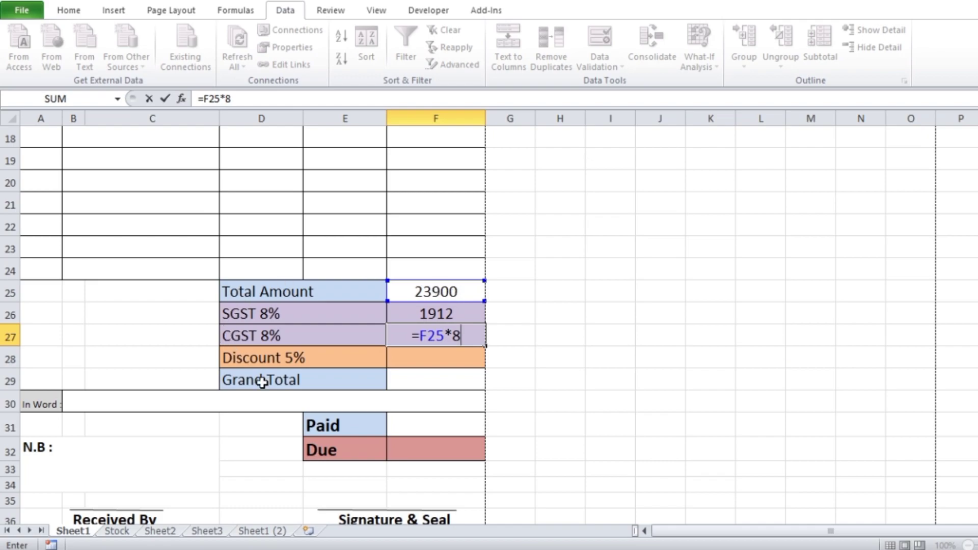
pyautogui.write('%')
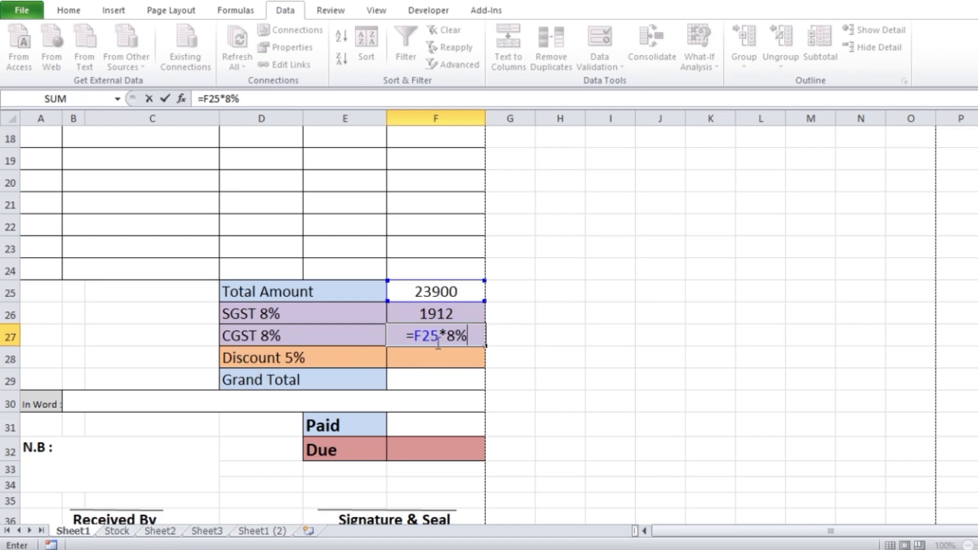
pyautogui.press('Return')
pyautogui.scroll(-1, 467, 305)
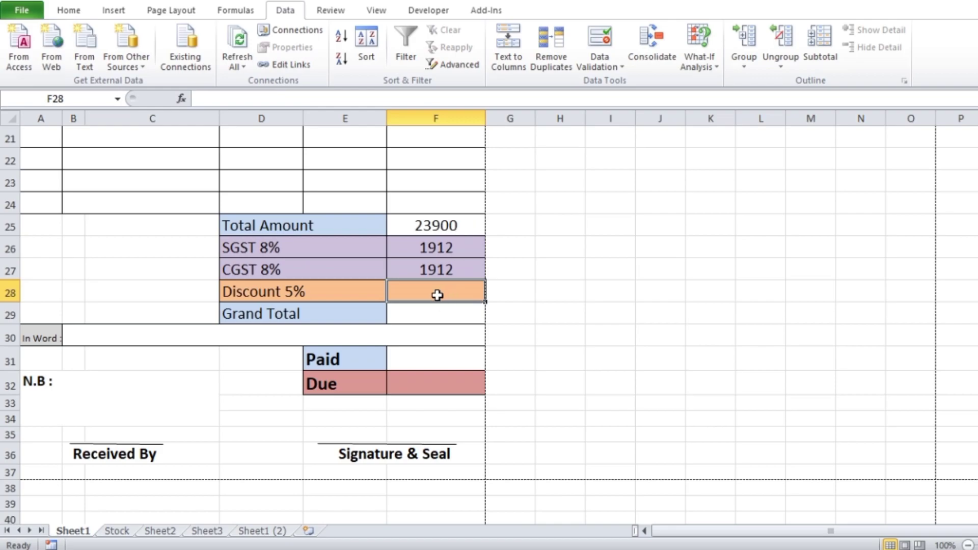
# Step: Enter =F25*5% in F28 so the 5% discount shows 1195
pyautogui.write('=')
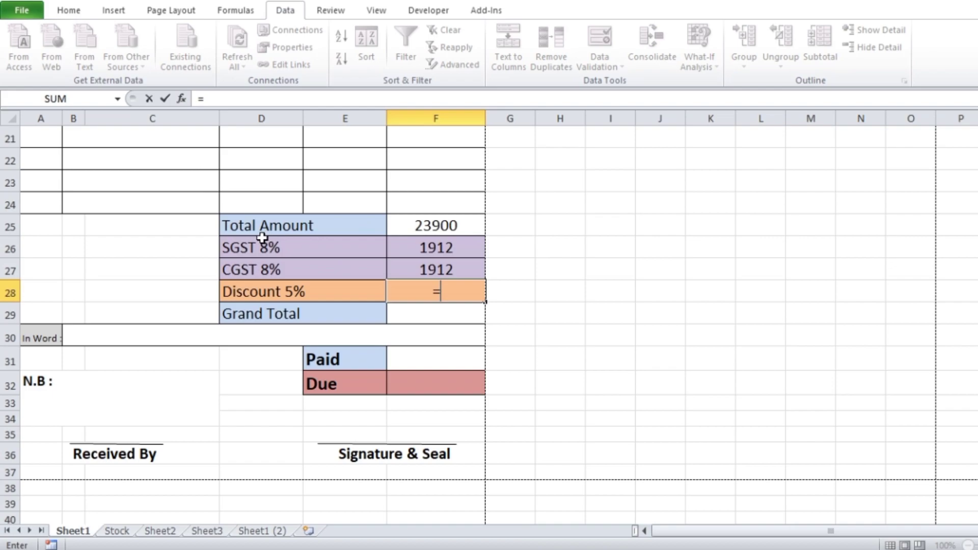
pyautogui.click(449, 228)
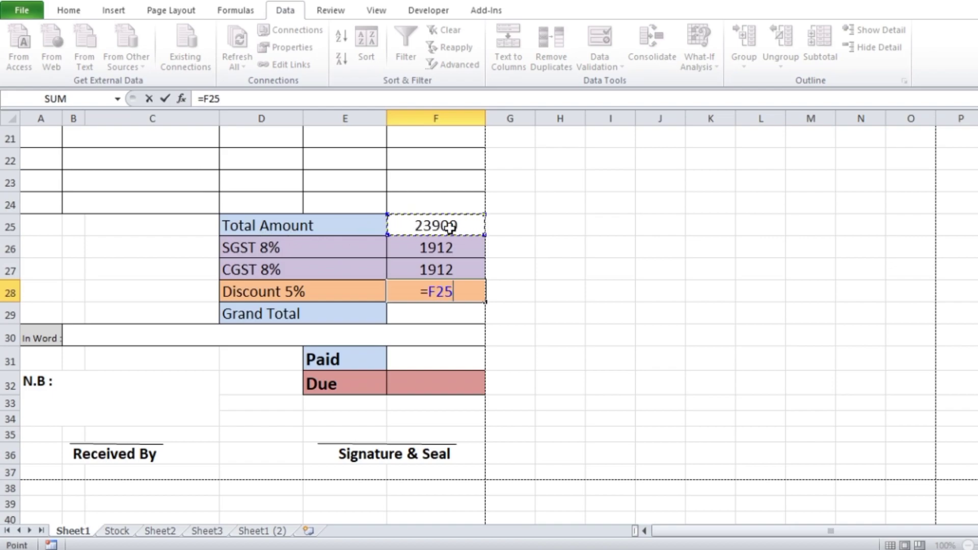
pyautogui.write('*5%')
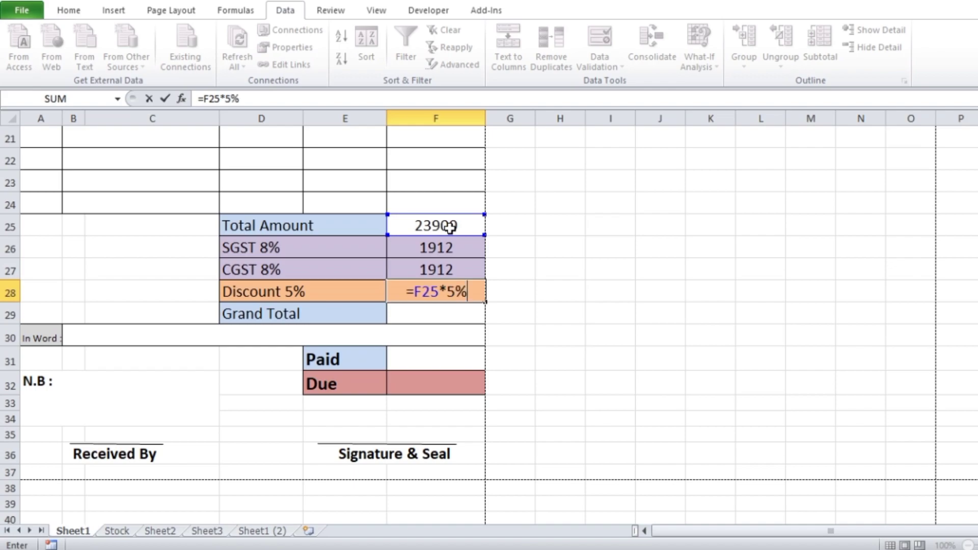
pyautogui.press('Return')
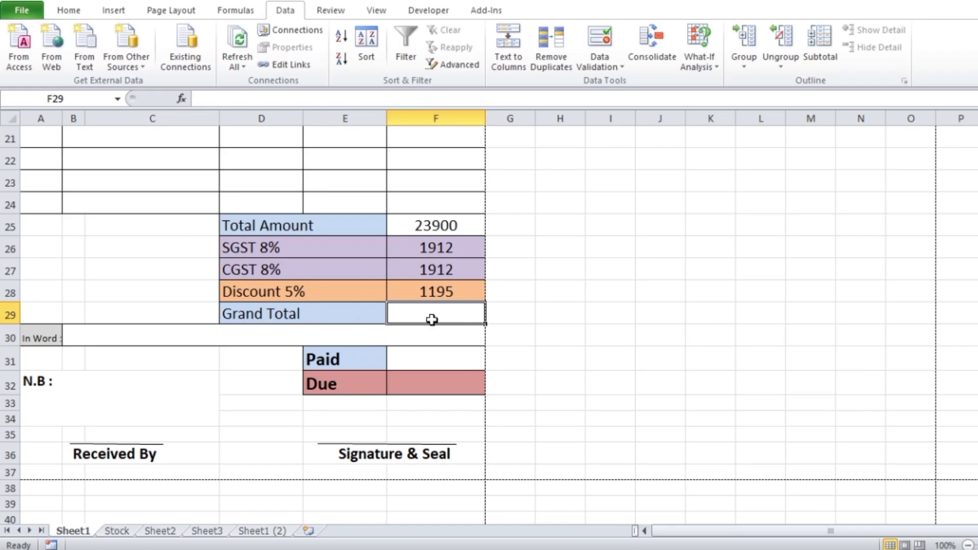
# Step: Enter =F25+F26+F27-F28 in F29 for a Grand Total of 26529
pyautogui.write('=')
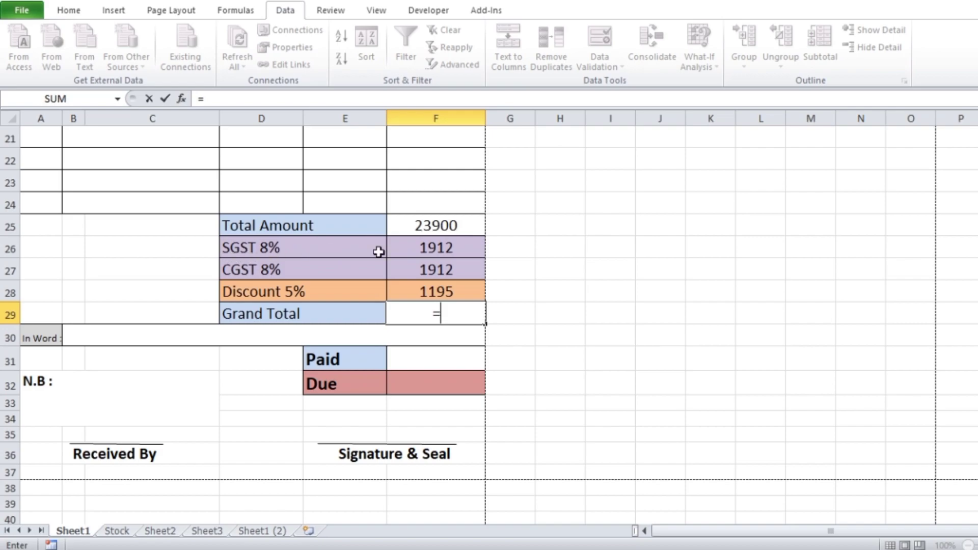
pyautogui.click(448, 229)
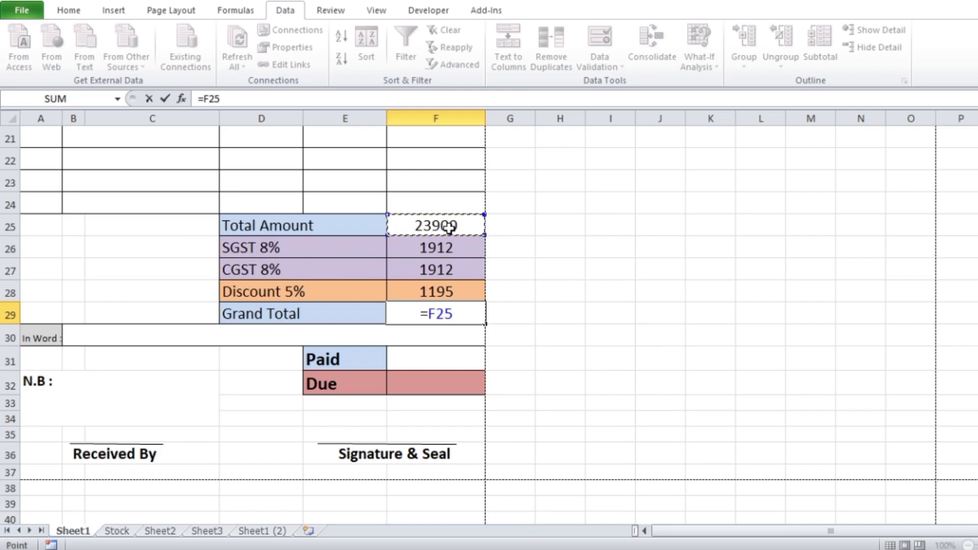
pyautogui.write('+')
pyautogui.click(433, 248)
pyautogui.write('+')
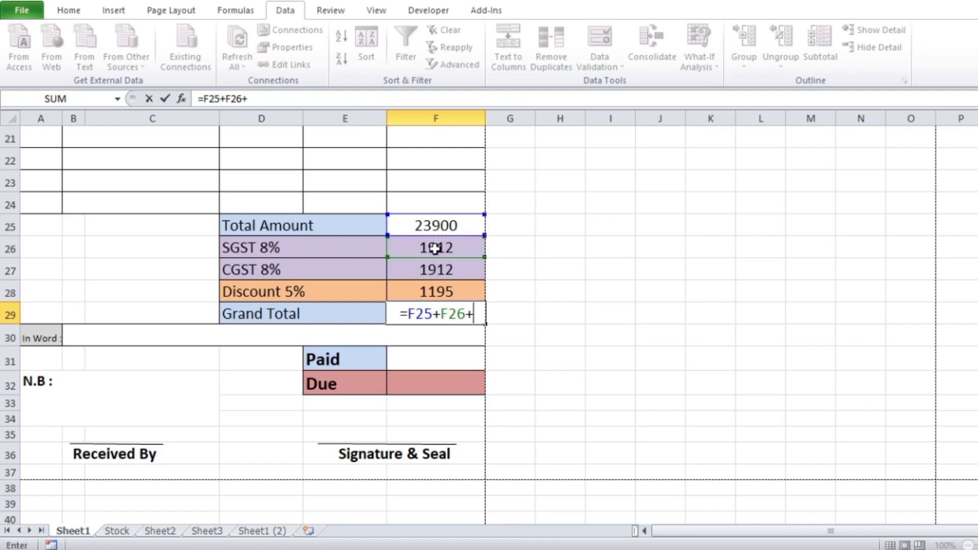
pyautogui.click(446, 269)
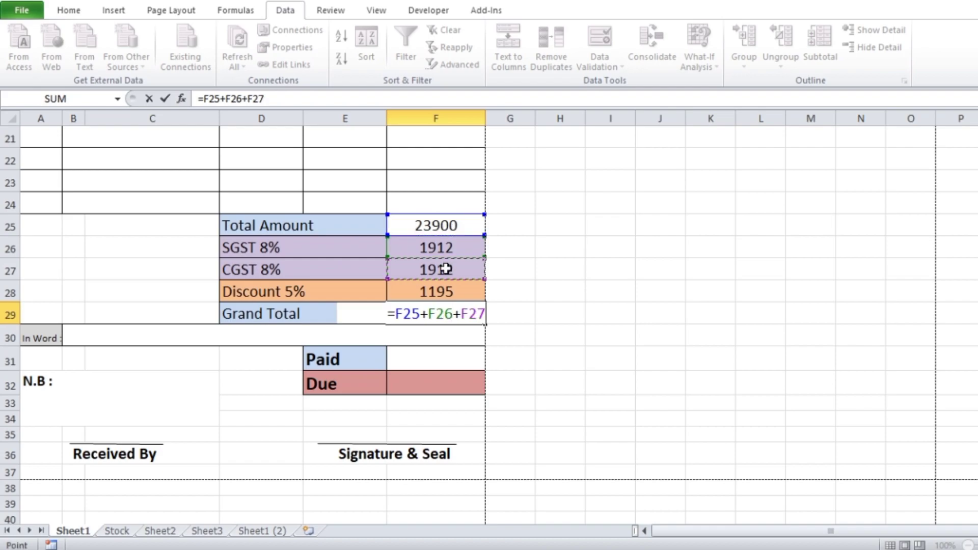
pyautogui.write('-')
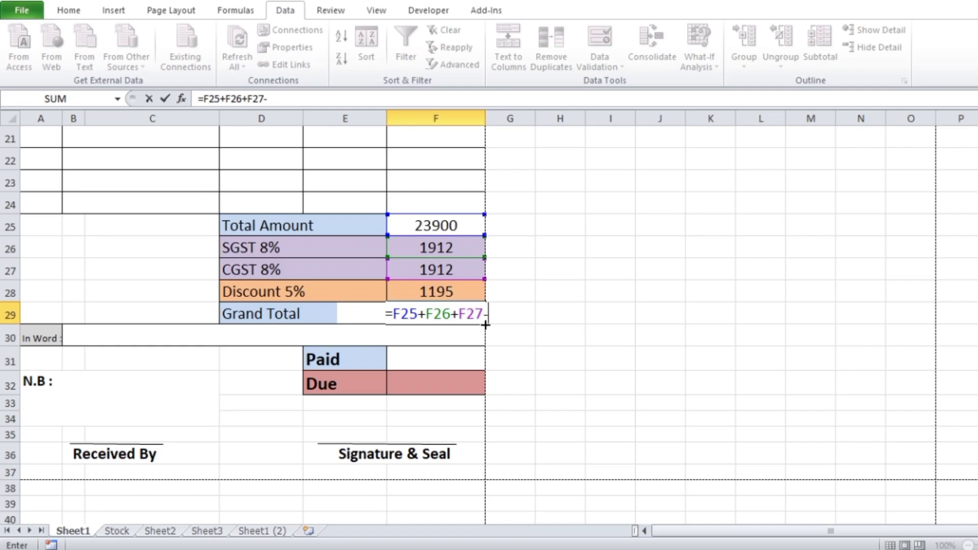
pyautogui.click(441, 297)
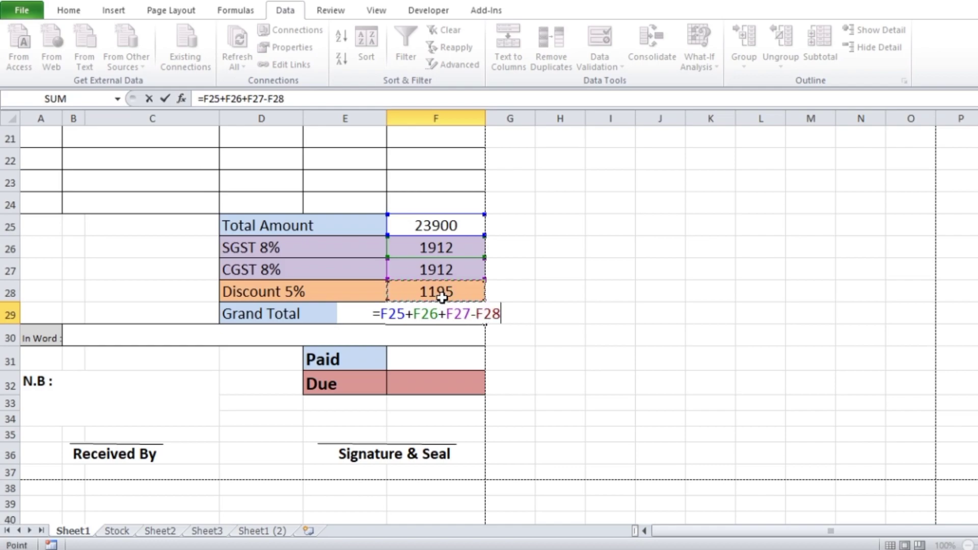
pyautogui.press('Return')
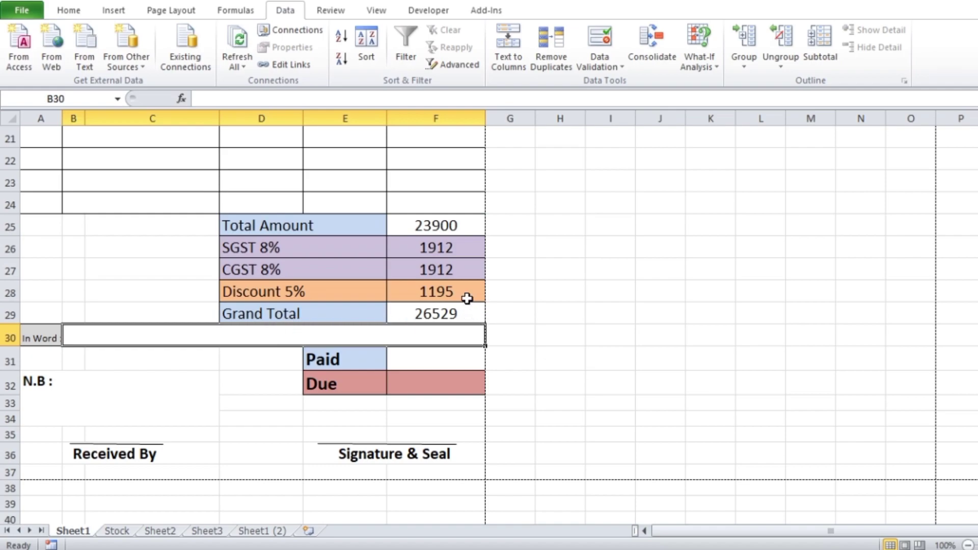
pyautogui.scroll(-1, 460, 251)
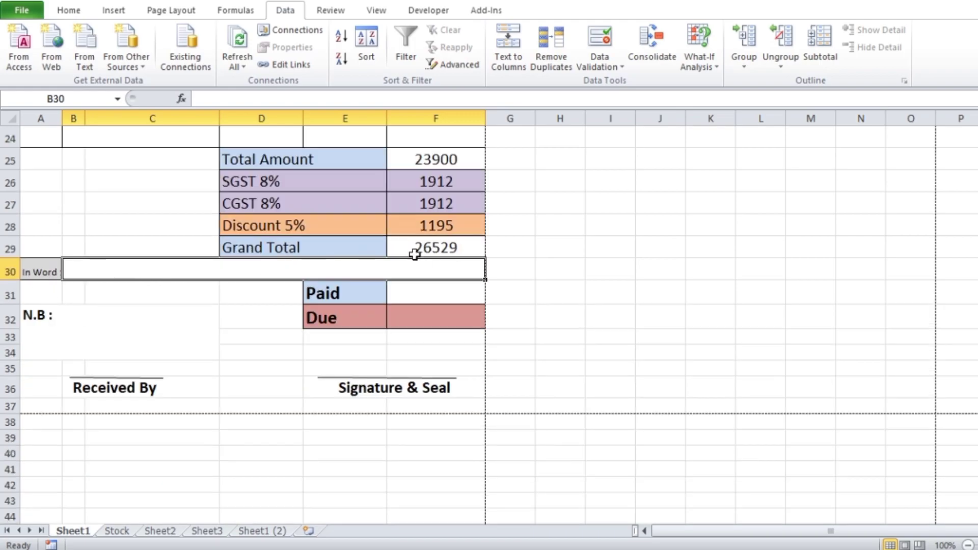
# Step: Enter =SpellNumberNotMonitary(F29) in B30 to write the Grand Total in words
pyautogui.click(447, 250)
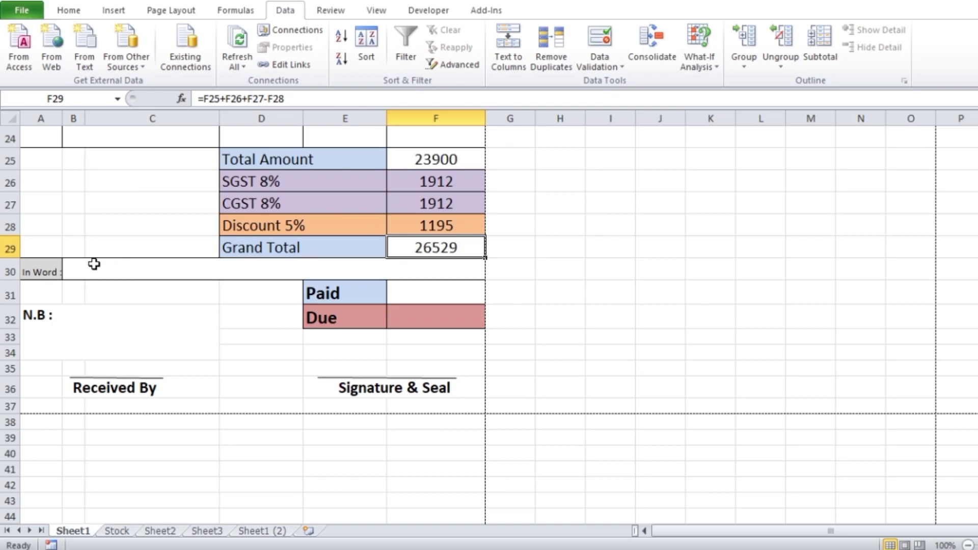
pyautogui.click(131, 272)
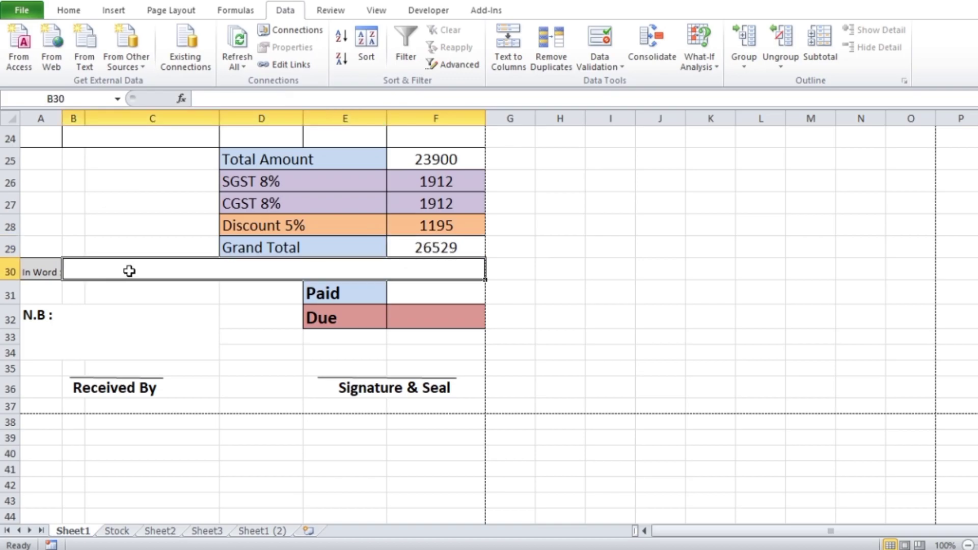
pyautogui.write('=SP')
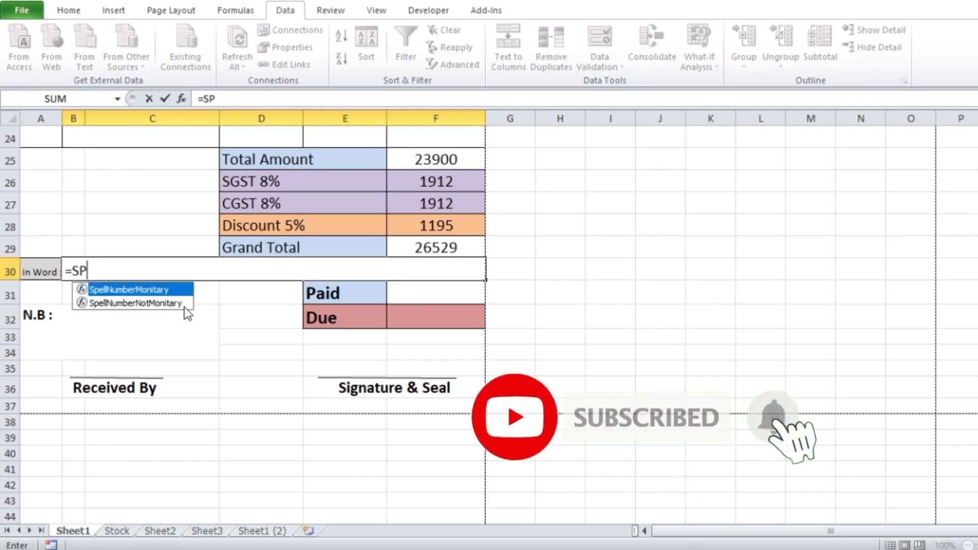
pyautogui.doubleClick(140, 303)
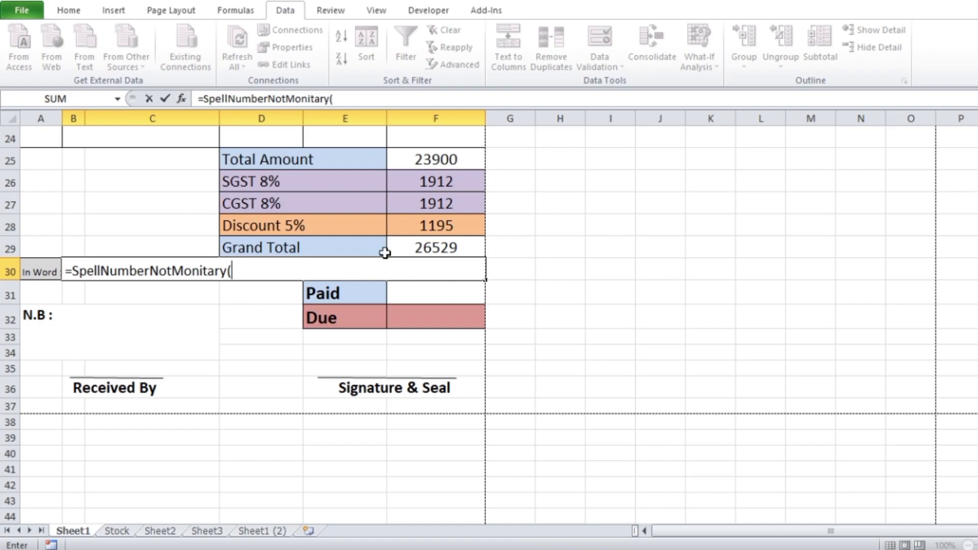
pyautogui.click(435, 249)
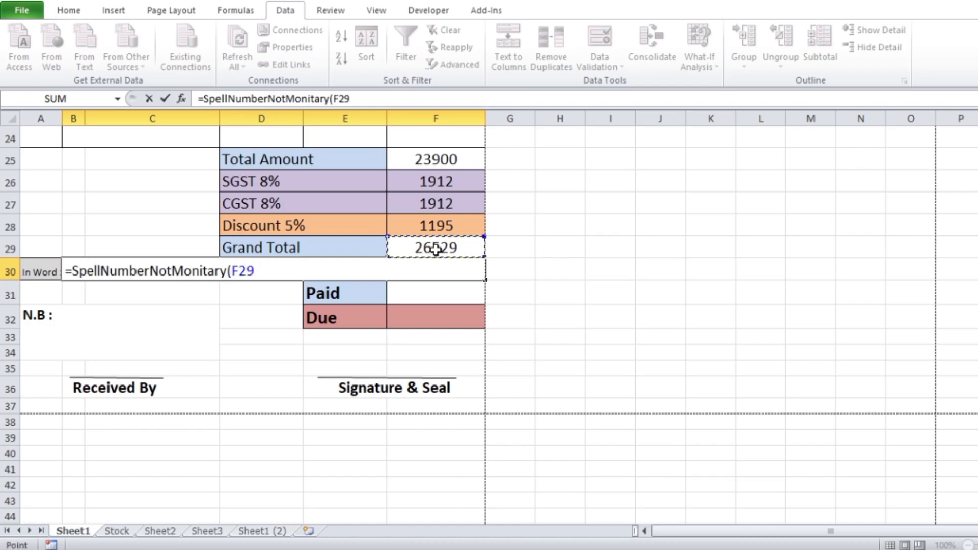
pyautogui.write(')')
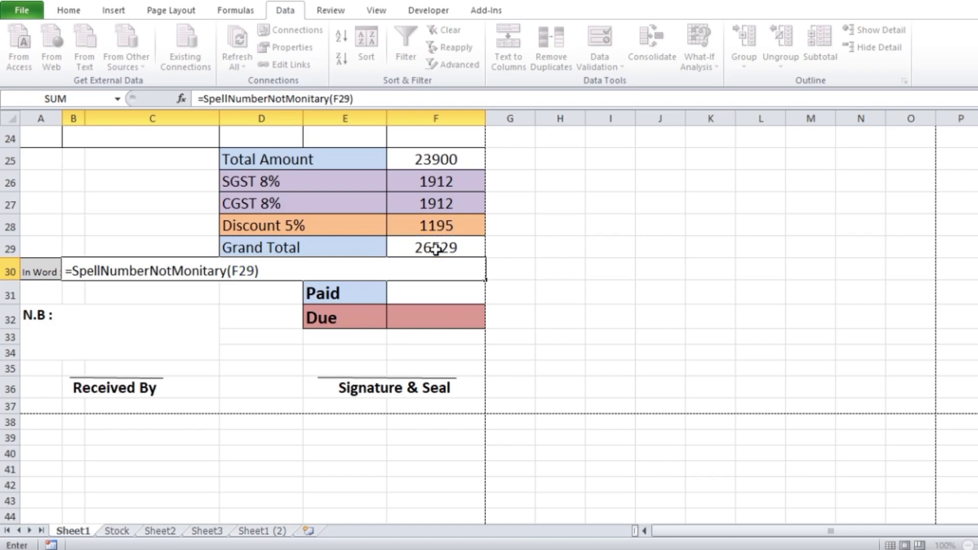
pyautogui.press('Return')
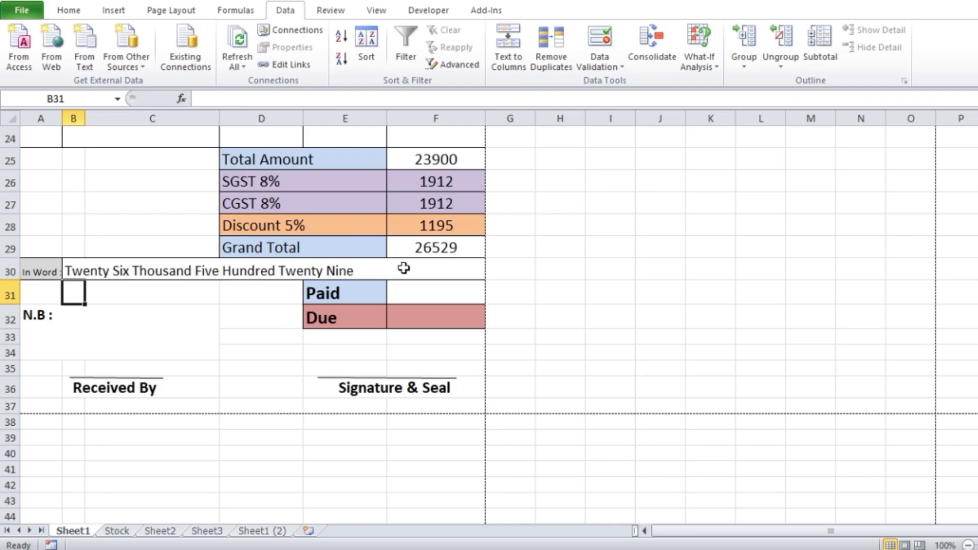
pyautogui.click(436, 249)
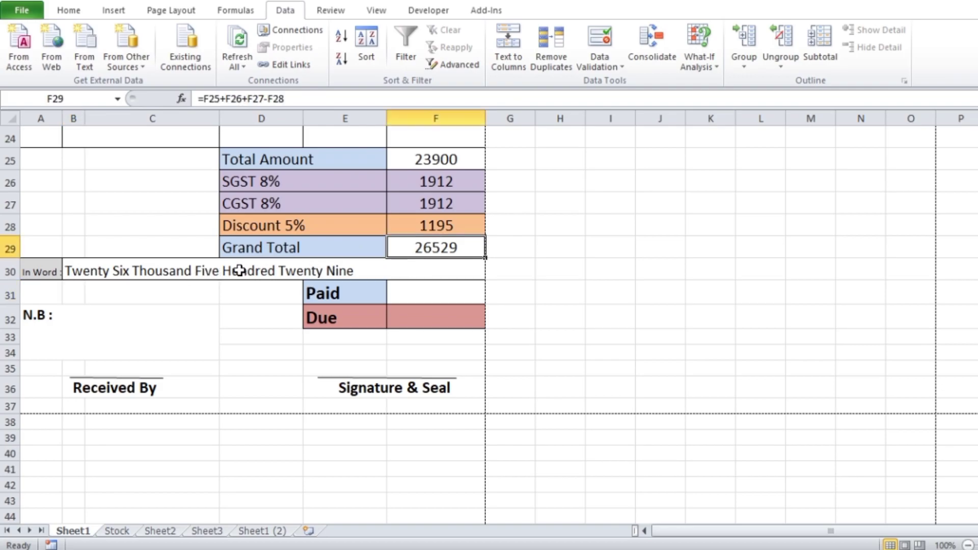
# Step: Enter 20000 as the Paid amount
pyautogui.scroll(-1, 680, 263)
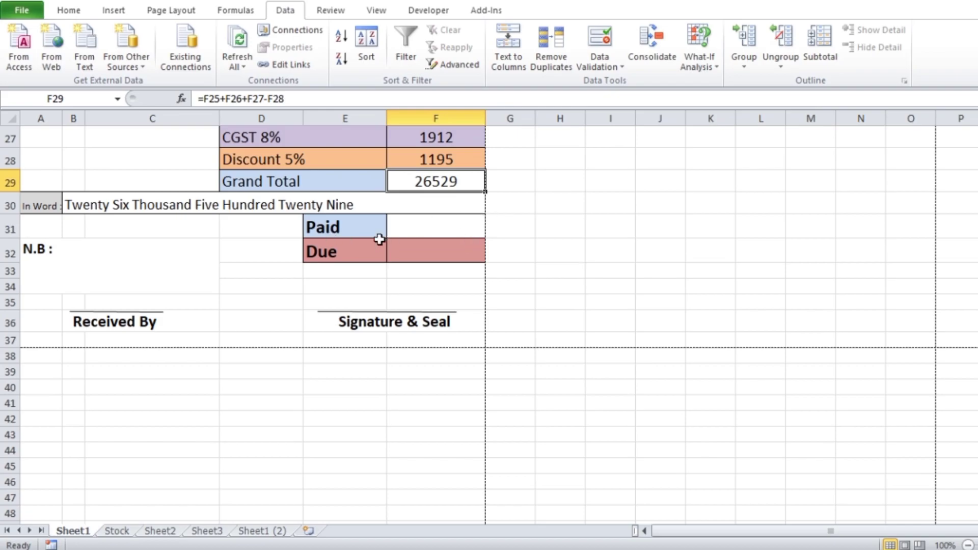
pyautogui.click(437, 224)
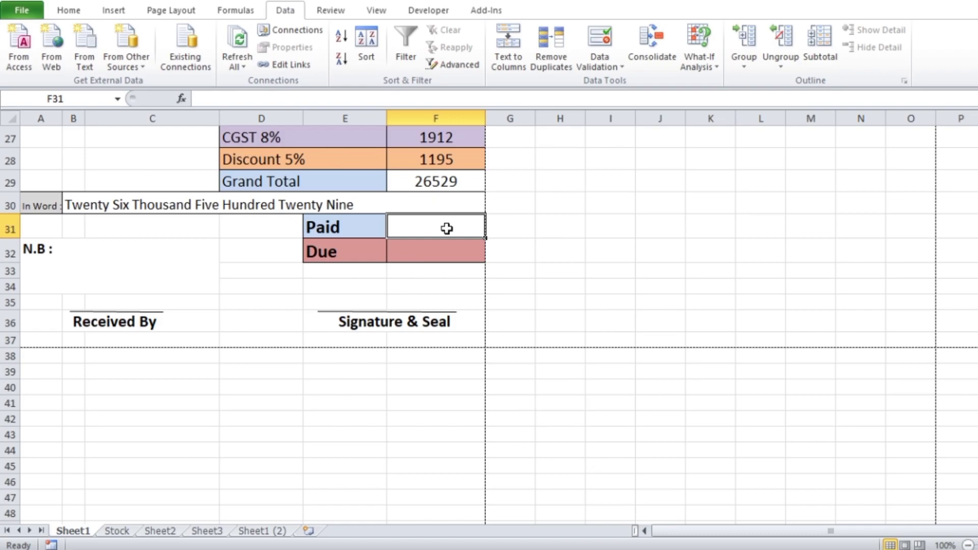
pyautogui.write('20000')
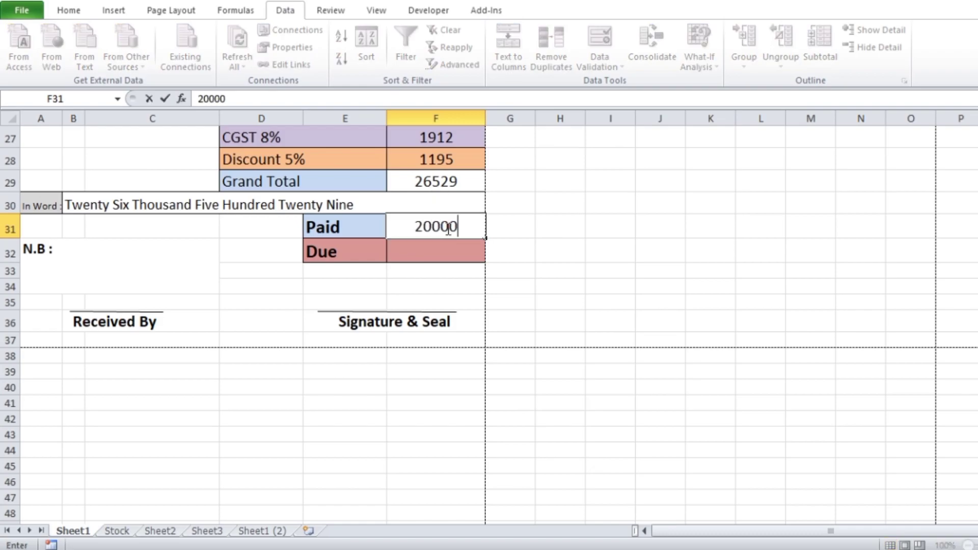
pyautogui.click(637, 235)
# Step: Make the Due cell compute Grand Total minus Paid (=F29-F31)
pyautogui.click(444, 252)
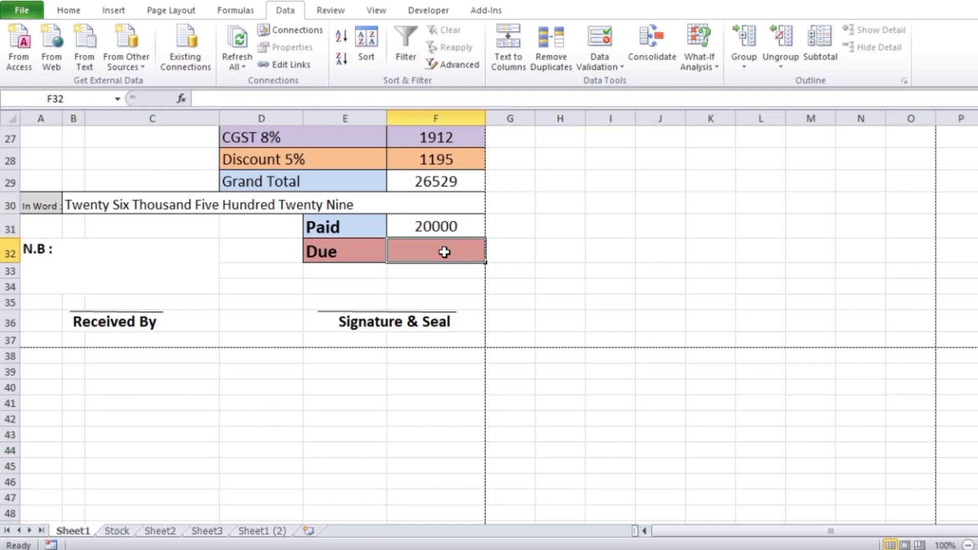
pyautogui.write('=')
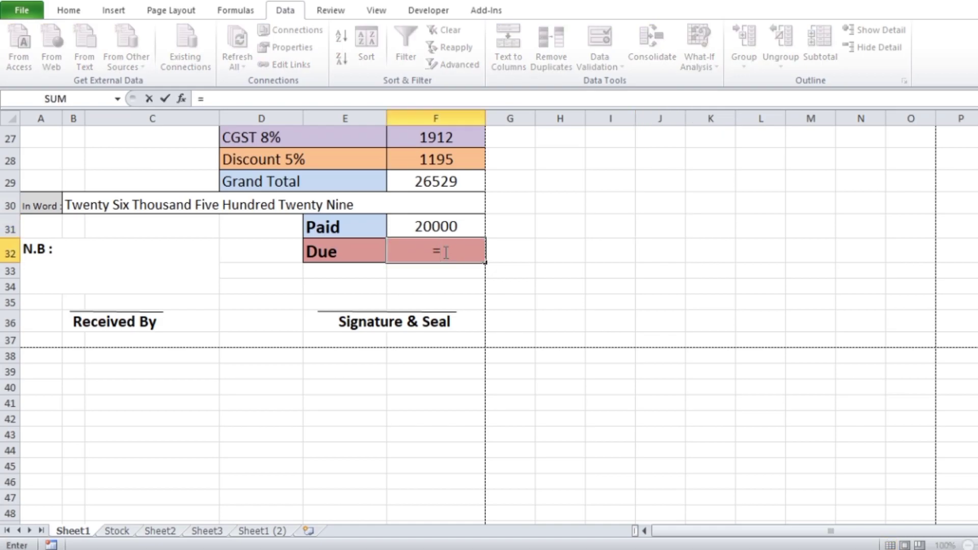
pyautogui.click(447, 185)
pyautogui.write('-')
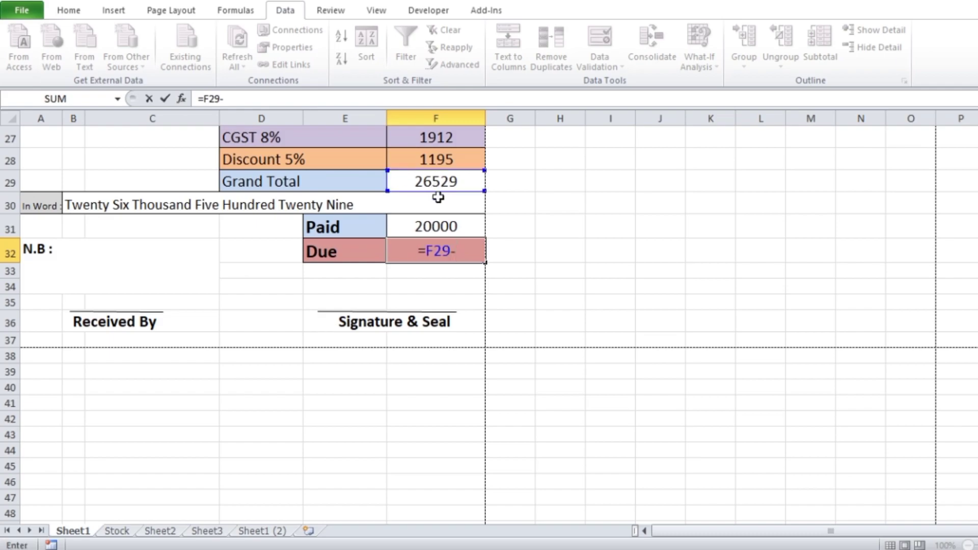
pyautogui.click(441, 230)
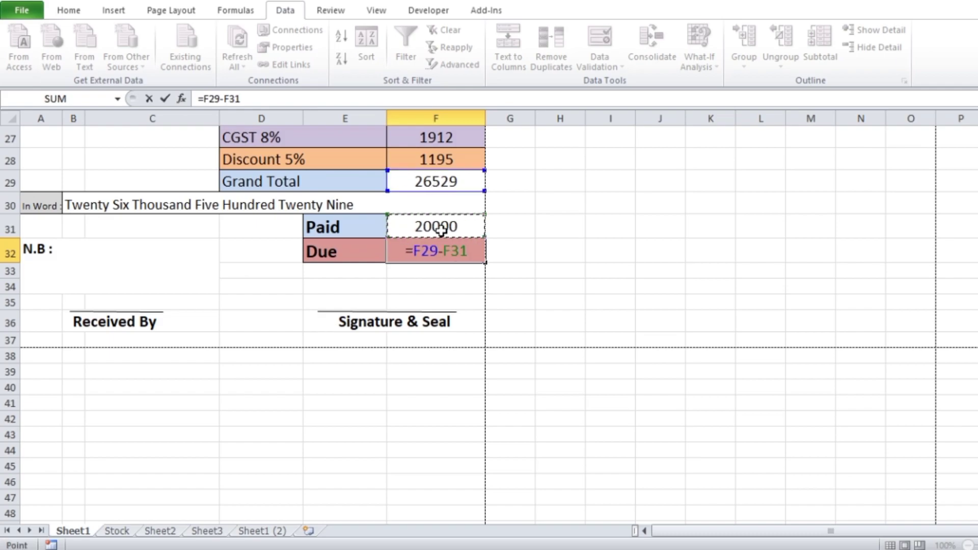
pyautogui.press('Return')
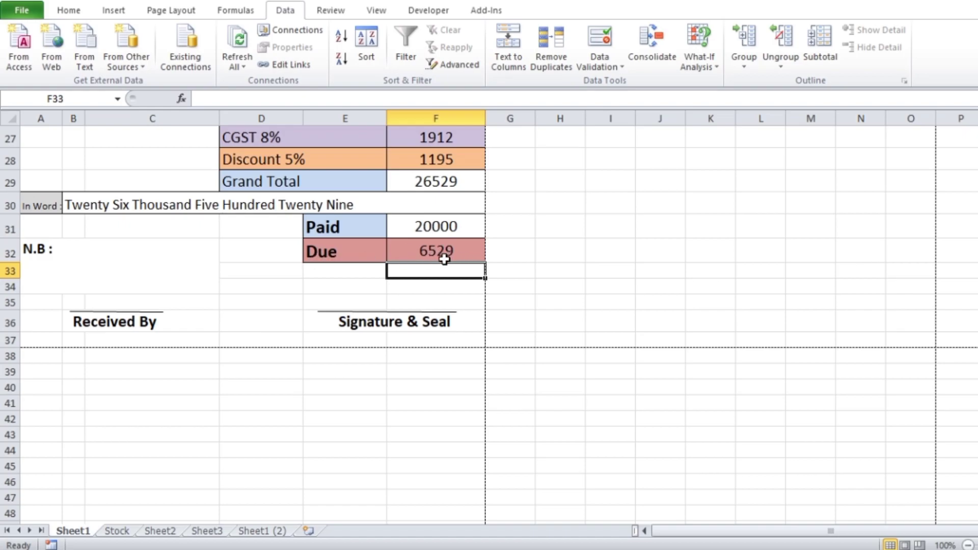
# Step: Change the Paid amount to 25000, then to 26529 so Due shows 0
pyautogui.click(437, 229)
pyautogui.write('25000')
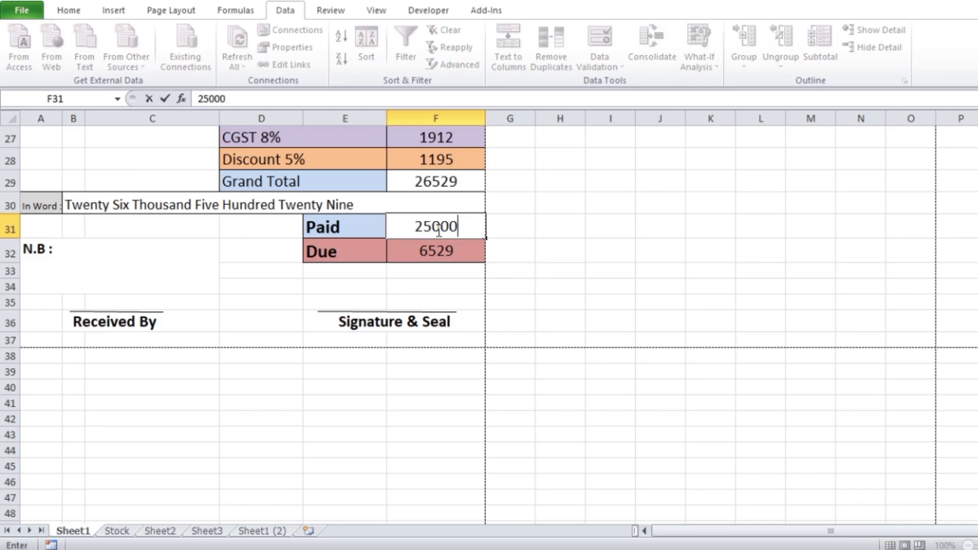
pyautogui.press('Return')
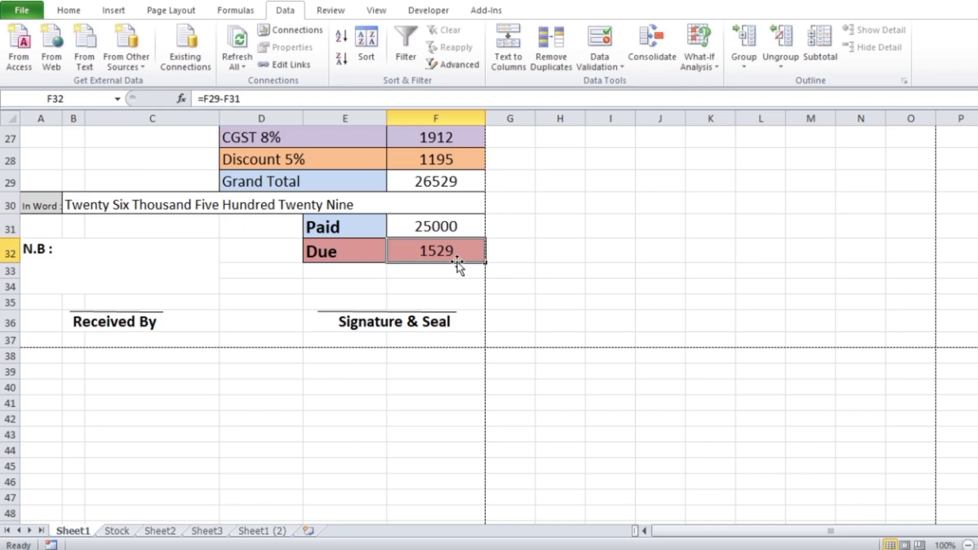
pyautogui.click(432, 227)
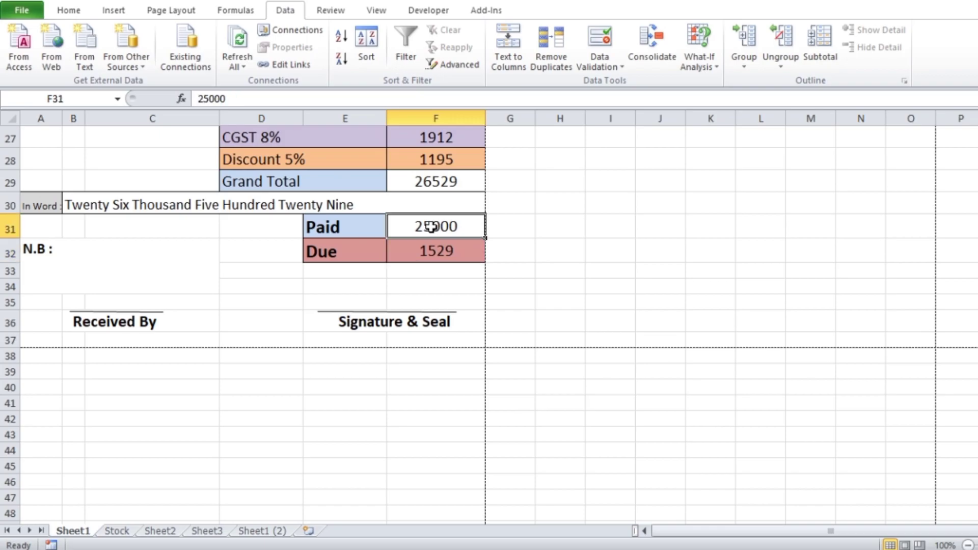
pyautogui.write('26')
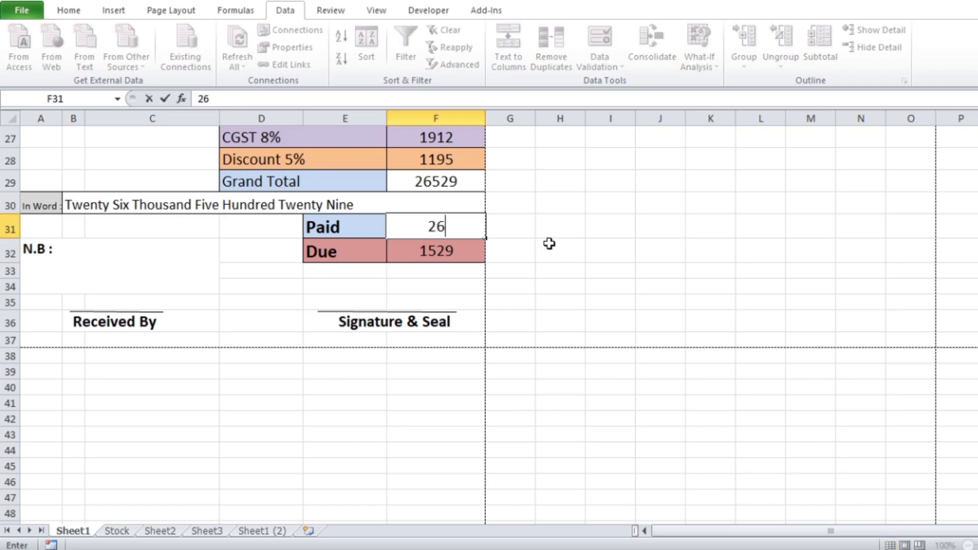
pyautogui.write('529')
pyautogui.press('Return')
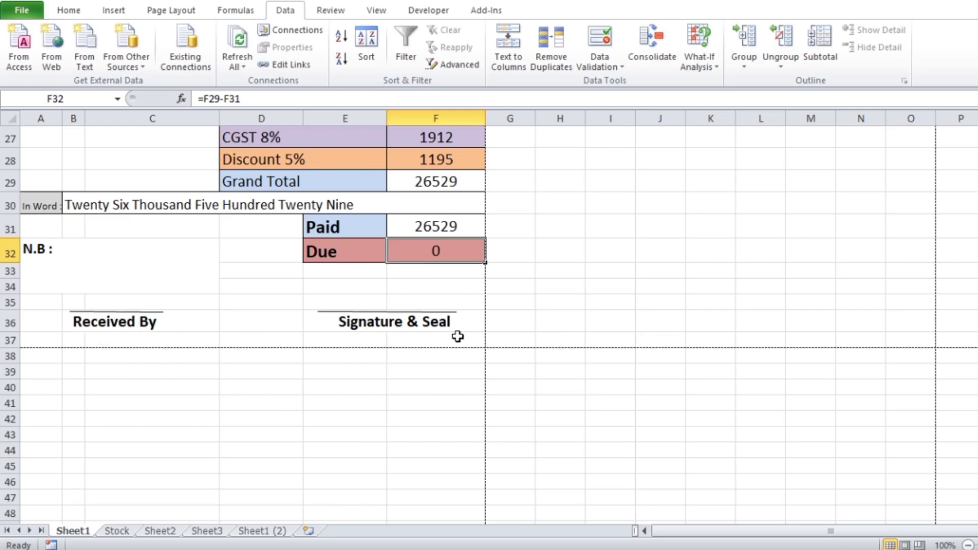
pyautogui.click(438, 318)
pyautogui.scroll(4, 548, 319)
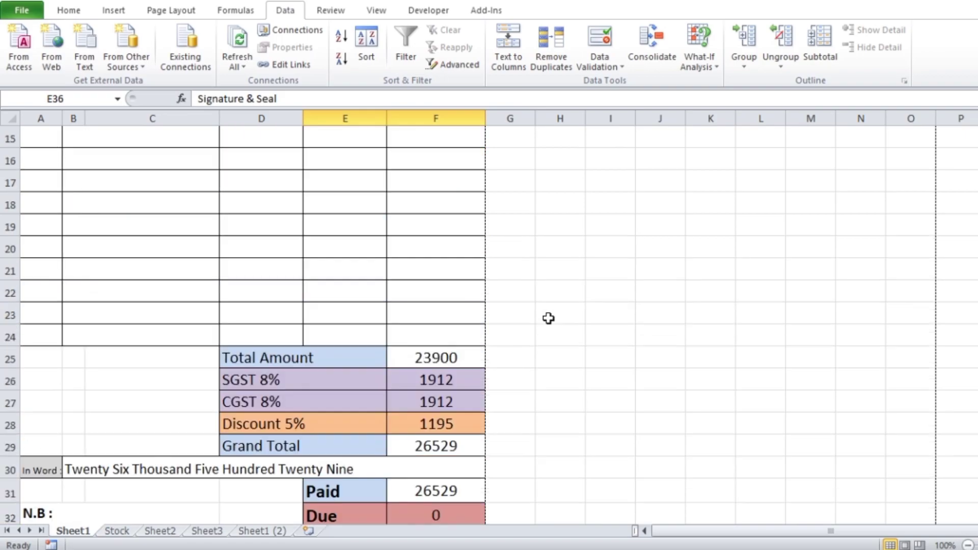
pyautogui.scroll(3, 548, 319)
pyautogui.scroll(2, 204, 245)
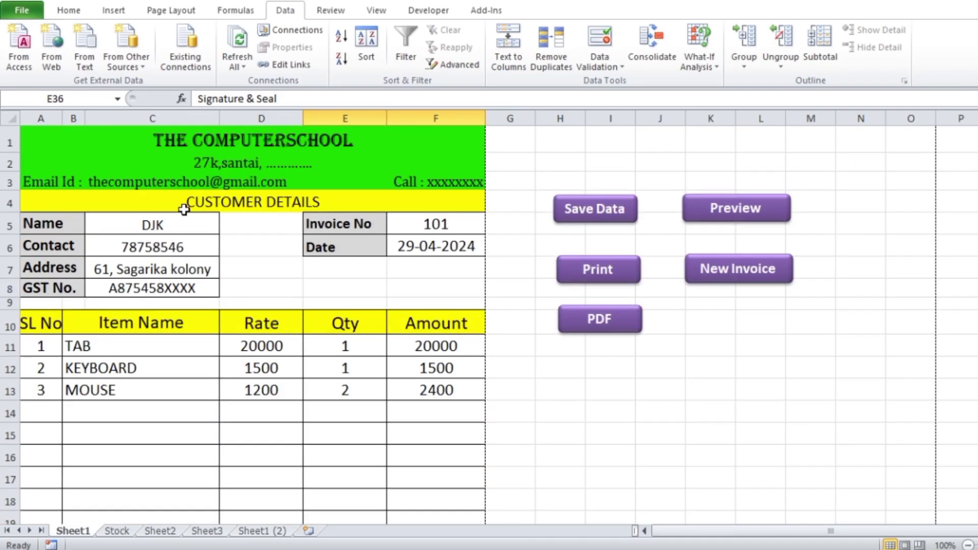
pyautogui.scroll(-2, 529, 300)
pyautogui.click(966, 545)
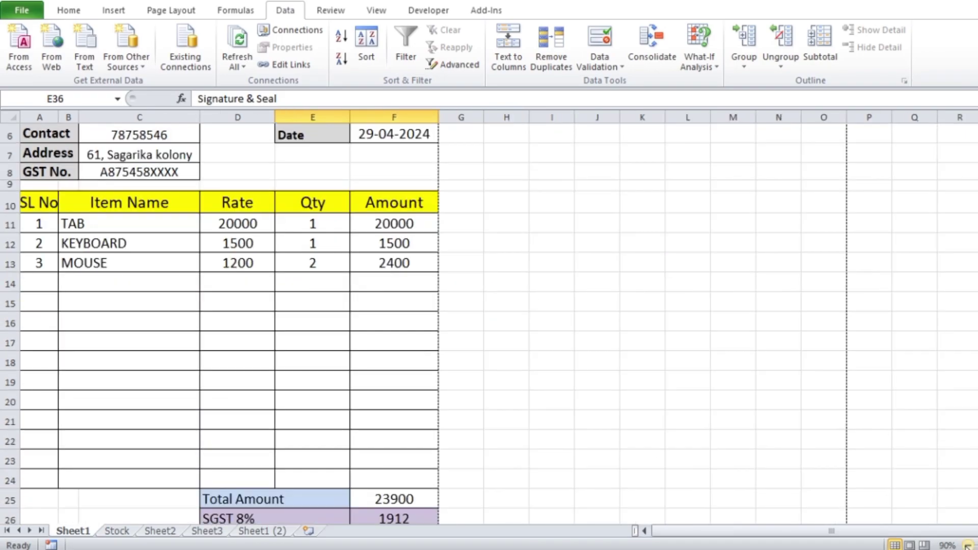
pyautogui.click(967, 546)
pyautogui.click(966, 546)
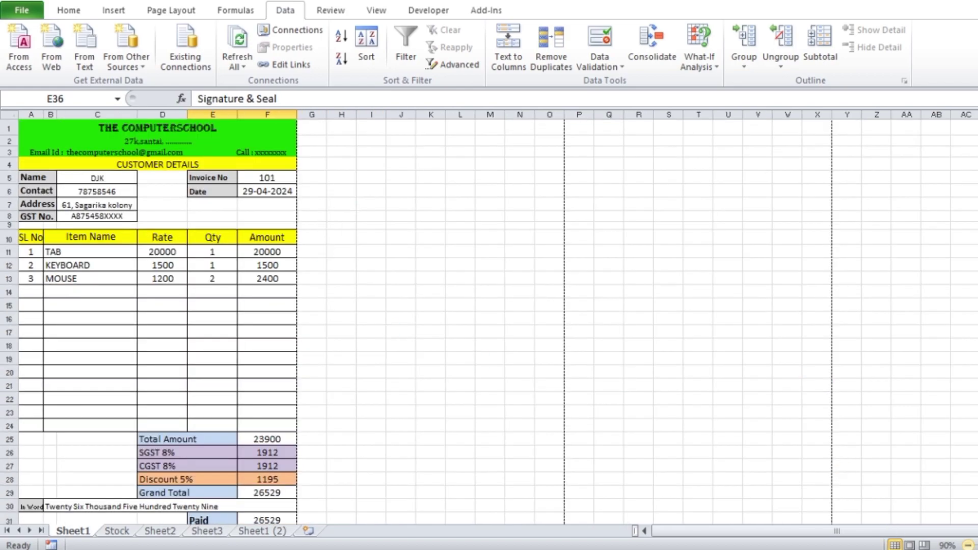
pyautogui.scroll(-2, 465, 249)
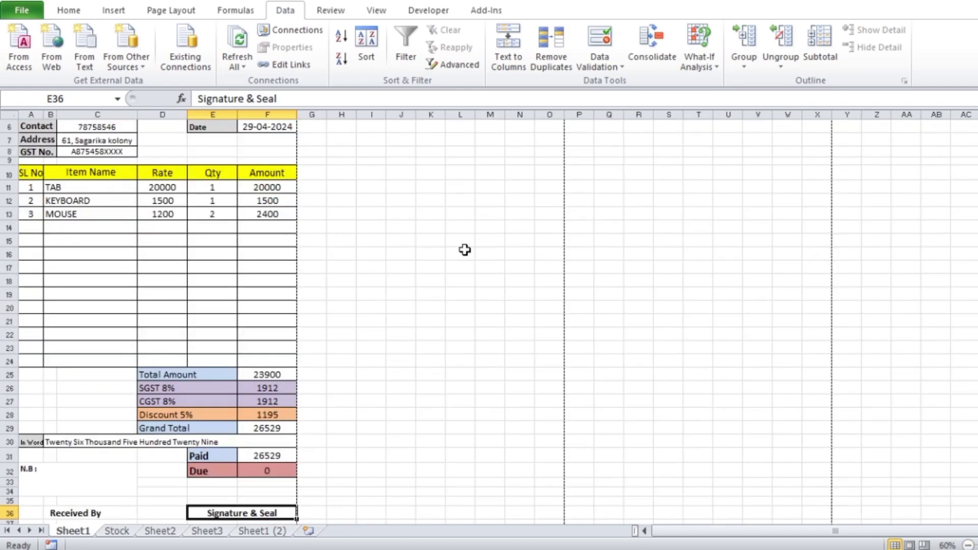
pyautogui.scroll(2, 213, 209)
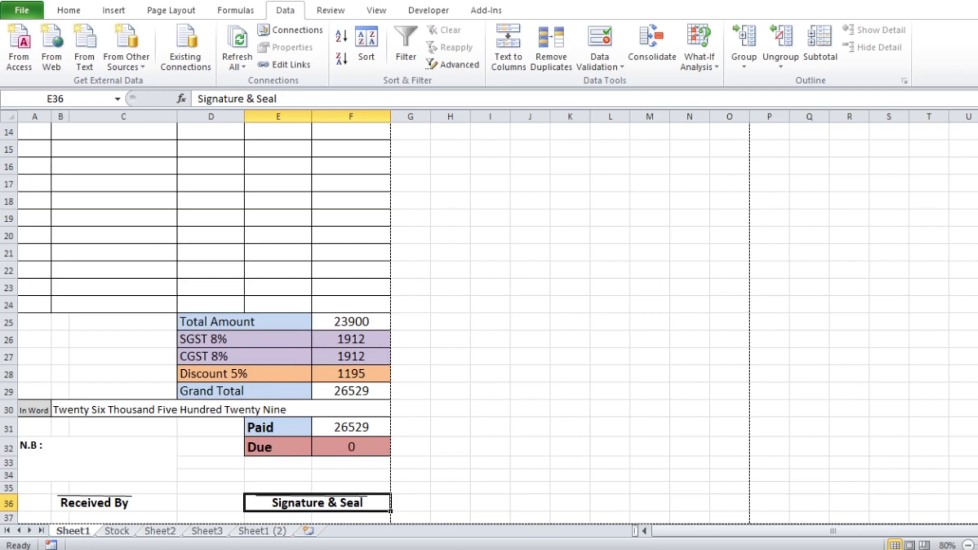
pyautogui.scroll(1, 213, 209)
pyautogui.scroll(6, 213, 209)
# Step: Select customer ABC from the C5 customer dropdown on the invoice
pyautogui.click(190, 225)
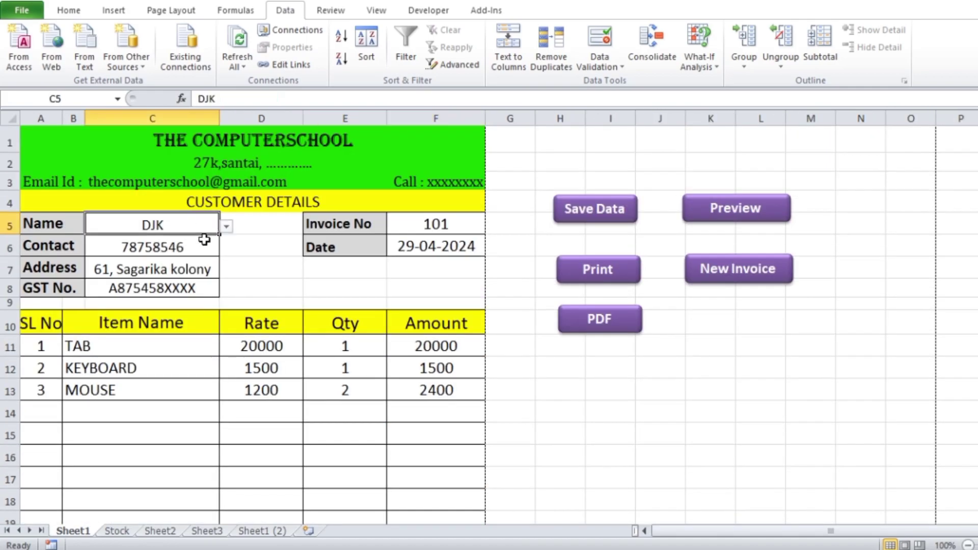
pyautogui.click(226, 225)
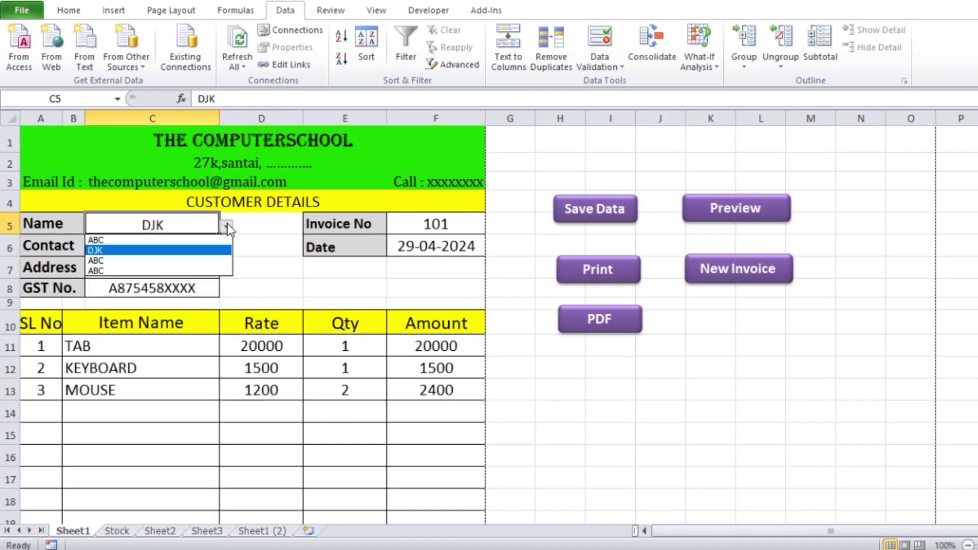
pyautogui.click(105, 240)
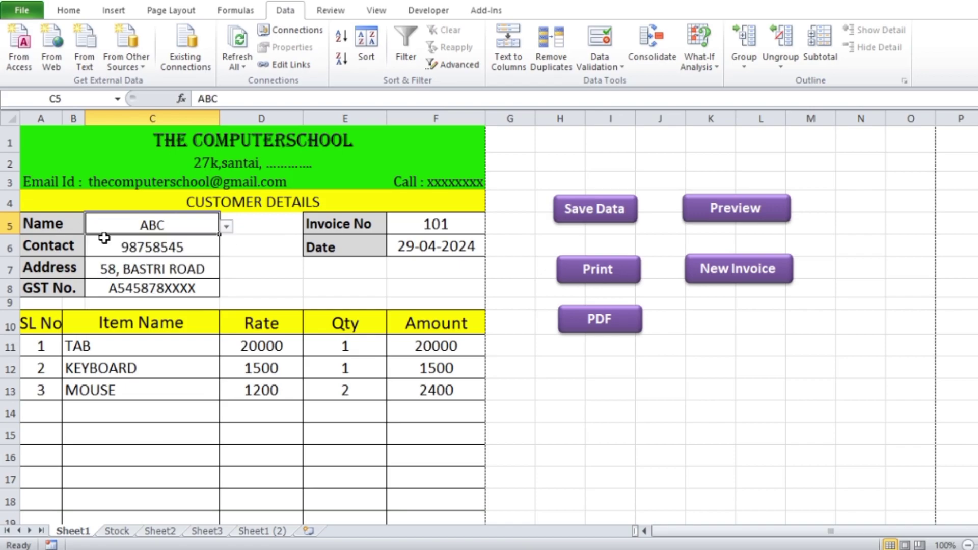
# Step: On the Stock sheet, rename customers B4 to GKL and B5 to WPI, then return to Sheet1
pyautogui.click(117, 531)
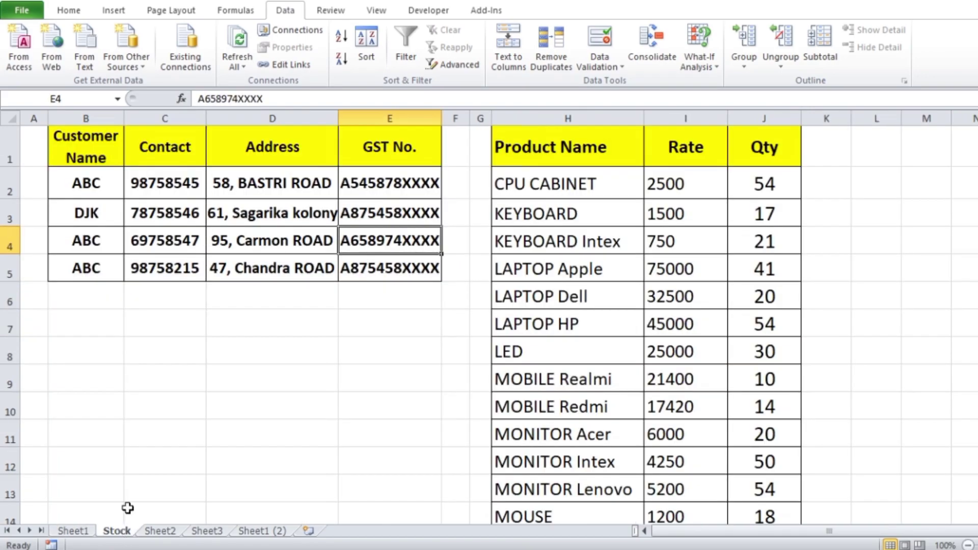
pyautogui.click(90, 243)
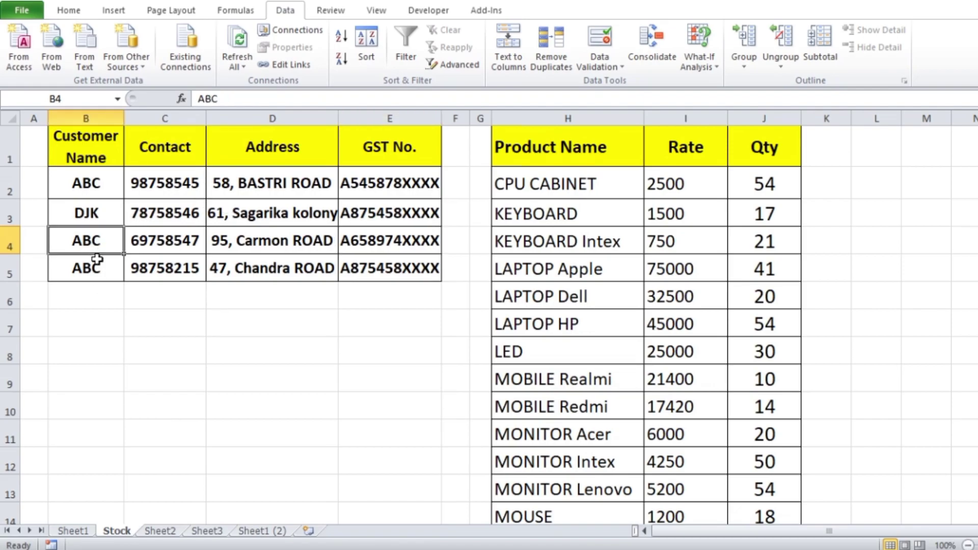
pyautogui.write('G')
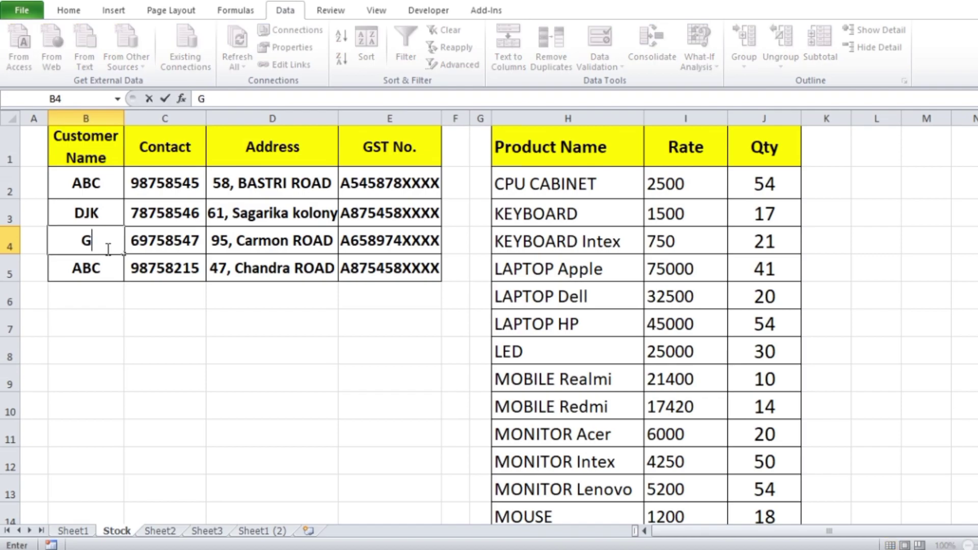
pyautogui.write('KL')
pyautogui.click(96, 270)
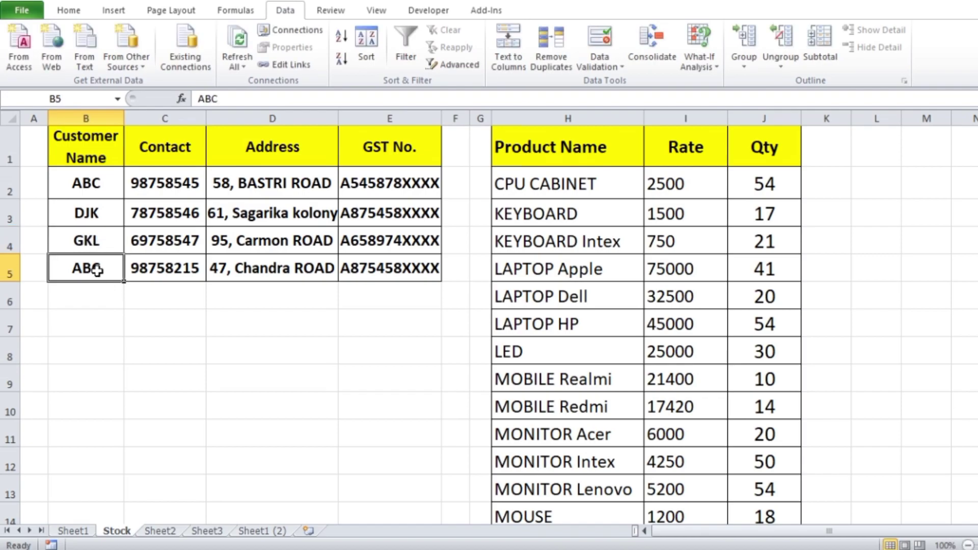
pyautogui.write('W')
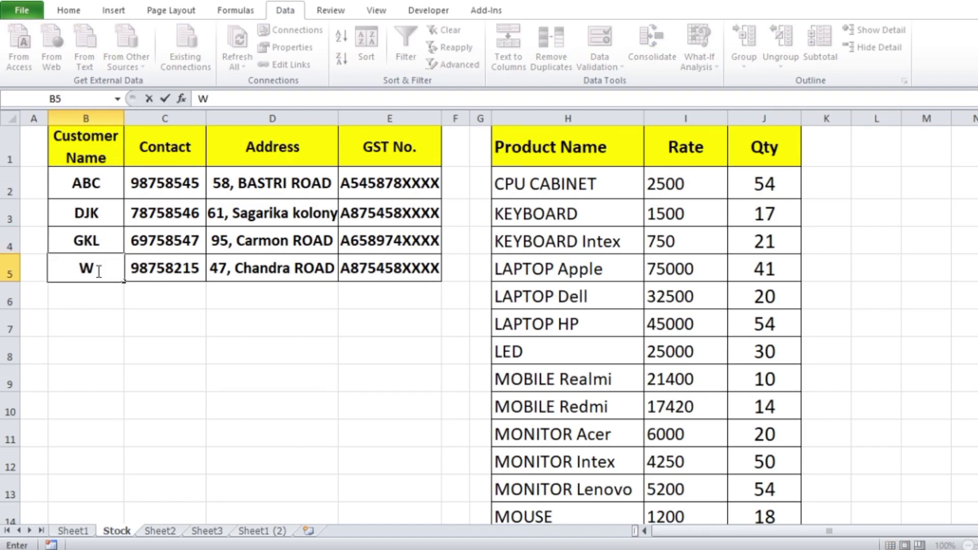
pyautogui.write('PI')
pyautogui.click(164, 349)
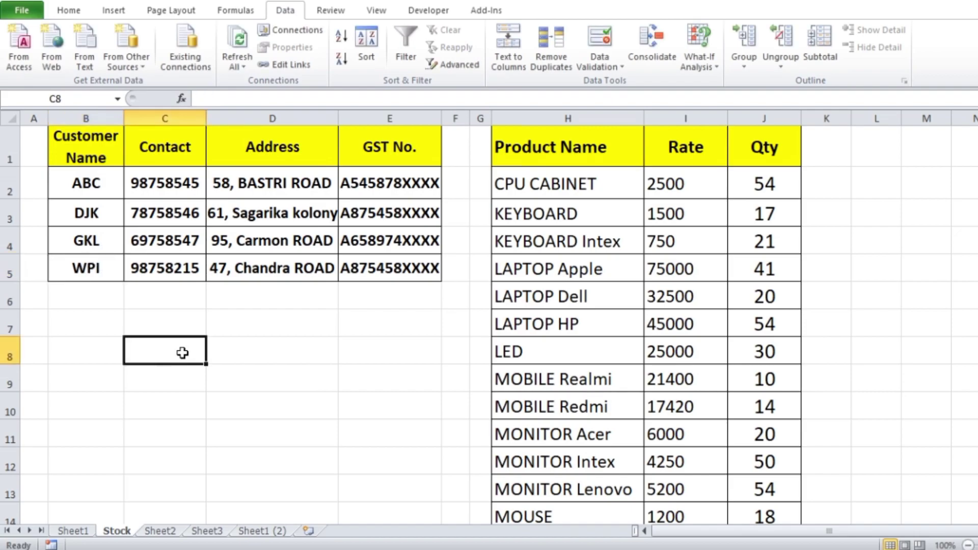
pyautogui.click(73, 530)
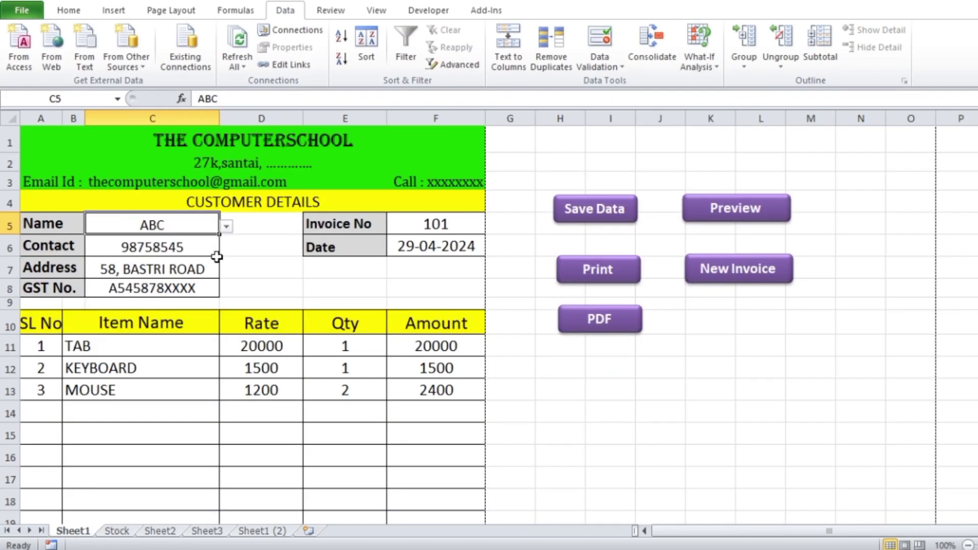
# Step: Choose customer GKL and set TAB's quantity to 2, giving Grand Total 48729 and 22200 due
pyautogui.click(226, 227)
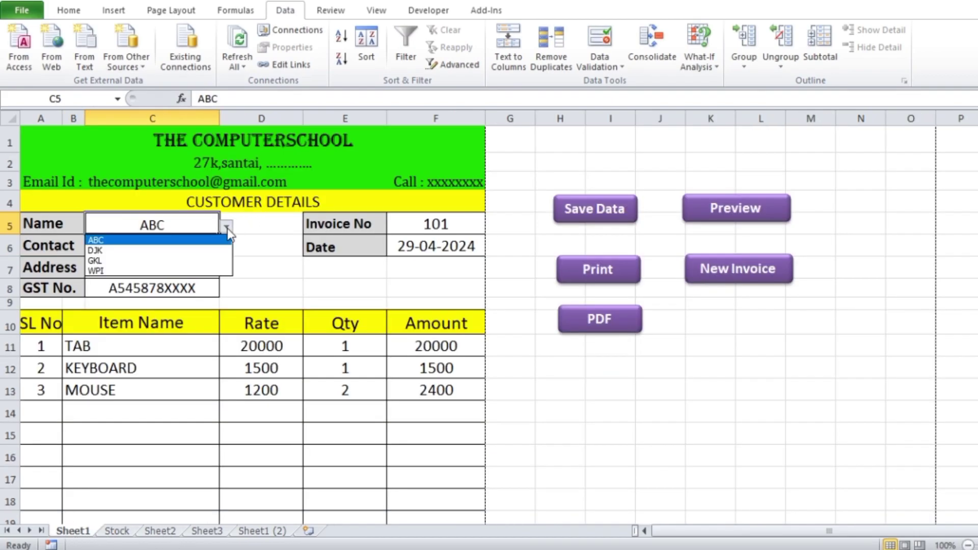
pyautogui.click(102, 261)
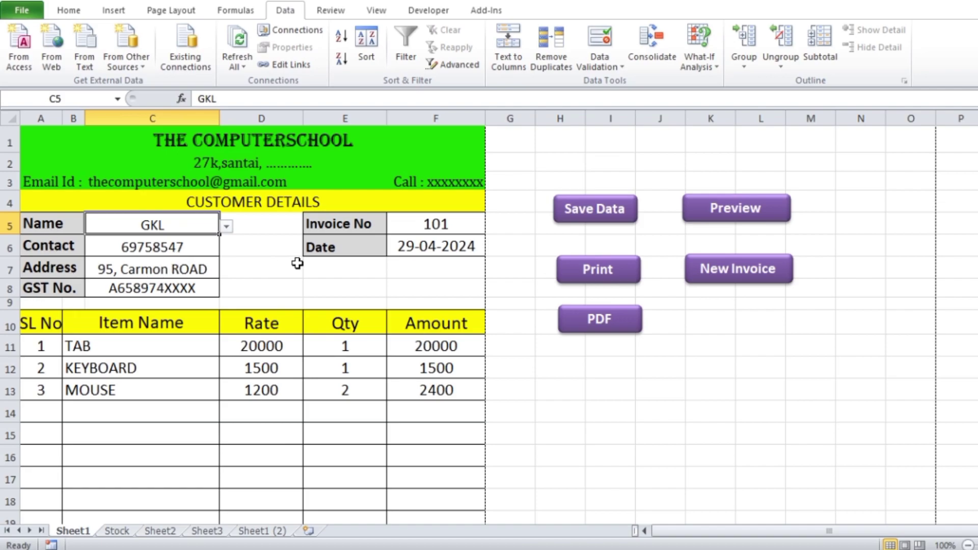
pyautogui.scroll(-1, 420, 229)
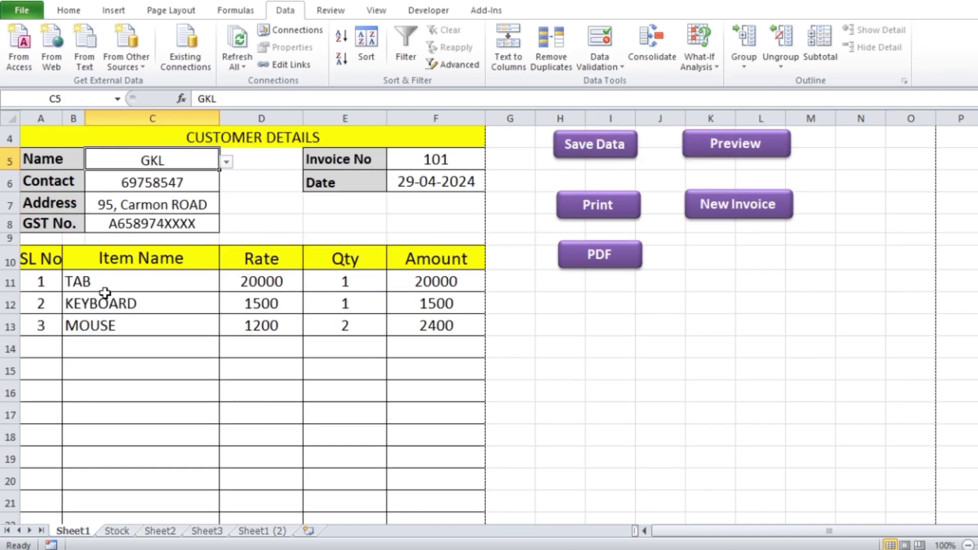
pyautogui.click(133, 284)
pyautogui.scroll(-1, 262, 280)
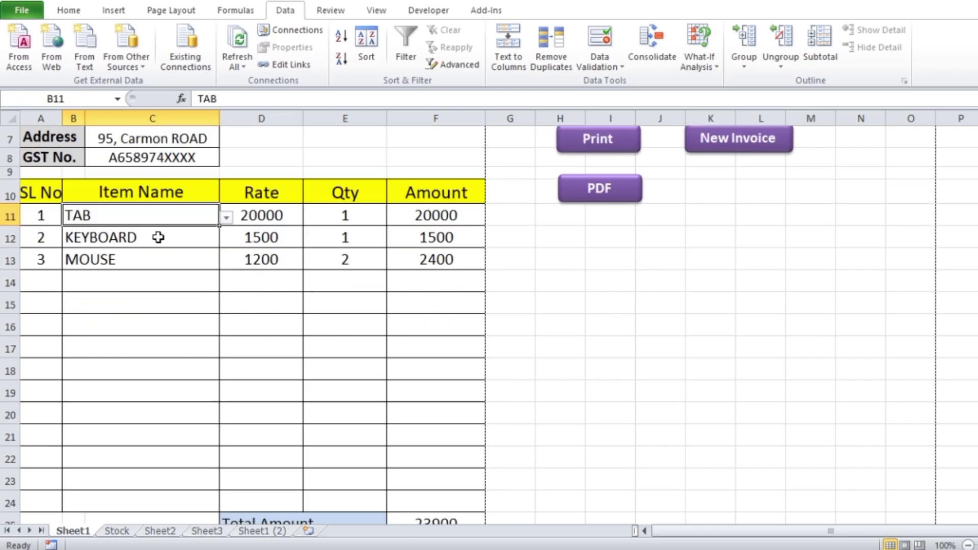
pyautogui.click(367, 224)
pyautogui.write('2')
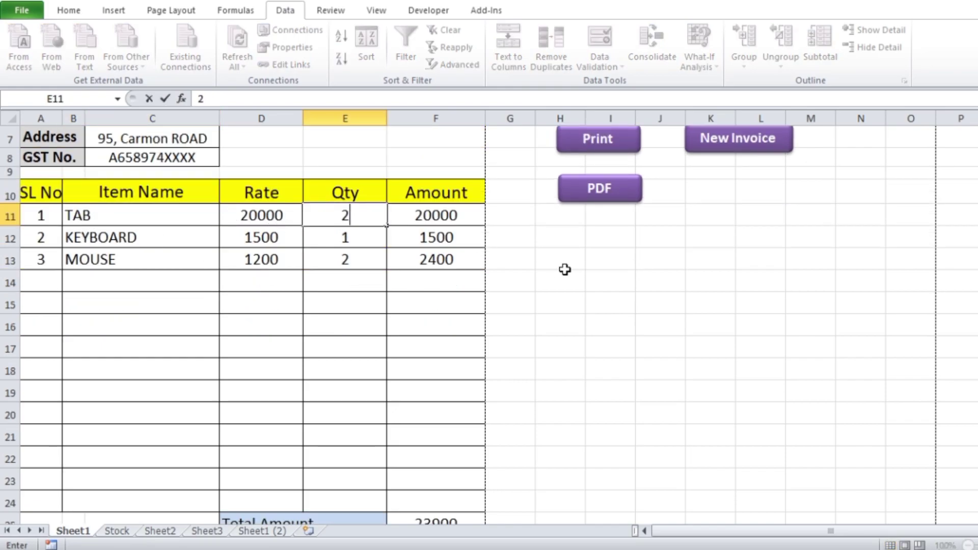
pyautogui.click(663, 351)
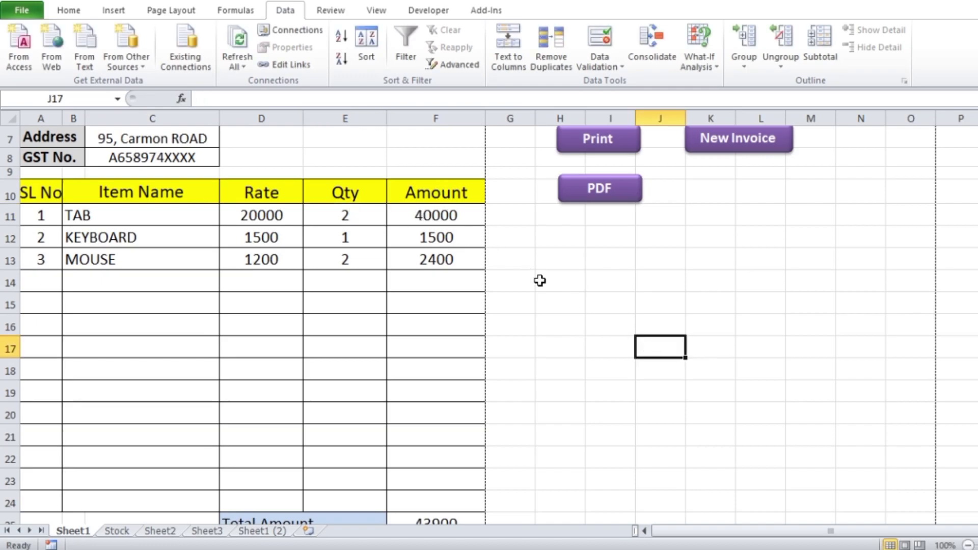
pyautogui.scroll(-2, 540, 280)
pyautogui.scroll(-1, 539, 280)
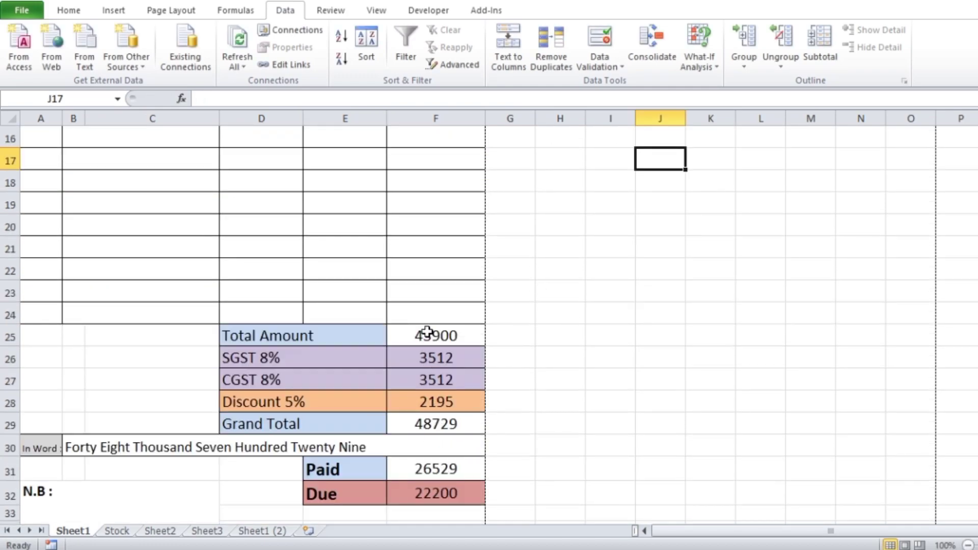
pyautogui.scroll(-2, 466, 430)
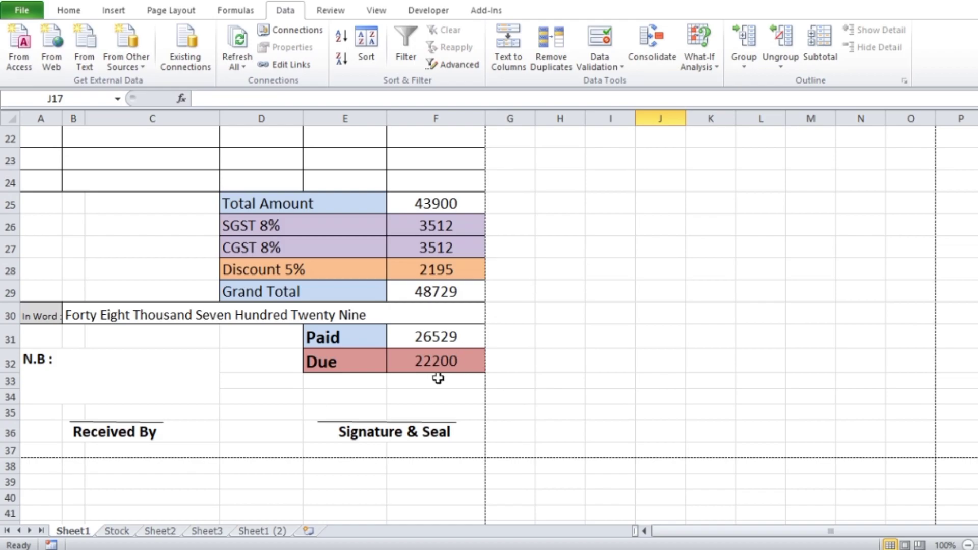
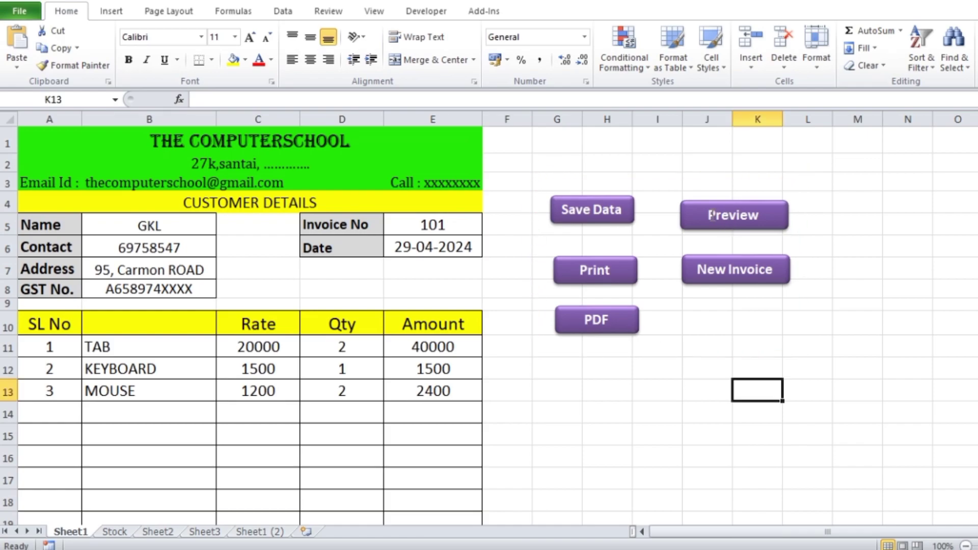
# Step: Relabel the purple Preview button as 'Print Preview' and deselect it
pyautogui.keyDown('ctrl'); pyautogui.click(712, 215); pyautogui.keyUp('ctrl')
pyautogui.doubleClick(712, 215)
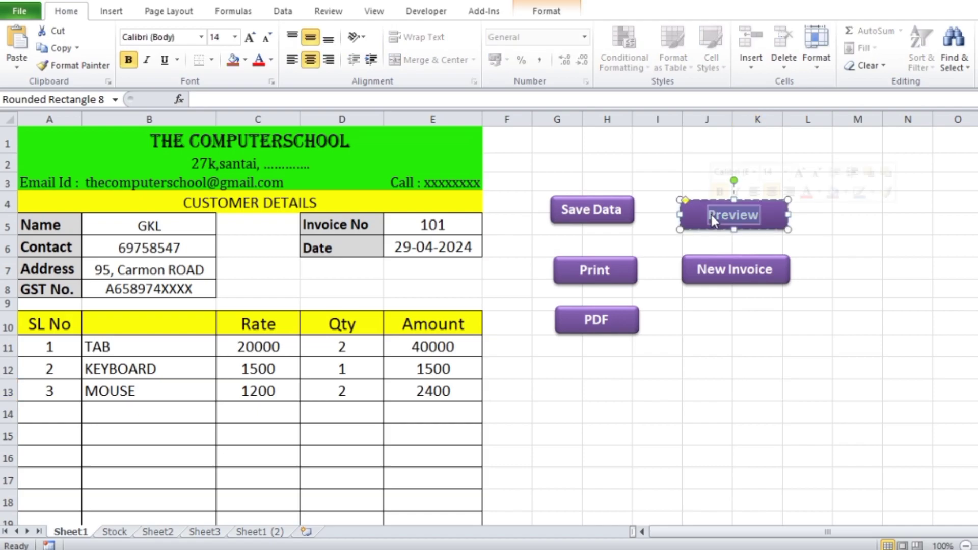
pyautogui.click(711, 215)
pyautogui.write('P')
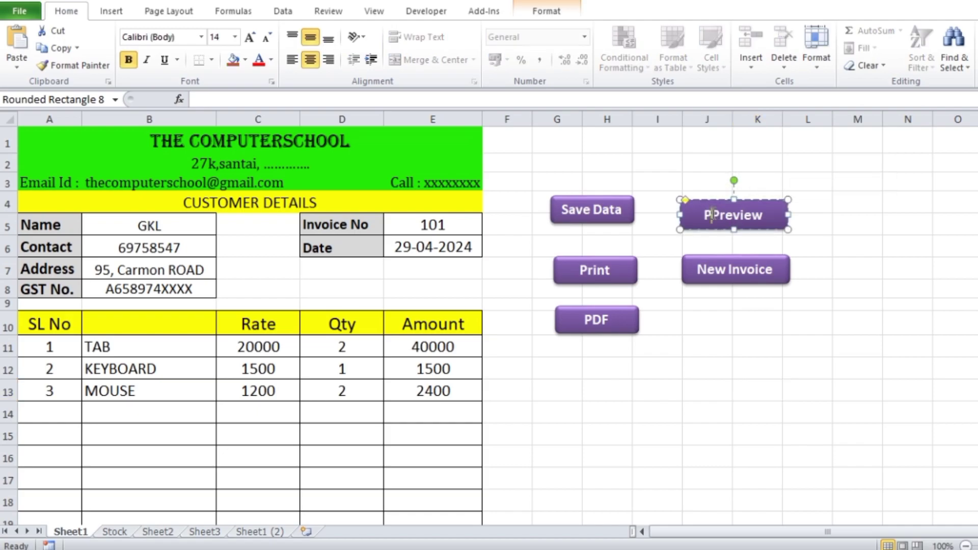
pyautogui.write('re')
pyautogui.press('BackSpace')
pyautogui.write('int')
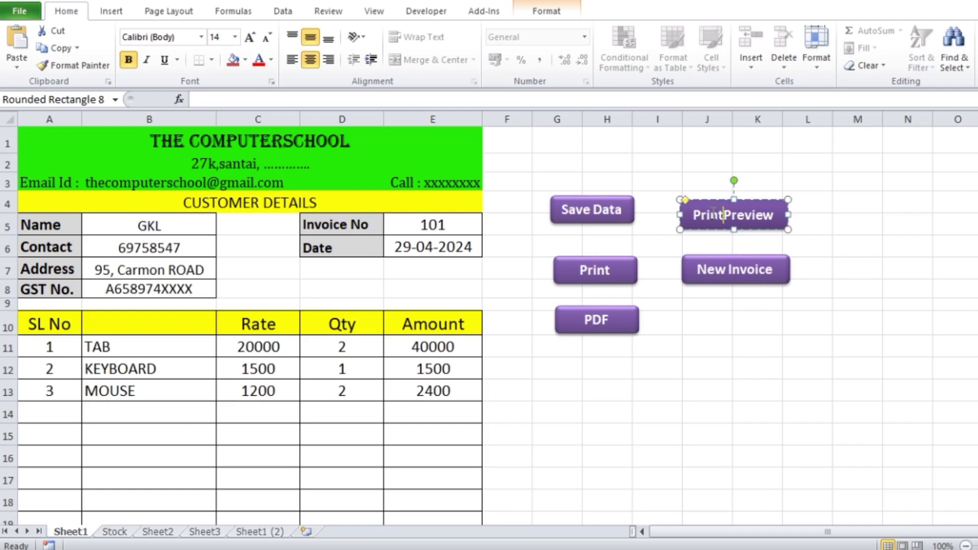
pyautogui.click(840, 433)
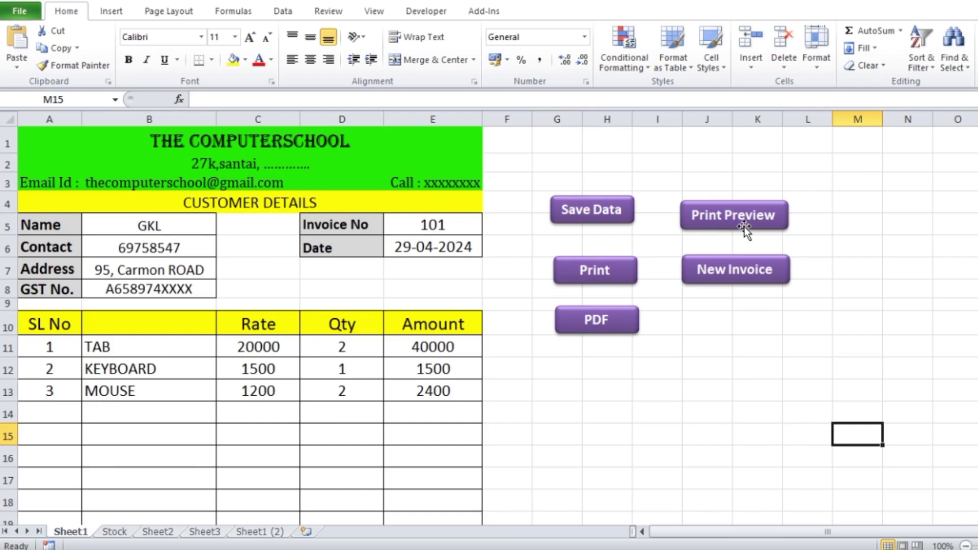
pyautogui.click(714, 392)
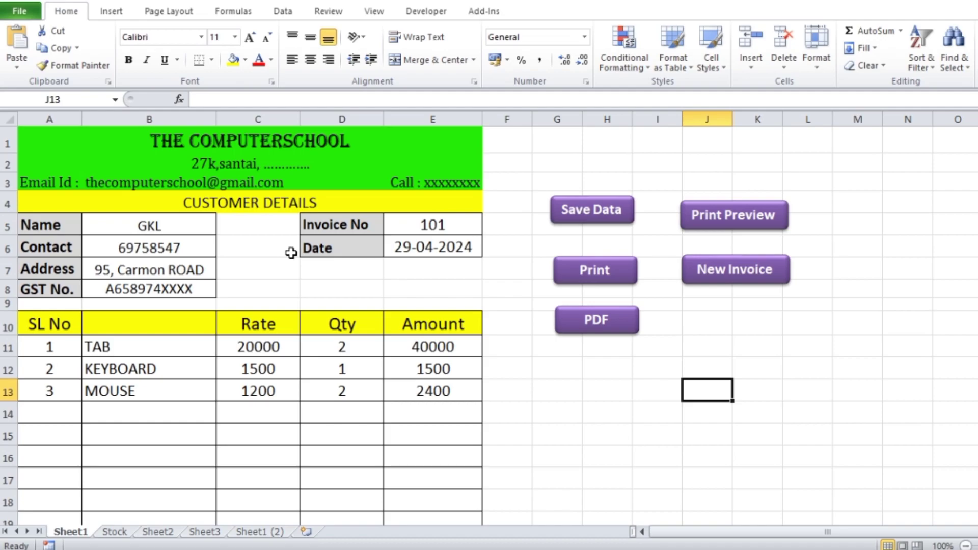
# Step: Turn on the Developer tab in Excel Options > Customize Ribbon and display it
pyautogui.click(427, 11)
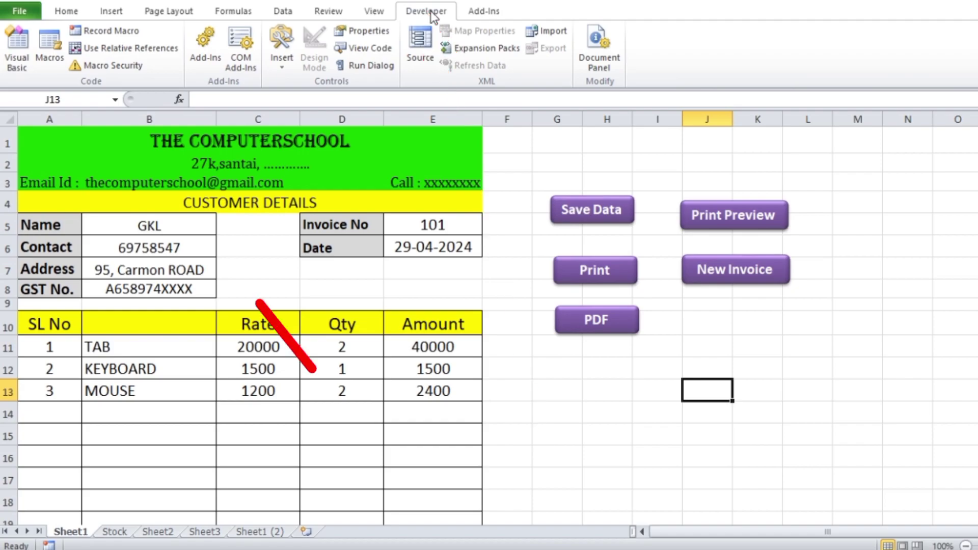
pyautogui.click(20, 10)
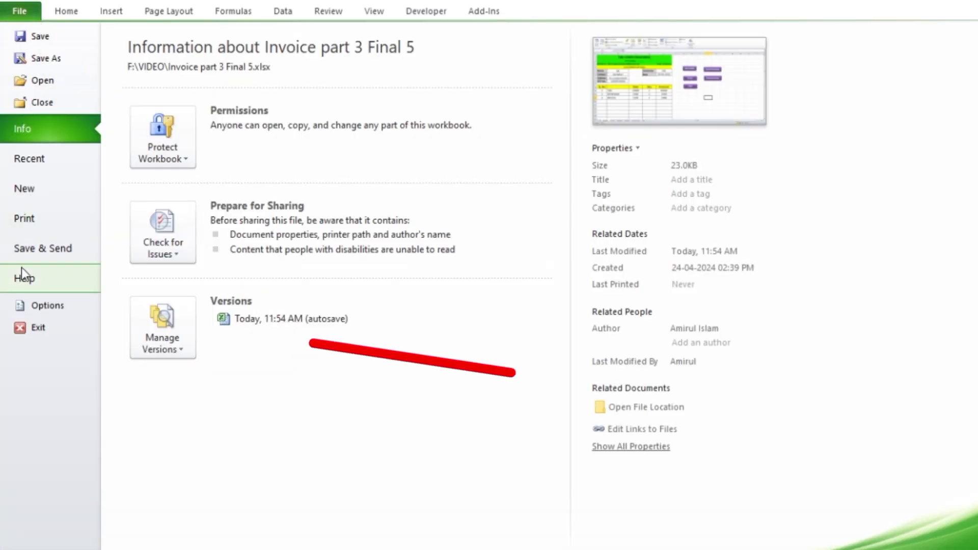
pyautogui.click(48, 305)
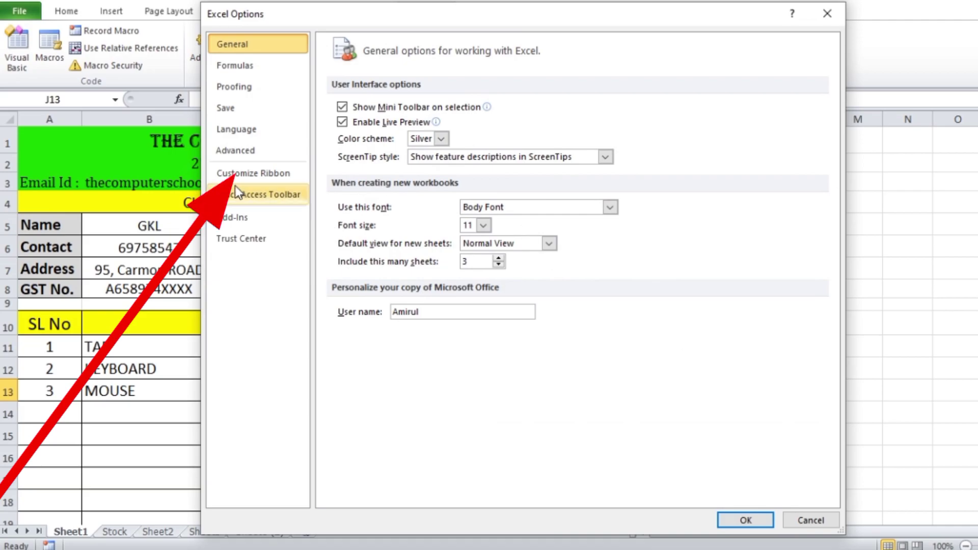
pyautogui.click(254, 174)
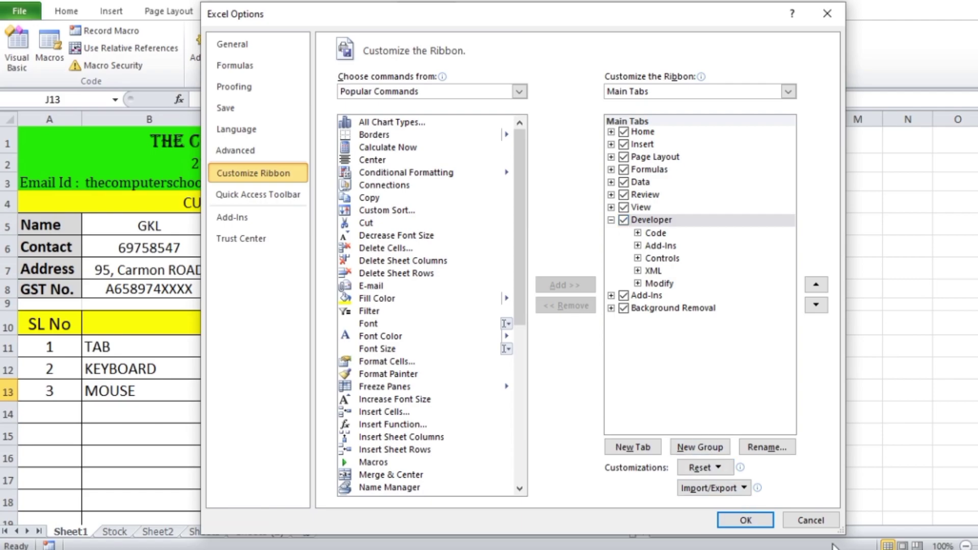
pyautogui.click(745, 519)
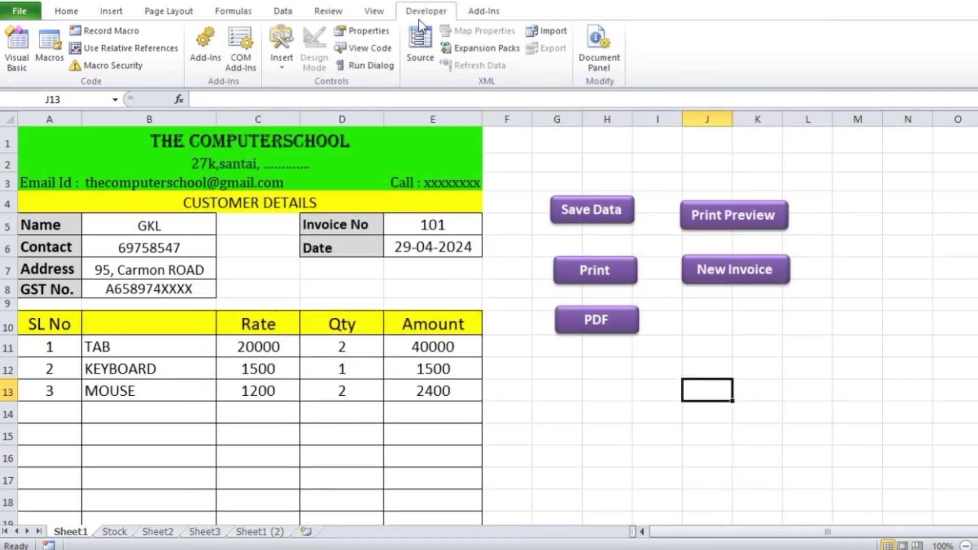
pyautogui.click(65, 10)
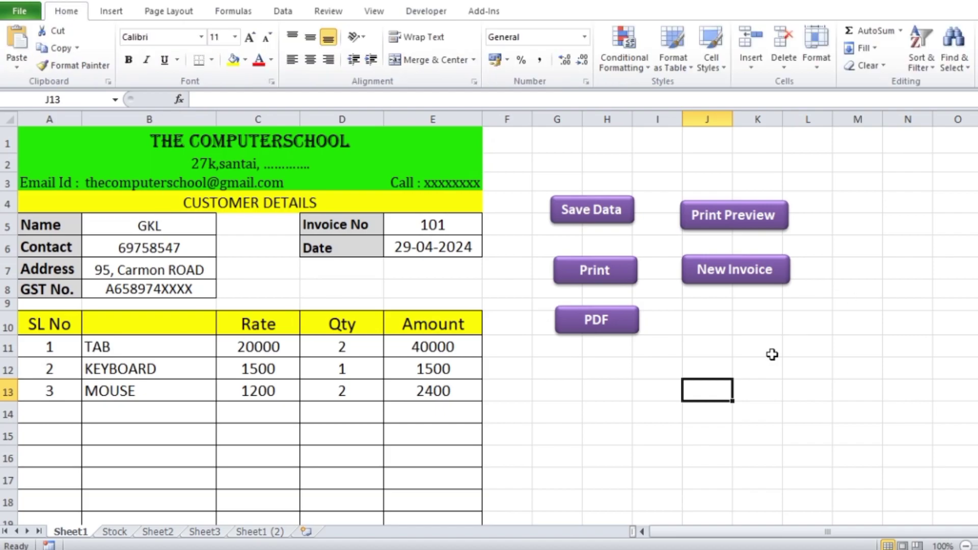
pyautogui.click(422, 9)
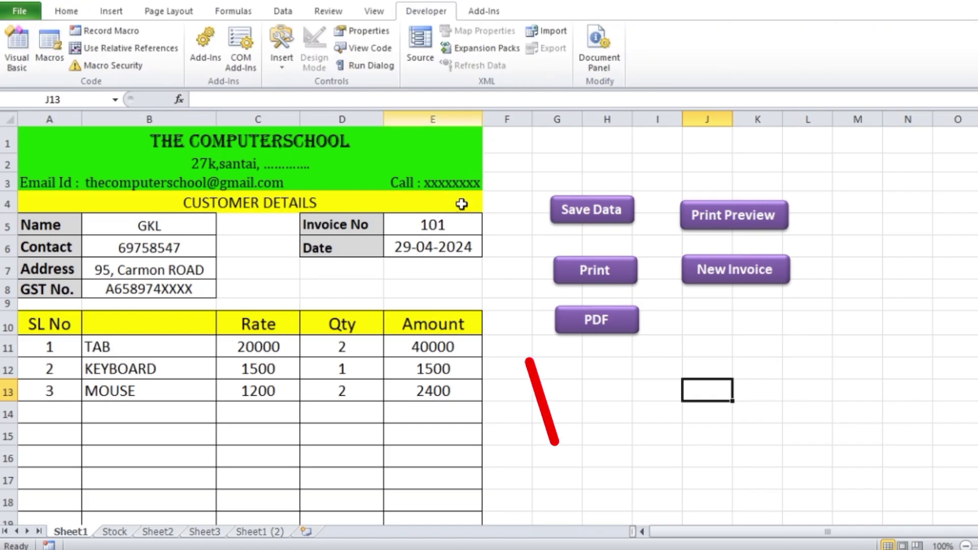
# Step: Open the Visual Basic editor and insert a new module
pyautogui.click(15, 61)
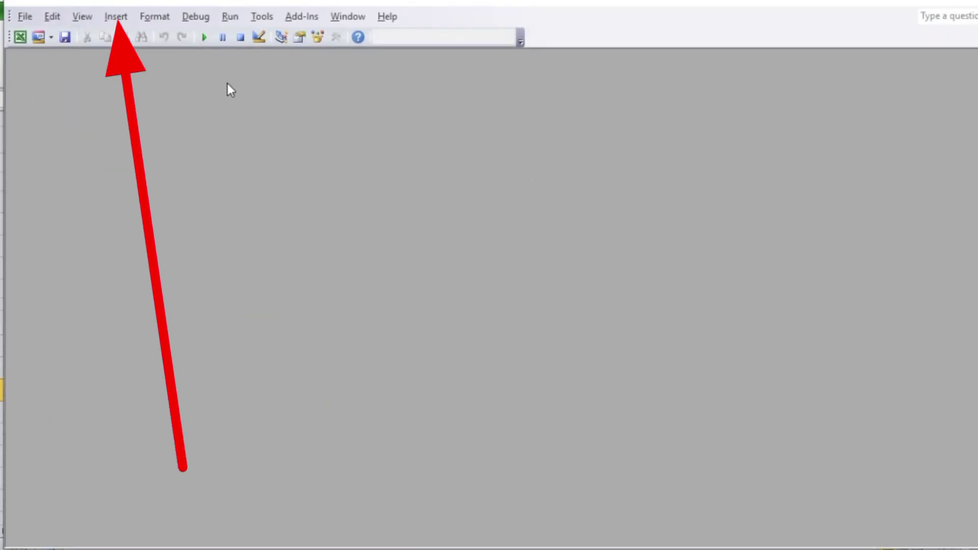
pyautogui.click(115, 17)
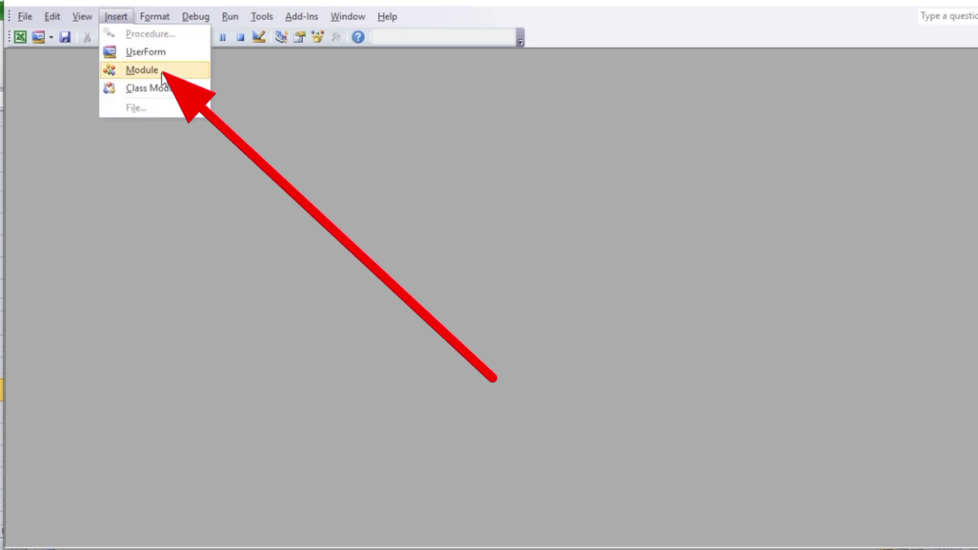
pyautogui.click(146, 72)
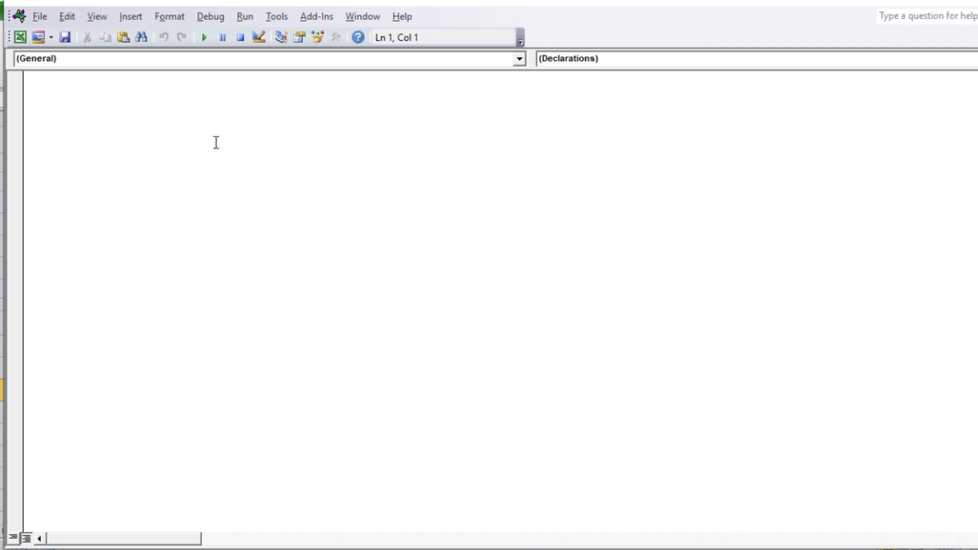
# Step: Write Sub Printpreview() containing the line ActiveSheet.Printpreview
pyautogui.write('F')
pyautogui.press('BackSpace')
pyautogui.write('Sub')
pyautogui.write(' Pri')
pyautogui.write('nt')
pyautogui.write('previ')
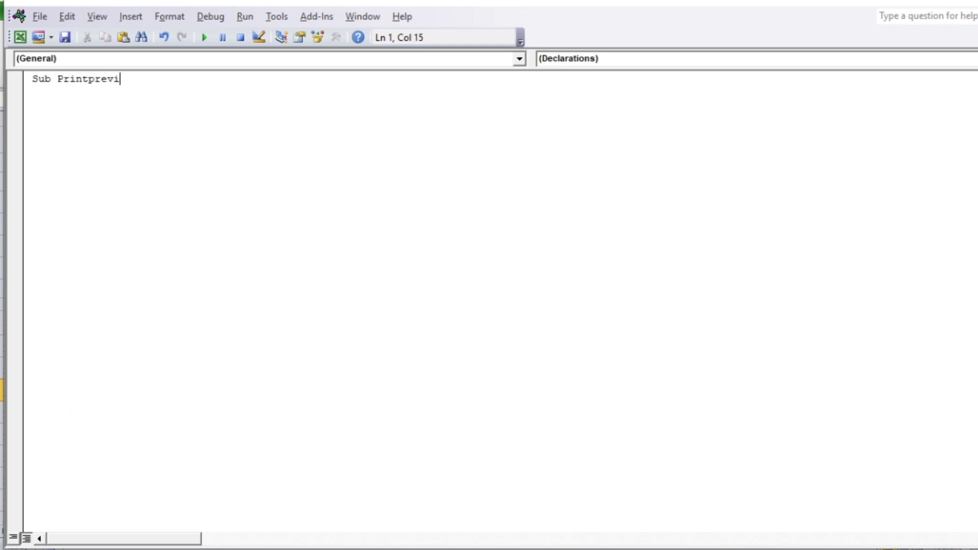
pyautogui.write('ew')
pyautogui.write('()')
pyautogui.press('Return')
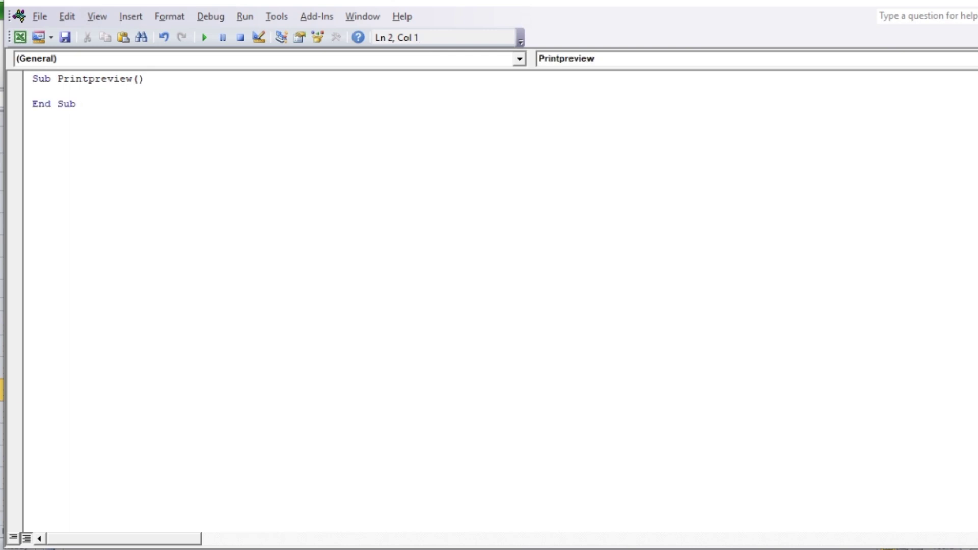
pyautogui.write('Active')
pyautogui.write('s')
pyautogui.write('heet')
pyautogui.write('.Pri')
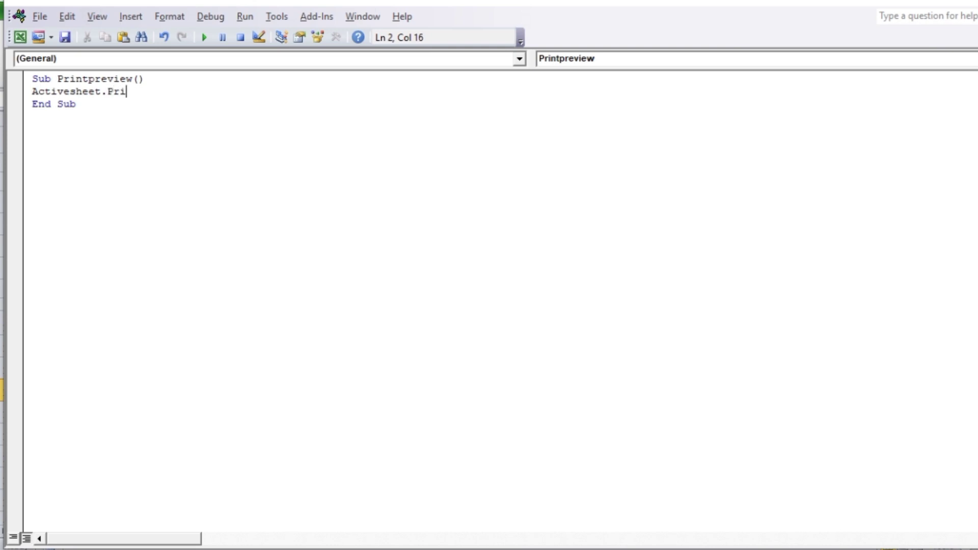
pyautogui.write('ntp')
pyautogui.write('review')
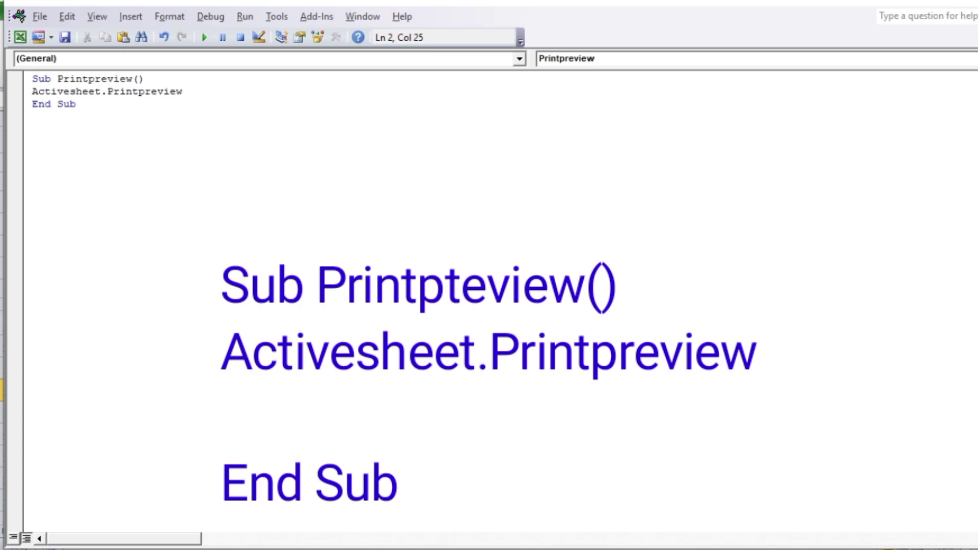
pyautogui.press('Return')
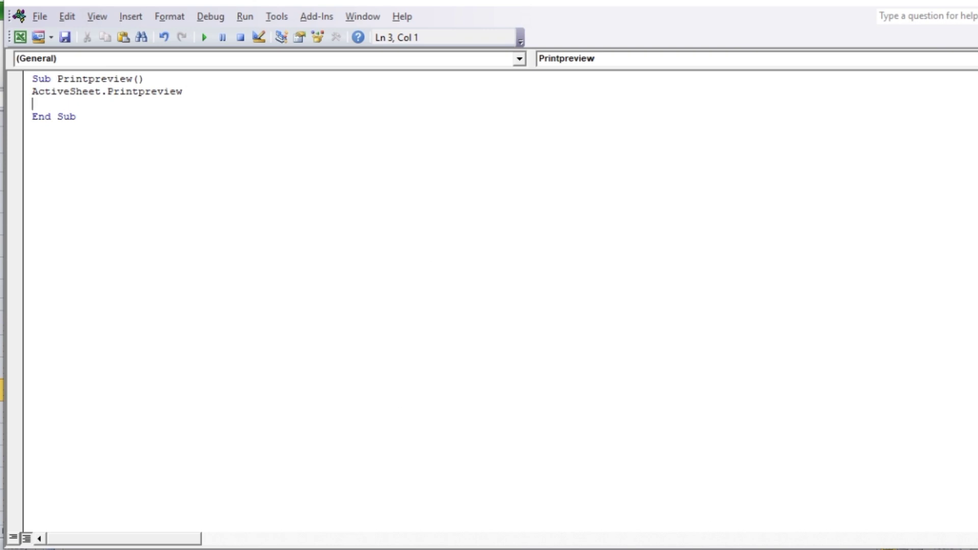
# Step: Back in Excel, open macro assignment for the purple Print Preview shape
pyautogui.click(571, 504)
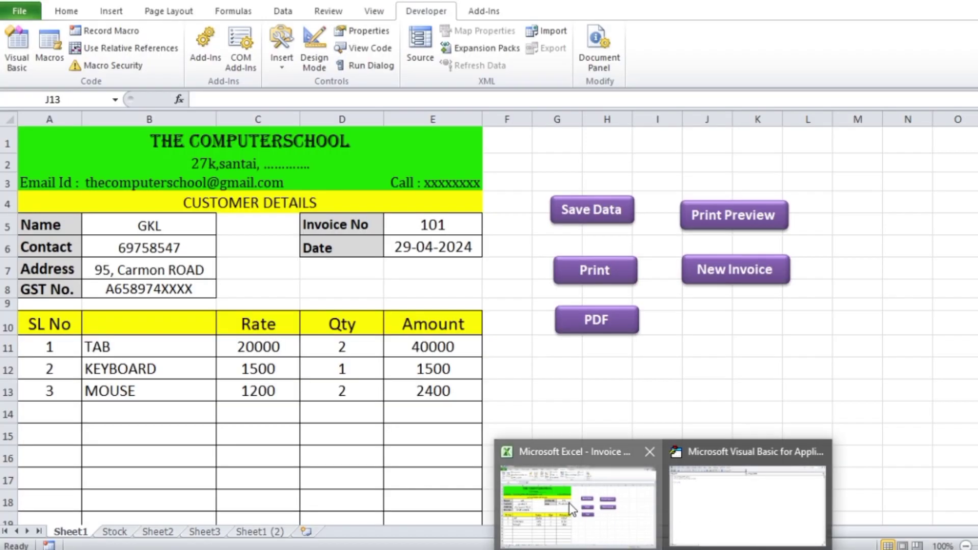
pyautogui.scroll(-3, 836, 385)
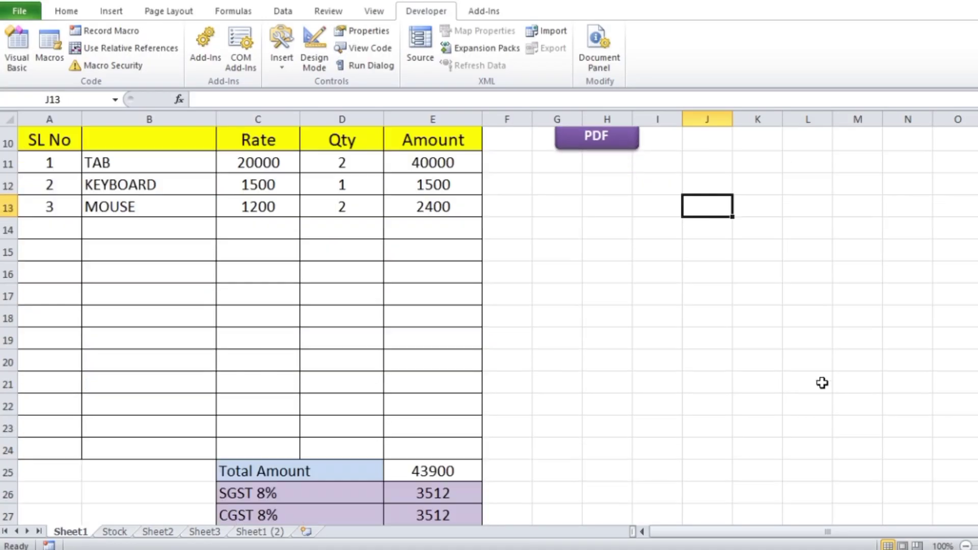
pyautogui.scroll(3, 747, 350)
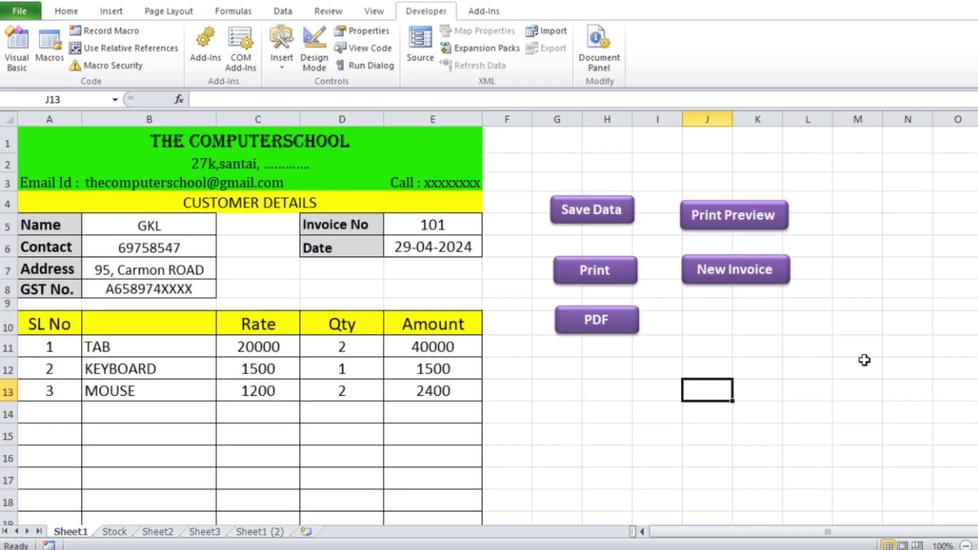
pyautogui.click(751, 224)
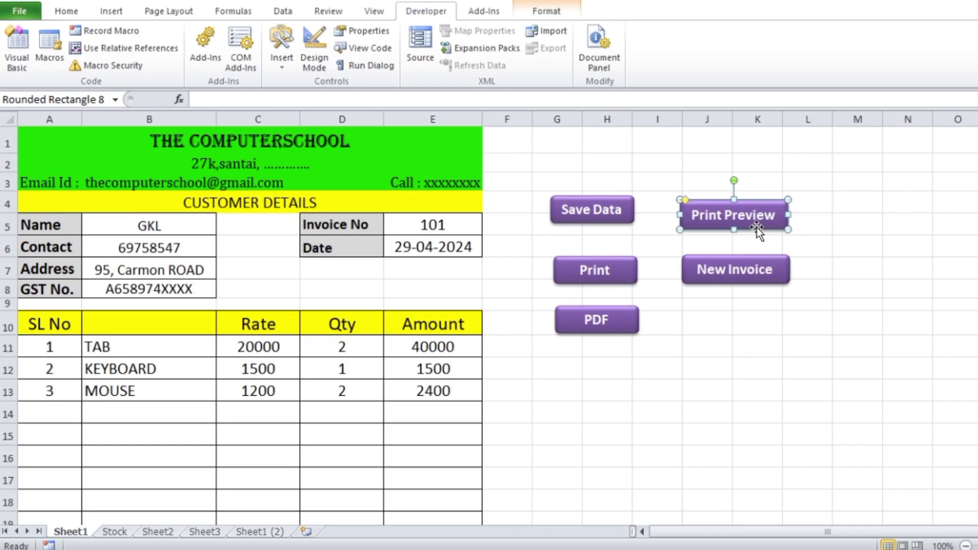
pyautogui.rightClick(756, 227)
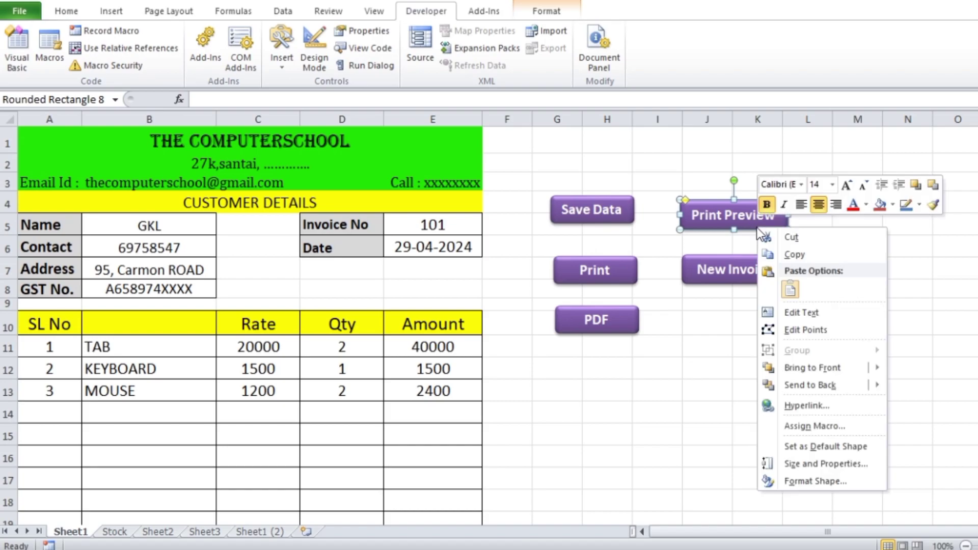
pyautogui.click(814, 430)
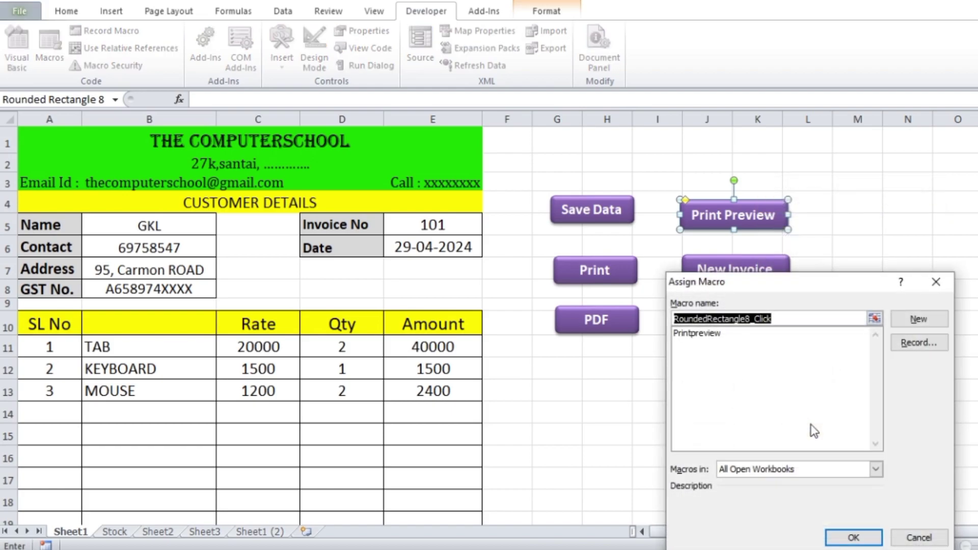
# Step: Assign the This Workbook Printpreview macro to the shape and test it in print preview
pyautogui.click(694, 334)
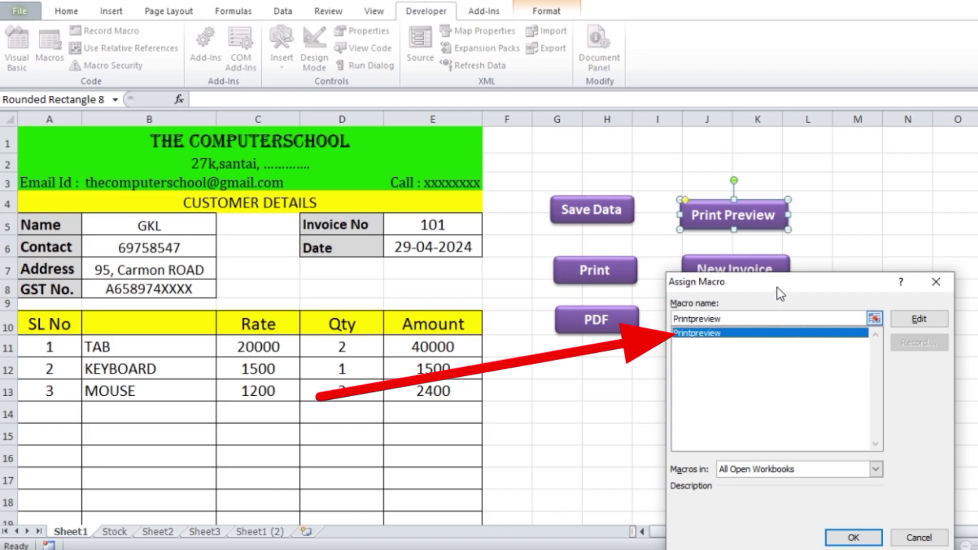
pyautogui.moveTo(778, 282)
pyautogui.mouseDown()
pyautogui.moveTo(784, 209)
pyautogui.moveTo(757, 235)
pyautogui.mouseUp()
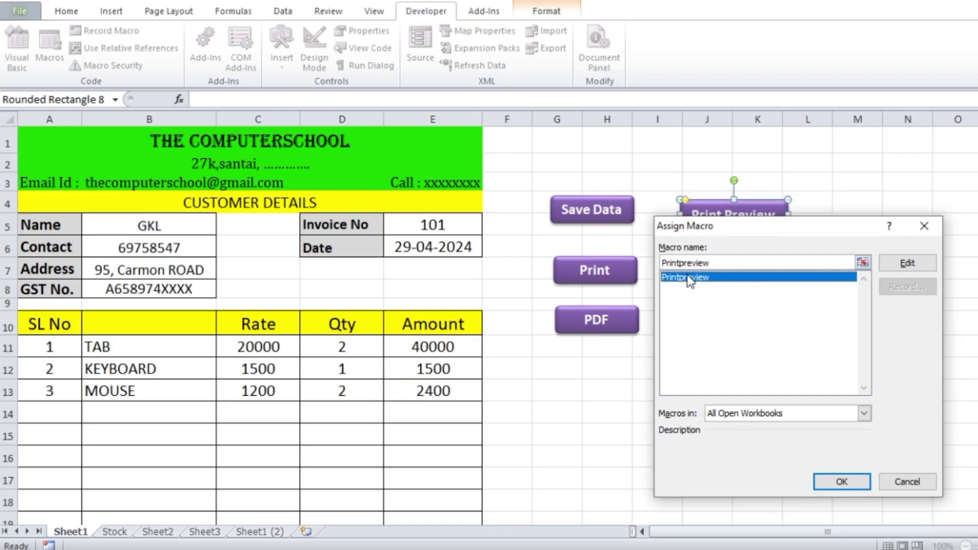
pyautogui.click(785, 415)
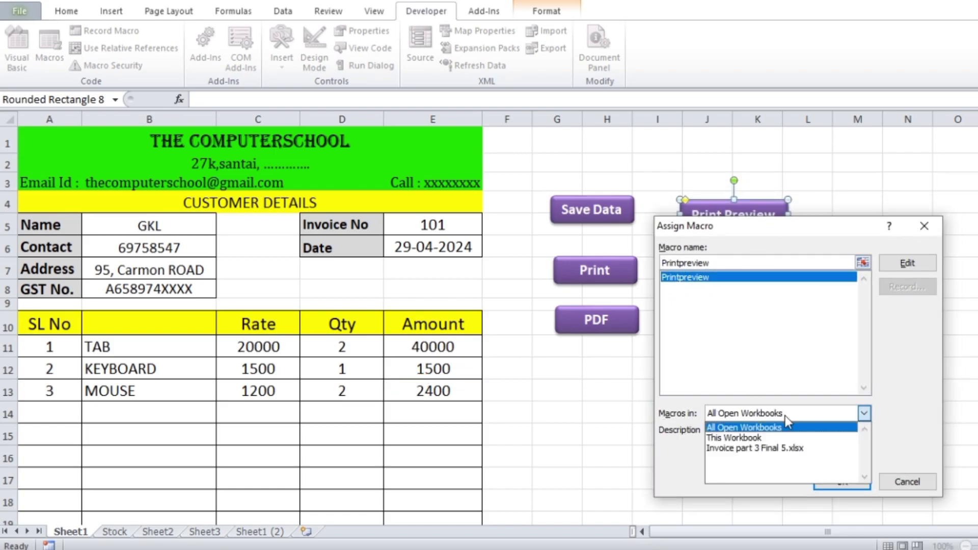
pyautogui.click(747, 438)
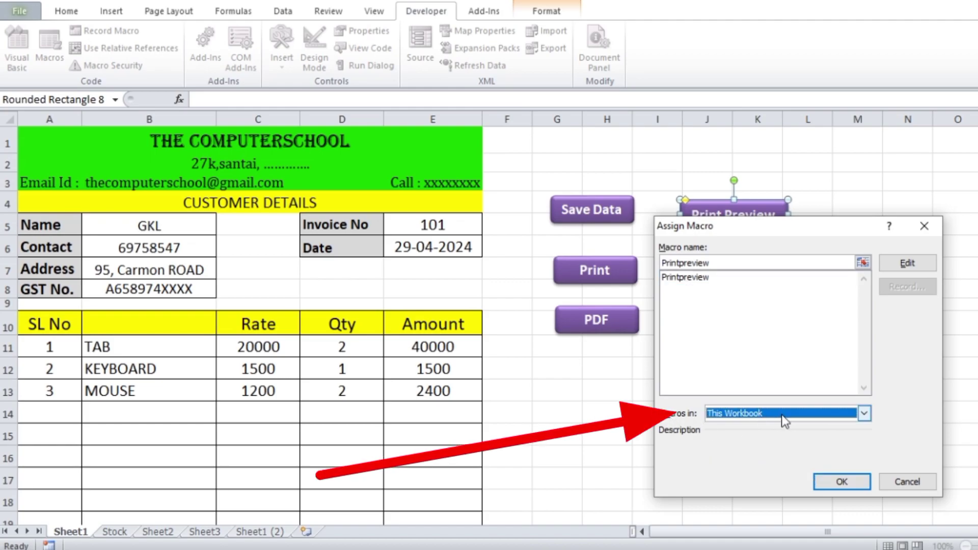
pyautogui.click(682, 278)
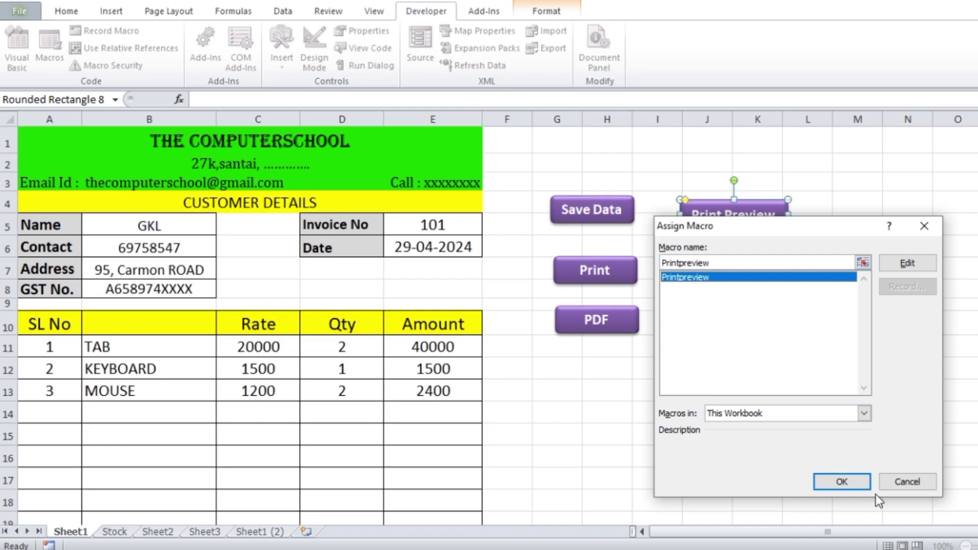
pyautogui.click(852, 483)
pyautogui.click(943, 355)
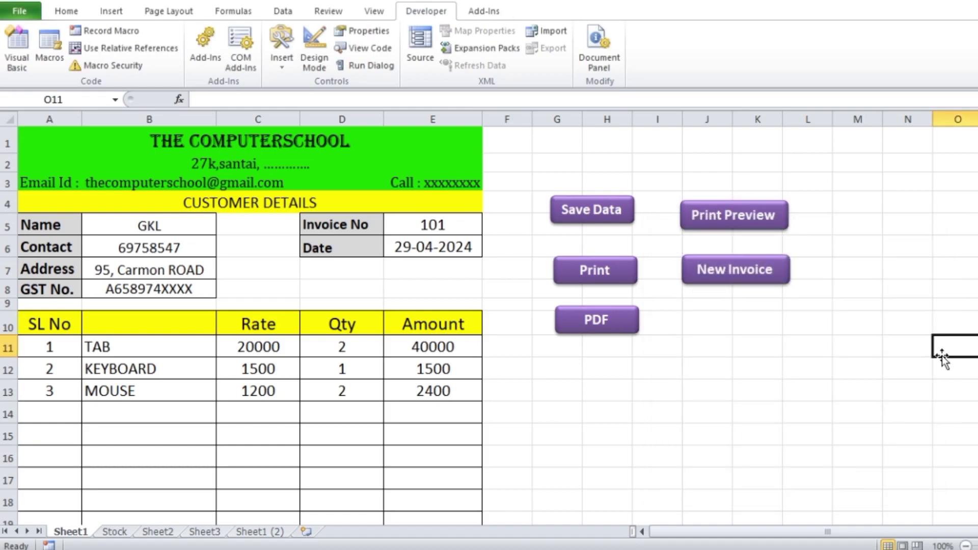
pyautogui.click(743, 218)
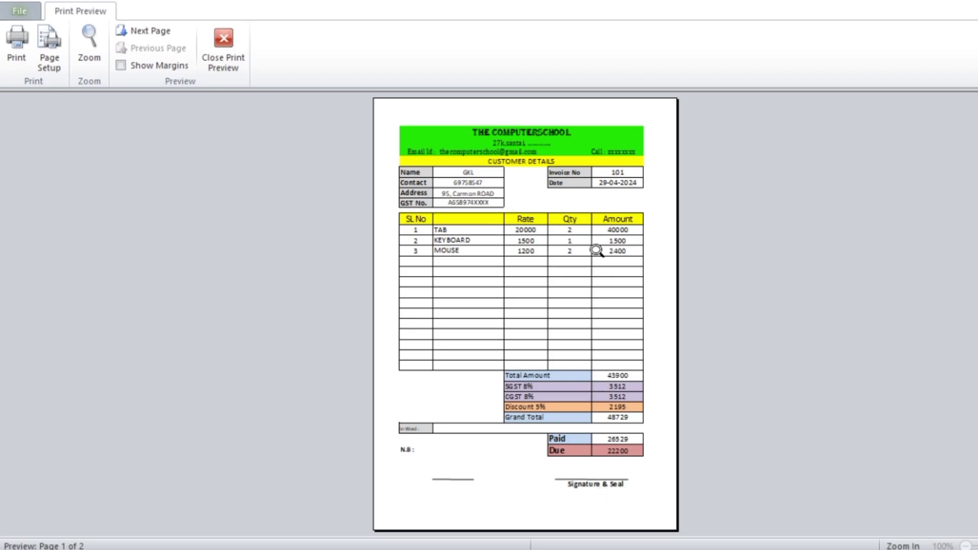
pyautogui.click(223, 51)
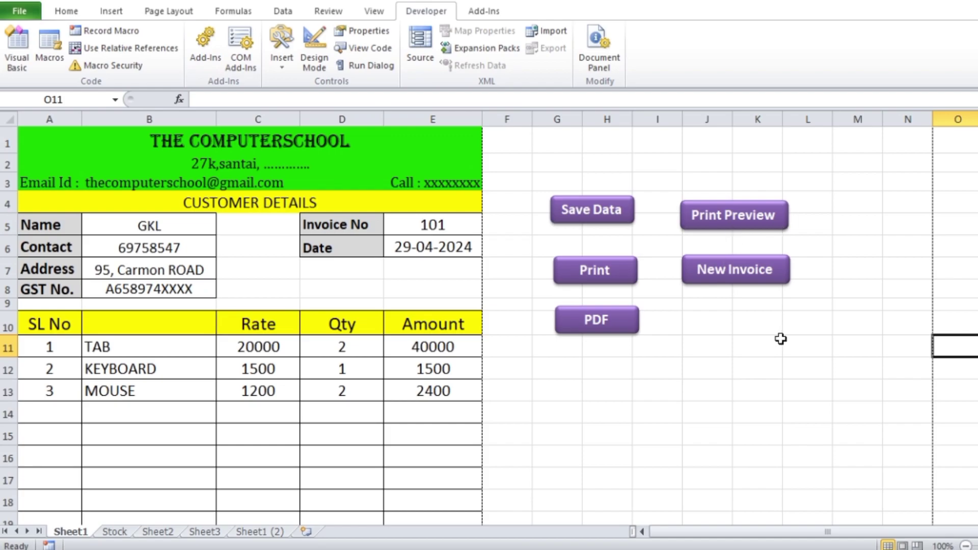
pyautogui.click(780, 339)
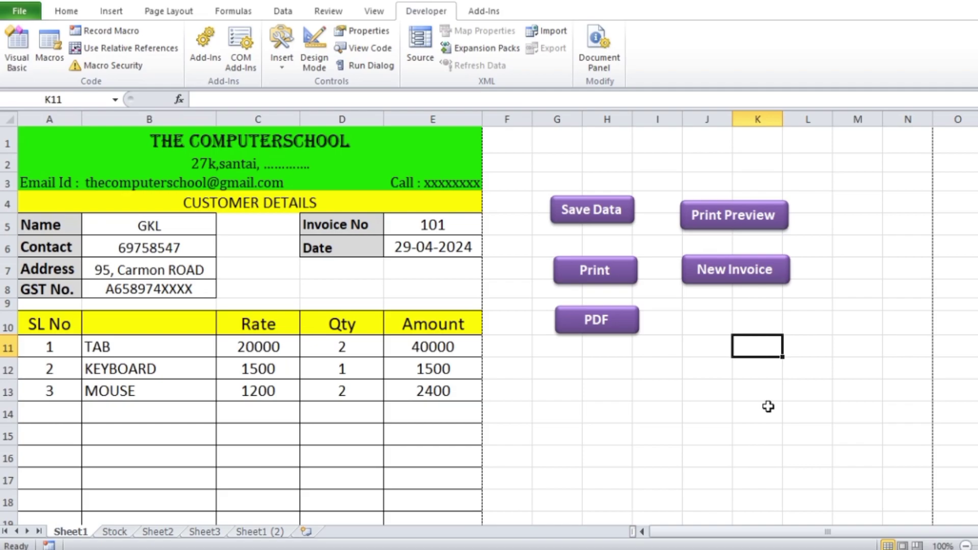
# Step: In the VBA editor, start Sub INVOICEPDF() with the line Sheet1.Range(
pyautogui.click(698, 390)
pyautogui.hotkey('alt', 'F11')
pyautogui.write('Sub')
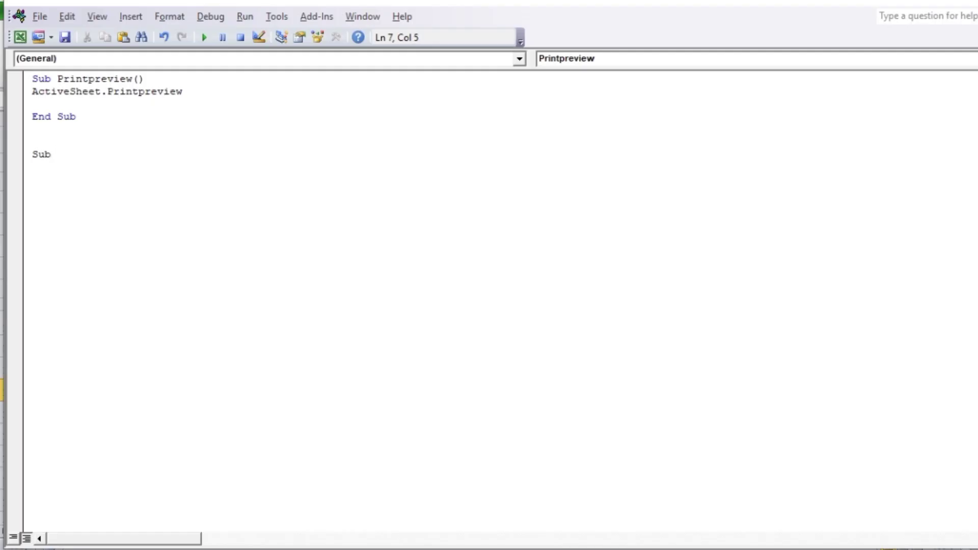
pyautogui.write(' P')
pyautogui.write('DF')
pyautogui.press('BackSpace')
pyautogui.press('BackSpace')
pyautogui.press('BackSpace')
pyautogui.write('NV')
pyautogui.write('OICE')
pyautogui.write('PDF')
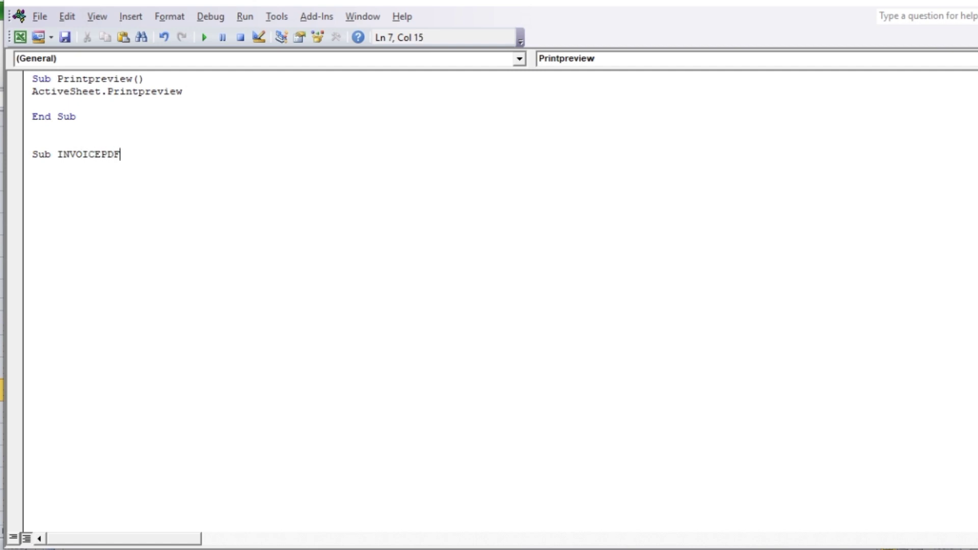
pyautogui.write('()')
pyautogui.press('Return')
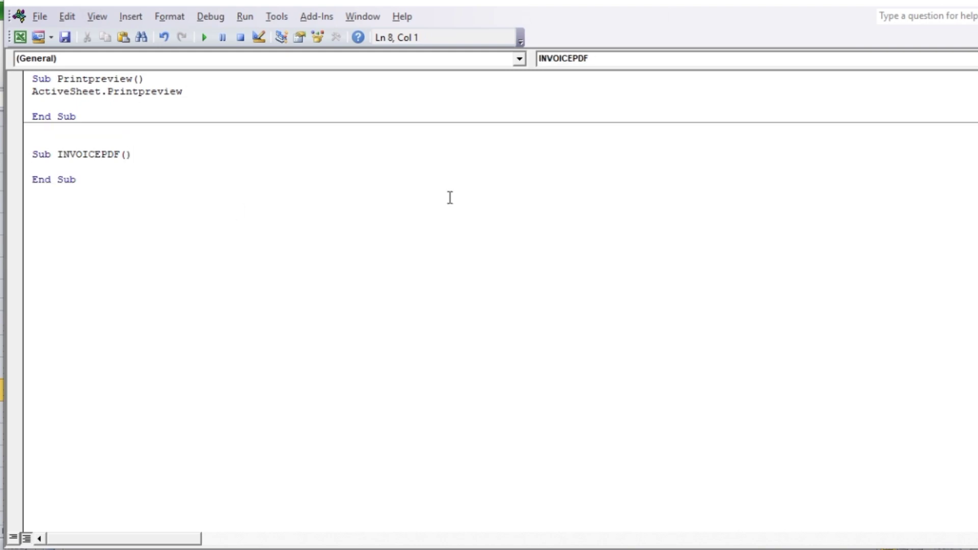
pyautogui.write('Sheet')
pyautogui.write('1.')
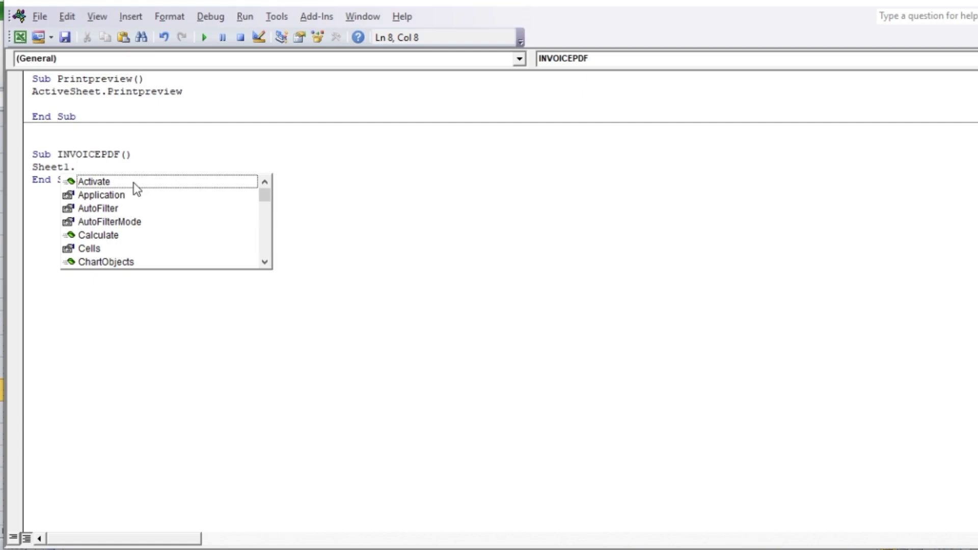
pyautogui.write('Range')
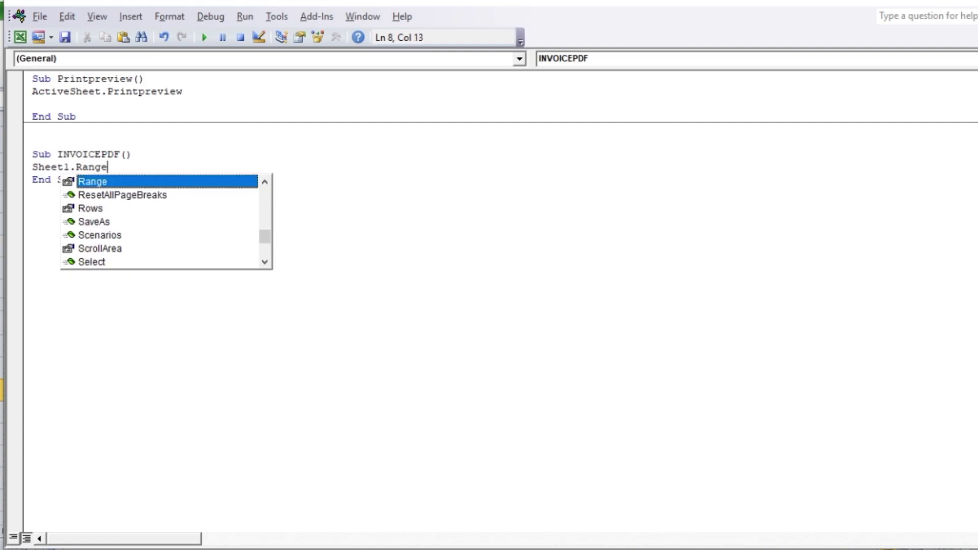
pyautogui.press('Escape')
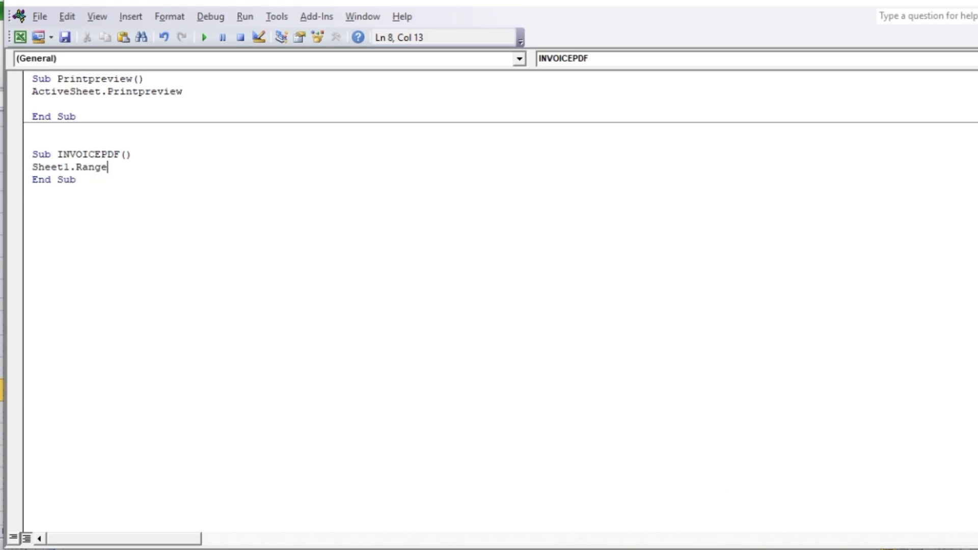
pyautogui.click(560, 496)
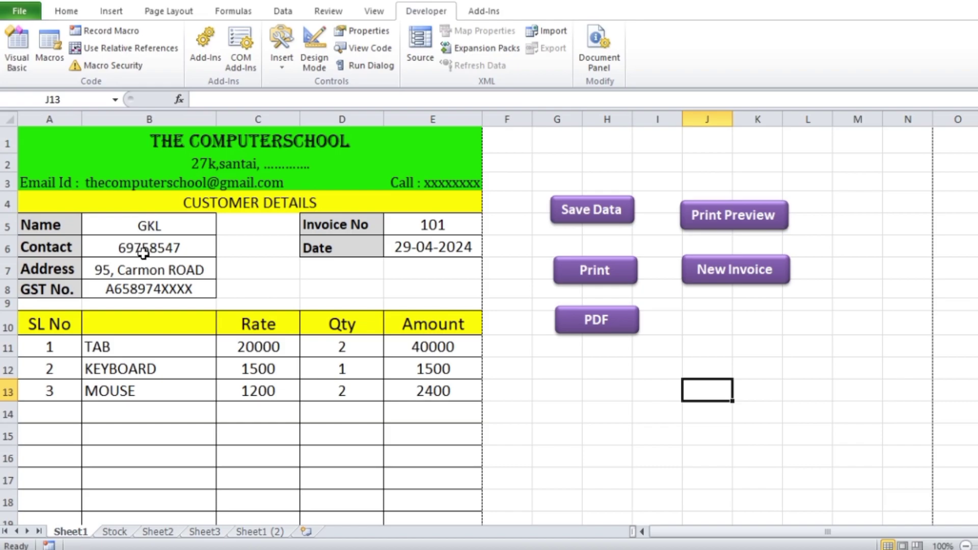
pyautogui.click(733, 514)
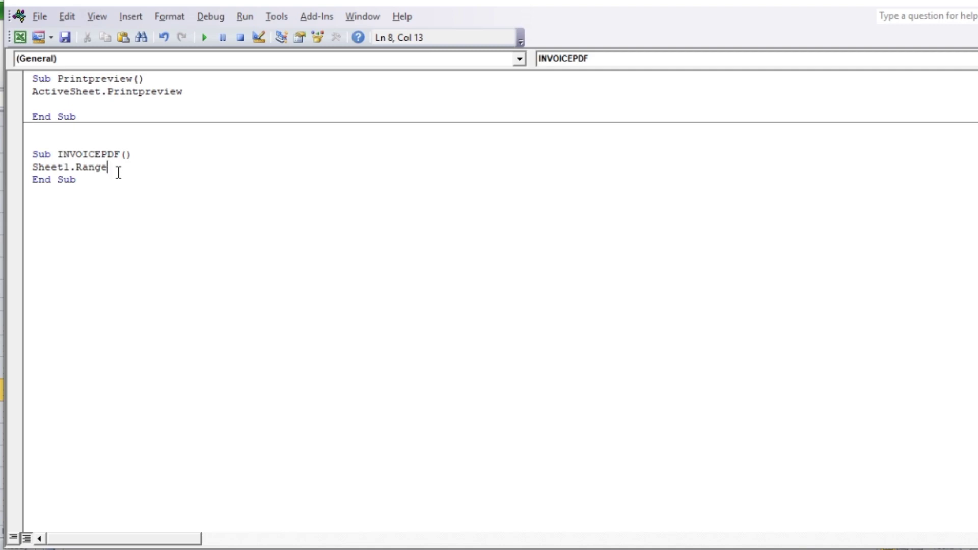
pyautogui.write('(')
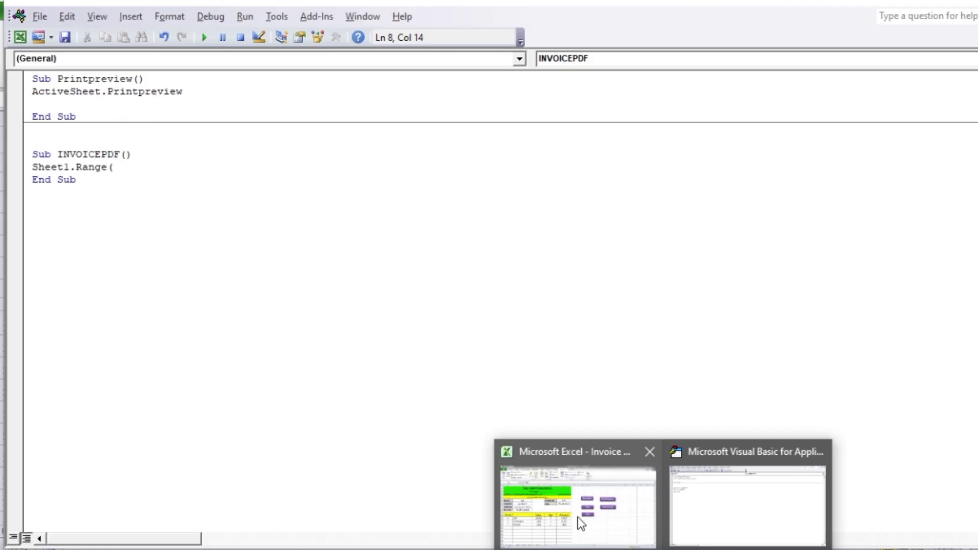
# Step: Confirm on the worksheet that the invoice spans cells A1 to E37
pyautogui.click(578, 517)
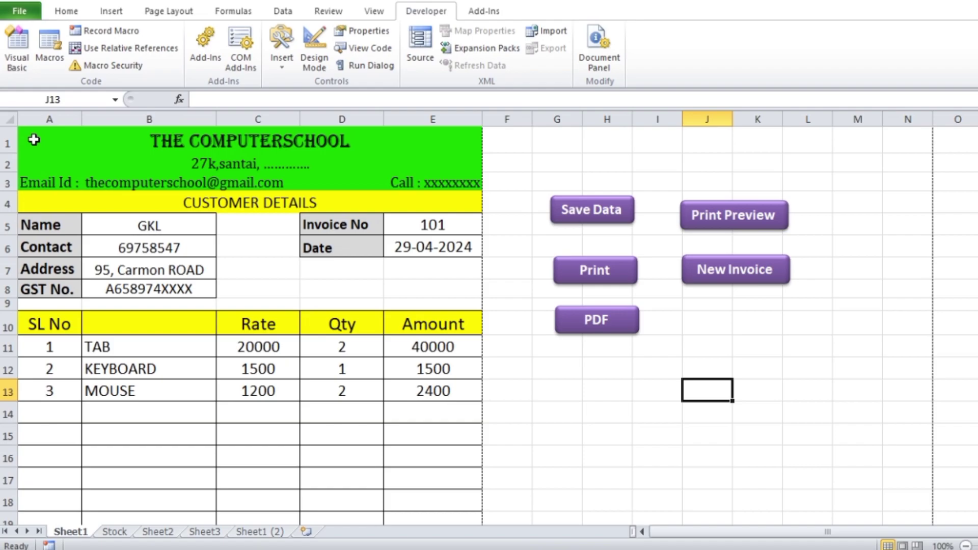
pyautogui.click(25, 134)
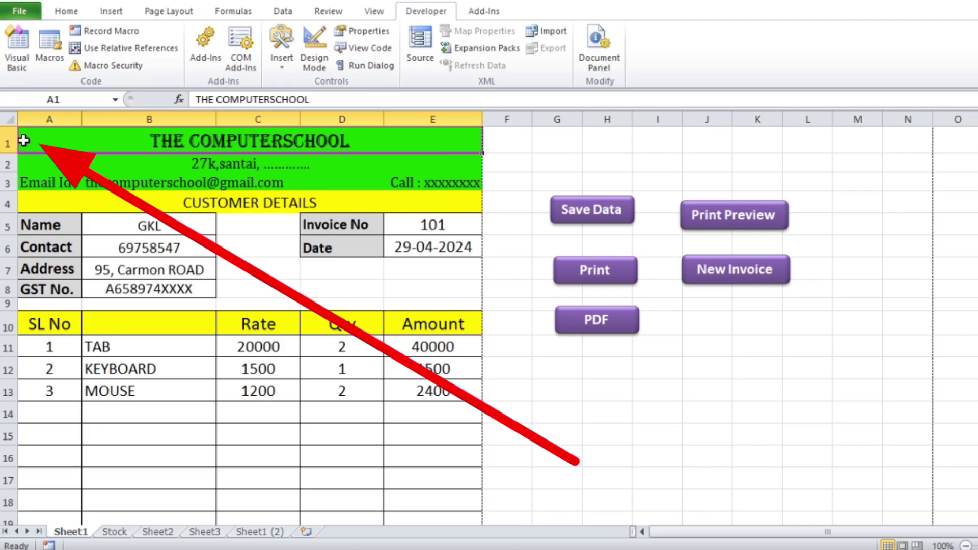
pyautogui.scroll(-5, 365, 303)
pyautogui.scroll(-3, 365, 303)
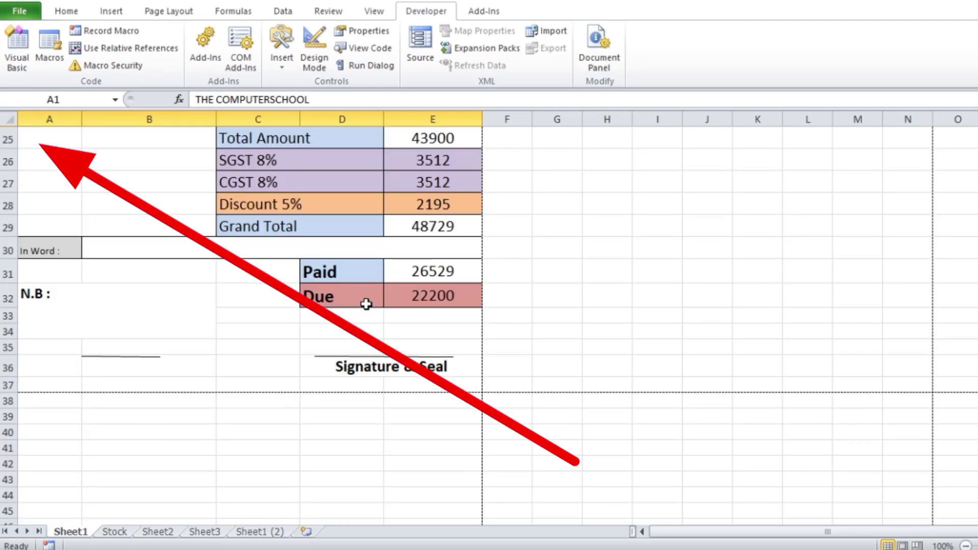
pyautogui.click(460, 388)
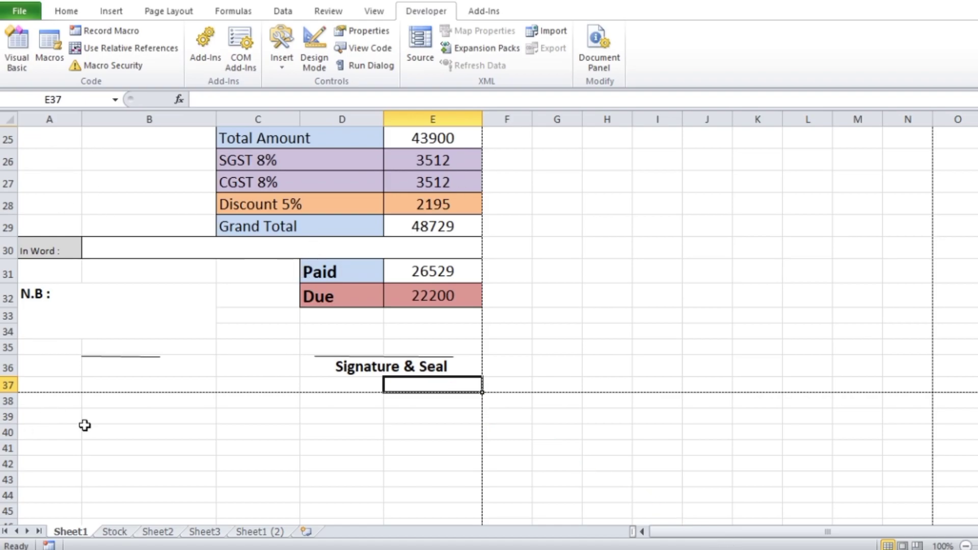
pyautogui.scroll(1, 434, 308)
pyautogui.scroll(7, 448, 249)
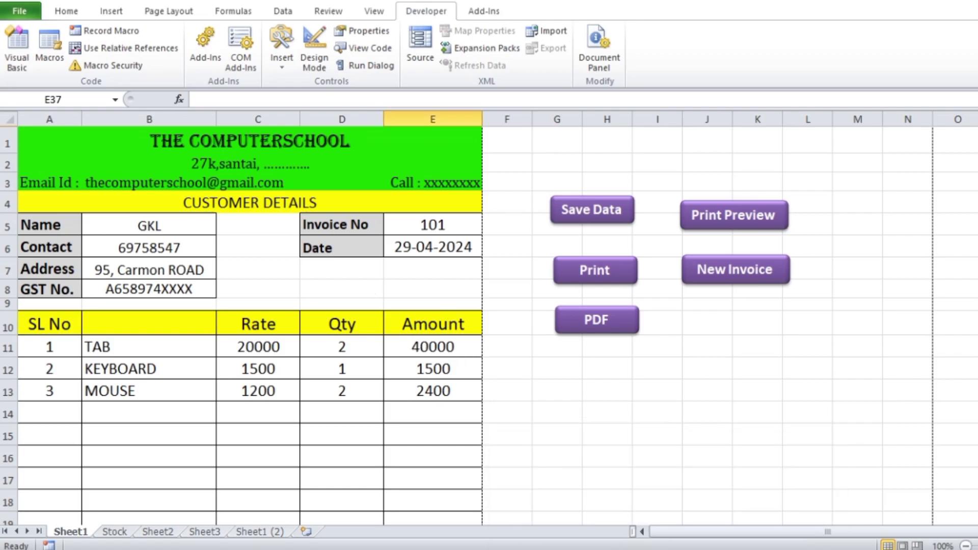
# Step: Extend the line to Sheet1.Range("A1:E37").ExportAsFixedFormat xlTypePDF, filename:=
pyautogui.click(756, 511)
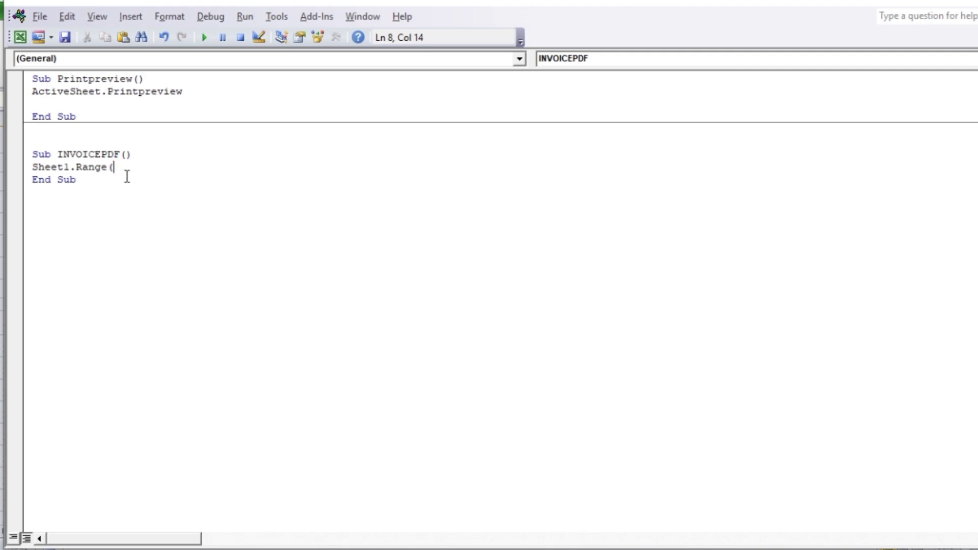
pyautogui.write('"A')
pyautogui.write('1:')
pyautogui.write('E')
pyautogui.write('37')
pyautogui.write('"')
pyautogui.write(')')
pyautogui.write('.')
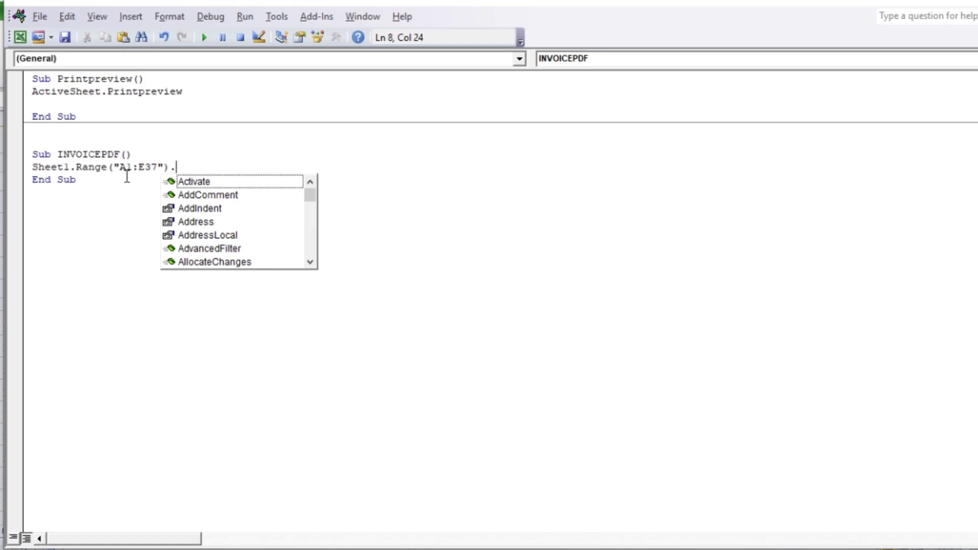
pyautogui.write('Ex')
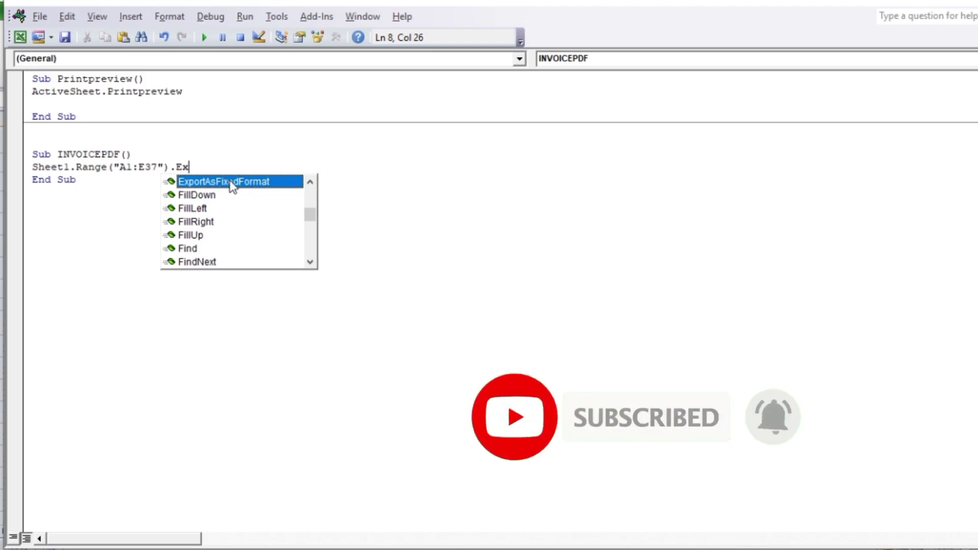
pyautogui.doubleClick(234, 183)
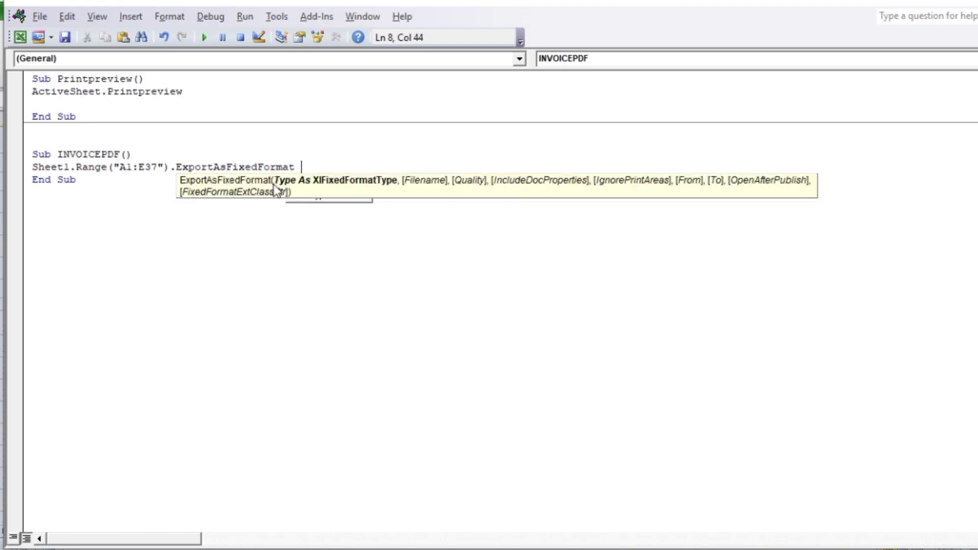
pyautogui.write('x')
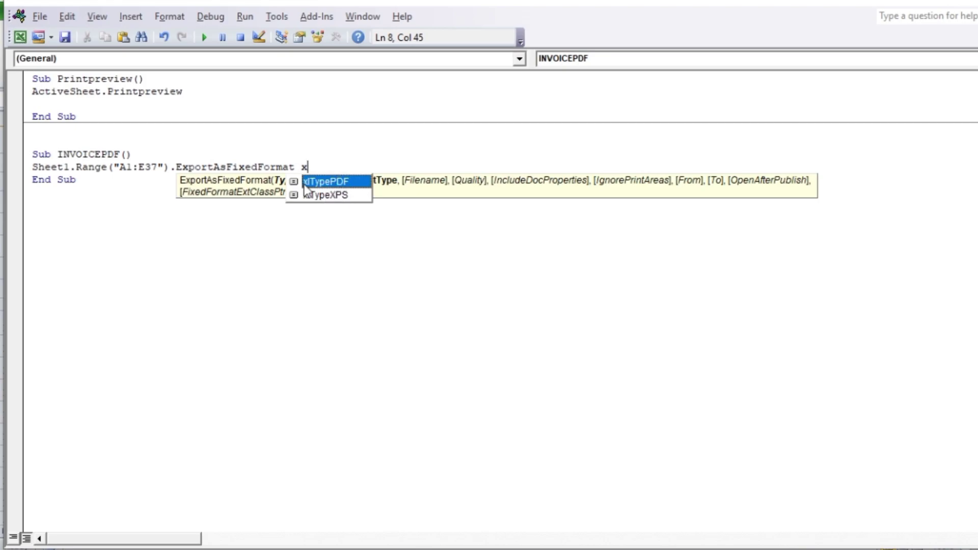
pyautogui.doubleClick(340, 182)
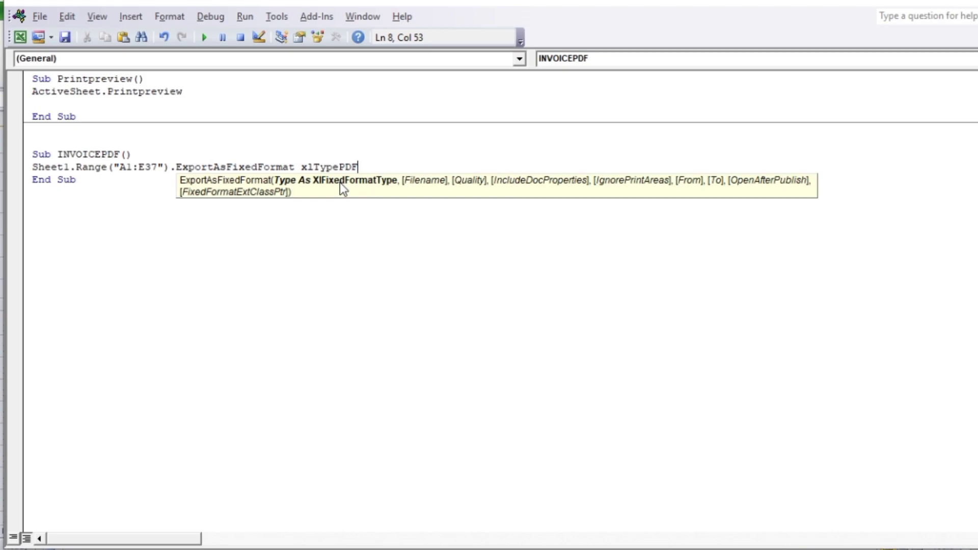
pyautogui.write(',')
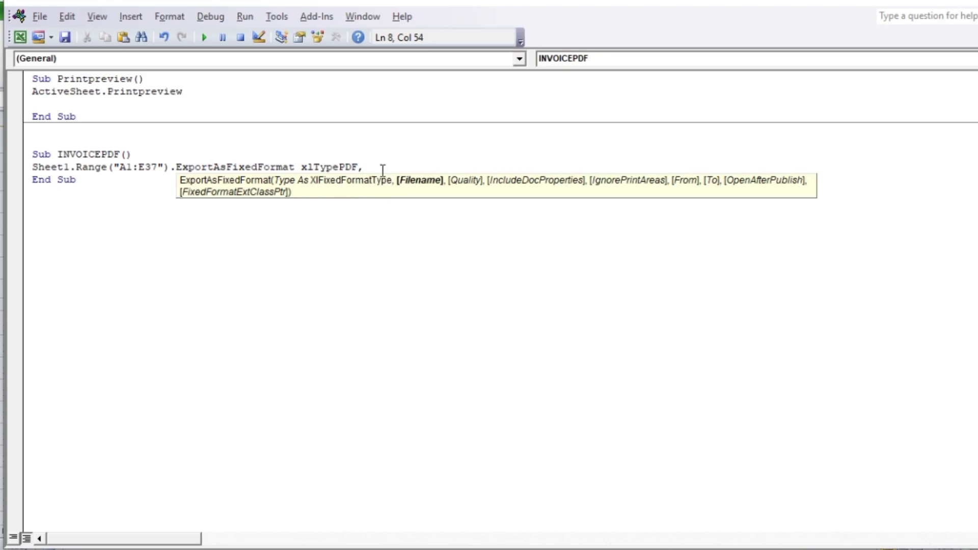
pyautogui.write('filena')
pyautogui.write('me')
pyautogui.write(':')
pyautogui.write('=')
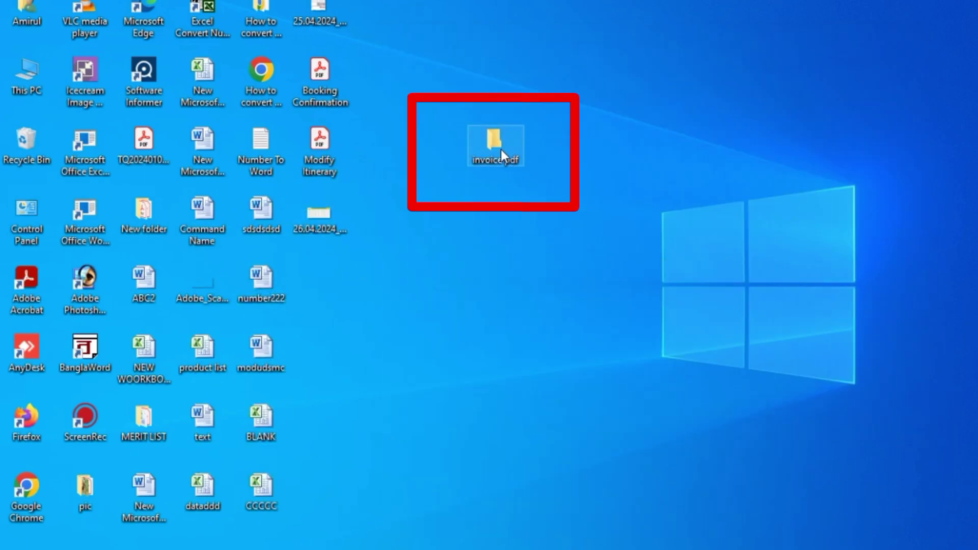
# Step: Open the invoice pdf desktop folder and copy its full path from the address bar
pyautogui.doubleClick(500, 149)
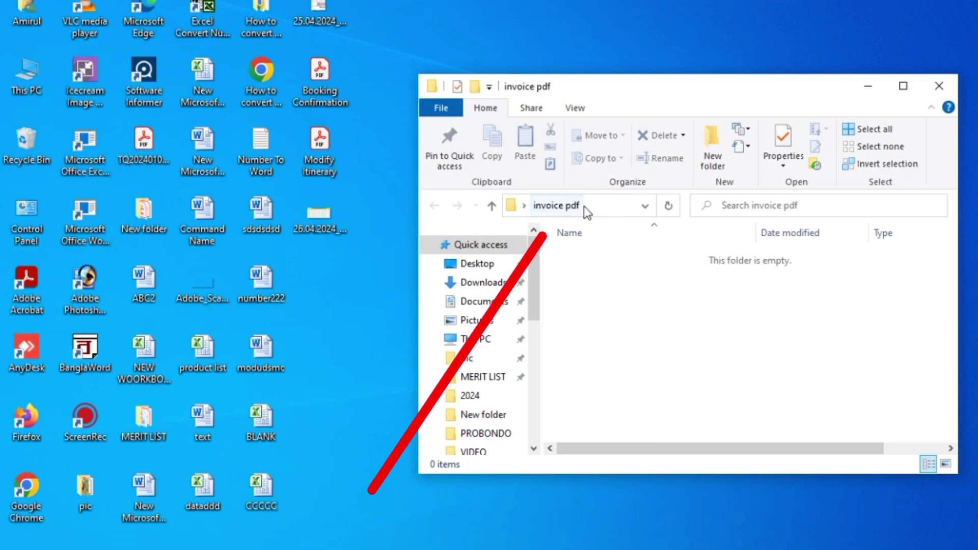
pyautogui.click(587, 206)
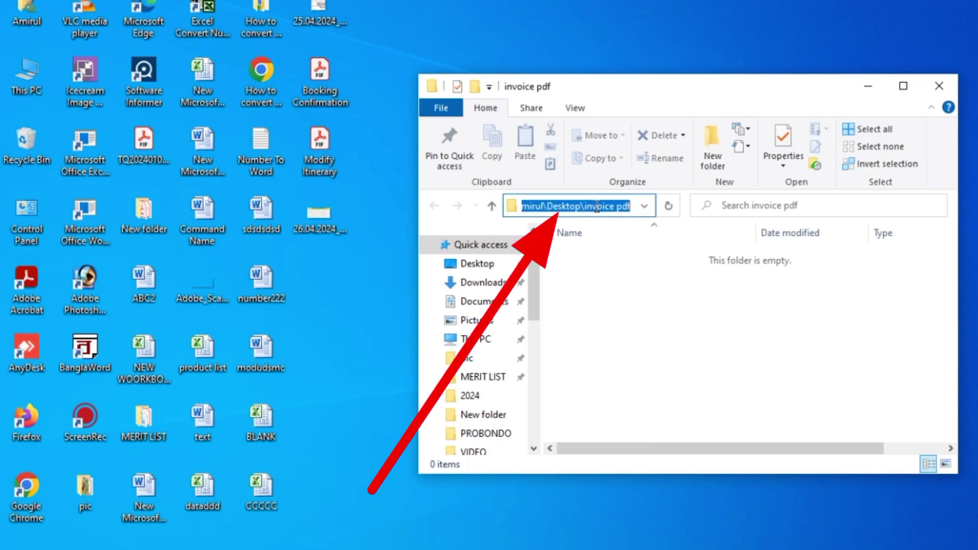
pyautogui.rightClick(594, 207)
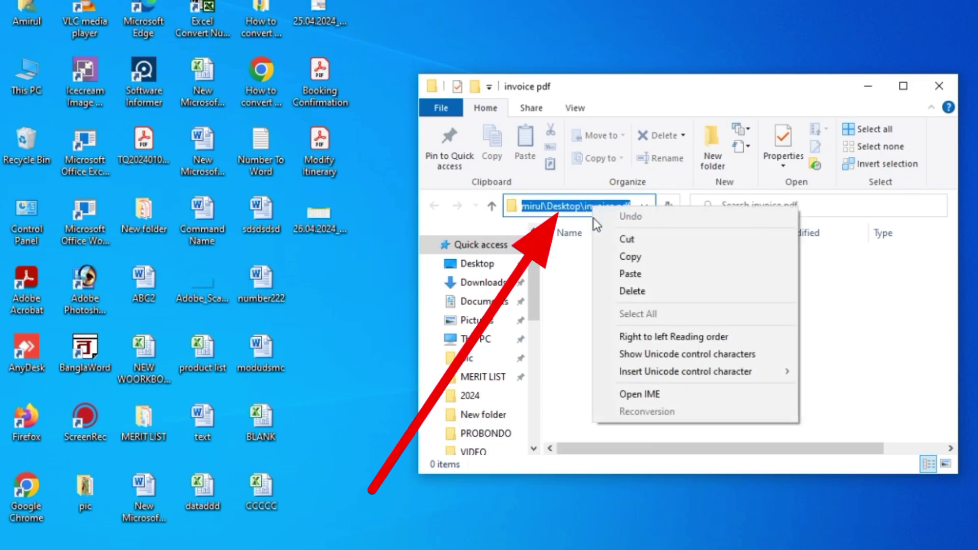
pyautogui.click(631, 258)
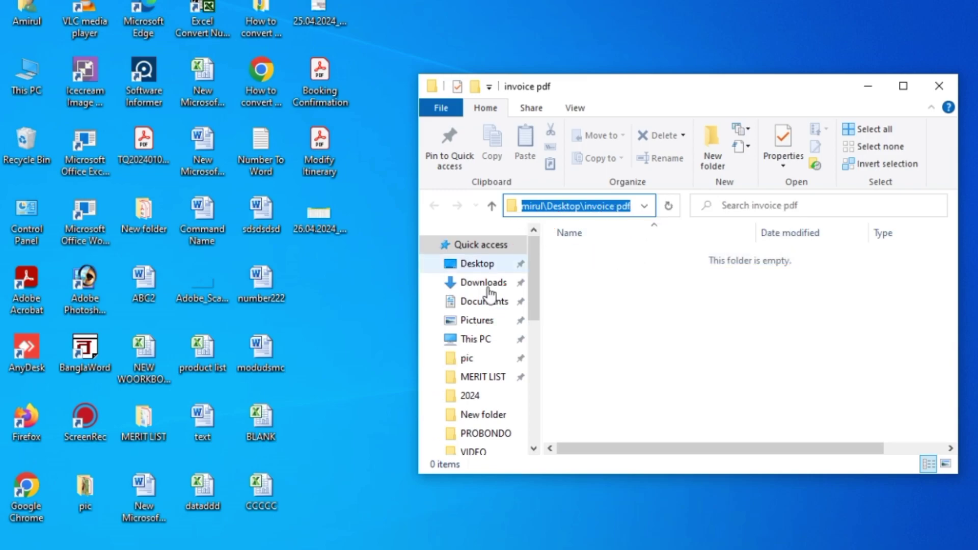
# Step: Set filename:= to the Desktop invoice pdf folder path followed by \" & sheet1.Range("
pyautogui.click(744, 521)
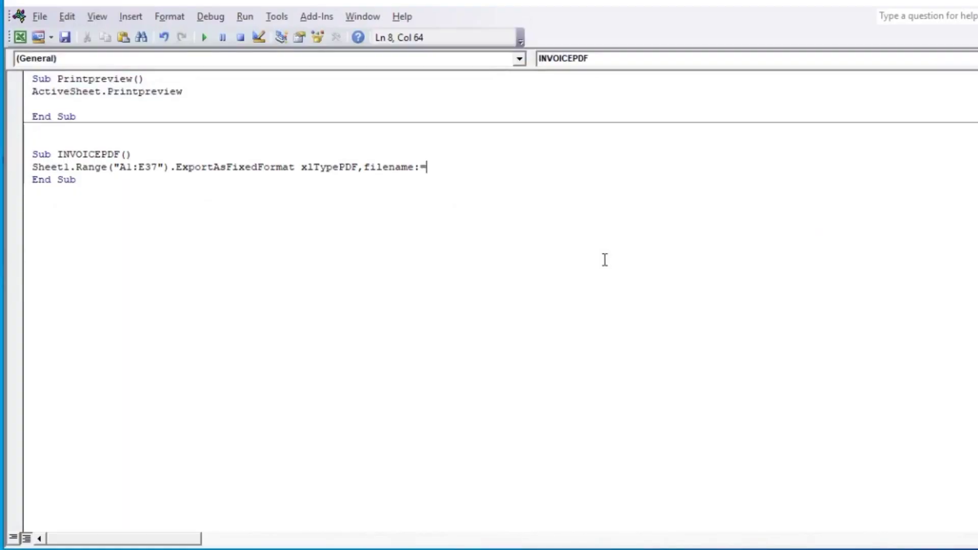
pyautogui.write('"')
pyautogui.write('C:\\Users\\Amirul\\Desktop\\invoice pdf')
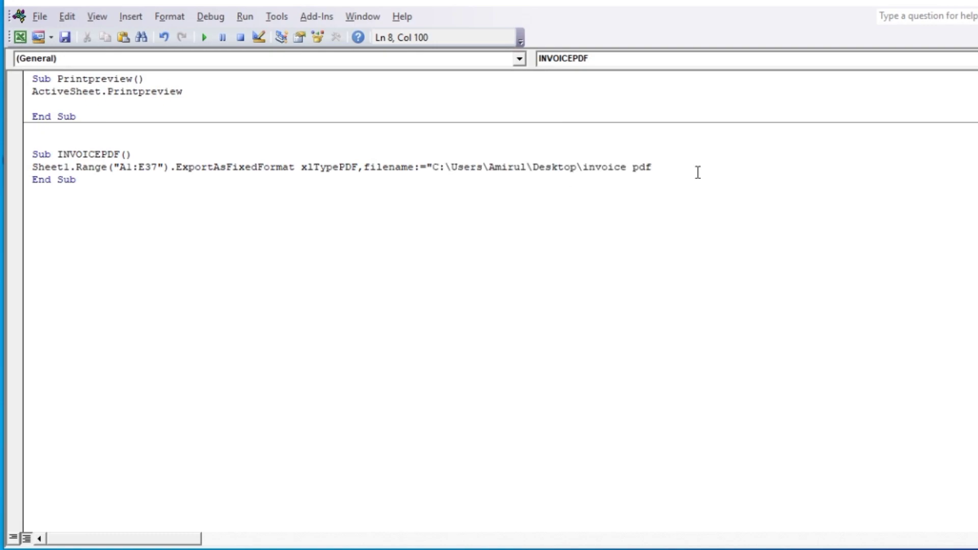
pyautogui.write('\\')
pyautogui.write('"')
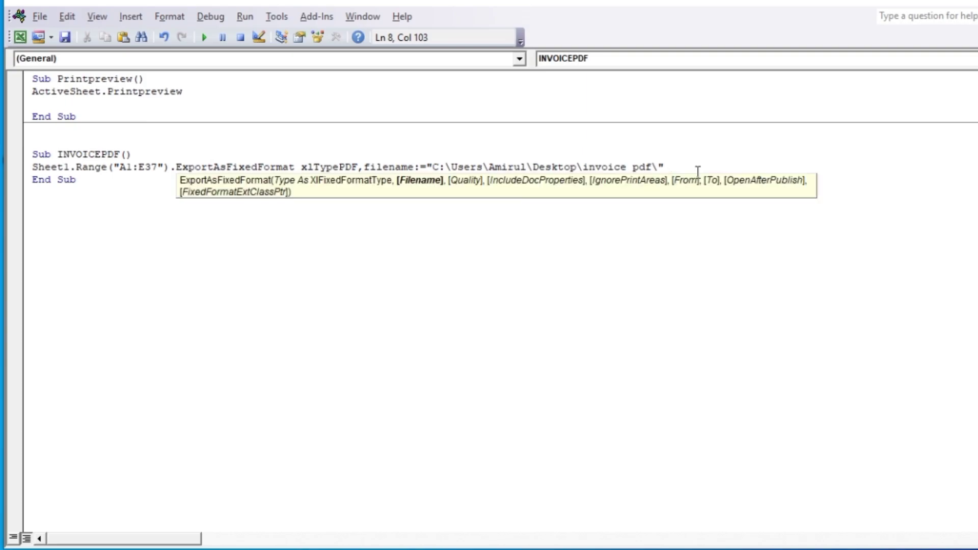
pyautogui.write(' &')
pyautogui.write(' shee')
pyautogui.write('t1')
pyautogui.write('.')
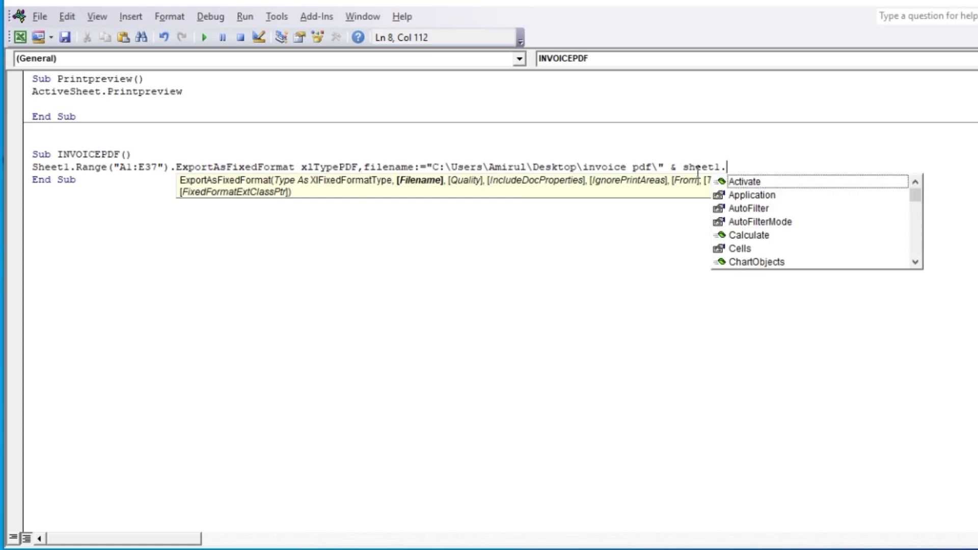
pyautogui.write('Range')
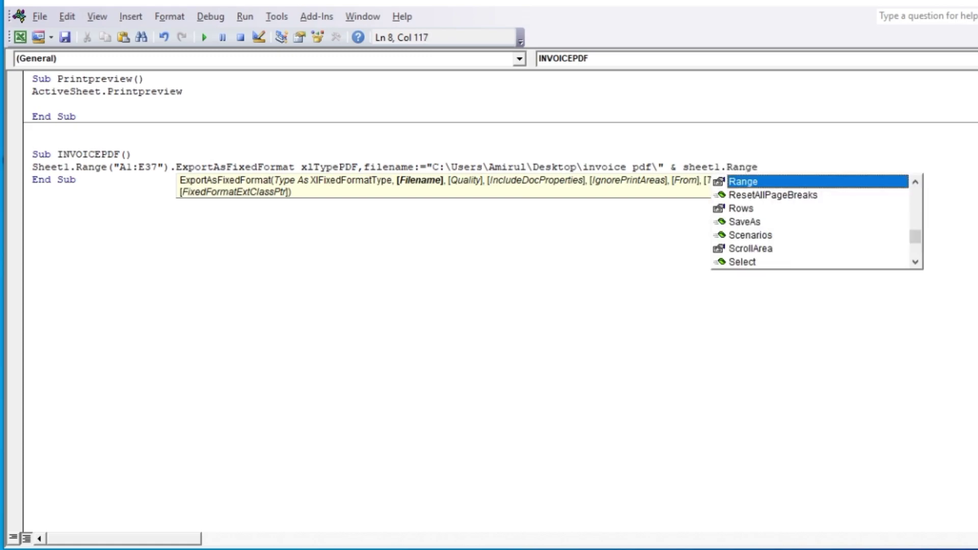
pyautogui.write('(')
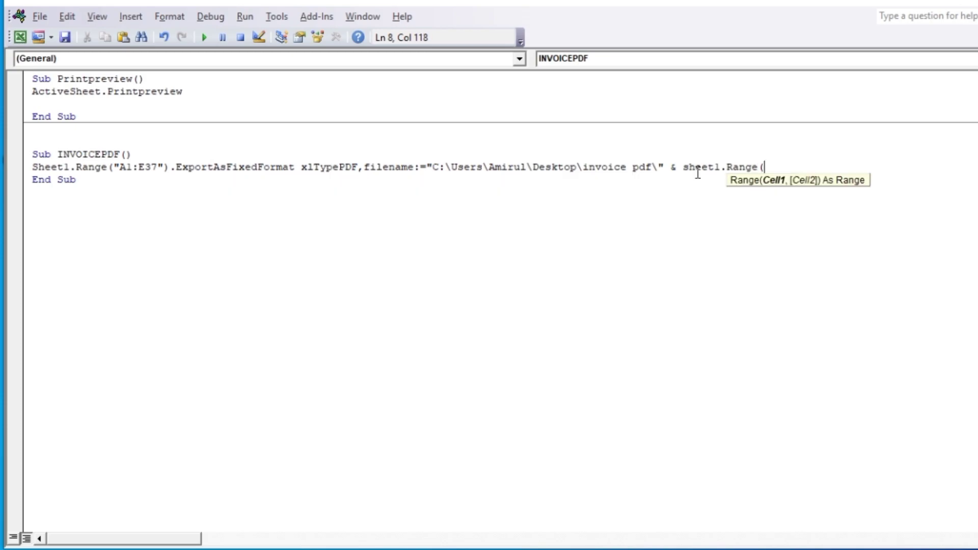
pyautogui.write('"')
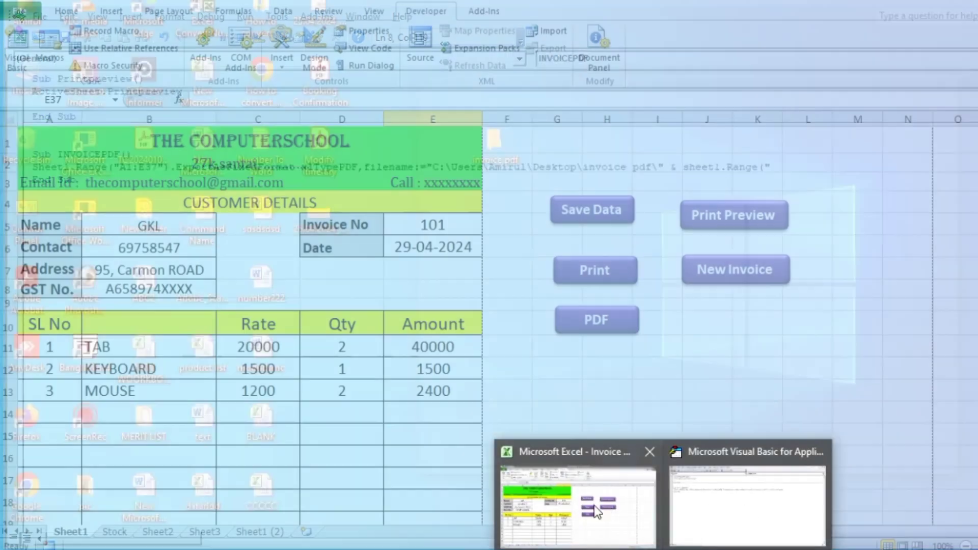
pyautogui.click(596, 510)
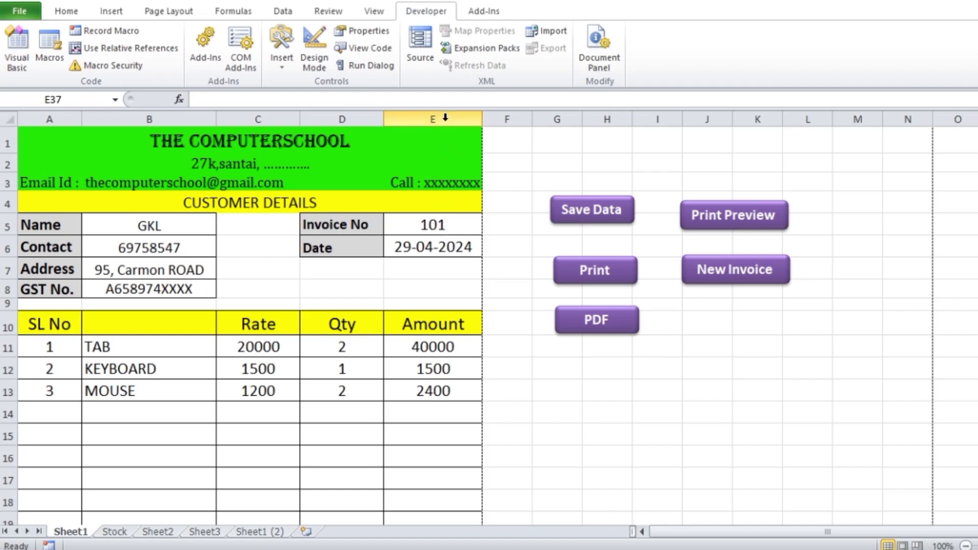
# Step: Check the invoice number in E5 and customer name in B5, then return to the code
pyautogui.click(443, 230)
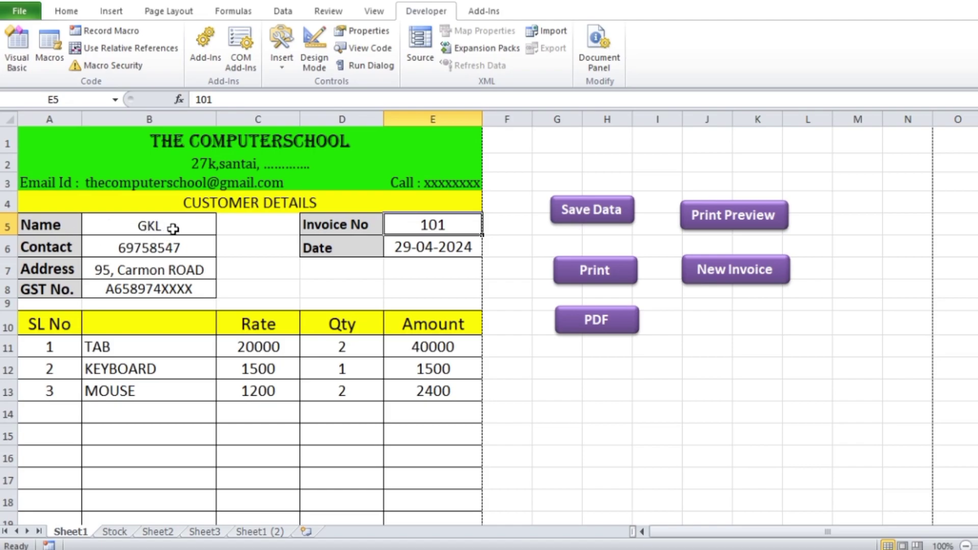
pyautogui.click(154, 228)
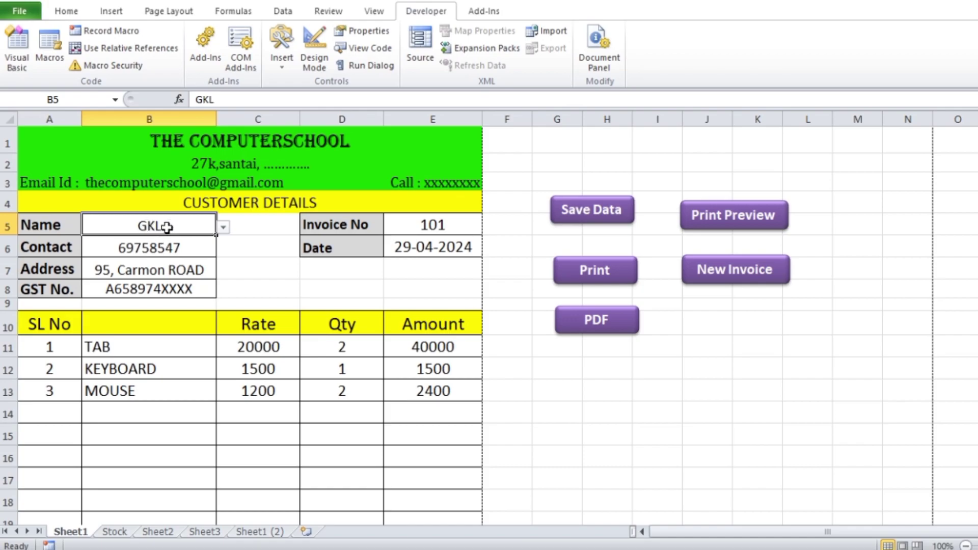
pyautogui.click(453, 227)
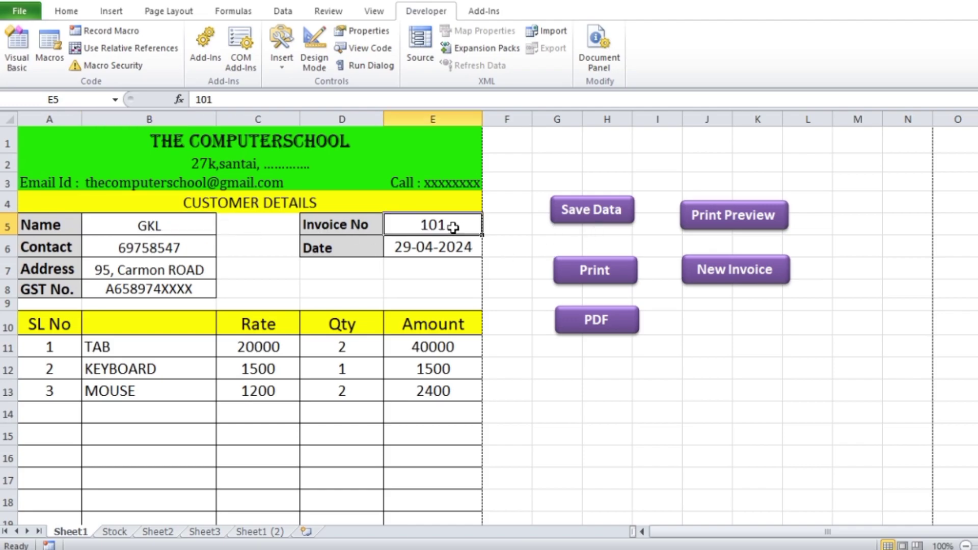
pyautogui.click(153, 230)
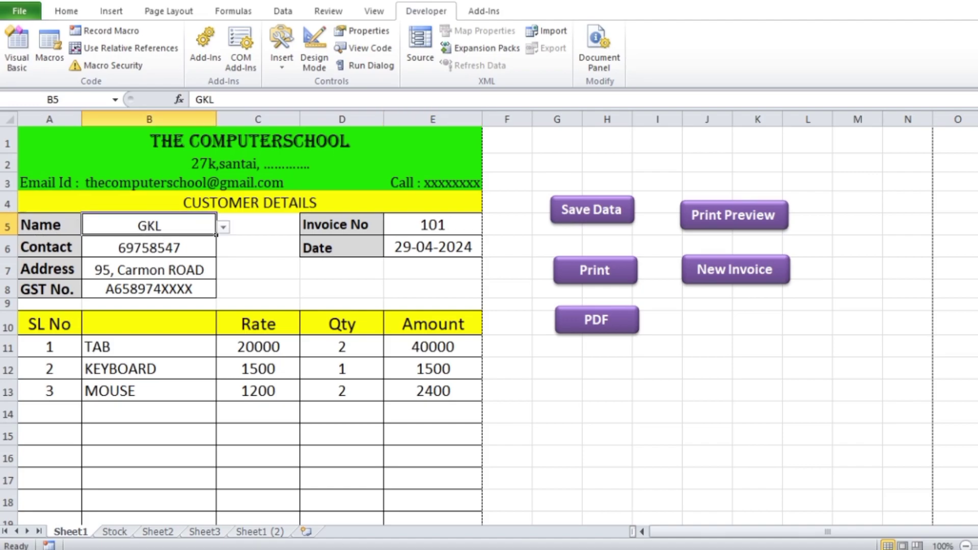
pyautogui.click(721, 533)
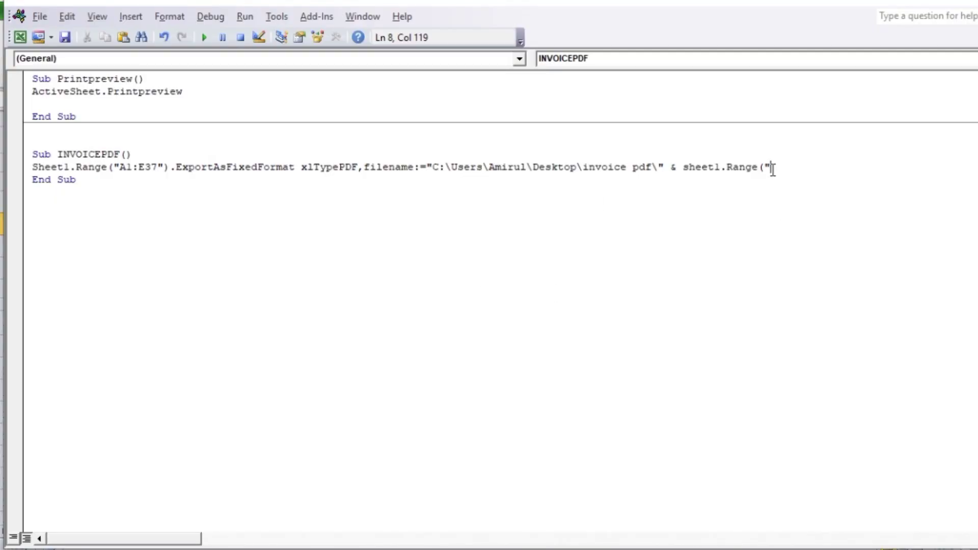
# Step: Complete the filename with Sheet1.Range("B5").Value, correcting the lowercase b
pyautogui.write('b5"')
pyautogui.write(')')
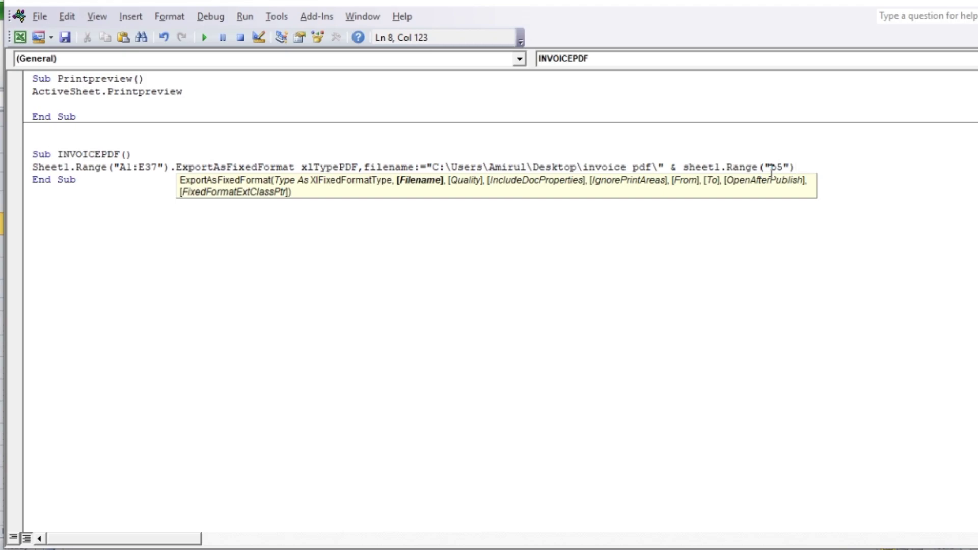
pyautogui.click(775, 168)
pyautogui.press('BackSpace')
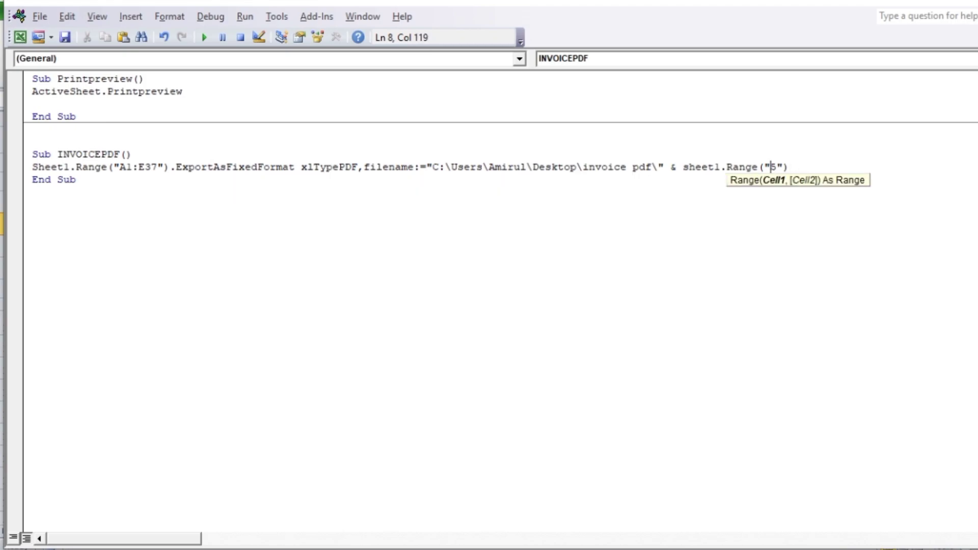
pyautogui.write('B')
pyautogui.click(792, 168)
pyautogui.click(799, 168)
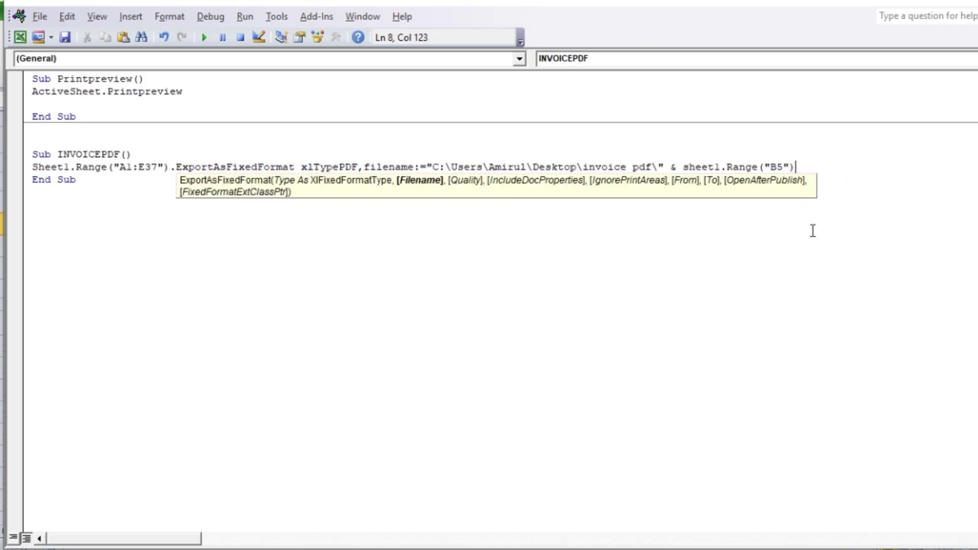
pyautogui.write('.')
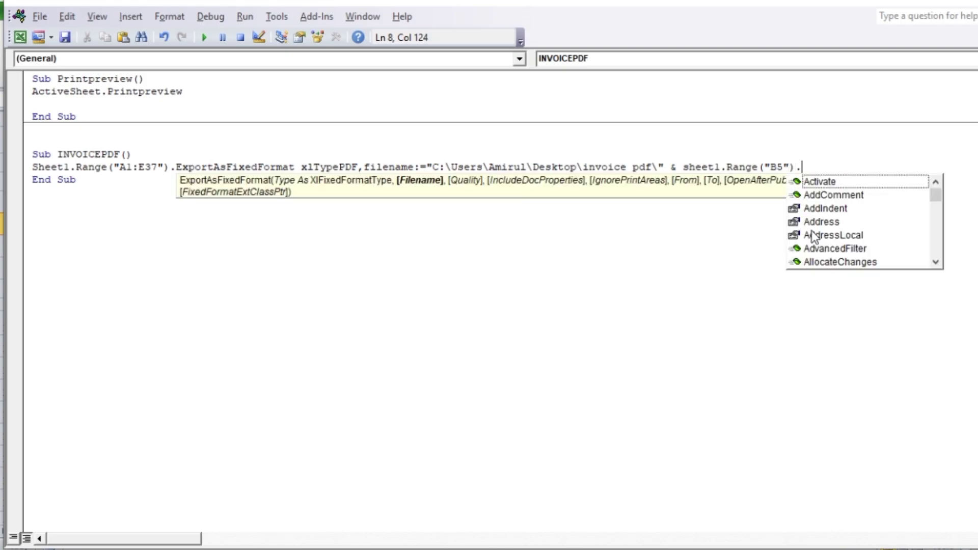
pyautogui.write('val')
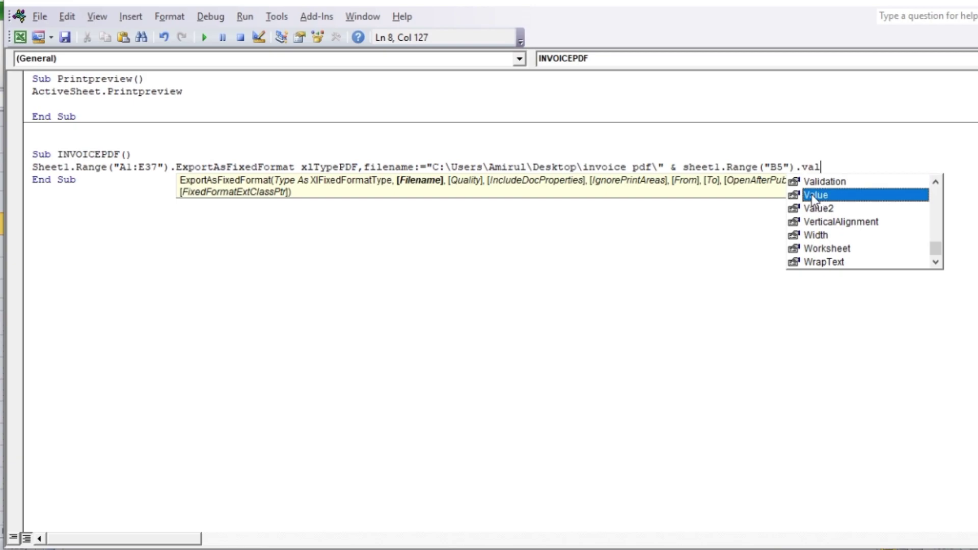
pyautogui.doubleClick(811, 195)
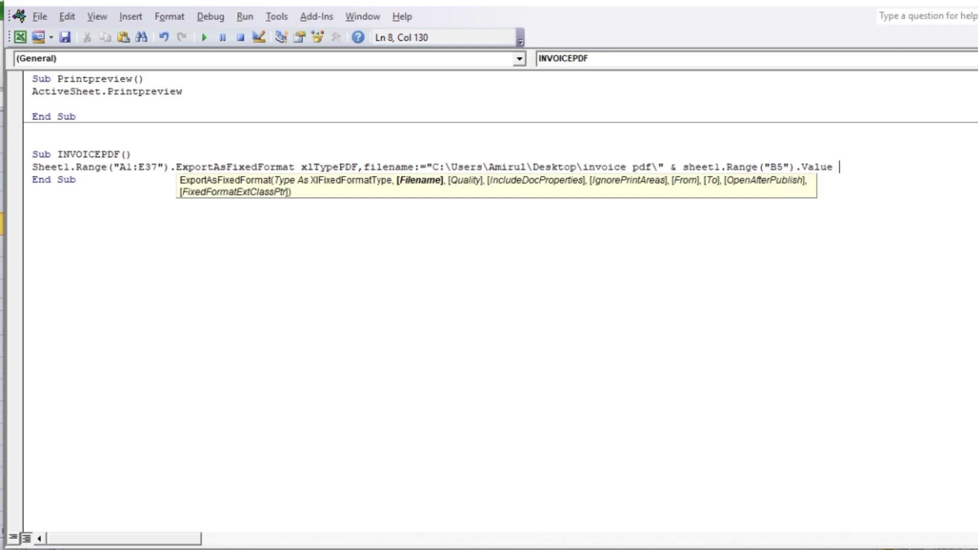
pyautogui.click(836, 167)
pyautogui.write(',')
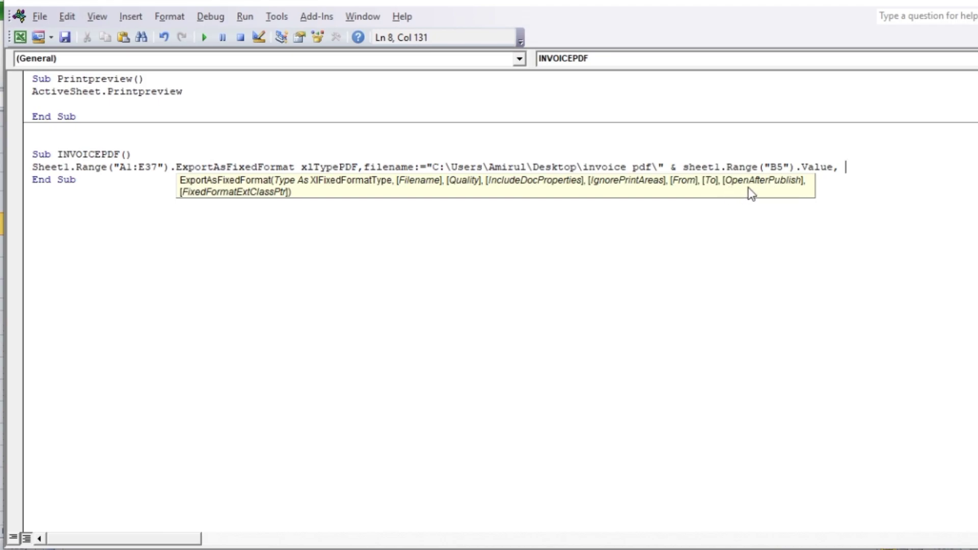
# Step: Add OpenAfterPublish:=True to finish the export line
pyautogui.write('Open')
pyautogui.write('AfterPu')
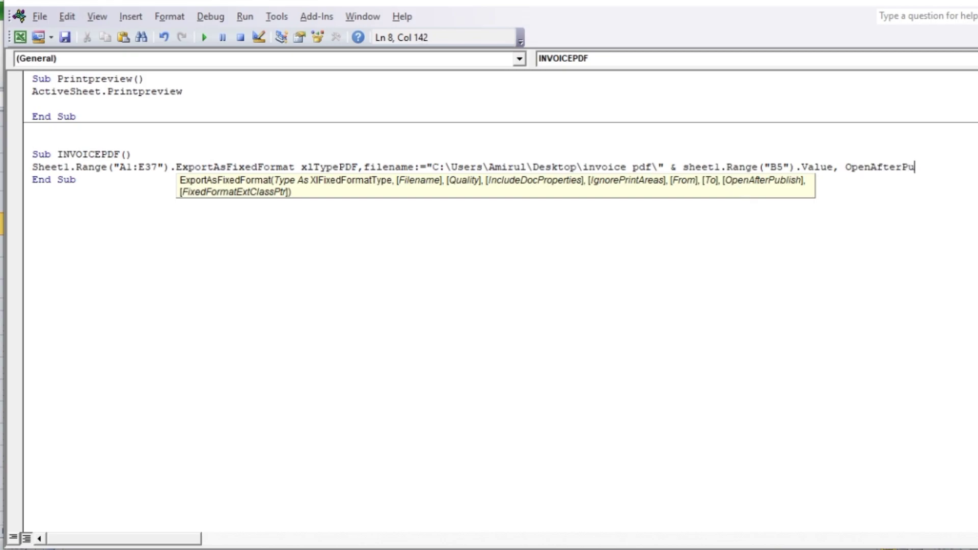
pyautogui.write('blish')
pyautogui.write(';')
pyautogui.press('BackSpace')
pyautogui.write(':=')
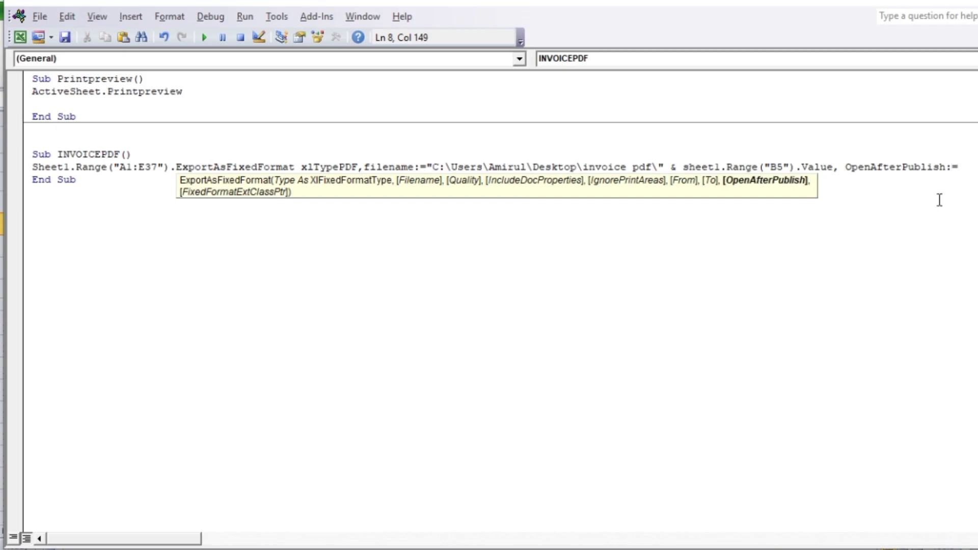
pyautogui.write('tru')
pyautogui.write('eeeeeeee')
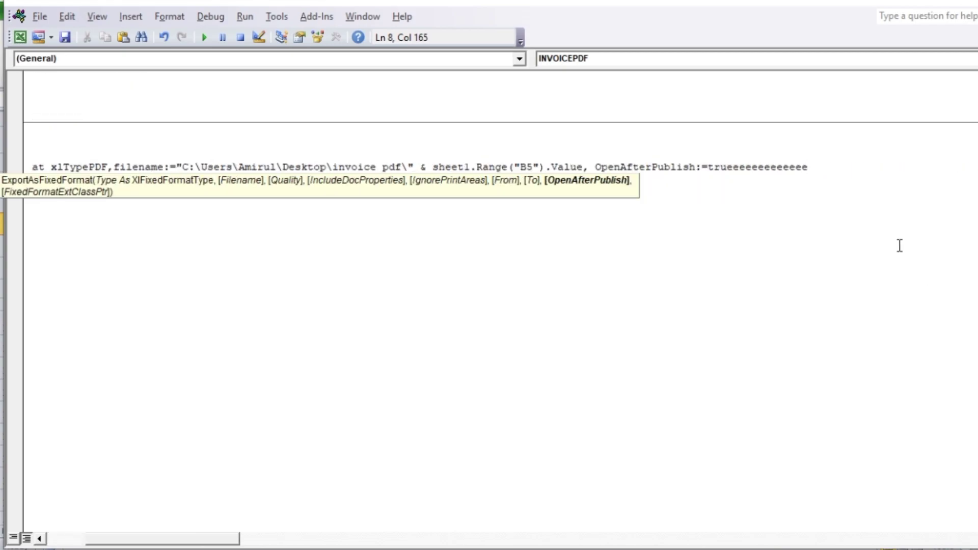
pyautogui.write('ee')
pyautogui.press('BackSpace')
pyautogui.press('BackSpace')
pyautogui.press('BackSpace')
pyautogui.press('BackSpace')
pyautogui.press('BackSpace')
pyautogui.press('BackSpace')
pyautogui.press('BackSpace')
pyautogui.press('BackSpace')
pyautogui.press('BackSpace')
pyautogui.press('Return')
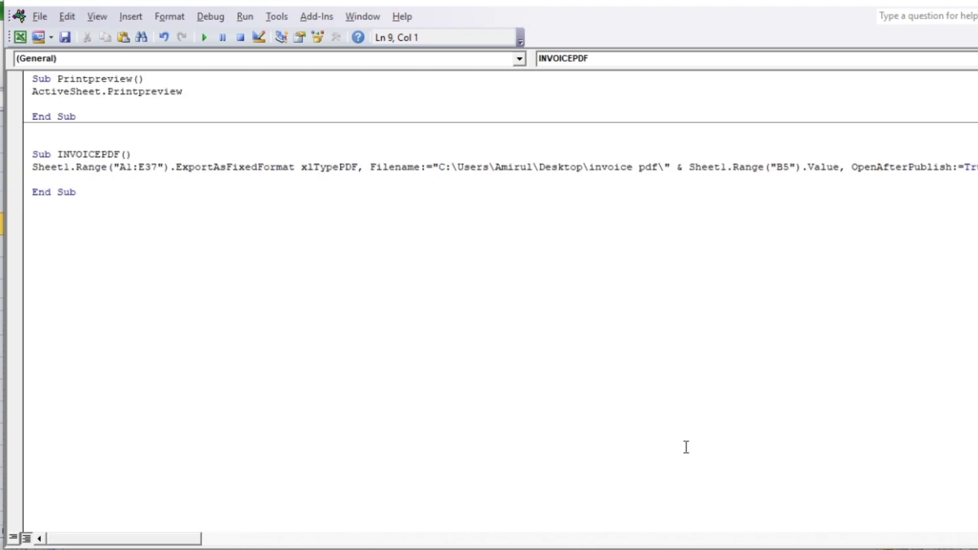
# Step: On the invoice sheet, assign the INVOICEPDF macro to the purple PDF shape
pyautogui.click(536, 493)
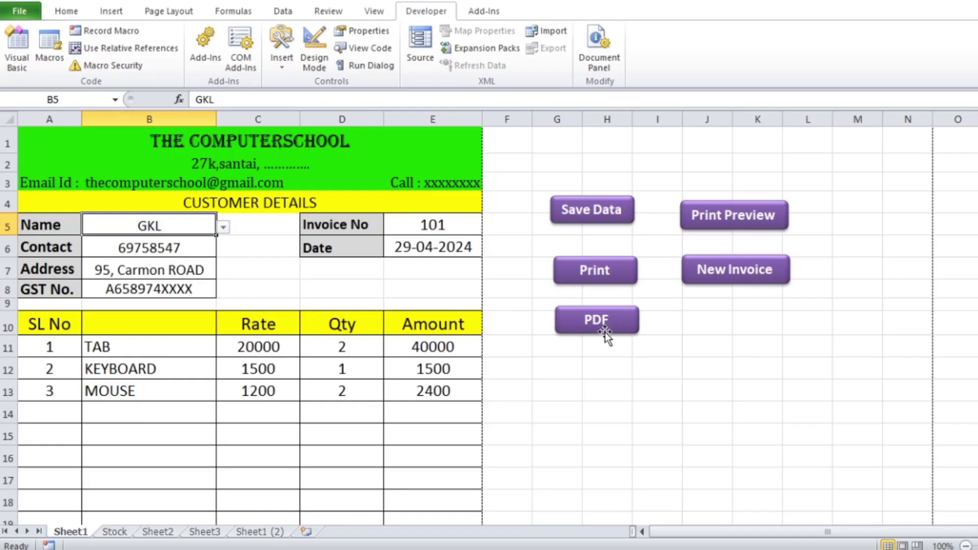
pyautogui.keyDown('ctrl'); pyautogui.click(622, 329); pyautogui.keyUp('ctrl')
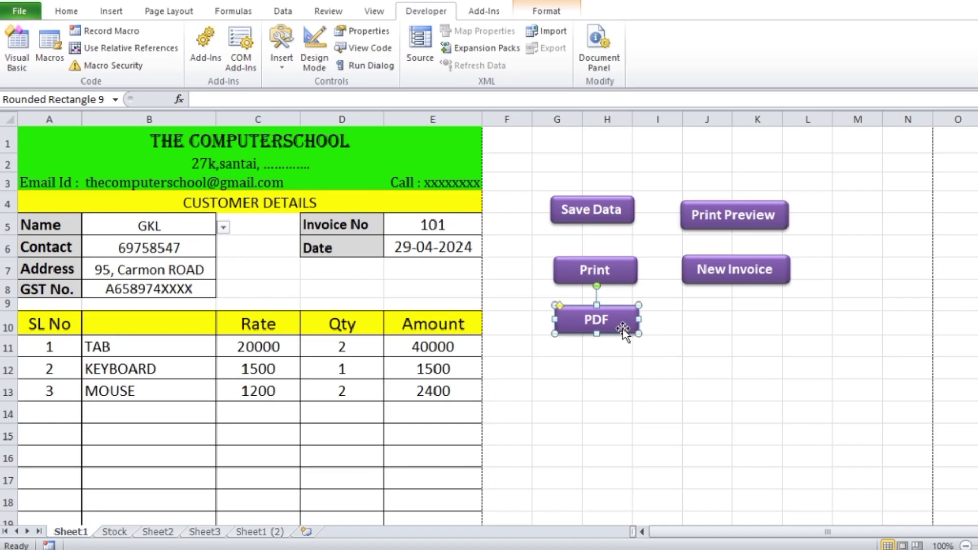
pyautogui.rightClick(625, 328)
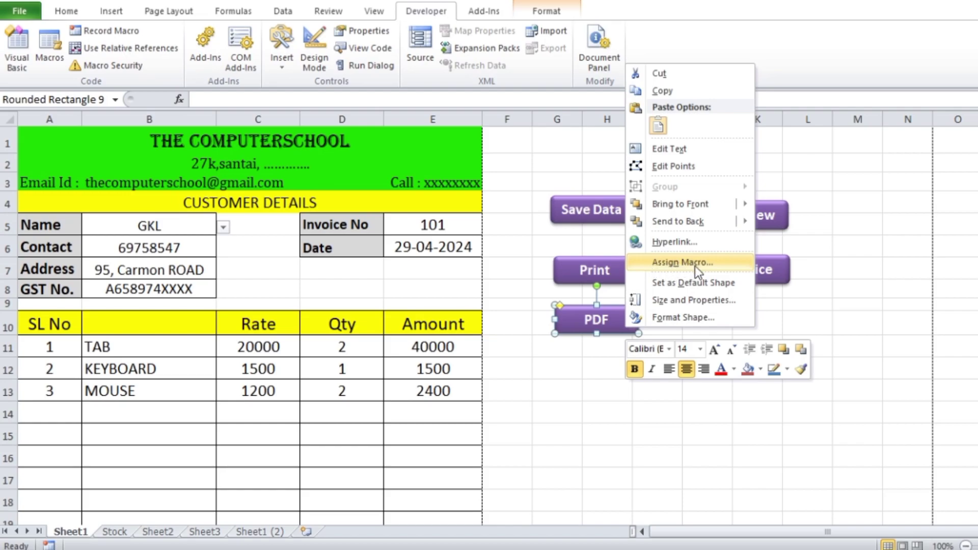
pyautogui.click(675, 263)
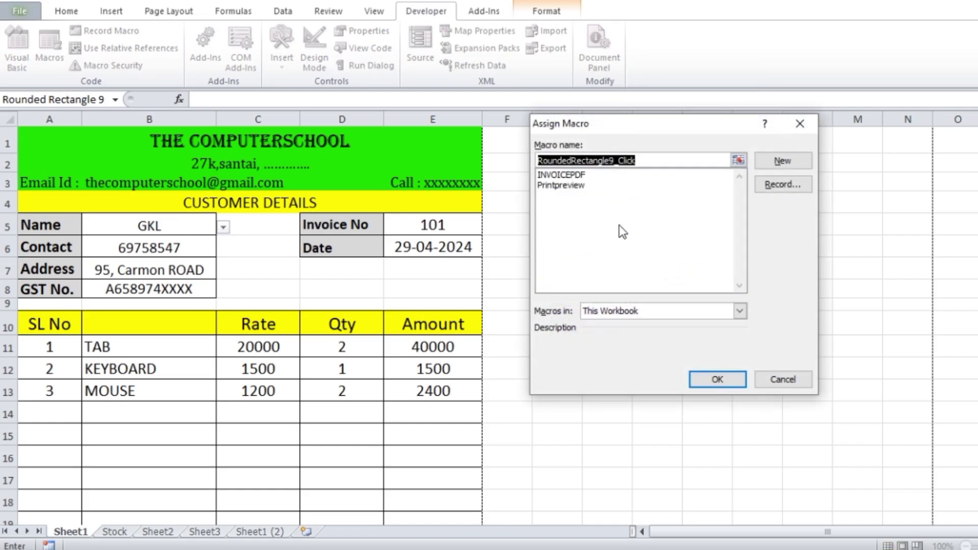
pyautogui.click(567, 176)
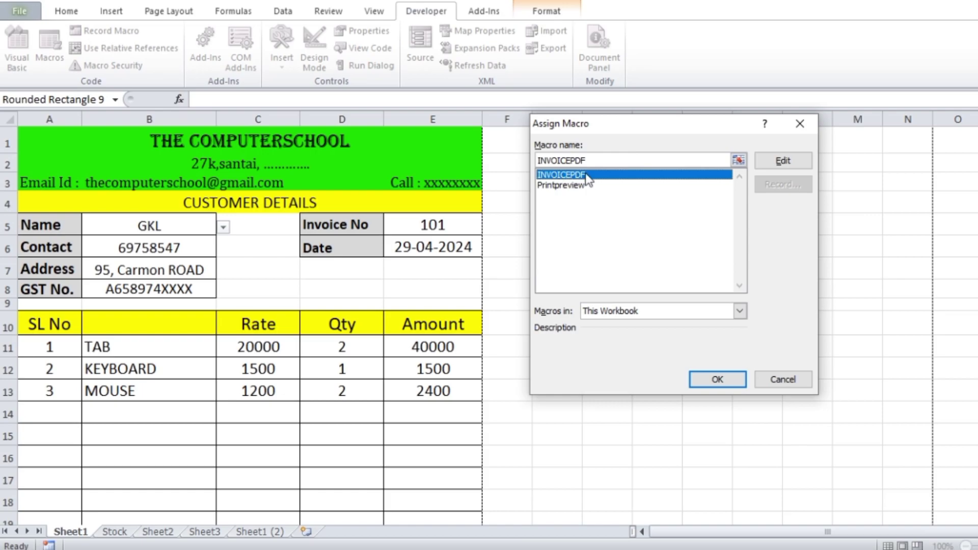
pyautogui.click(716, 379)
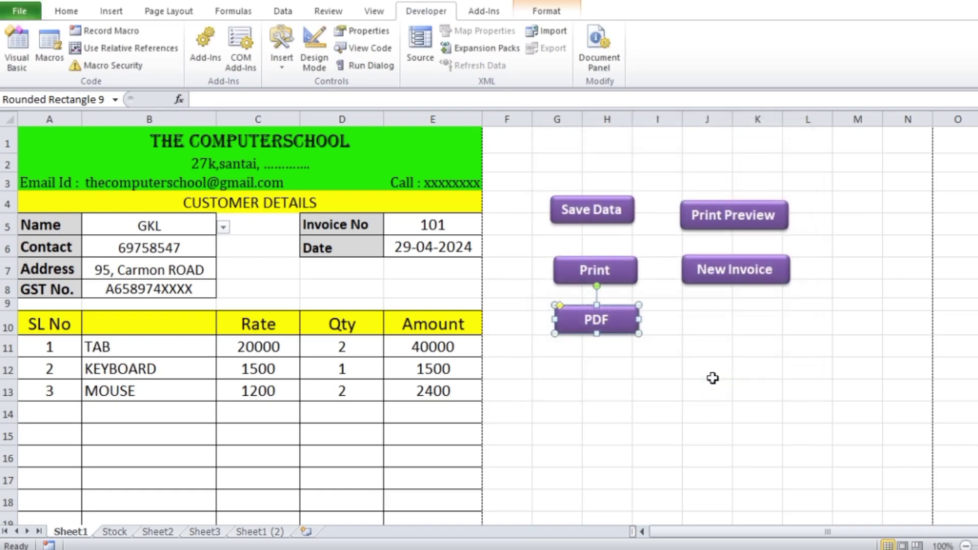
pyautogui.click(739, 390)
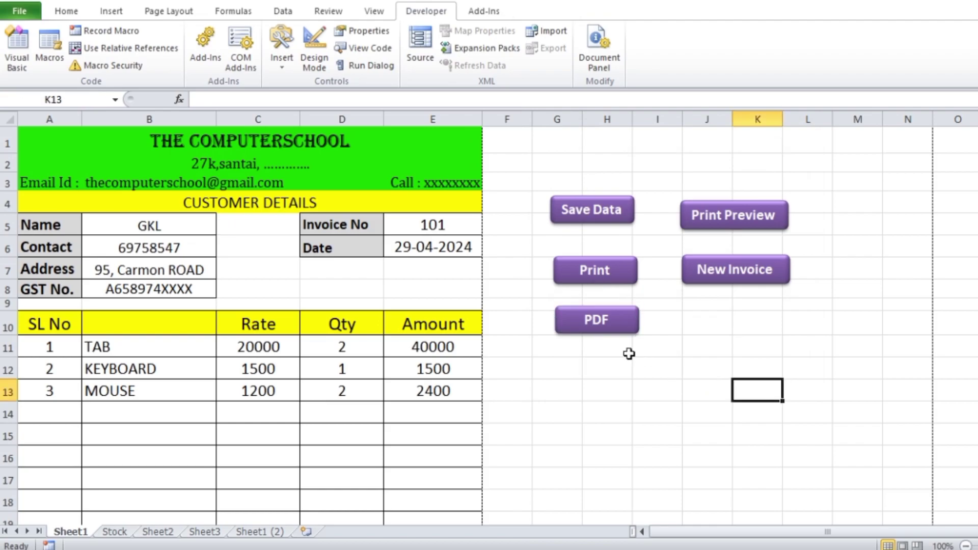
# Step: Test the PDF button, open the exported GKL PDF in Acrobat, and close the invoice pdf folder
pyautogui.click(605, 324)
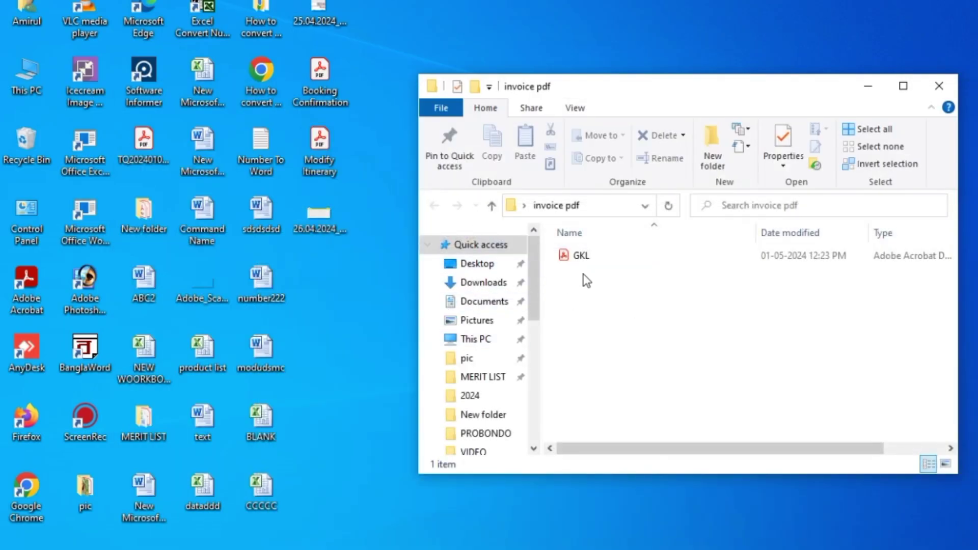
pyautogui.doubleClick(578, 255)
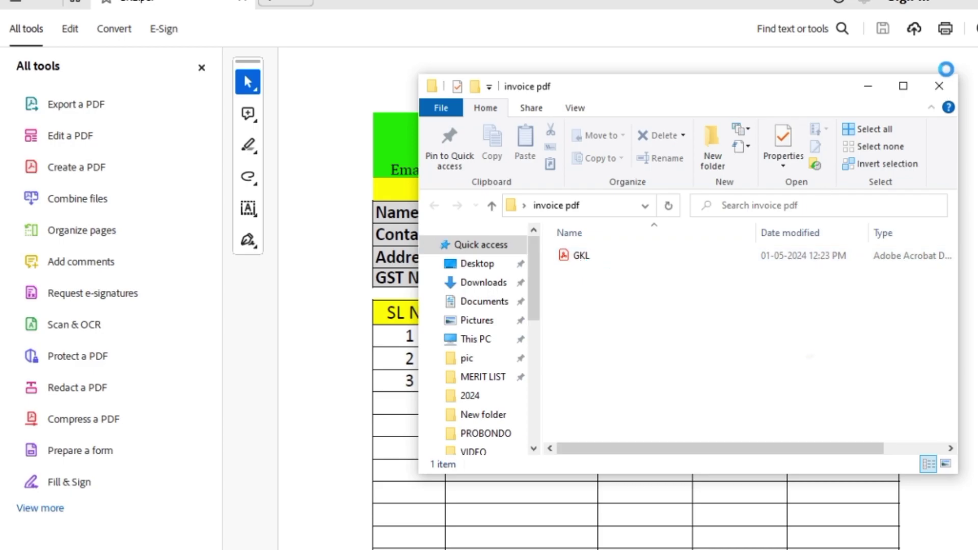
pyautogui.click(939, 86)
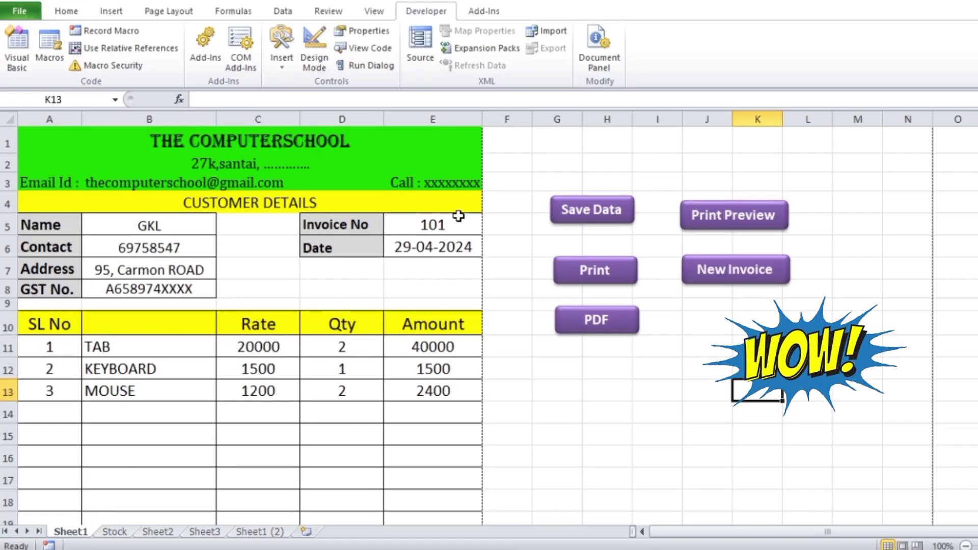
# Step: Enter invoice number 102 in E5 and pick ABC as the customer name in B5
pyautogui.click(444, 224)
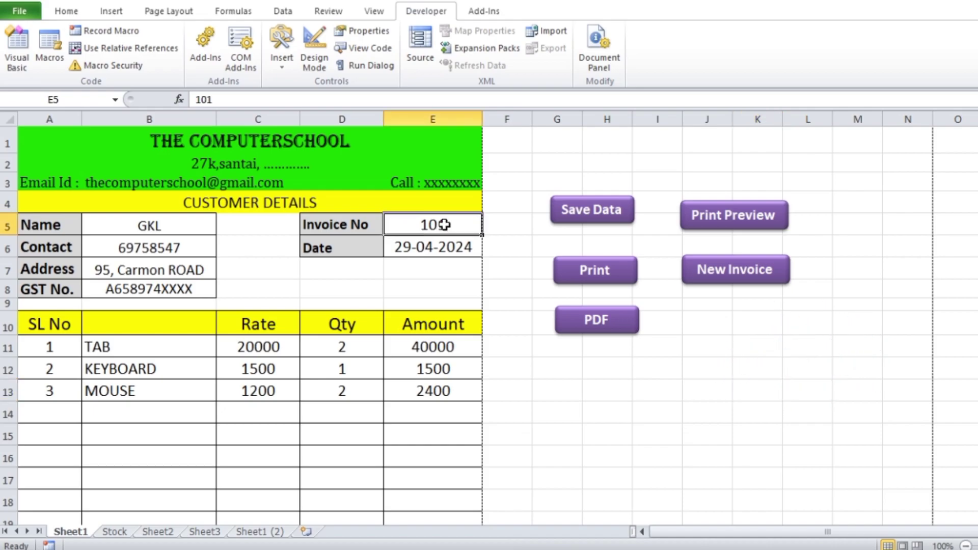
pyautogui.write('102')
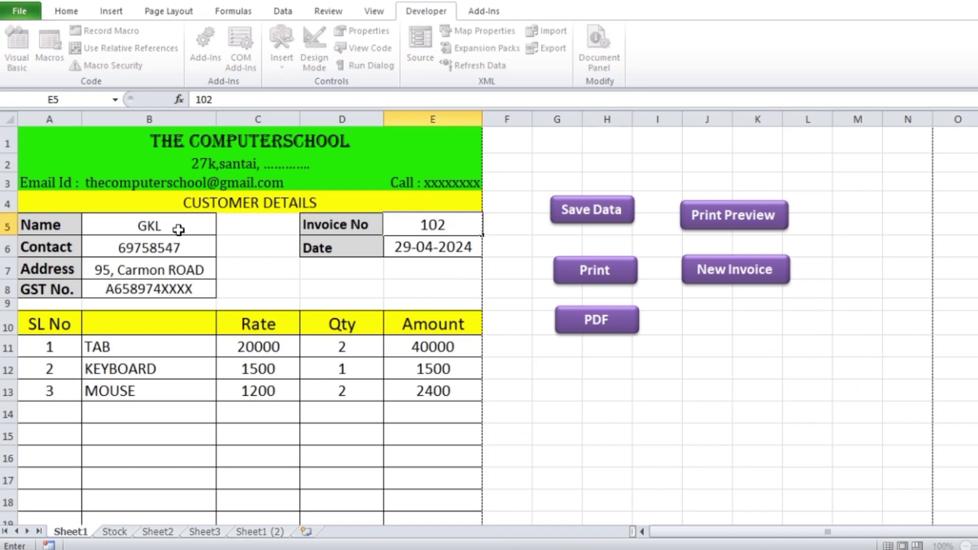
pyautogui.click(179, 229)
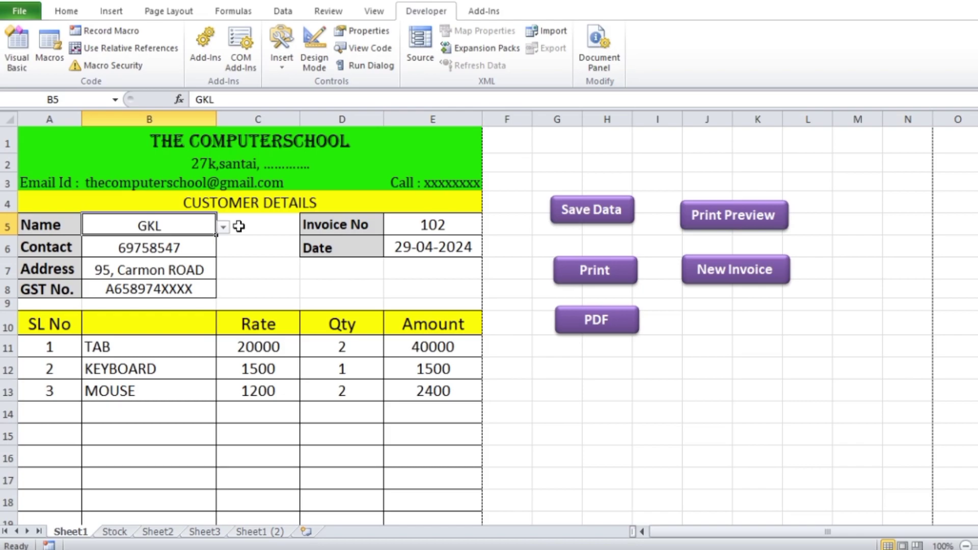
pyautogui.click(224, 227)
pyautogui.click(97, 248)
pyautogui.click(269, 276)
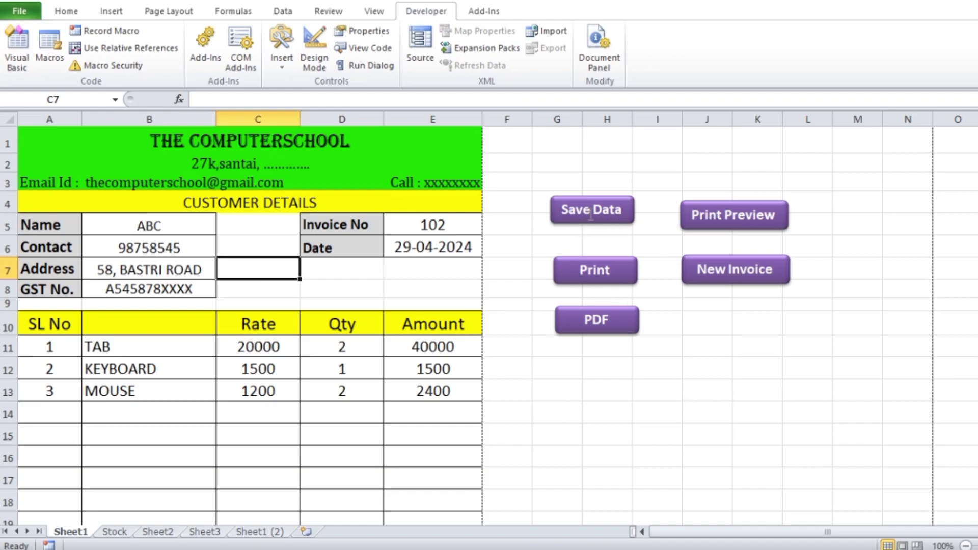
# Step: Export the ABC invoice as a PDF with the PDF button and return to Excel
pyautogui.click(612, 330)
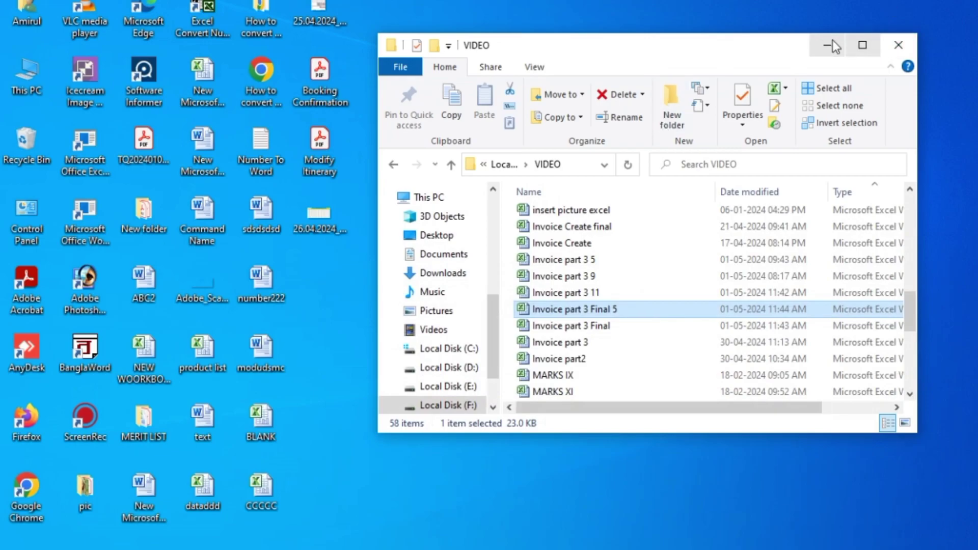
pyautogui.click(834, 46)
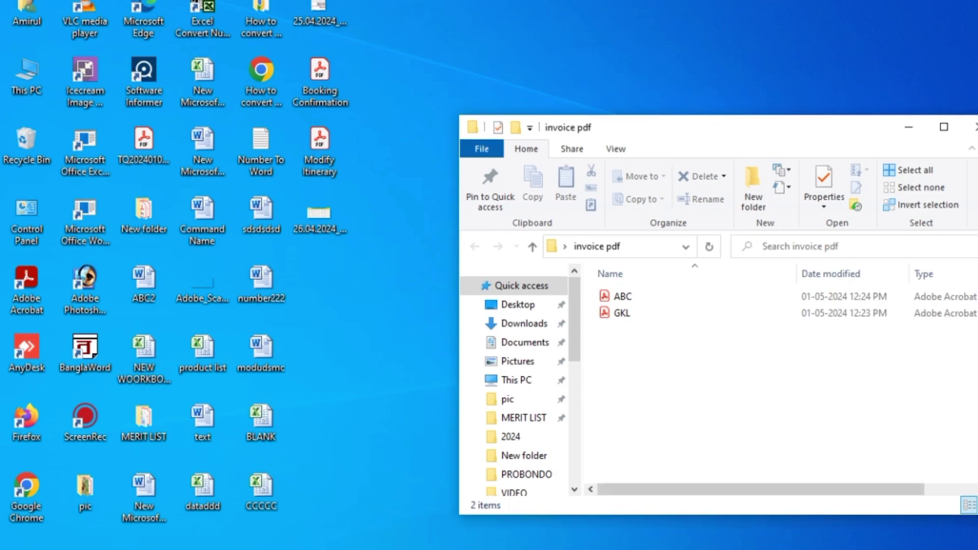
pyautogui.click(576, 484)
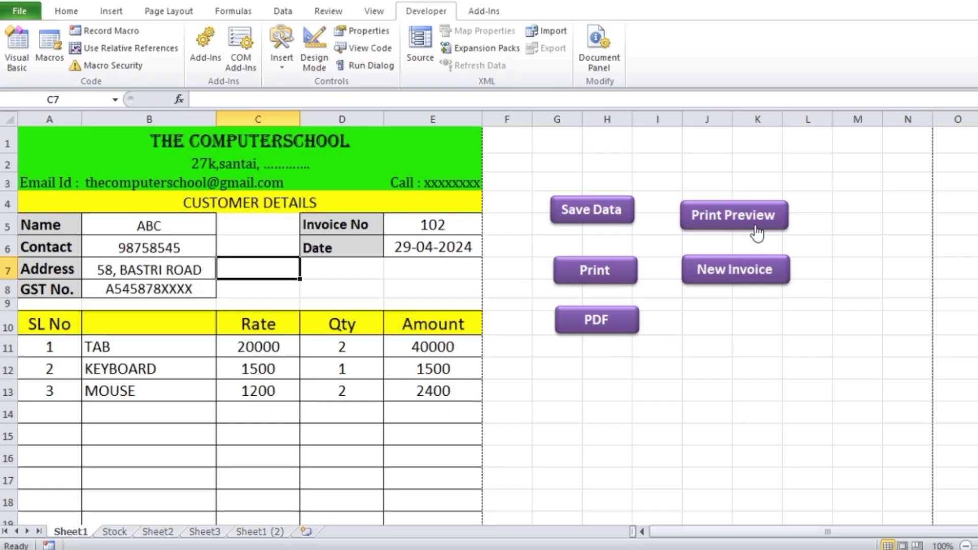
pyautogui.click(703, 376)
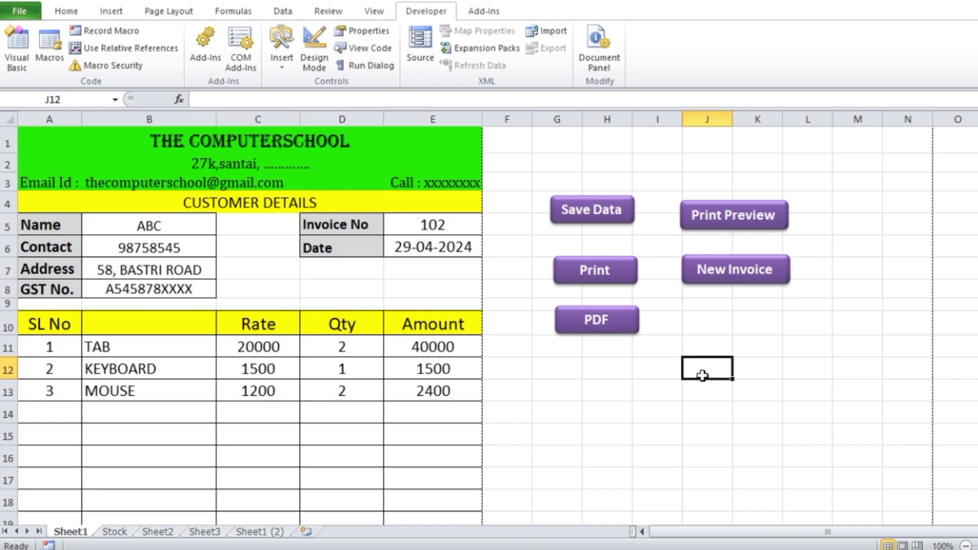
pyautogui.keyDown('ctrl'); pyautogui.click(608, 282); pyautogui.keyUp('ctrl')
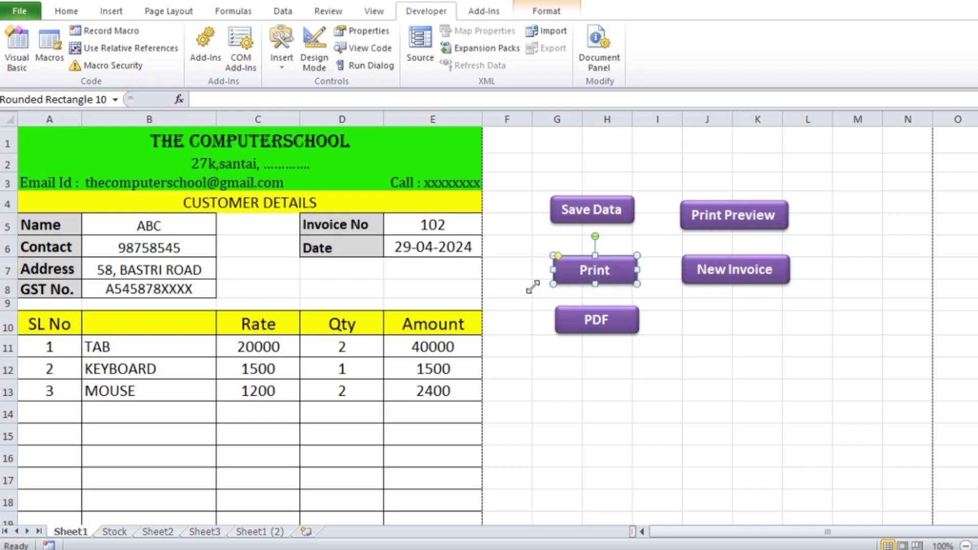
pyautogui.click(758, 456)
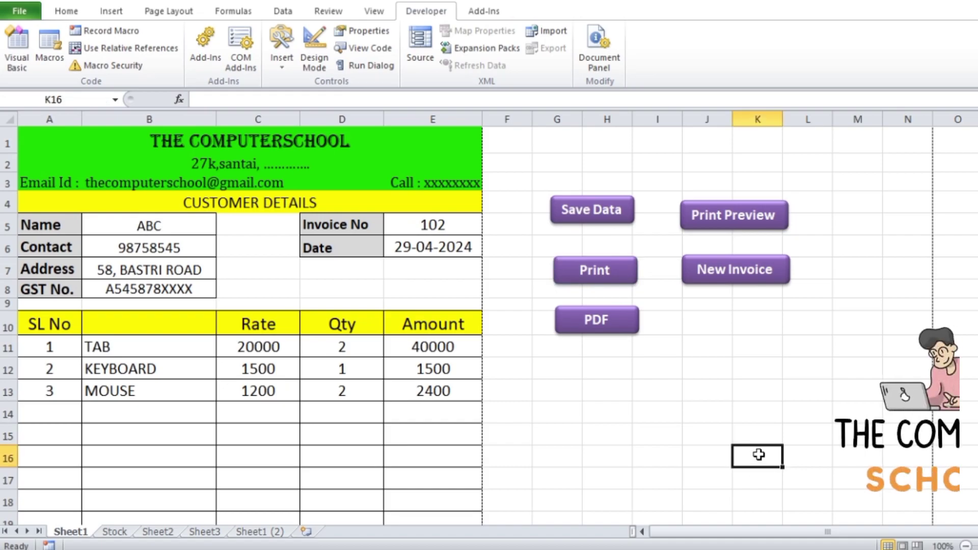
pyautogui.press('Up')
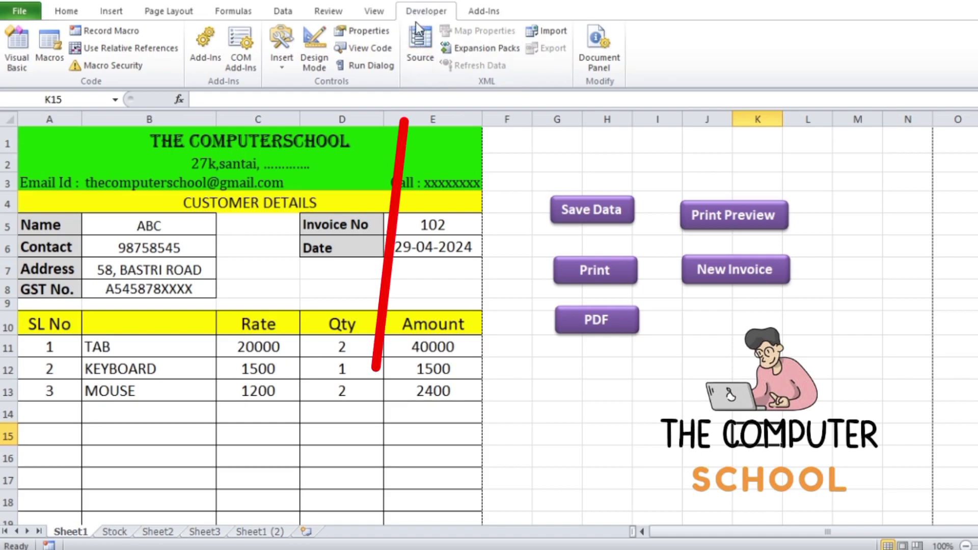
pyautogui.press('Up')
pyautogui.press('Up')
pyautogui.press('Left')
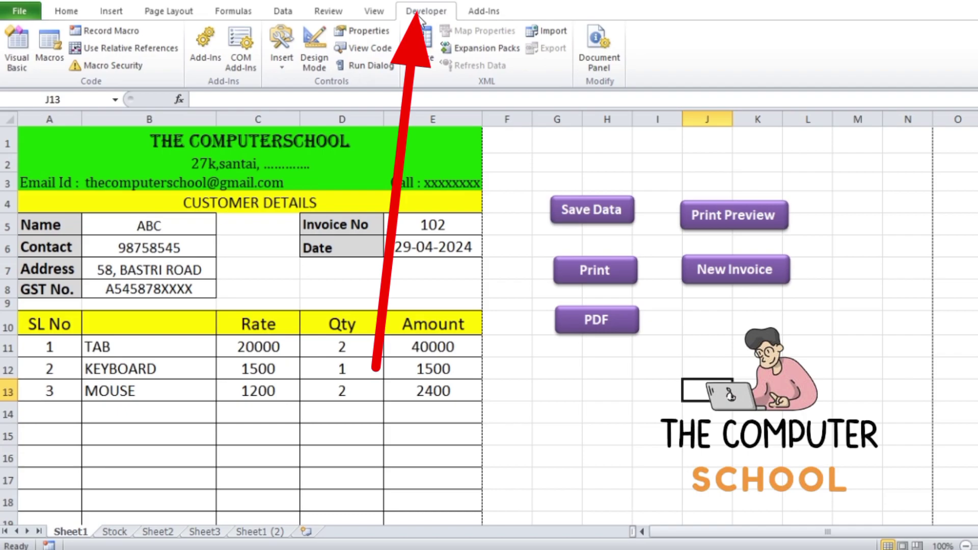
pyautogui.click(106, 35)
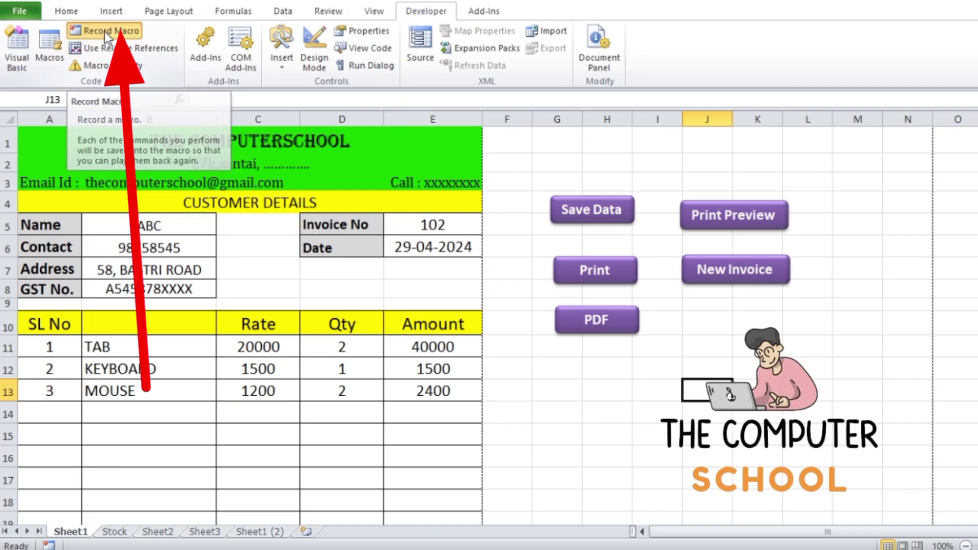
# Step: Start recording a new macro named InvoicePRINT, stored in This Workbook
pyautogui.click(106, 34)
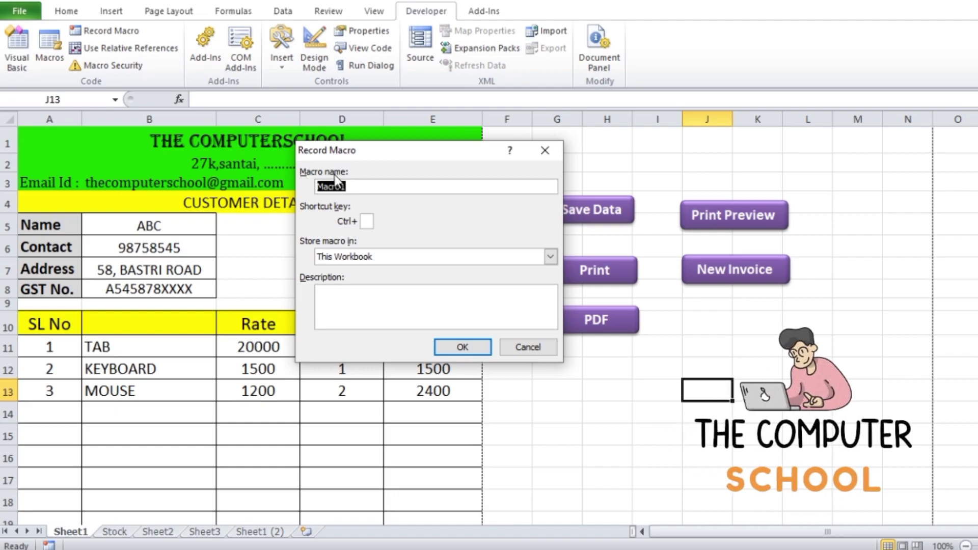
pyautogui.click(356, 189)
pyautogui.write('InvoicePRINT')
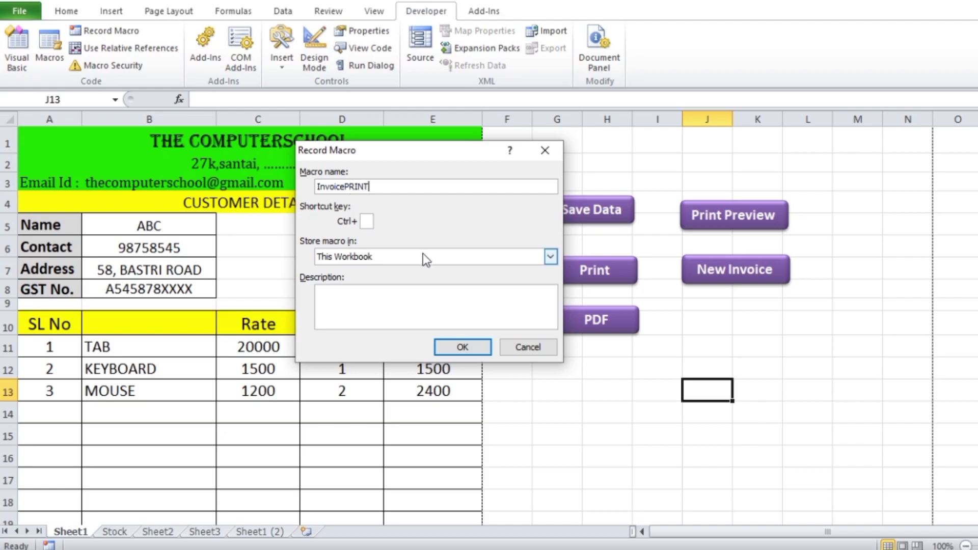
pyautogui.click(469, 348)
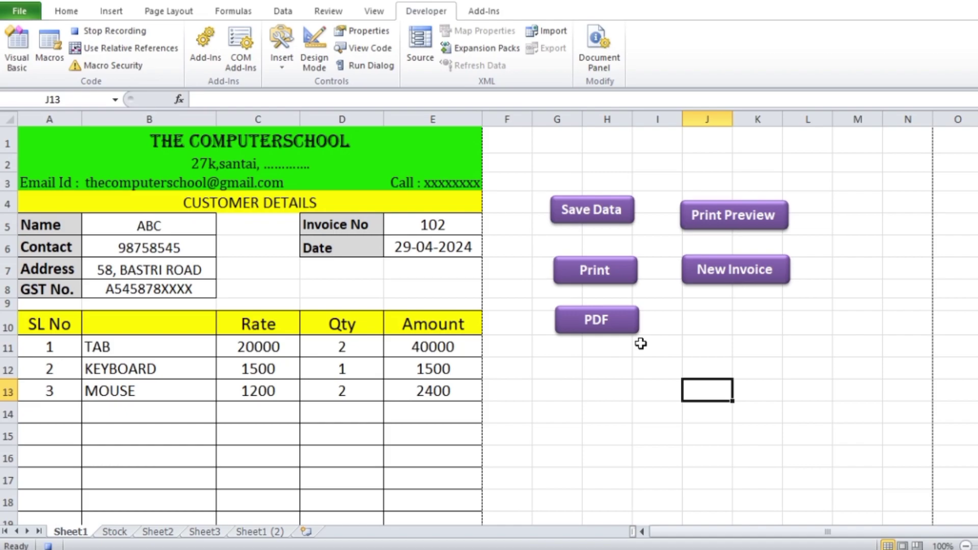
# Step: Print page 1 of the ABC invoice, then stop the InvoicePRINT macro recording
pyautogui.click(21, 11)
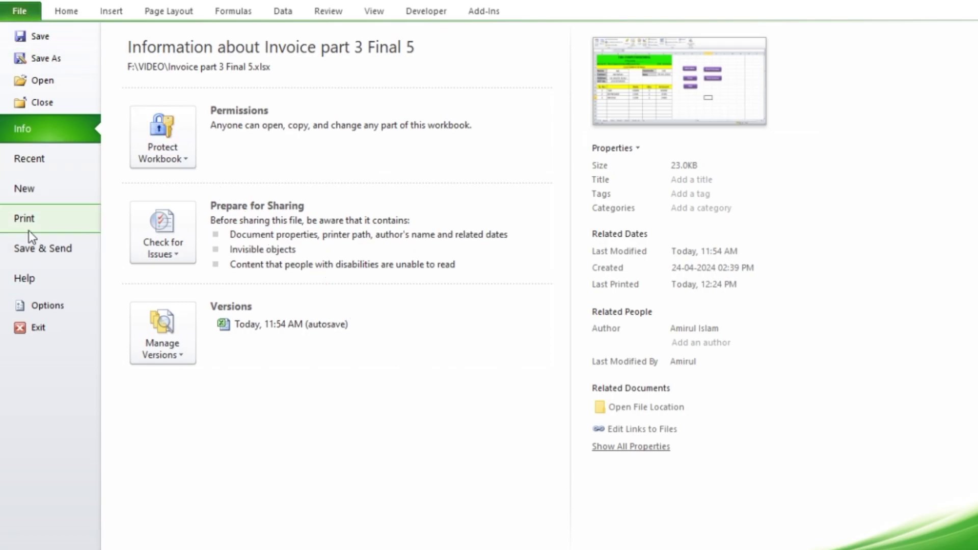
pyautogui.click(40, 219)
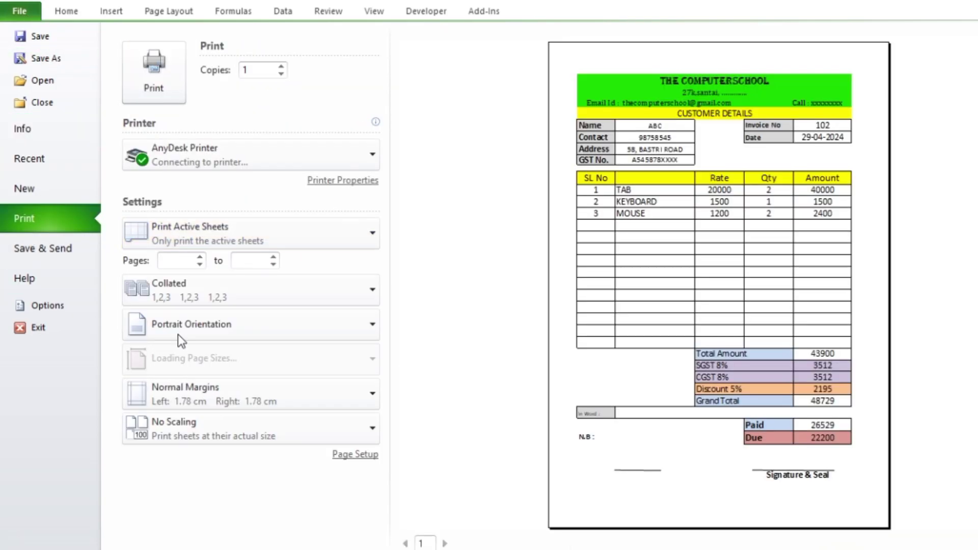
pyautogui.click(178, 262)
pyautogui.write('1')
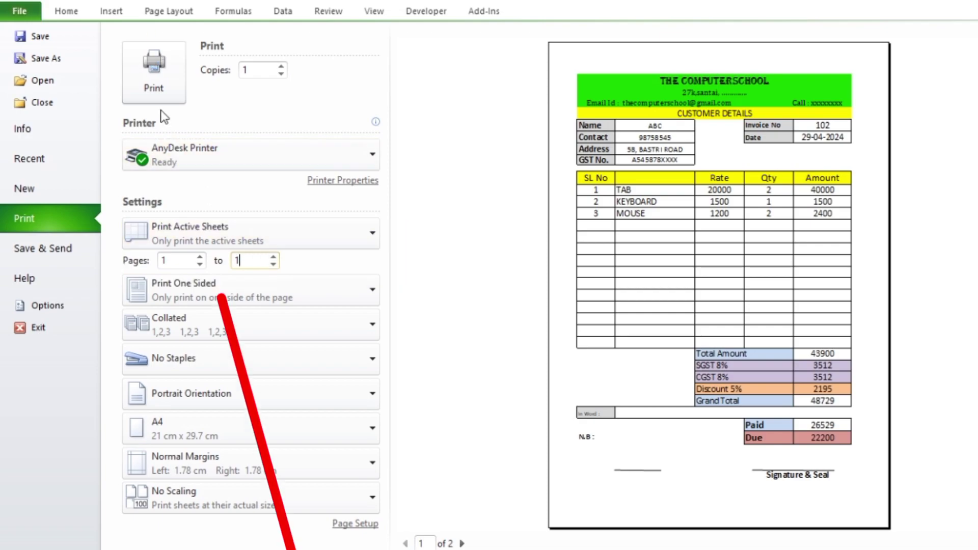
pyautogui.click(154, 83)
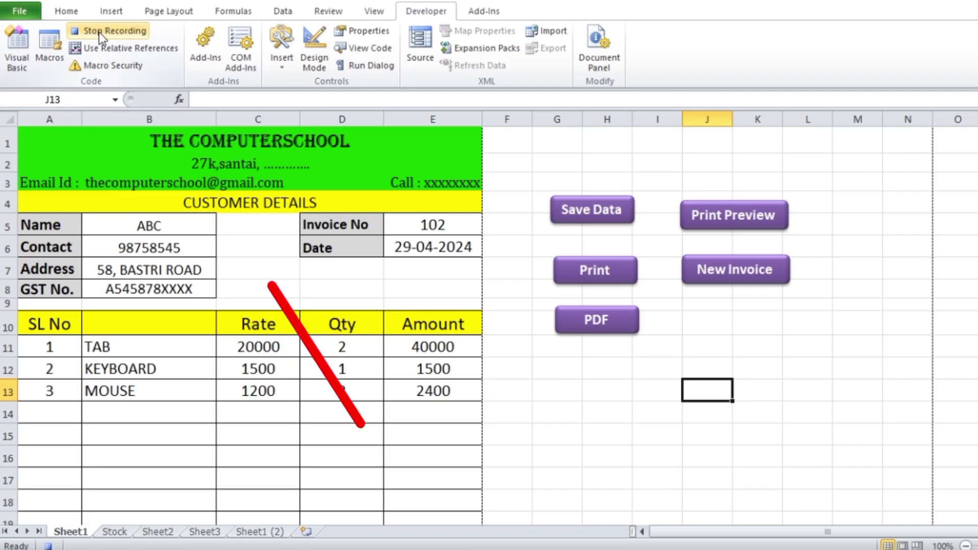
pyautogui.click(129, 37)
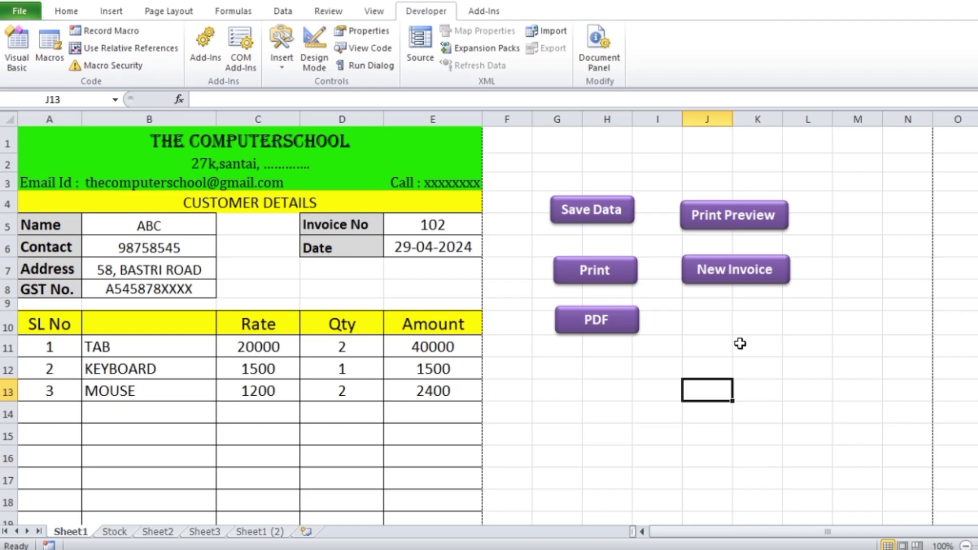
pyautogui.keyDown('ctrl'); pyautogui.click(613, 279); pyautogui.keyUp('ctrl')
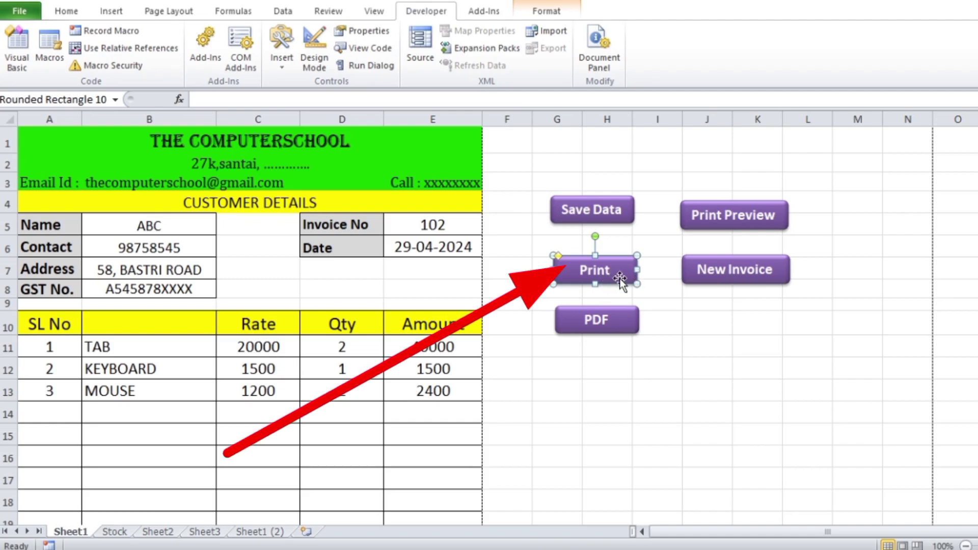
# Step: Link the purple Print shape to the recorded InvoicePRINT macro
pyautogui.rightClick(619, 278)
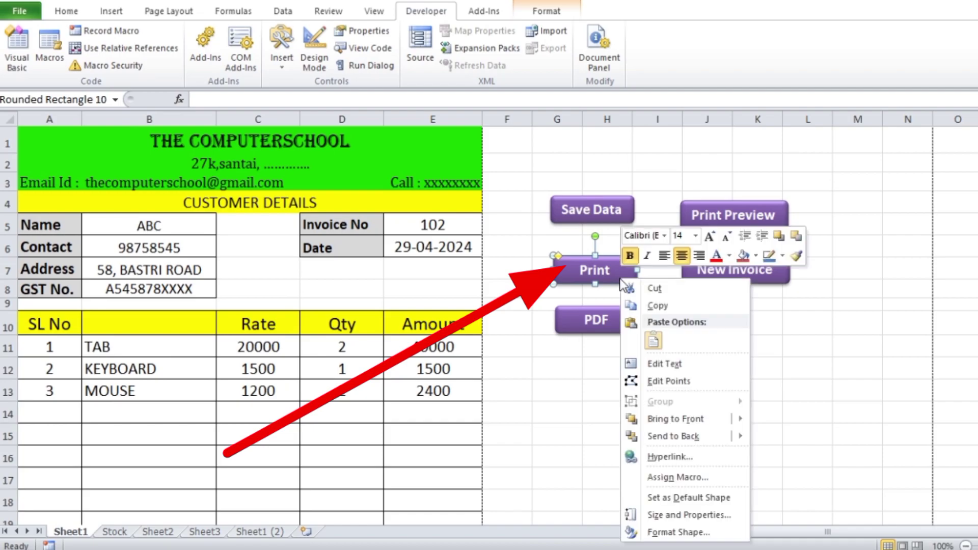
pyautogui.click(675, 478)
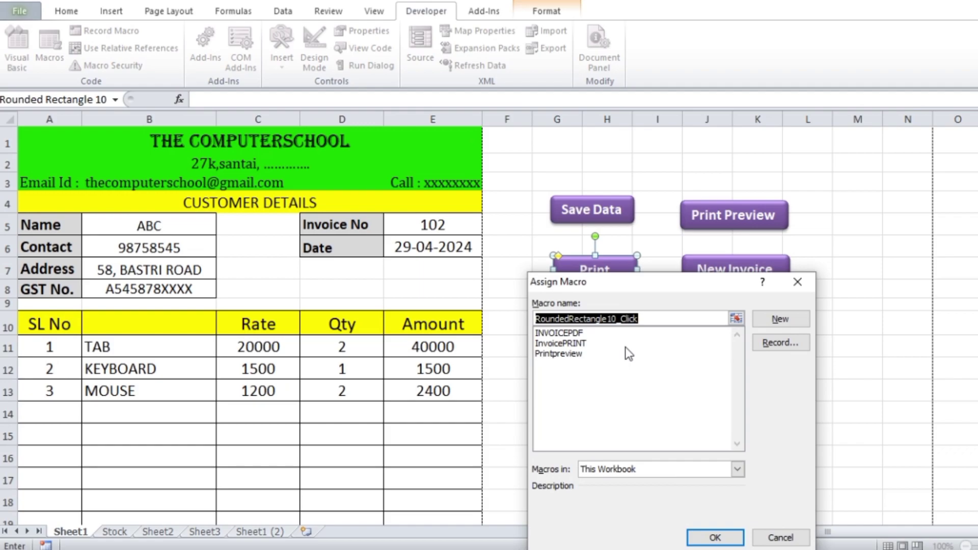
pyautogui.click(554, 344)
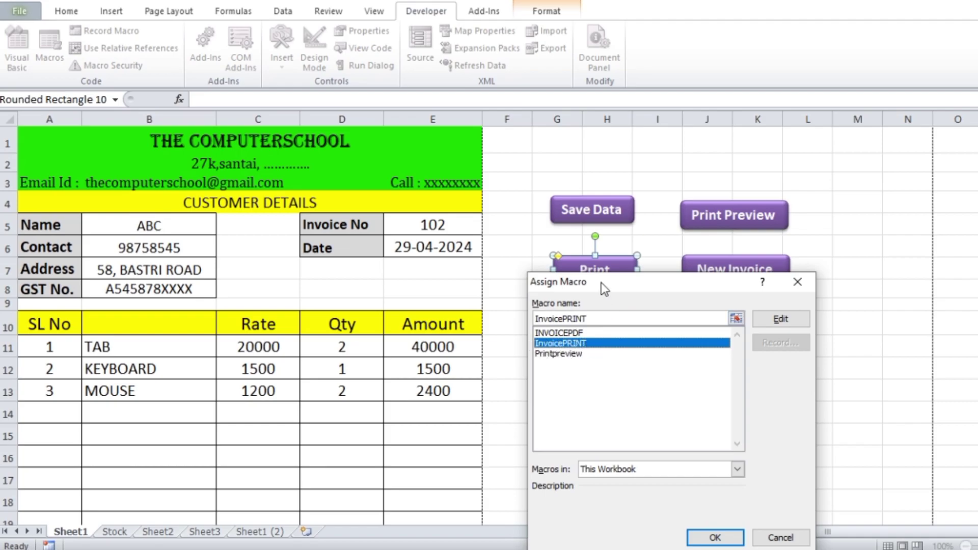
pyautogui.moveTo(602, 282); pyautogui.dragTo(747, 244)
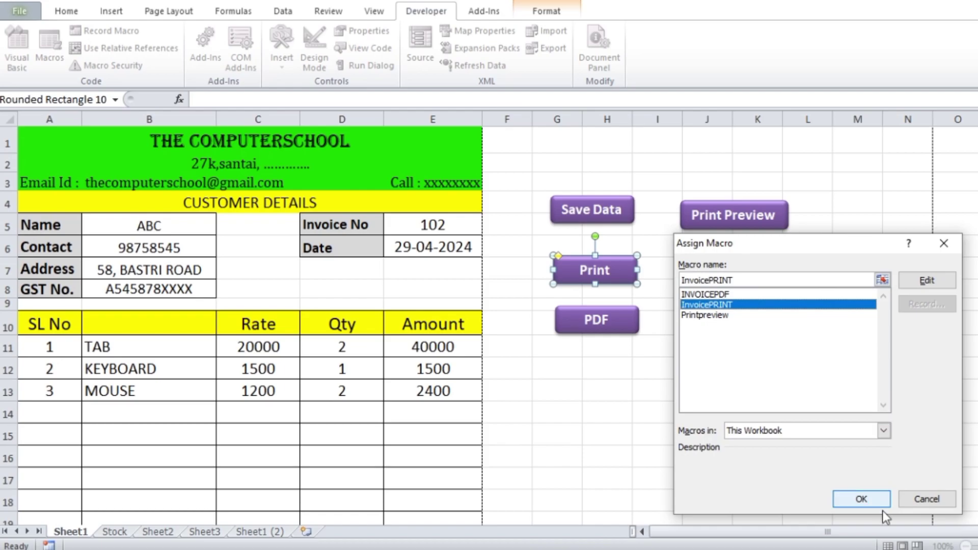
pyautogui.click(866, 502)
pyautogui.click(718, 405)
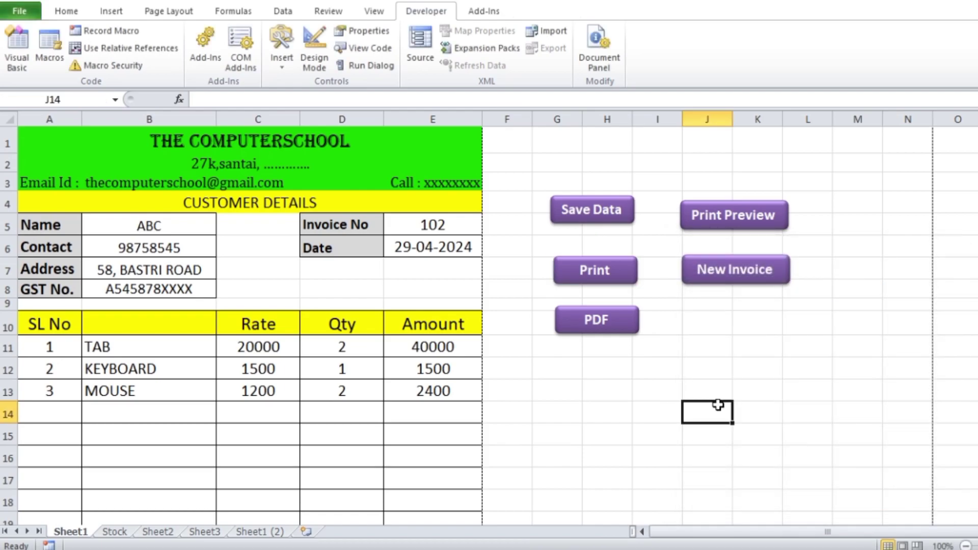
# Step: Test the Print button's macro, then go to cell B1 on Sheet3
pyautogui.click(610, 280)
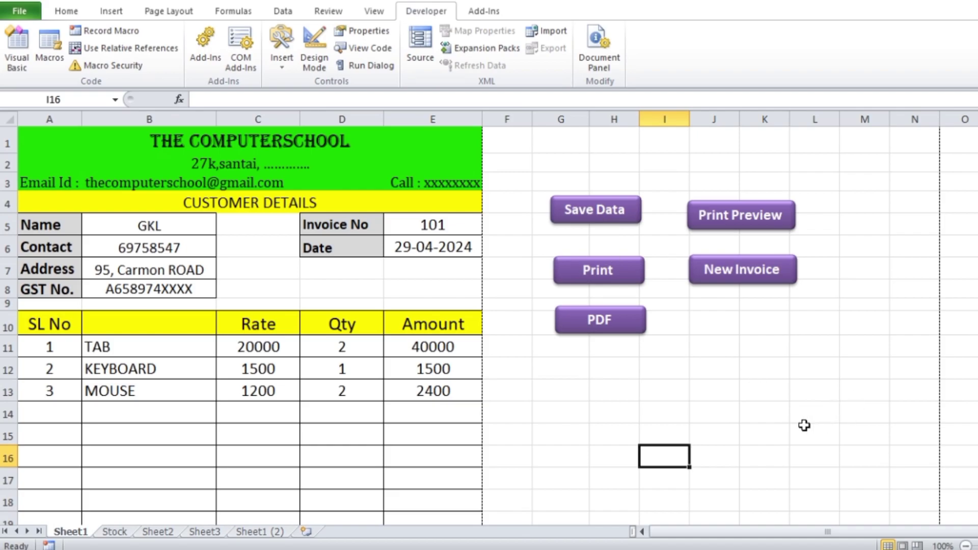
pyautogui.click(751, 412)
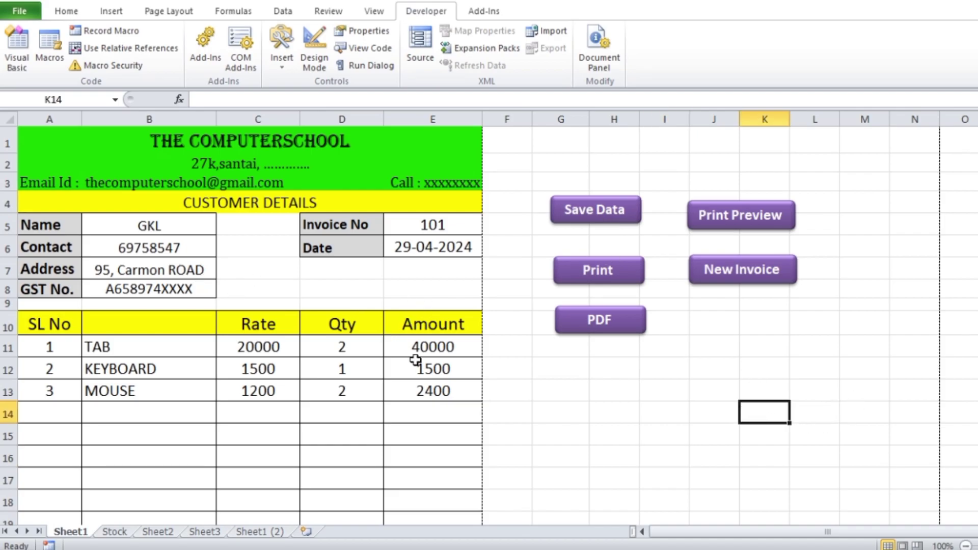
pyautogui.click(204, 531)
pyautogui.click(92, 135)
pyautogui.click(79, 138)
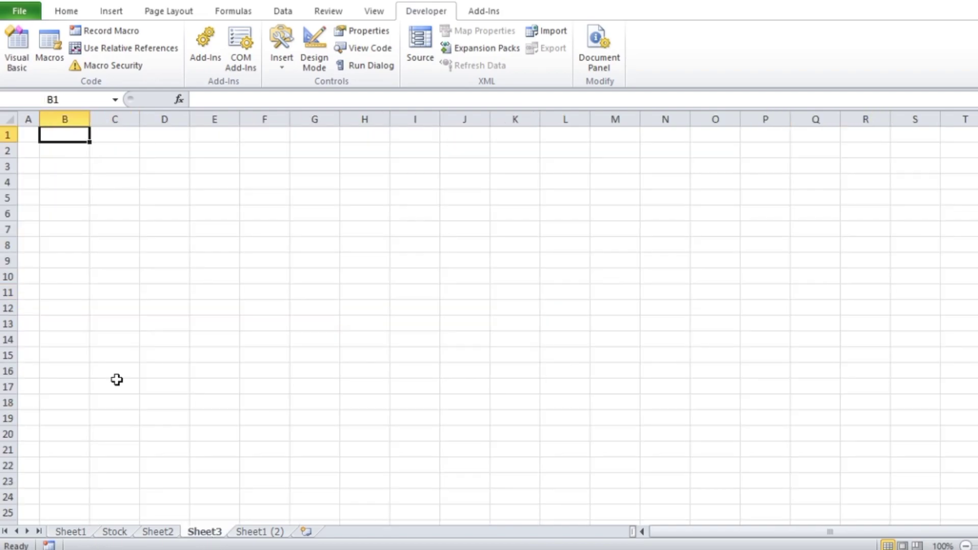
# Step: Paste the Invoice No and Date labels as transposed values into B1:C1 and widen column B
pyautogui.click(83, 531)
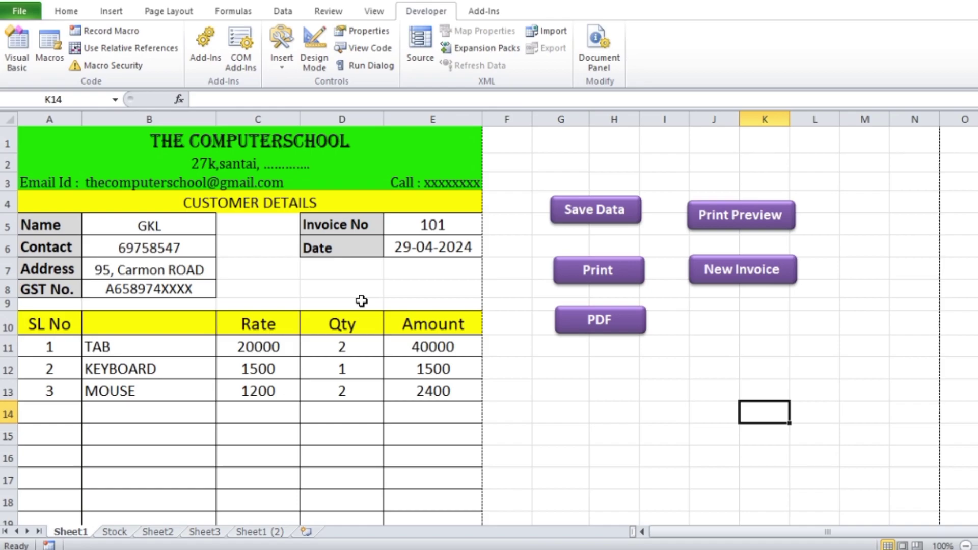
pyautogui.moveTo(345, 226); pyautogui.dragTo(345, 245)
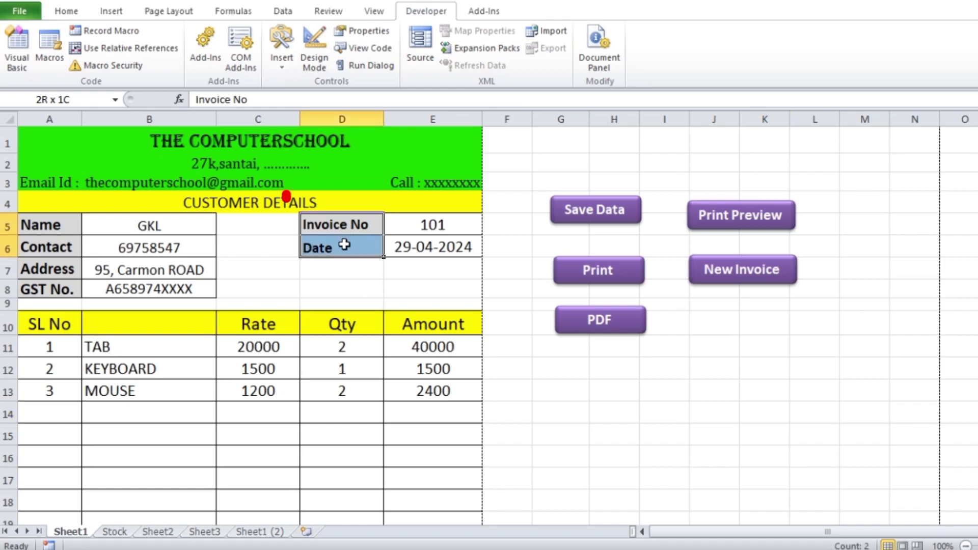
pyautogui.hotkey('ctrl', 'c')
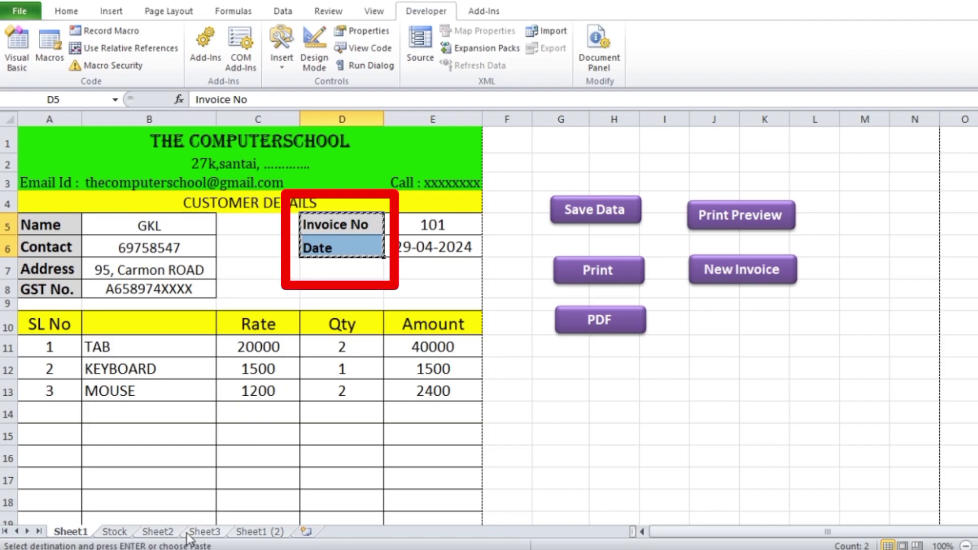
pyautogui.click(191, 534)
pyautogui.rightClick(55, 137)
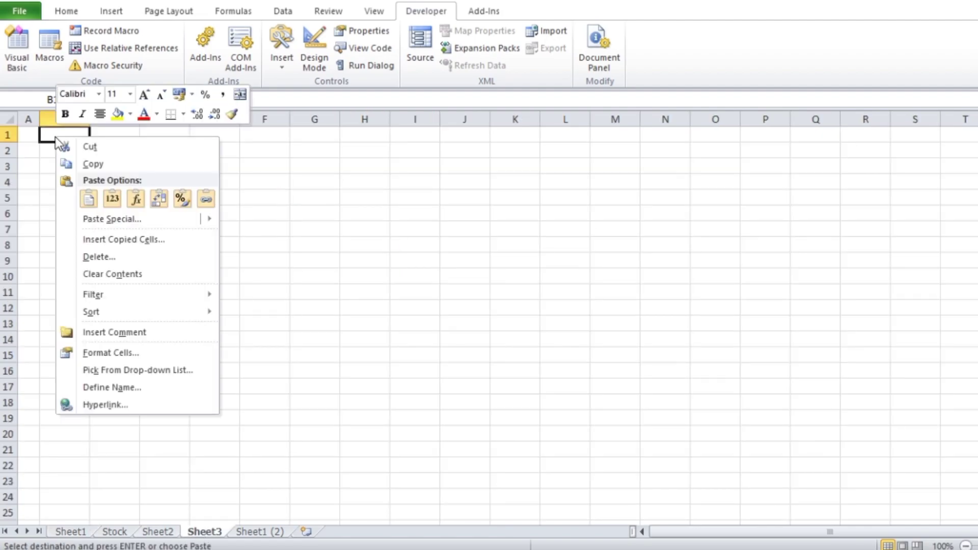
pyautogui.click(112, 219)
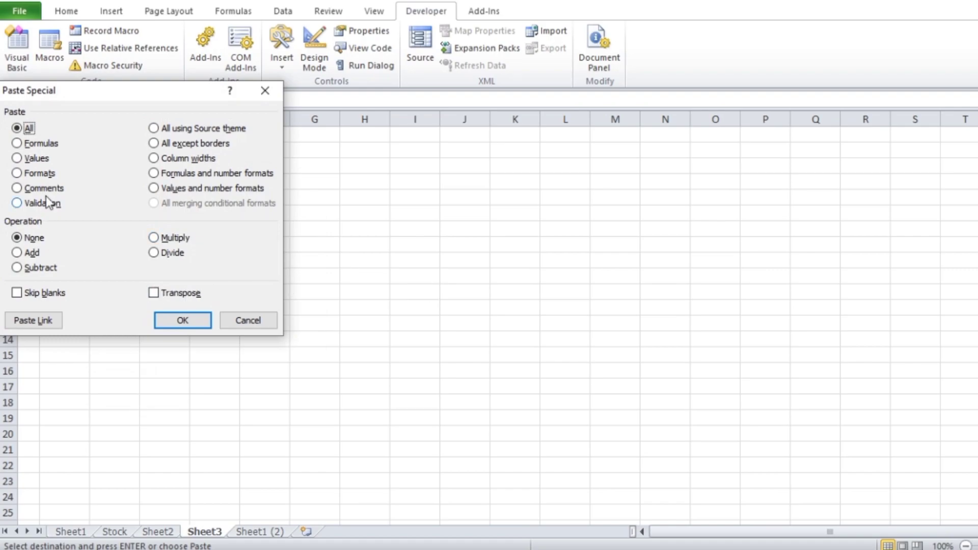
pyautogui.click(36, 158)
pyautogui.click(183, 293)
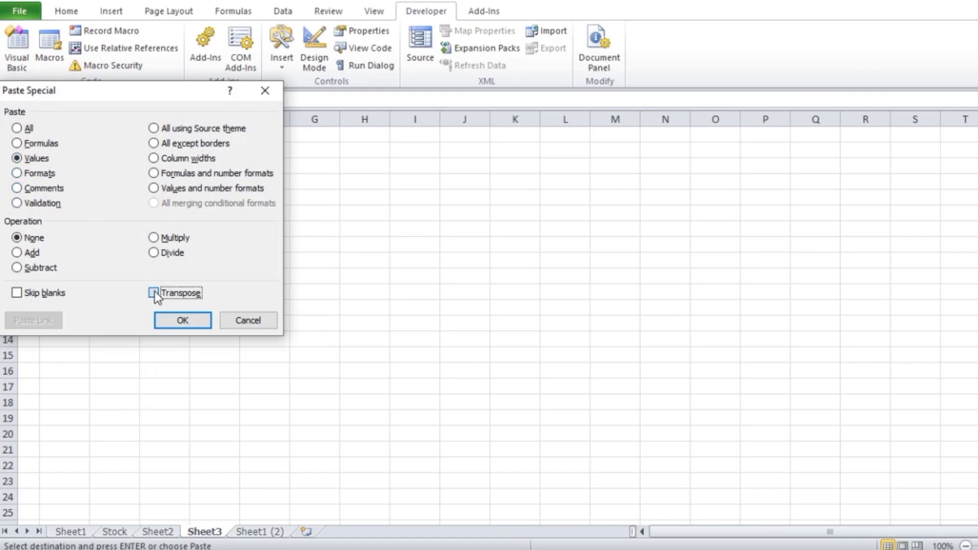
pyautogui.click(192, 323)
pyautogui.moveTo(91, 119); pyautogui.dragTo(177, 120)
# Step: Paste the Name, Contact, Address and GST No. labels as transposed values into D1:G1
pyautogui.click(85, 533)
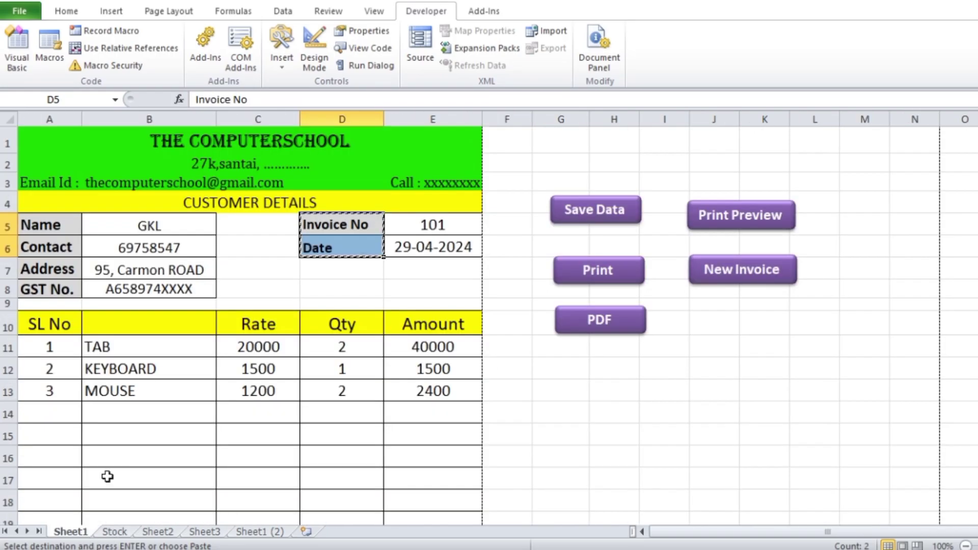
pyautogui.moveTo(40, 225); pyautogui.dragTo(51, 283)
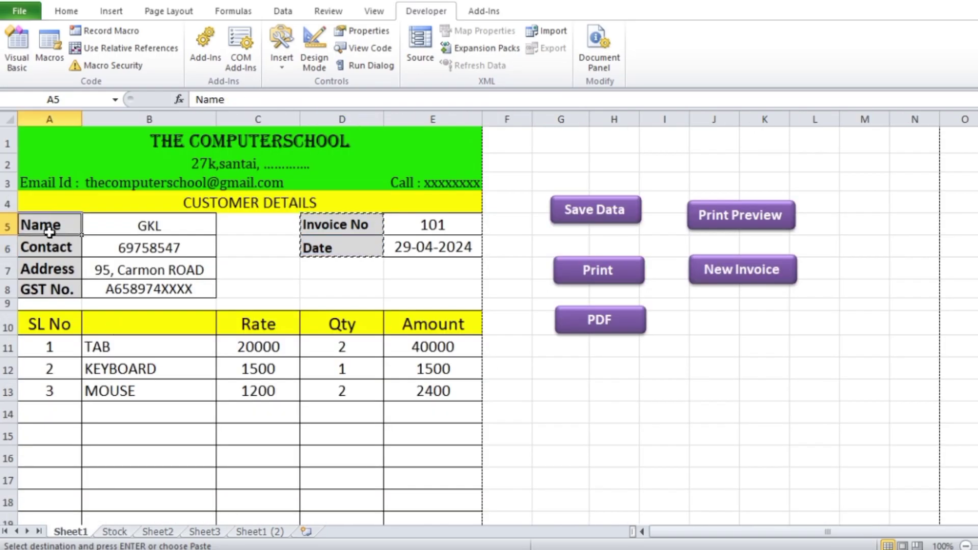
pyautogui.rightClick(60, 274)
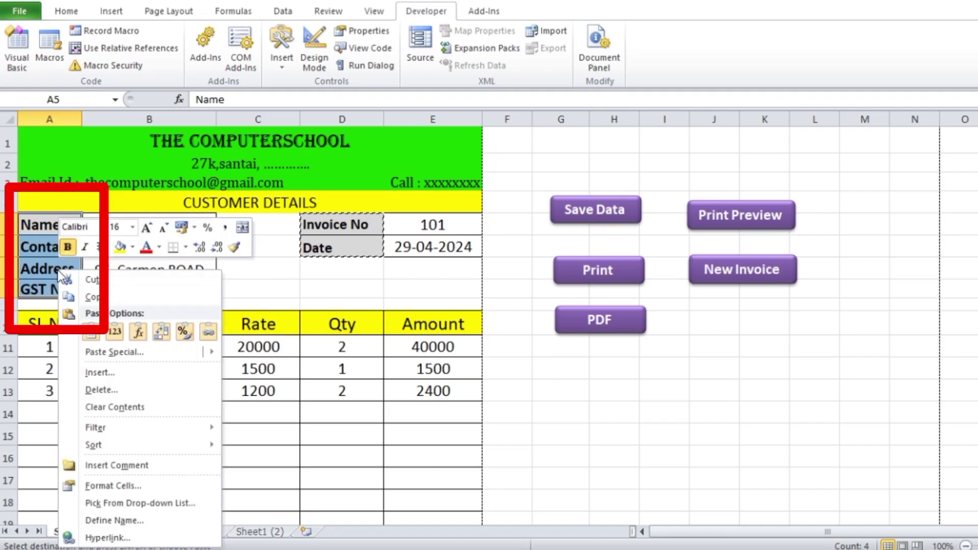
pyautogui.click(103, 296)
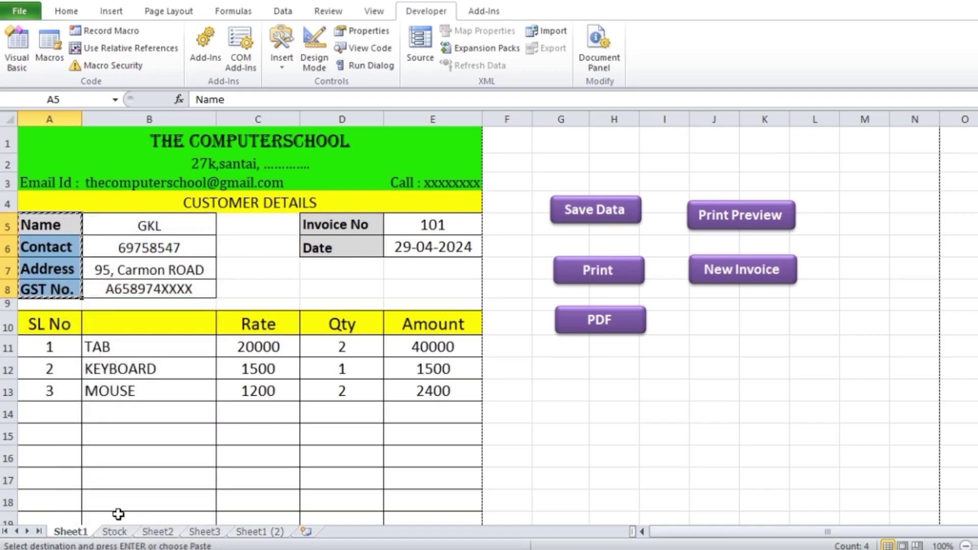
pyautogui.click(203, 532)
pyautogui.click(194, 136)
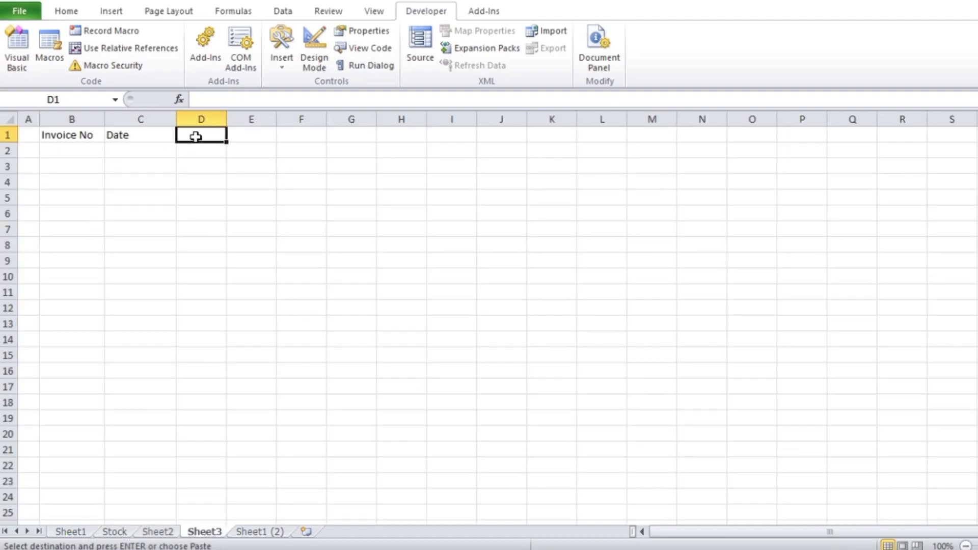
pyautogui.rightClick(196, 140)
pyautogui.click(249, 218)
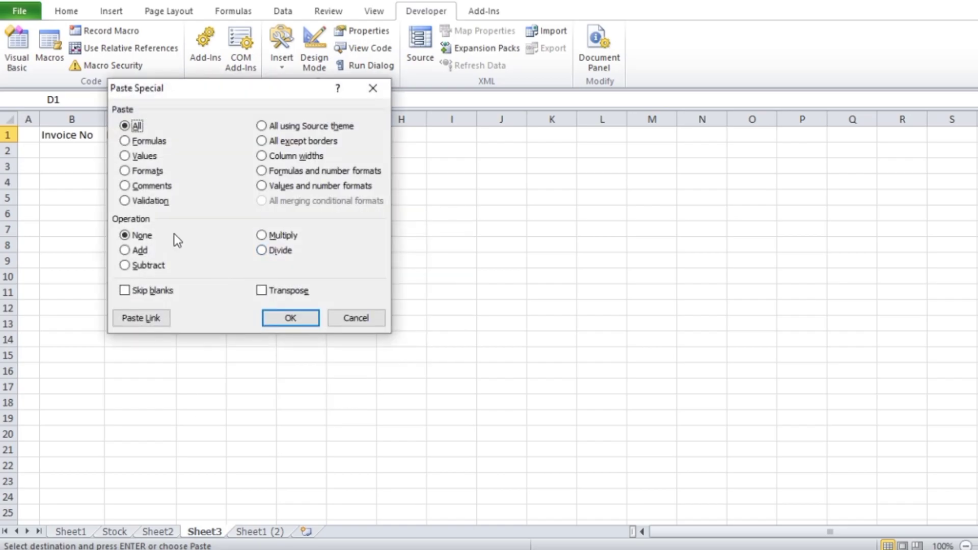
pyautogui.click(144, 156)
pyautogui.click(297, 293)
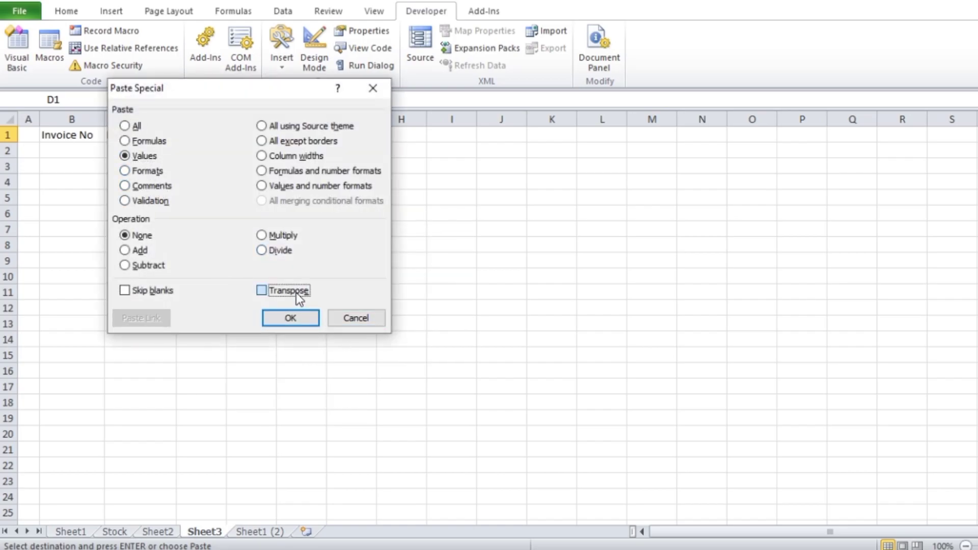
pyautogui.click(290, 320)
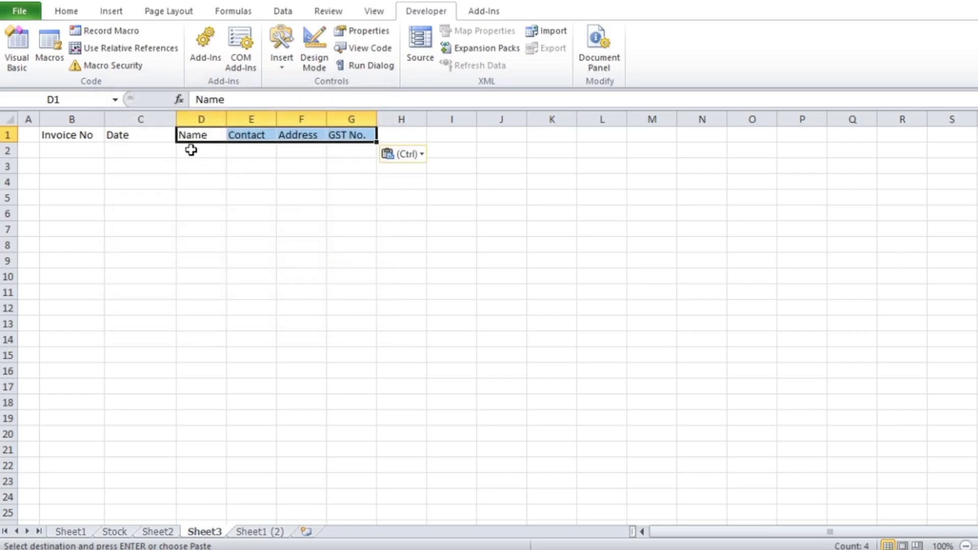
# Step: Paste the Total Amount through Grand Total labels as transposed values starting at H1
pyautogui.click(83, 535)
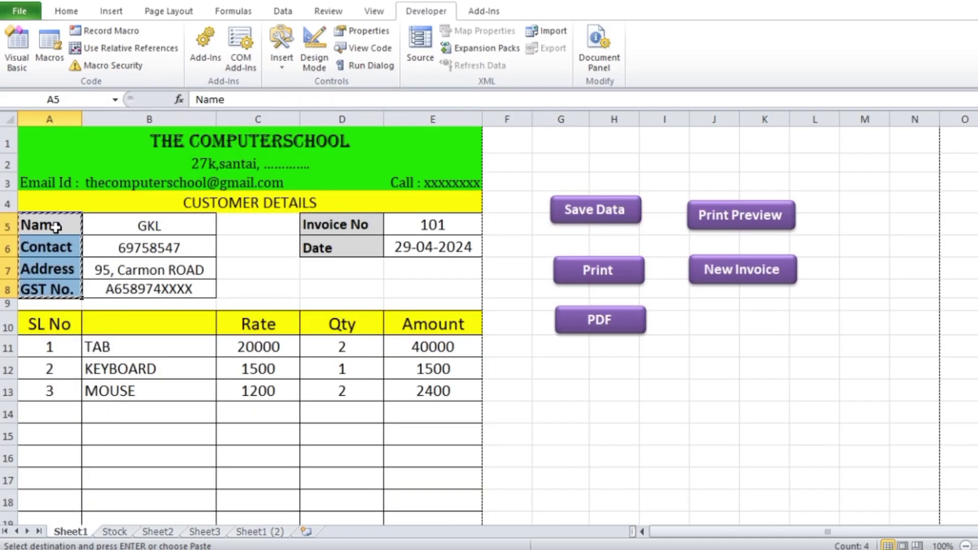
pyautogui.click(204, 531)
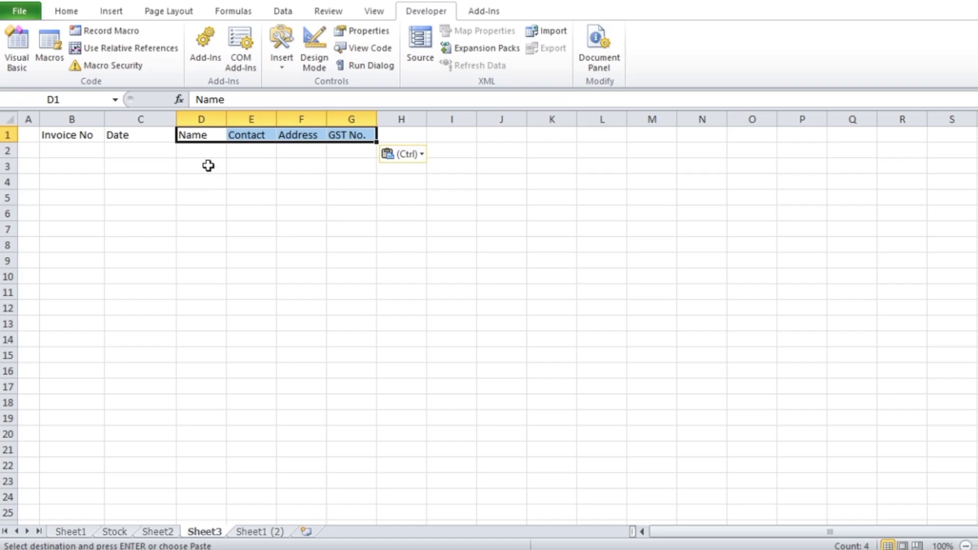
pyautogui.click(77, 531)
pyautogui.scroll(-5, 477, 320)
pyautogui.scroll(-2, 469, 323)
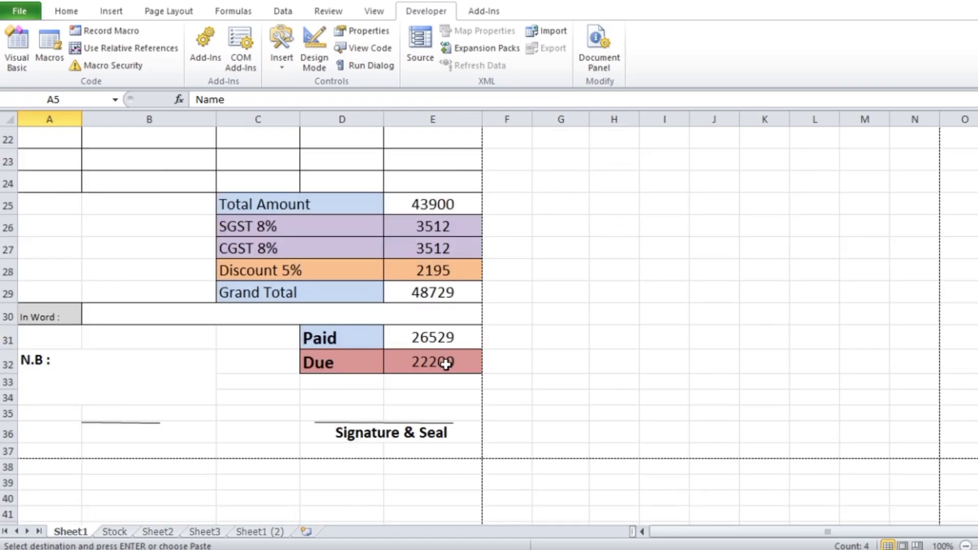
pyautogui.moveTo(251, 206); pyautogui.dragTo(257, 292)
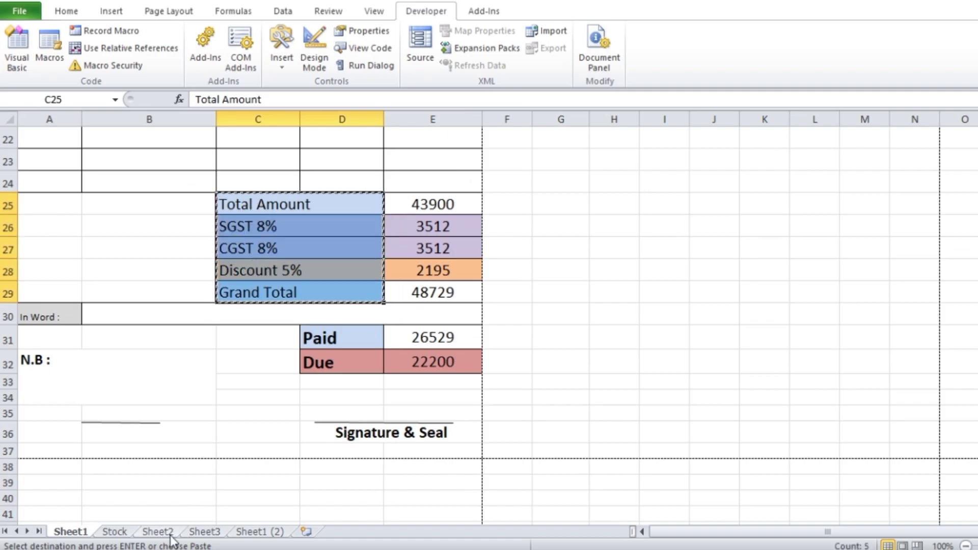
pyautogui.click(204, 533)
pyautogui.click(400, 134)
pyautogui.rightClick(401, 134)
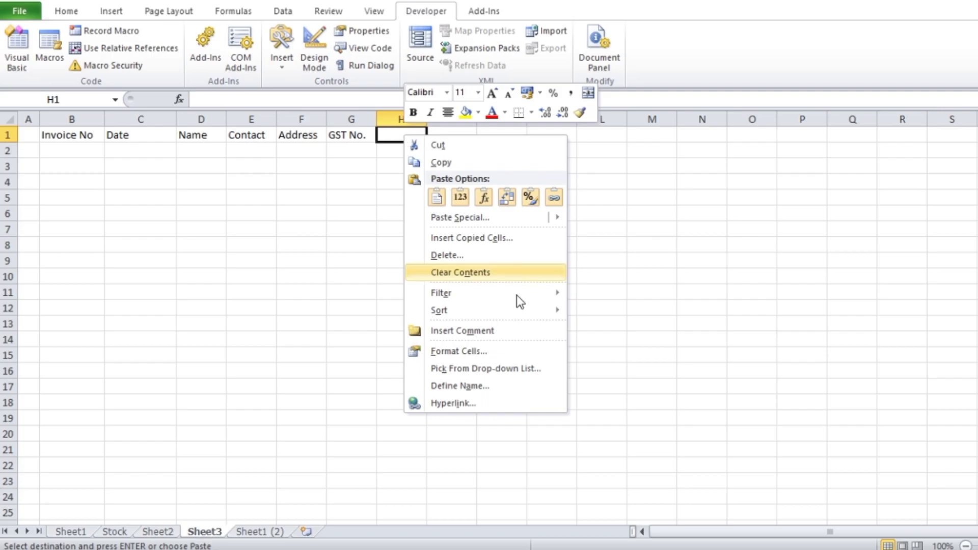
pyautogui.click(456, 218)
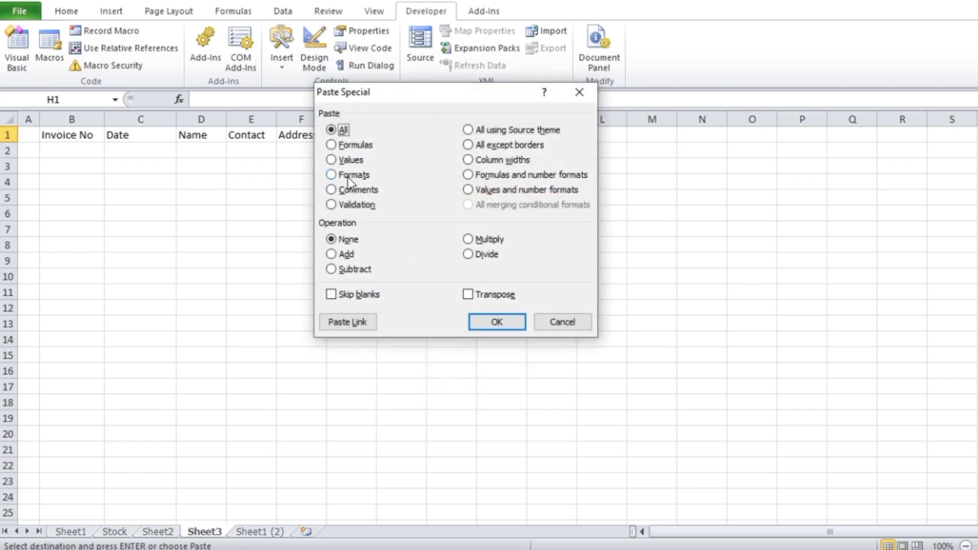
pyautogui.click(351, 160)
pyautogui.click(467, 294)
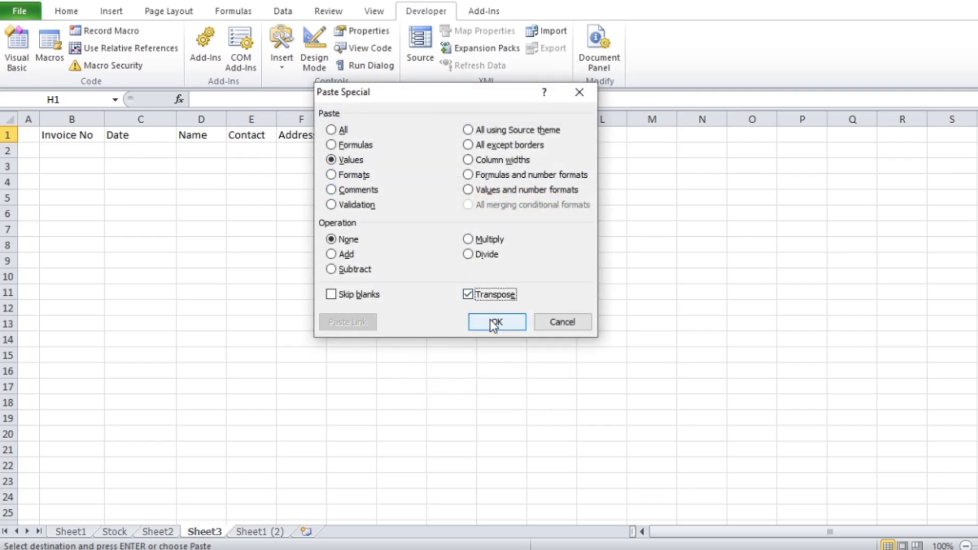
pyautogui.click(494, 322)
# Step: Paste the Paid and Due labels as transposed values into M1:N1
pyautogui.click(86, 532)
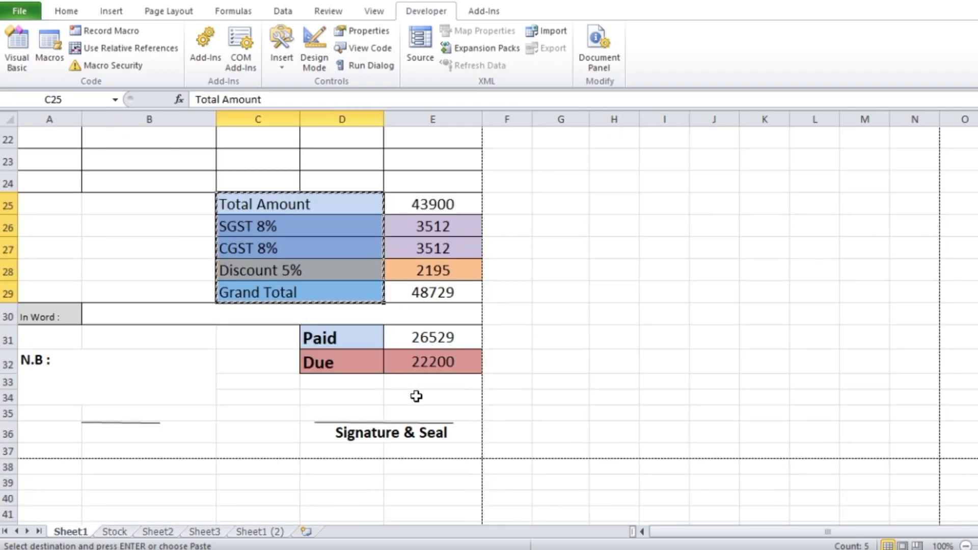
pyautogui.moveTo(341, 337); pyautogui.dragTo(341, 363)
pyautogui.hotkey('ctrl', 'c')
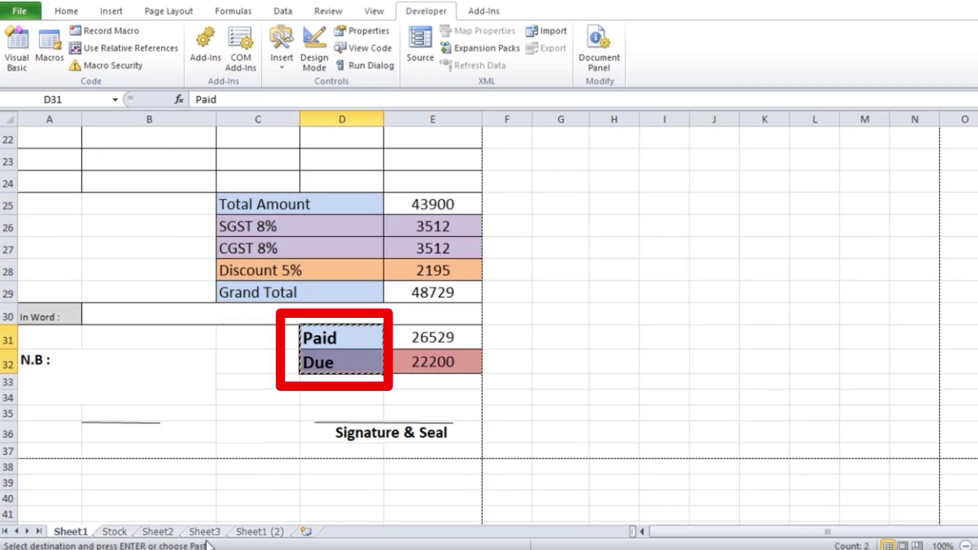
pyautogui.click(207, 531)
pyautogui.click(662, 136)
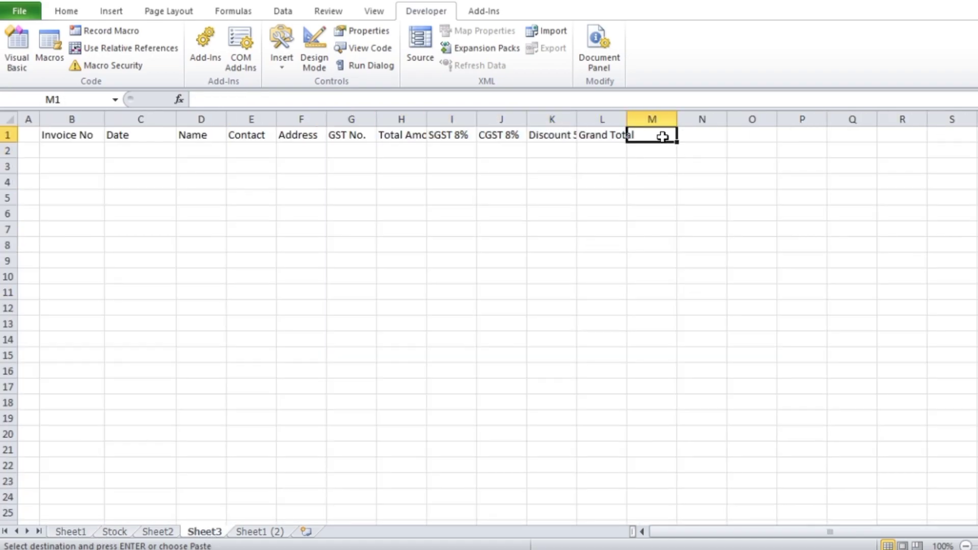
pyautogui.rightClick(662, 136)
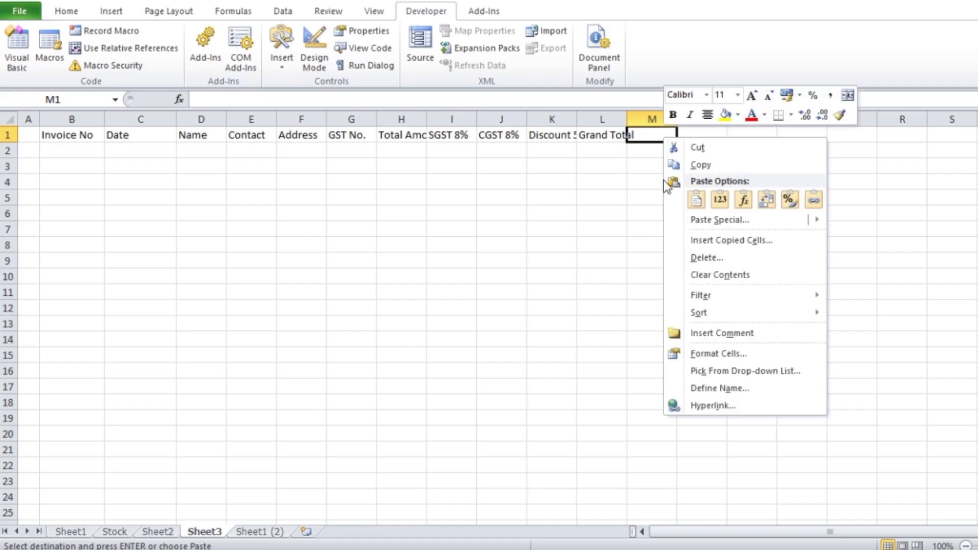
pyautogui.click(716, 220)
pyautogui.click(612, 161)
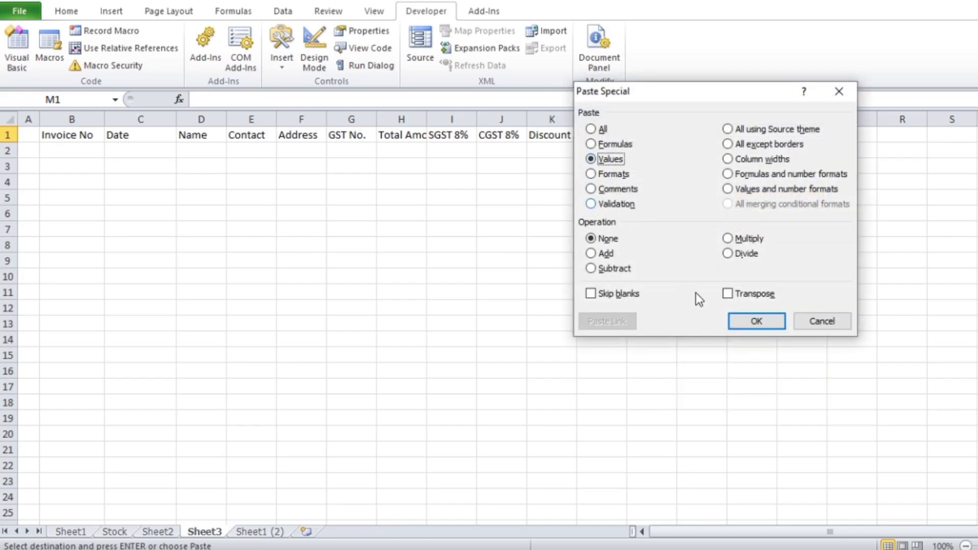
pyautogui.click(727, 294)
pyautogui.click(757, 322)
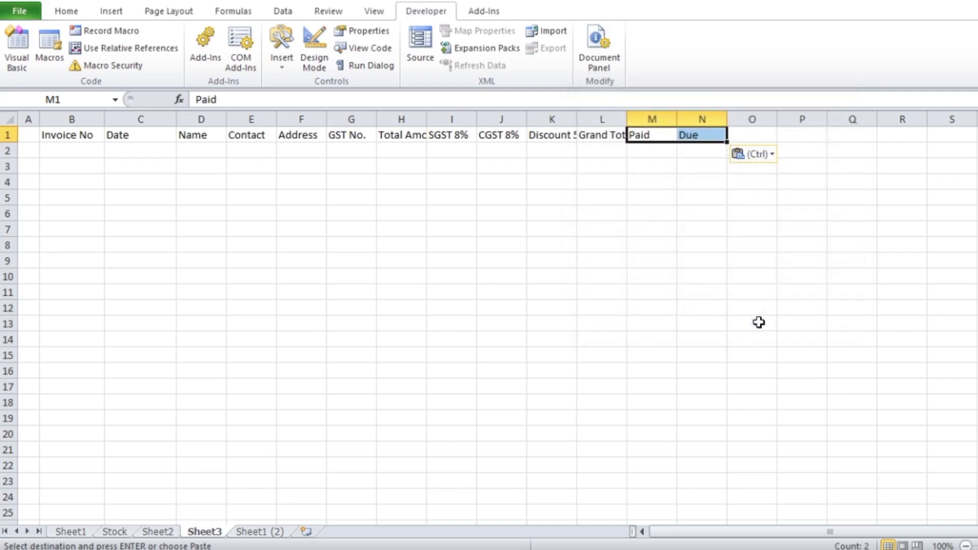
pyautogui.moveTo(68, 136); pyautogui.dragTo(691, 141)
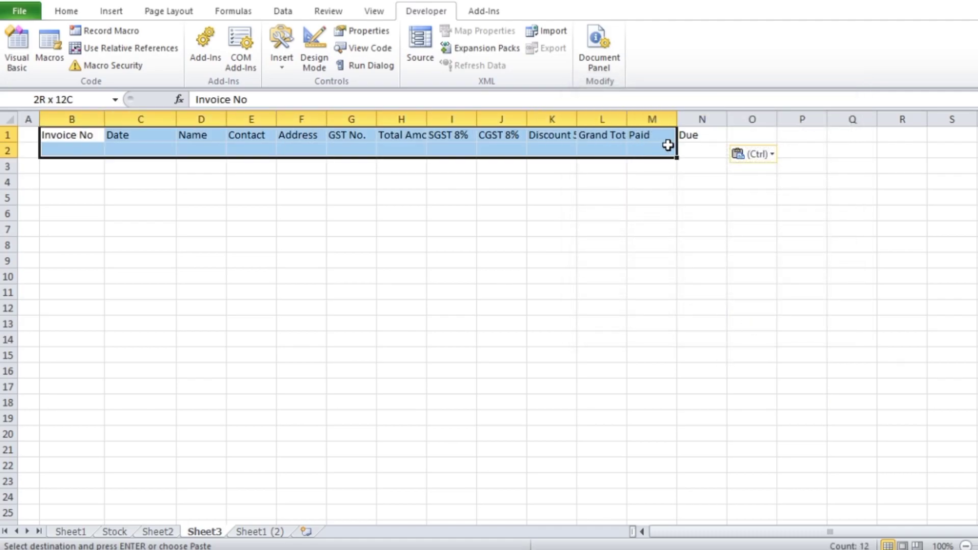
pyautogui.click(557, 263)
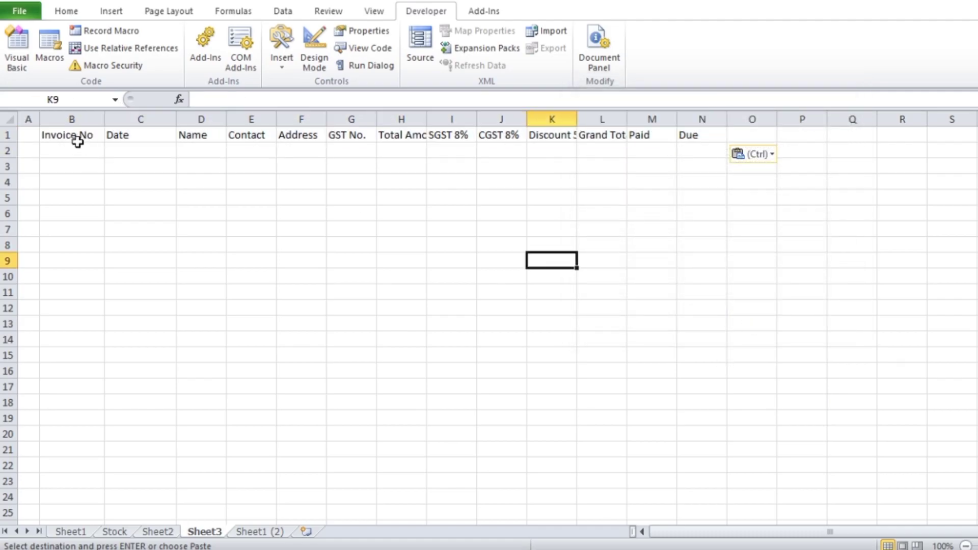
# Step: Make the Sheet3 header text size 12 and centre it
pyautogui.moveTo(76, 137); pyautogui.dragTo(735, 171)
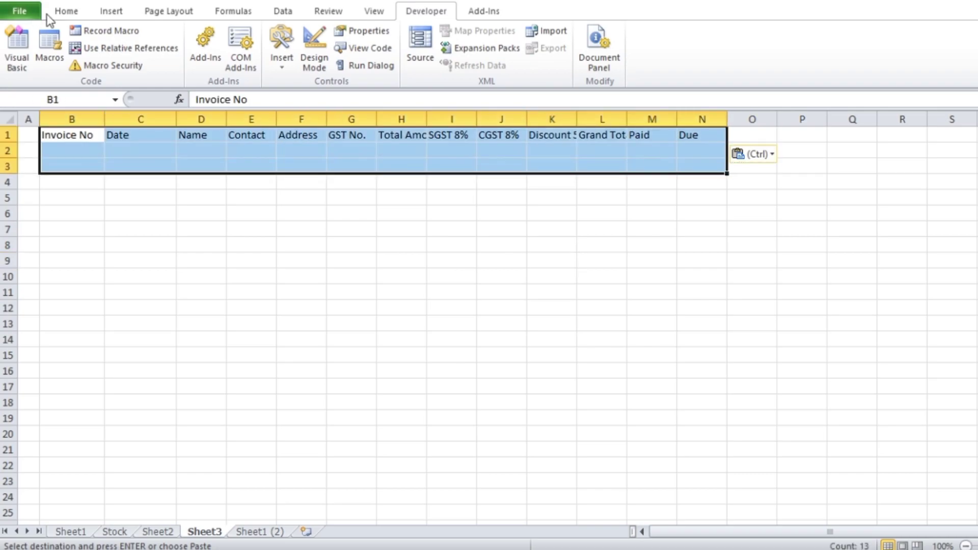
pyautogui.click(65, 11)
pyautogui.click(250, 36)
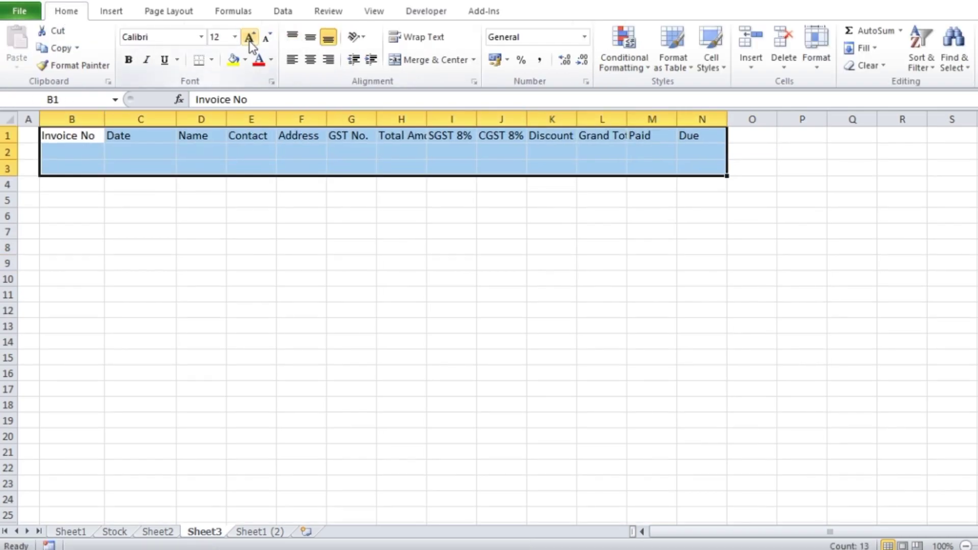
pyautogui.click(310, 59)
pyautogui.click(724, 275)
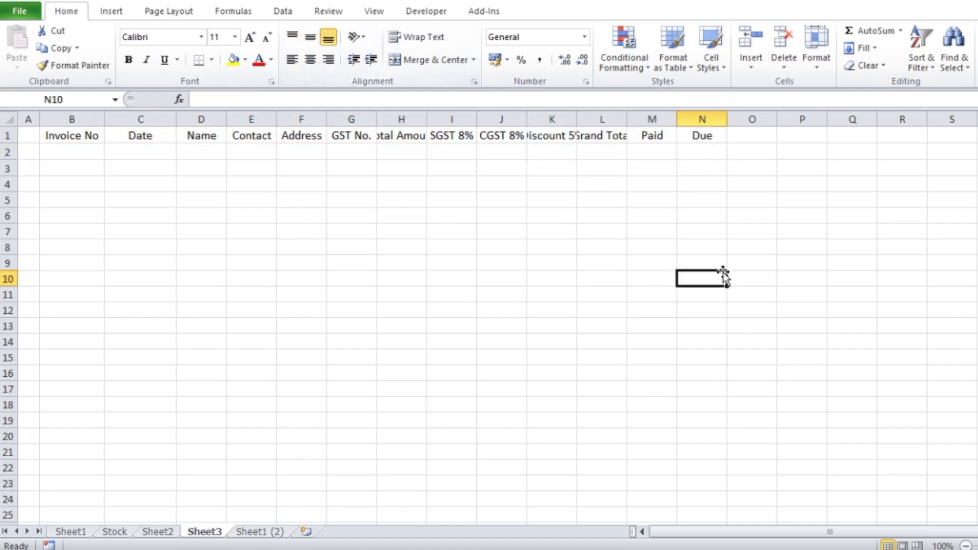
# Step: Widen column E and AutoFit columns B–N to their headers
pyautogui.moveTo(277, 116); pyautogui.dragTo(285, 115)
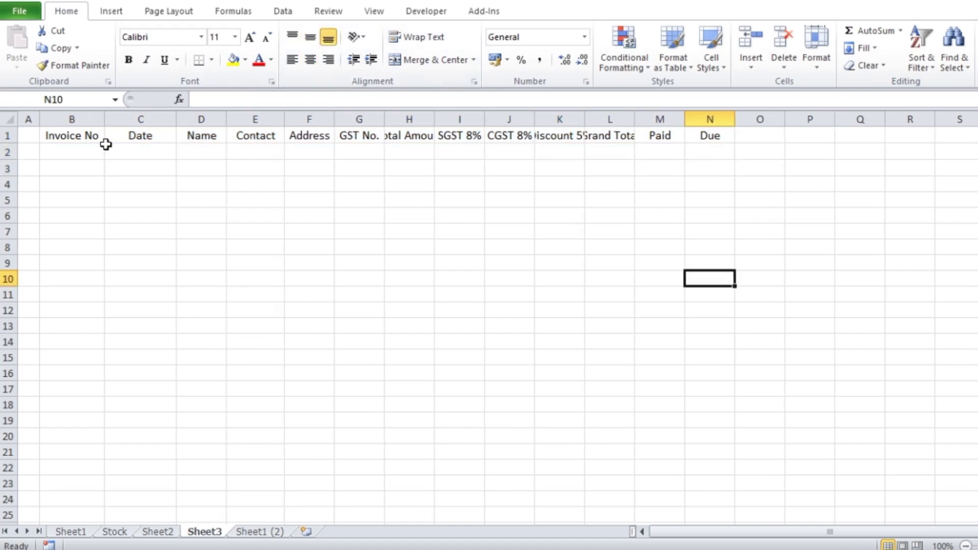
pyautogui.moveTo(51, 138); pyautogui.dragTo(722, 145)
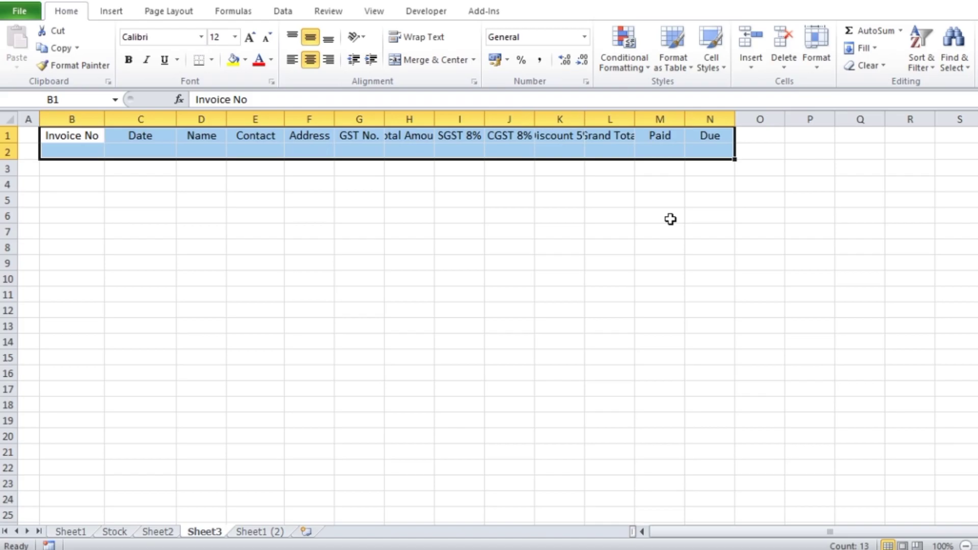
pyautogui.hotkey('alt', 'h')
pyautogui.press('o')
pyautogui.press('i')
pyautogui.click(586, 304)
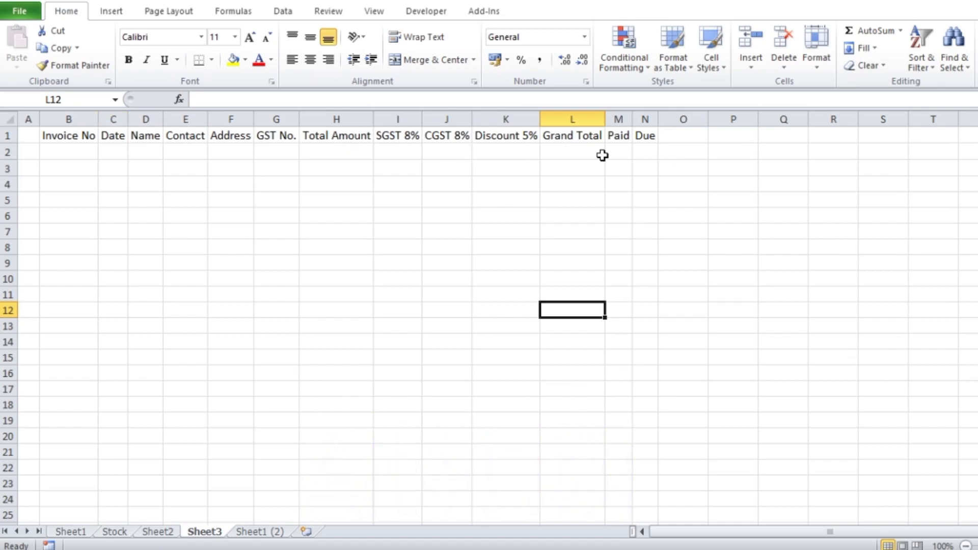
pyautogui.click(702, 282)
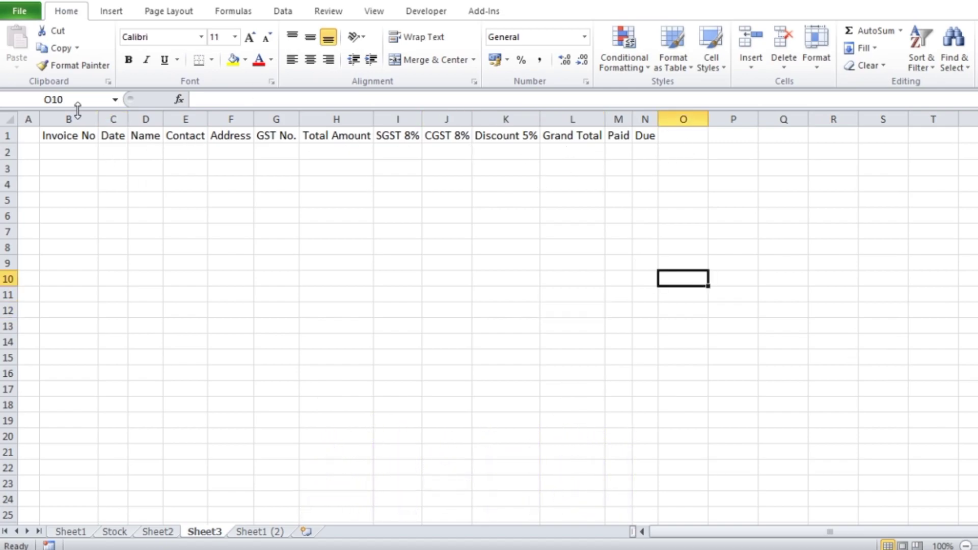
pyautogui.moveTo(52, 134); pyautogui.dragTo(645, 136)
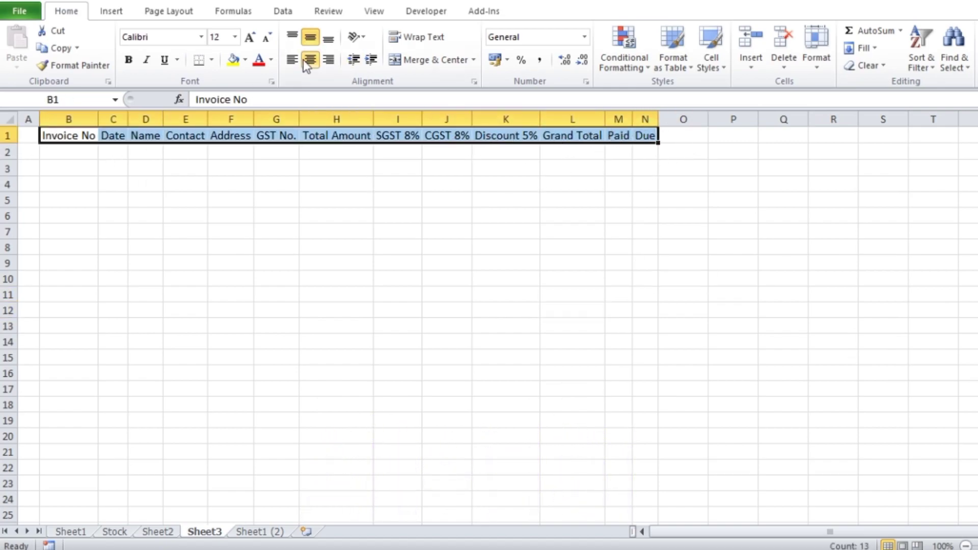
pyautogui.click(627, 257)
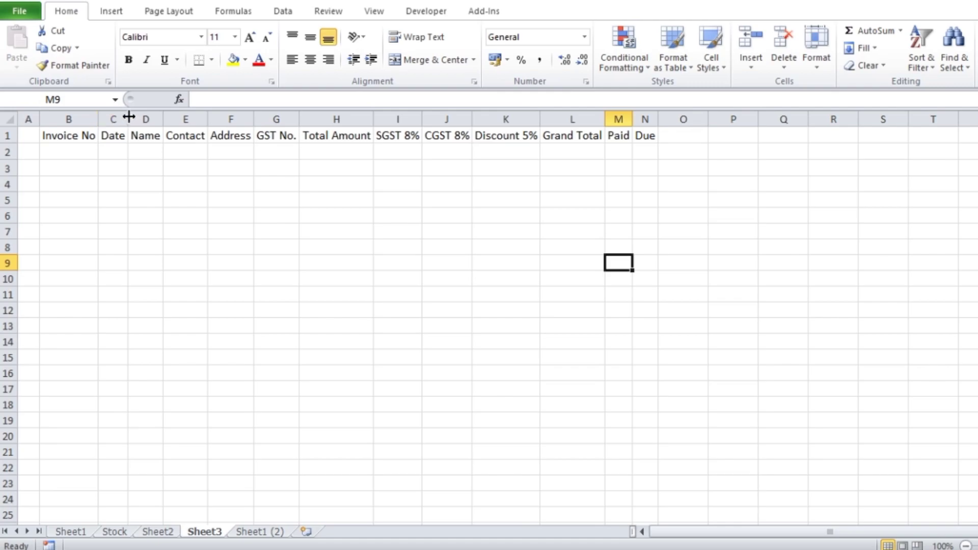
# Step: Widen the Date, Name and GST No. columns further so the headers are fully readable
pyautogui.moveTo(127, 116); pyautogui.dragTo(220, 123)
pyautogui.moveTo(355, 119); pyautogui.dragTo(373, 118)
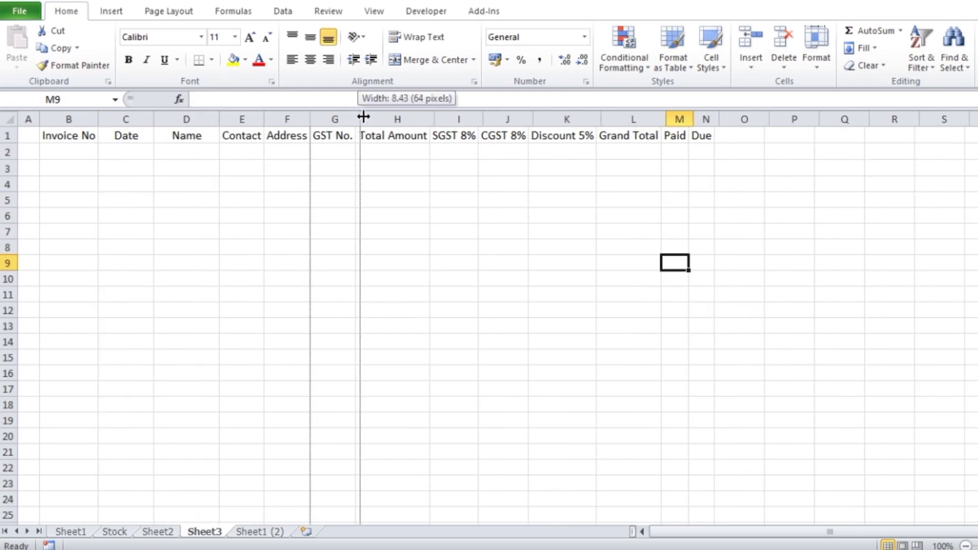
pyautogui.click(955, 247)
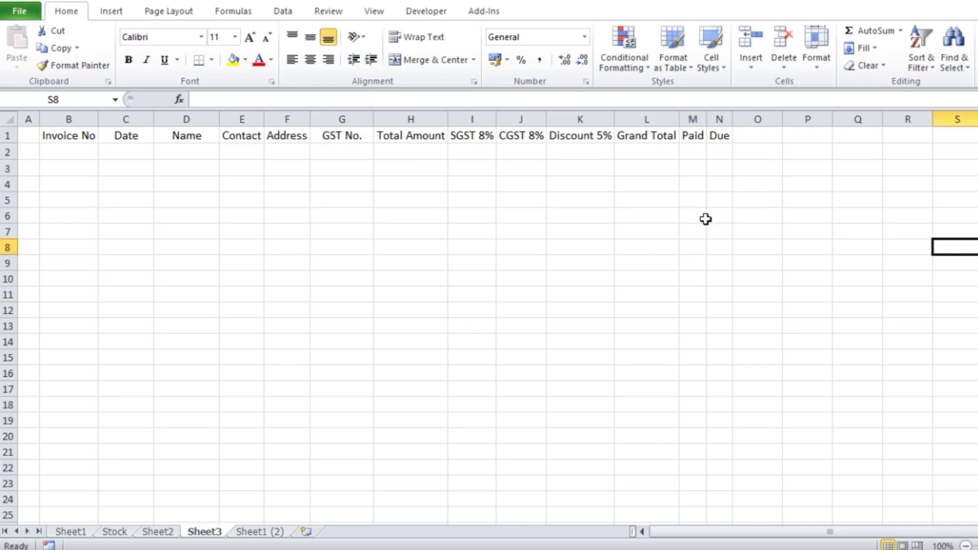
pyautogui.click(68, 151)
pyautogui.click(48, 134)
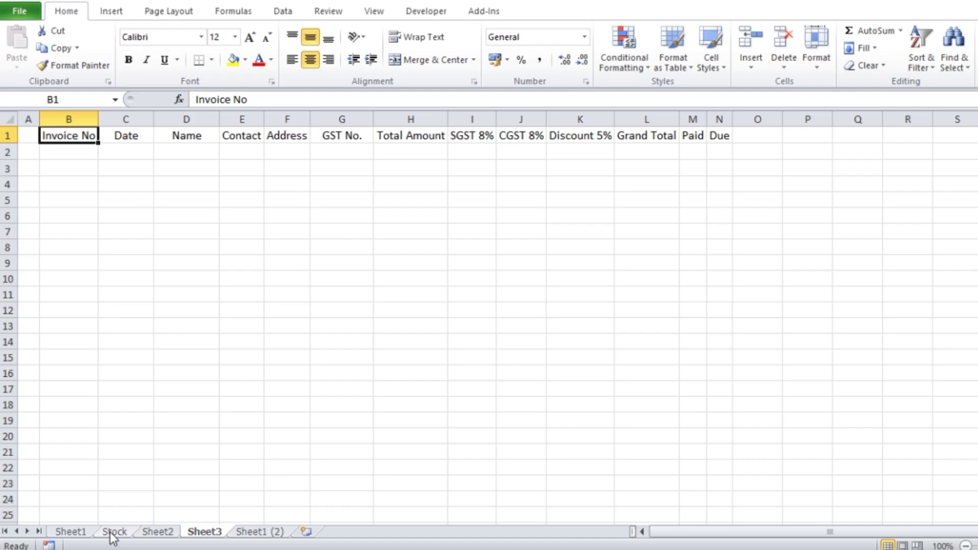
# Step: Copy invoice number 101 and its date from the Sheet1 invoice
pyautogui.click(70, 531)
pyautogui.scroll(6, 563, 299)
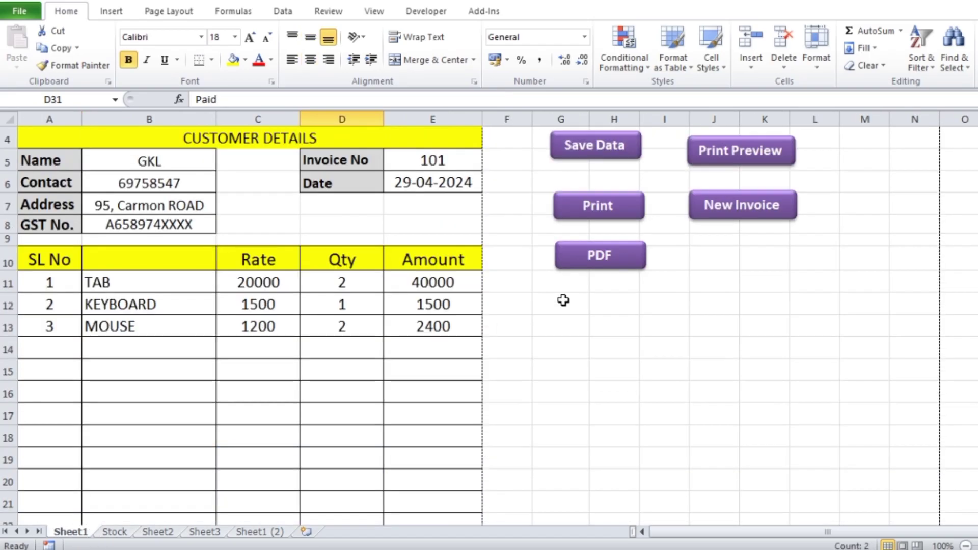
pyautogui.scroll(1, 511, 253)
pyautogui.click(509, 250)
pyautogui.click(430, 227)
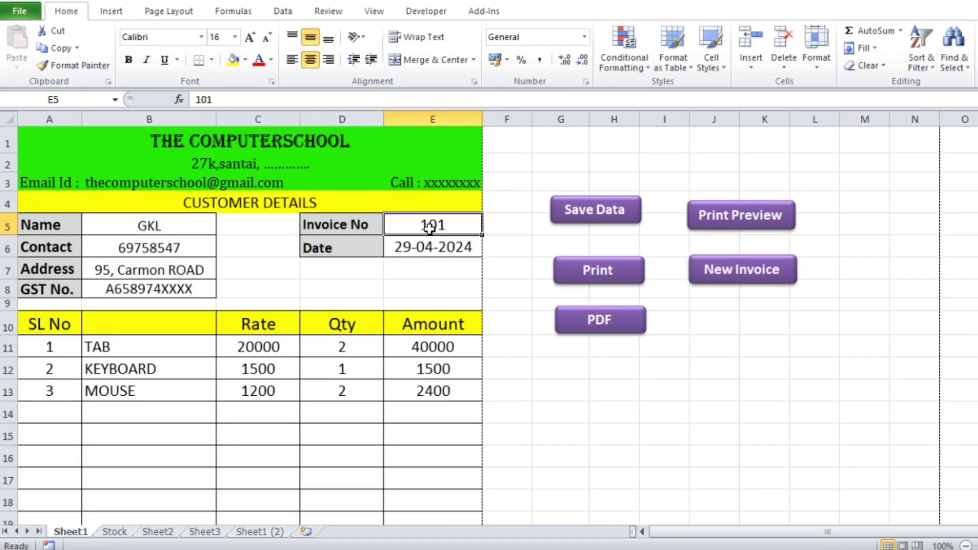
pyautogui.moveTo(430, 224); pyautogui.dragTo(431, 247)
pyautogui.hotkey('ctrl', 'c')
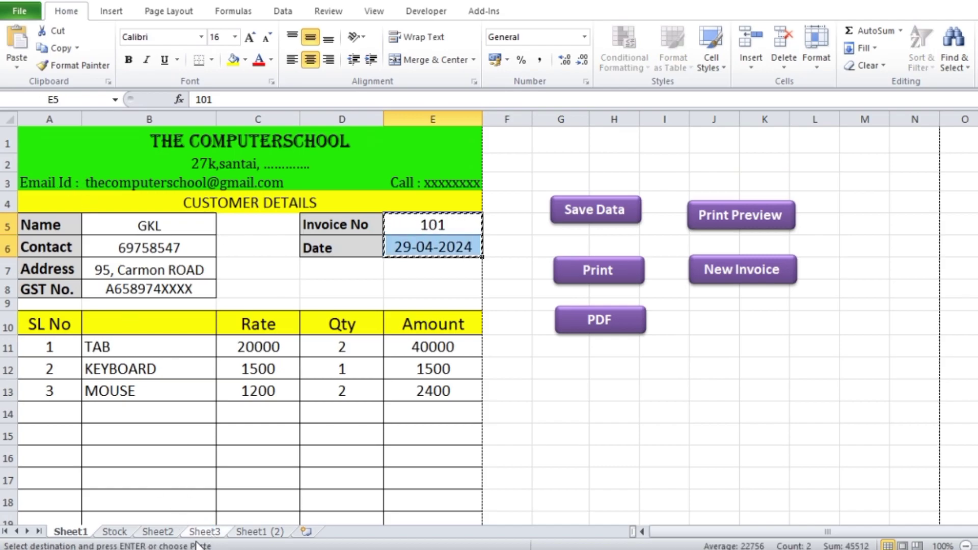
pyautogui.keyDown('ctrl'); pyautogui.click(726, 415); pyautogui.keyUp('ctrl')
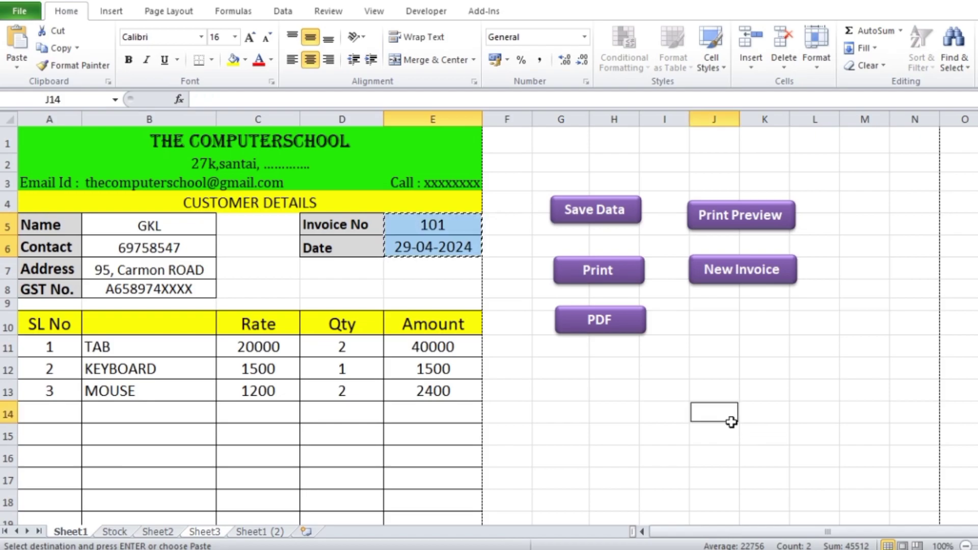
pyautogui.keyDown('ctrl'); pyautogui.click(696, 439); pyautogui.keyUp('ctrl')
pyautogui.keyDown('ctrl'); pyautogui.click(593, 413); pyautogui.keyUp('ctrl')
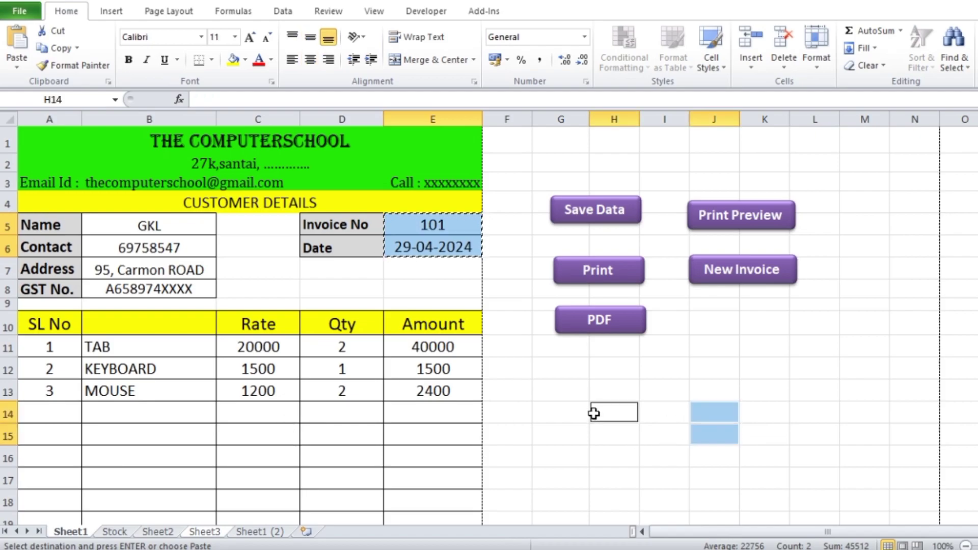
pyautogui.click(805, 362)
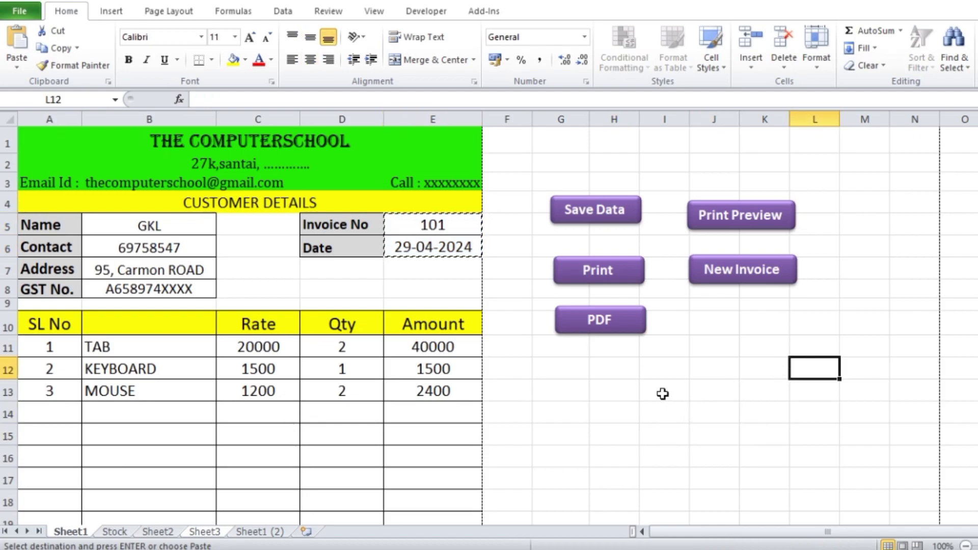
pyautogui.click(662, 394)
# Step: Paste the invoice number and date as transposed values into Sheet3 B2:C2
pyautogui.click(203, 532)
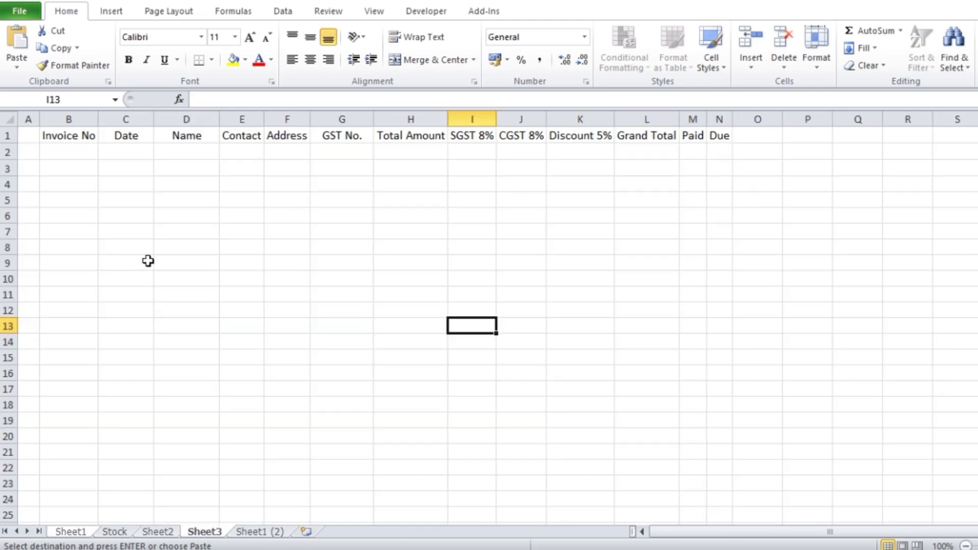
pyautogui.click(54, 150)
pyautogui.rightClick(54, 150)
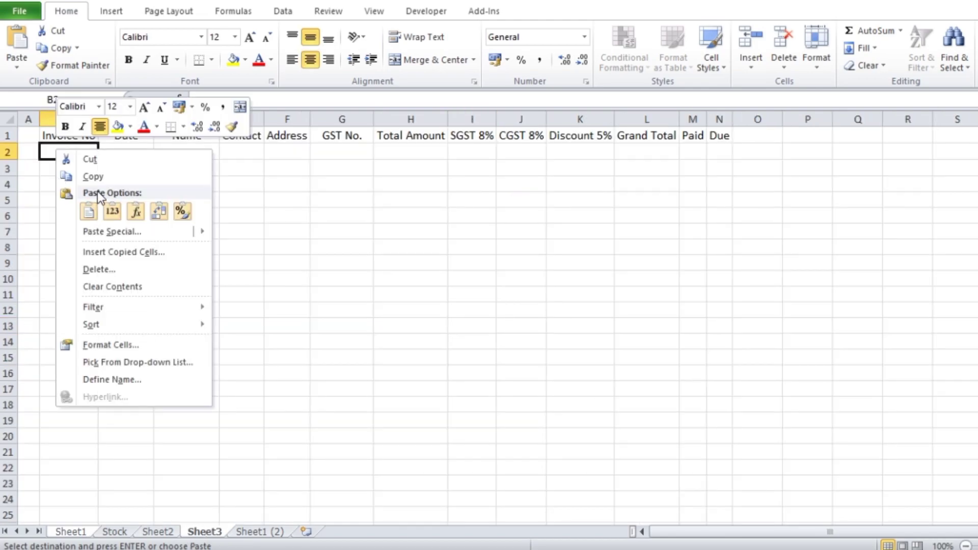
pyautogui.click(112, 231)
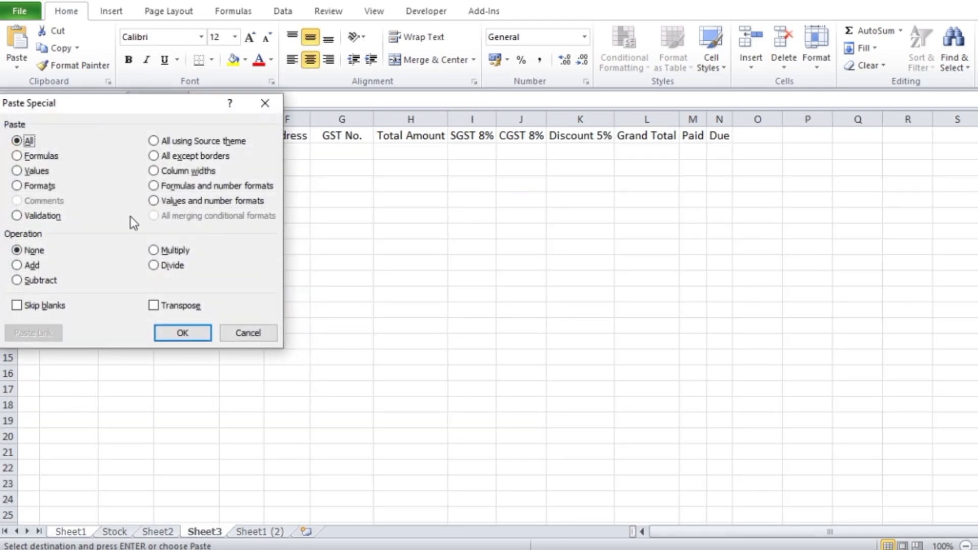
pyautogui.click(18, 171)
pyautogui.click(154, 305)
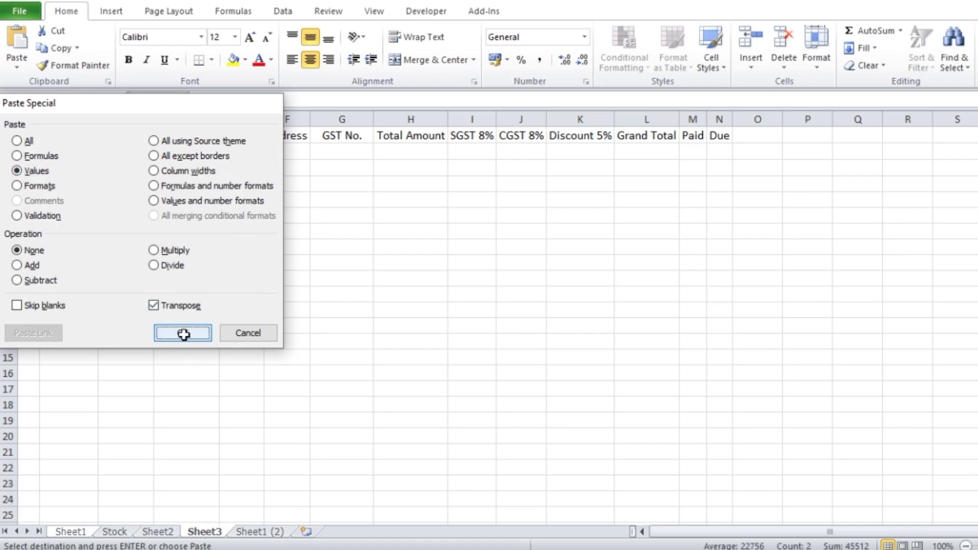
pyautogui.click(182, 333)
# Step: Copy the Name to GST No. customer details and paste them as transposed values into D2:G2
pyautogui.click(205, 150)
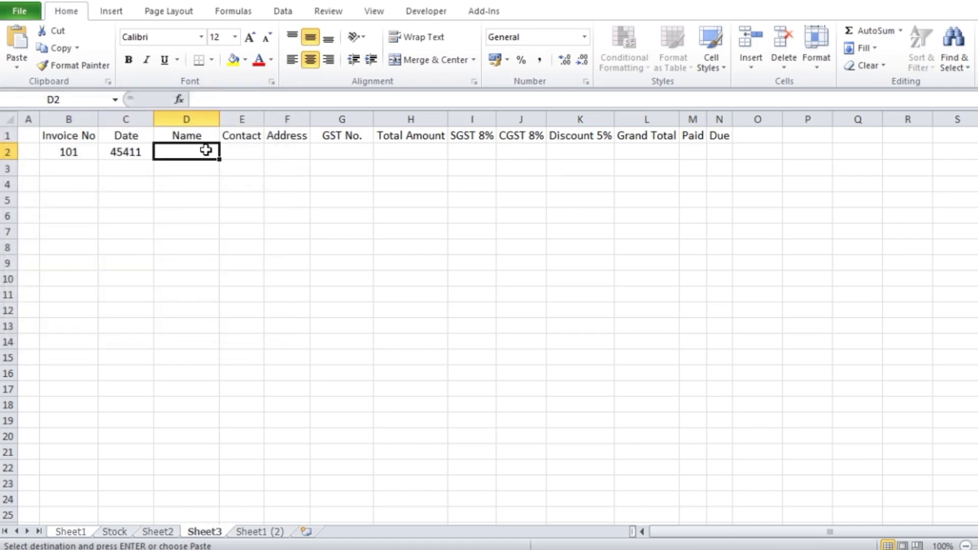
pyautogui.click(91, 535)
pyautogui.moveTo(145, 226); pyautogui.dragTo(147, 295)
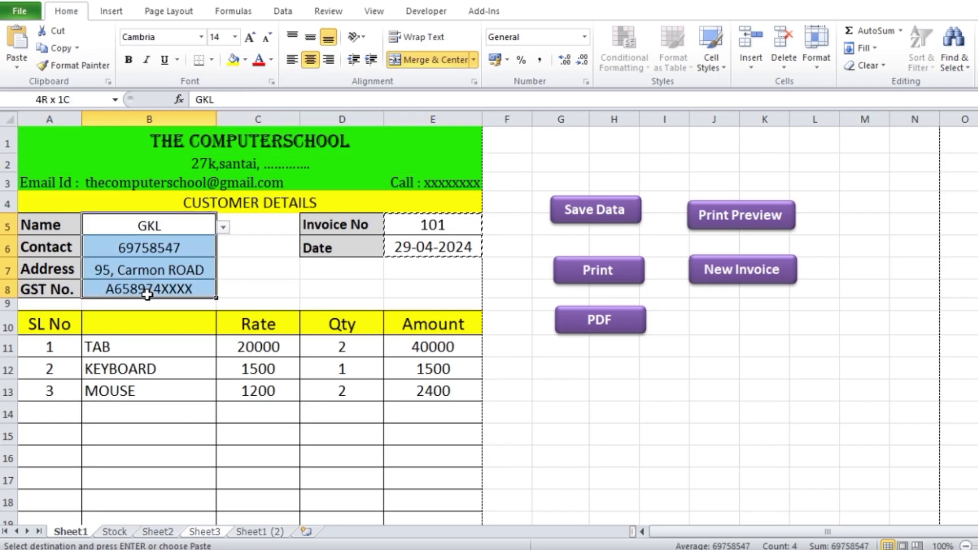
pyautogui.rightClick(147, 294)
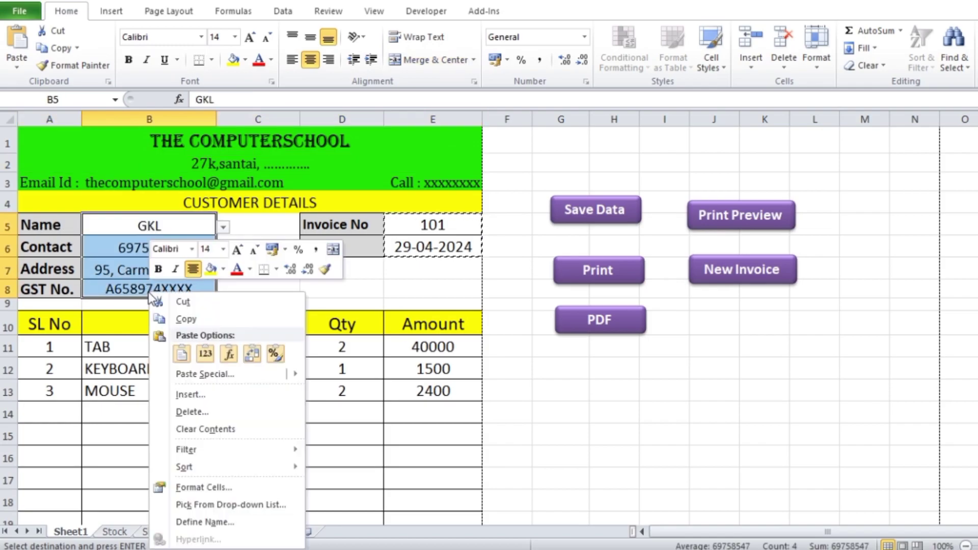
pyautogui.click(186, 319)
pyautogui.click(204, 531)
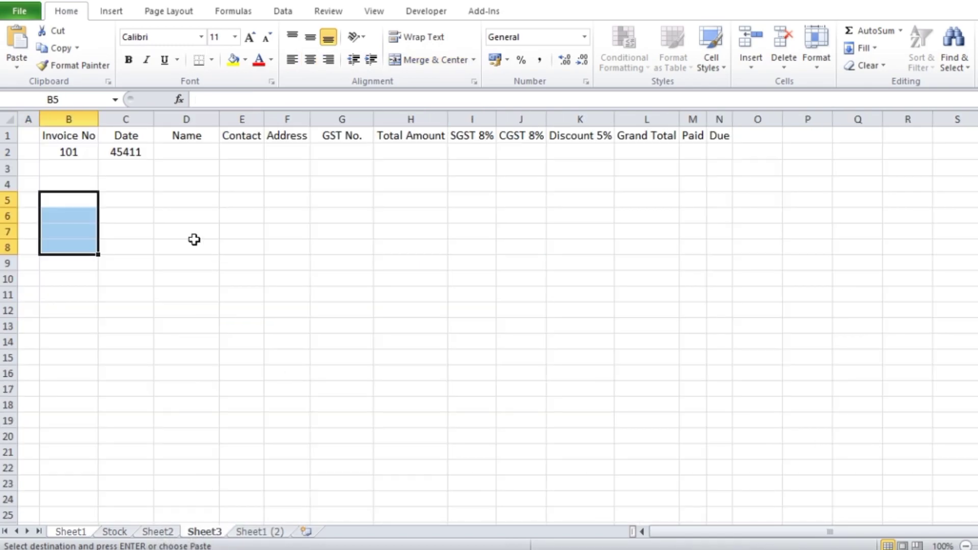
pyautogui.rightClick(184, 153)
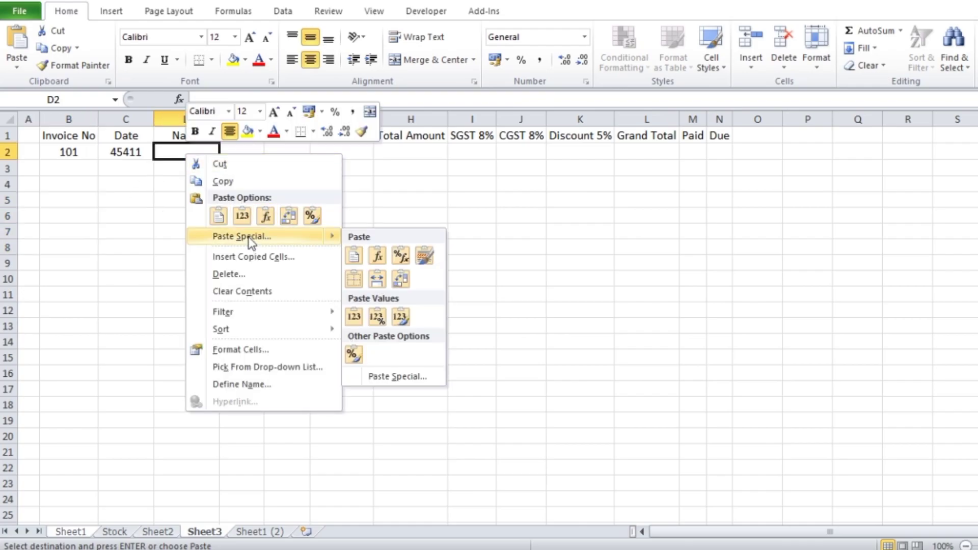
pyautogui.click(214, 233)
pyautogui.click(132, 177)
pyautogui.click(262, 311)
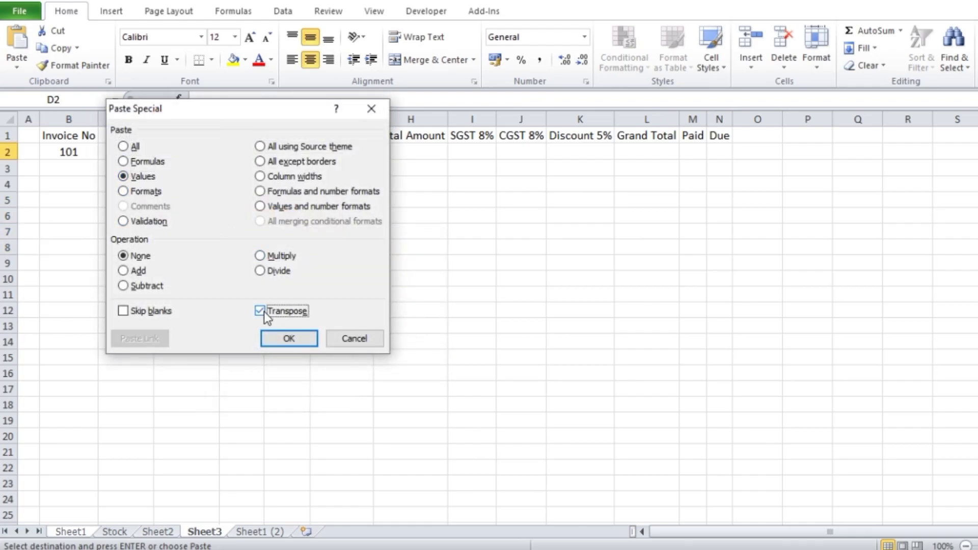
pyautogui.click(289, 338)
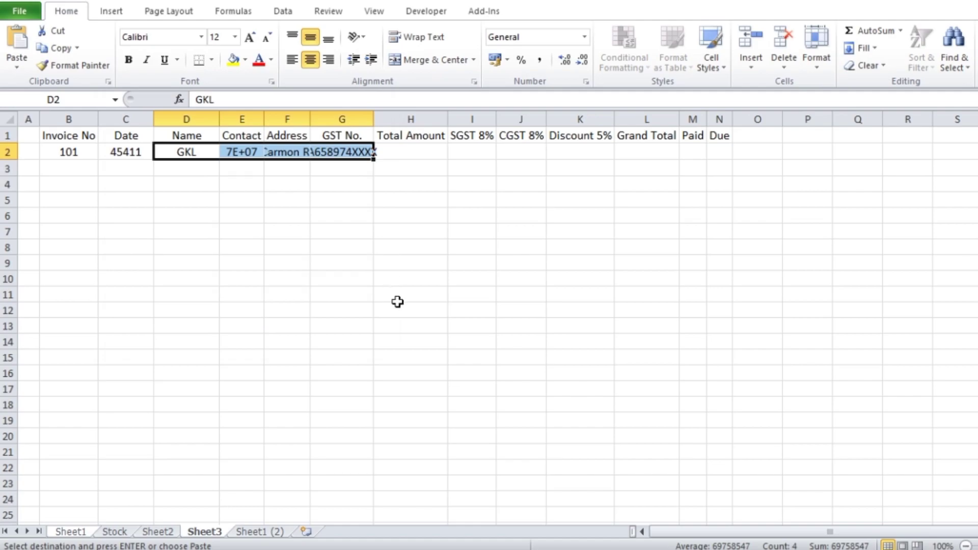
# Step: Widen columns E, F and G to fit the contact, address and GST number
pyautogui.moveTo(263, 119)
pyautogui.mouseDown()
pyautogui.moveTo(375, 116)
pyautogui.moveTo(388, 134)
pyautogui.mouseUp()
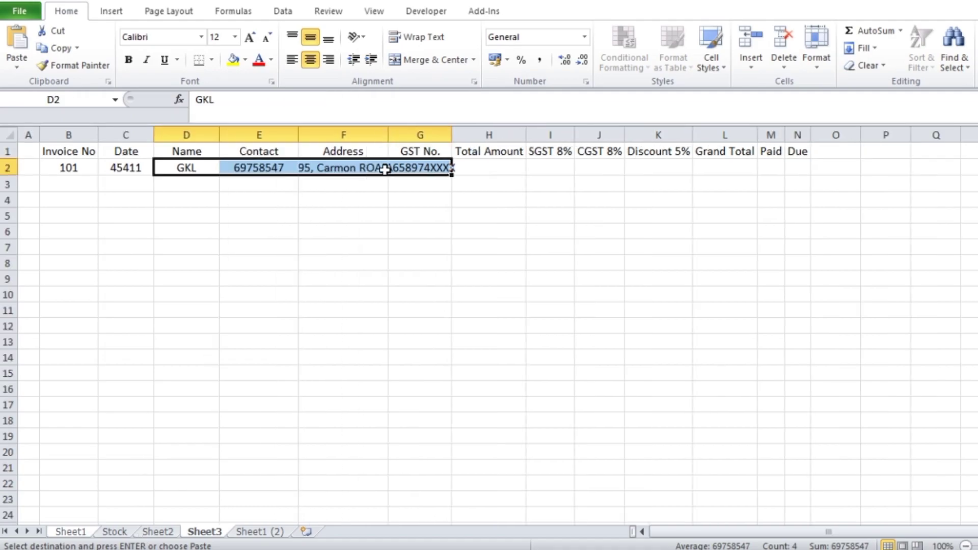
pyautogui.moveTo(419, 247); pyautogui.dragTo(420, 231)
pyautogui.click(367, 132)
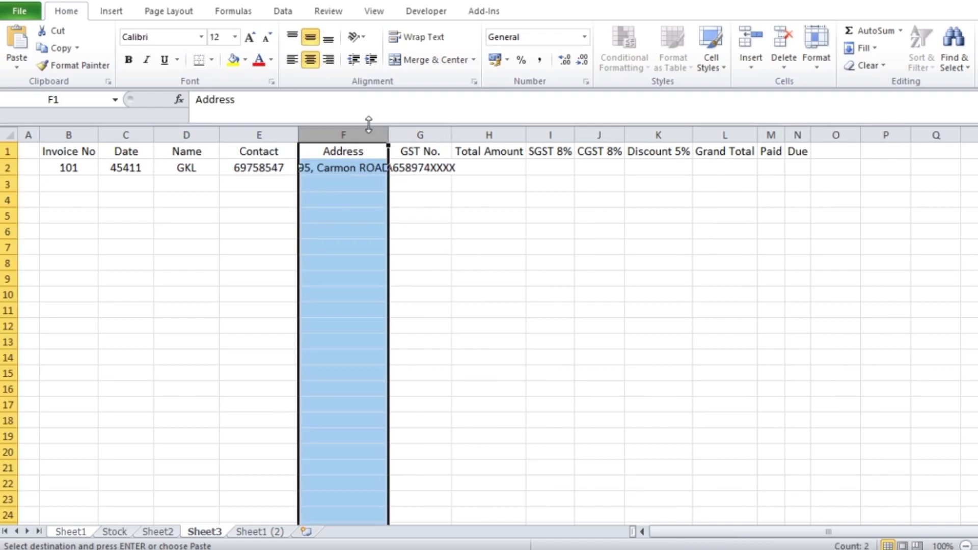
pyautogui.moveTo(367, 124); pyautogui.dragTo(374, 108)
pyautogui.click(479, 230)
pyautogui.moveTo(451, 118); pyautogui.dragTo(504, 116)
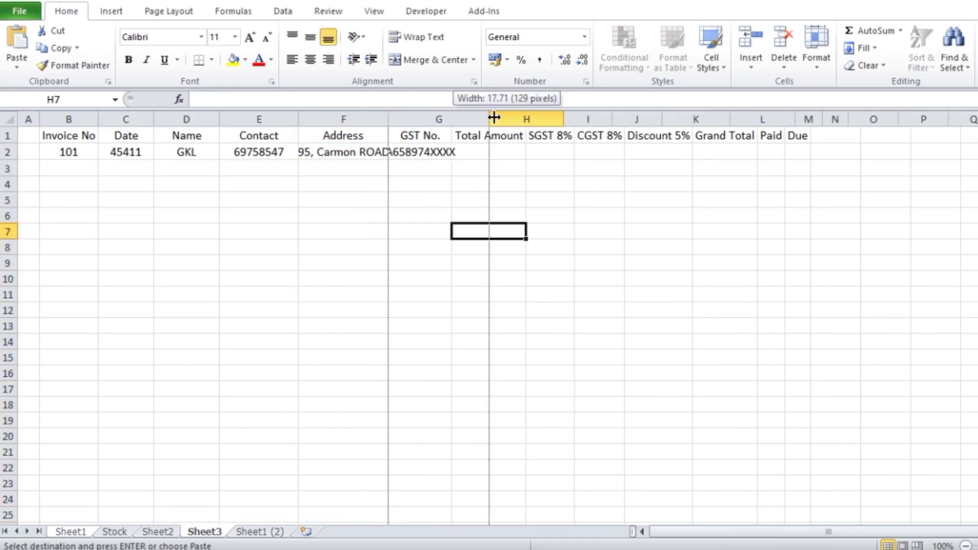
pyautogui.moveTo(389, 118); pyautogui.dragTo(423, 118)
pyautogui.click(364, 357)
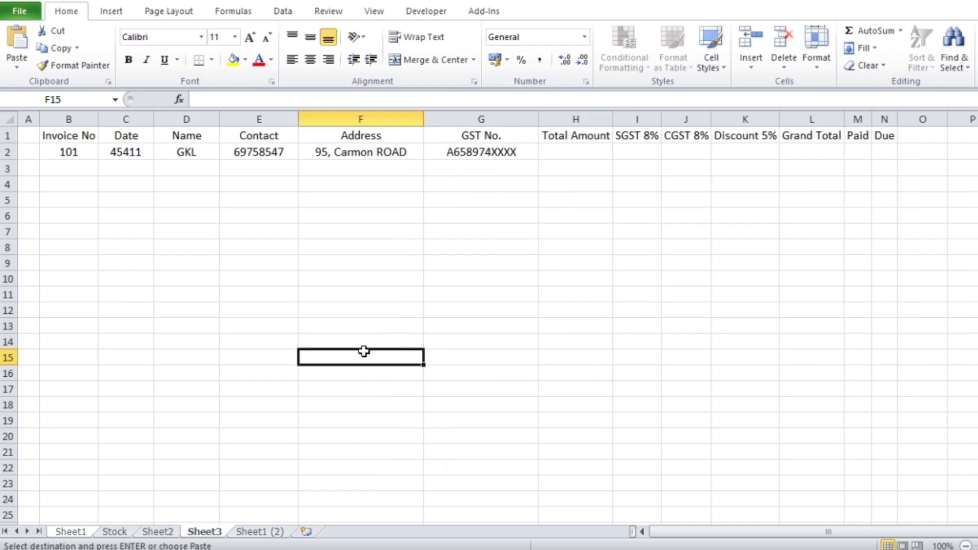
# Step: Copy the invoice totals through Grand Total and paste them as transposed values into H2:L2
pyautogui.click(69, 531)
pyautogui.scroll(-3, 388, 306)
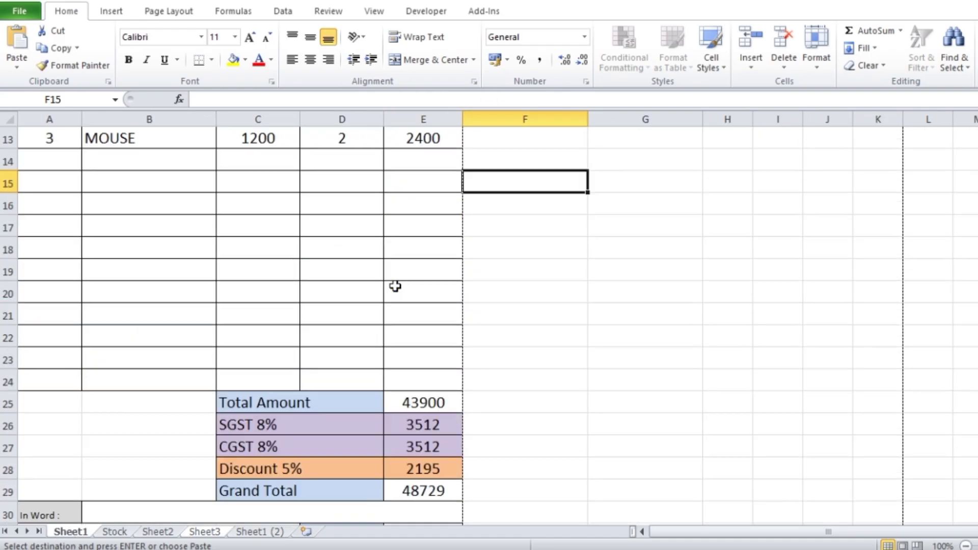
pyautogui.scroll(-5, 357, 245)
pyautogui.scroll(1, 291, 211)
pyautogui.moveTo(412, 206); pyautogui.dragTo(406, 287)
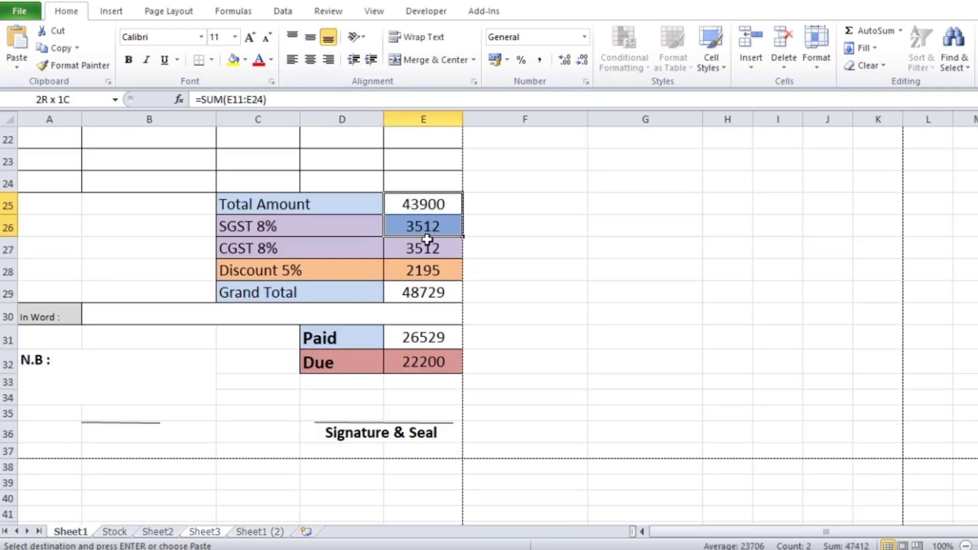
pyautogui.click(204, 531)
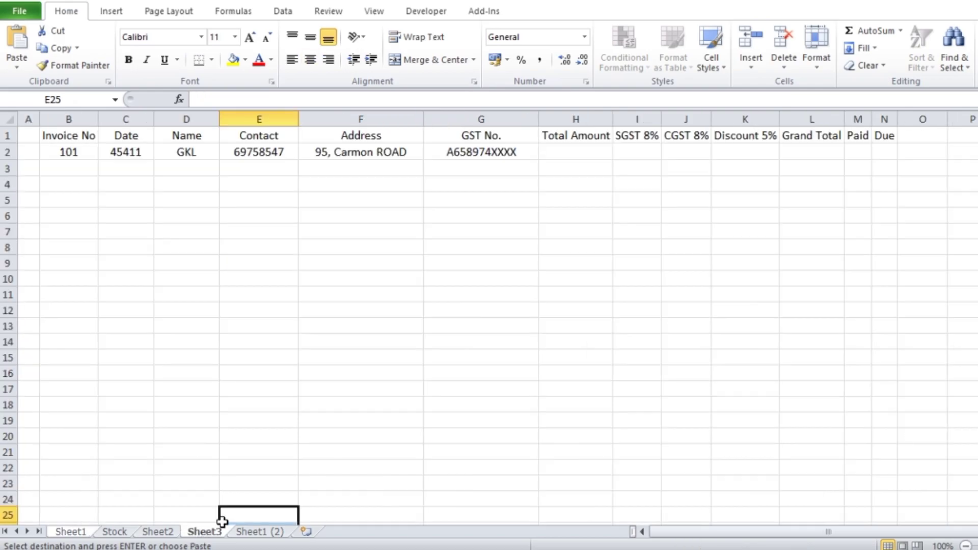
pyautogui.click(566, 151)
pyautogui.rightClick(567, 150)
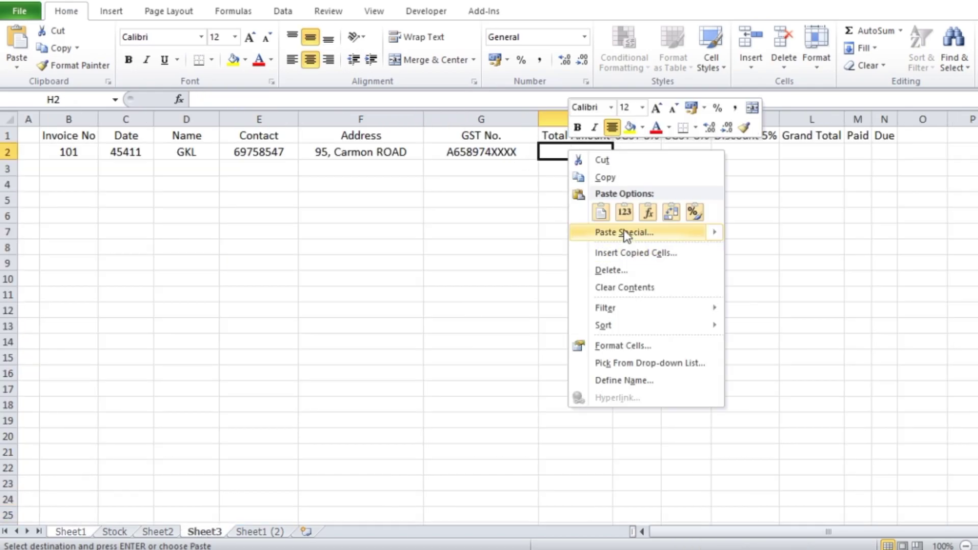
pyautogui.click(623, 231)
pyautogui.click(520, 169)
pyautogui.click(635, 304)
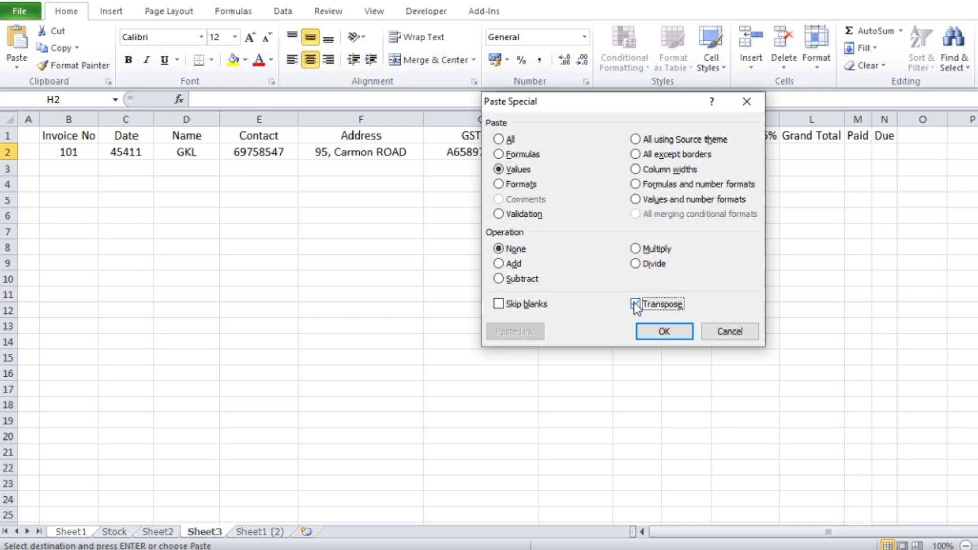
pyautogui.click(664, 331)
# Step: Copy the Paid and Due amounts and paste them transposed into M2:N2
pyautogui.click(84, 532)
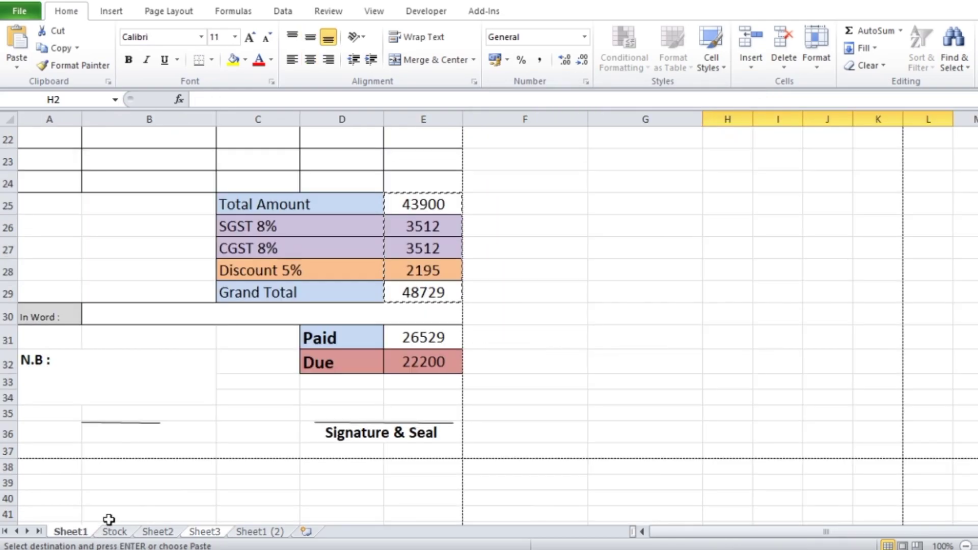
pyautogui.moveTo(438, 339); pyautogui.dragTo(437, 352)
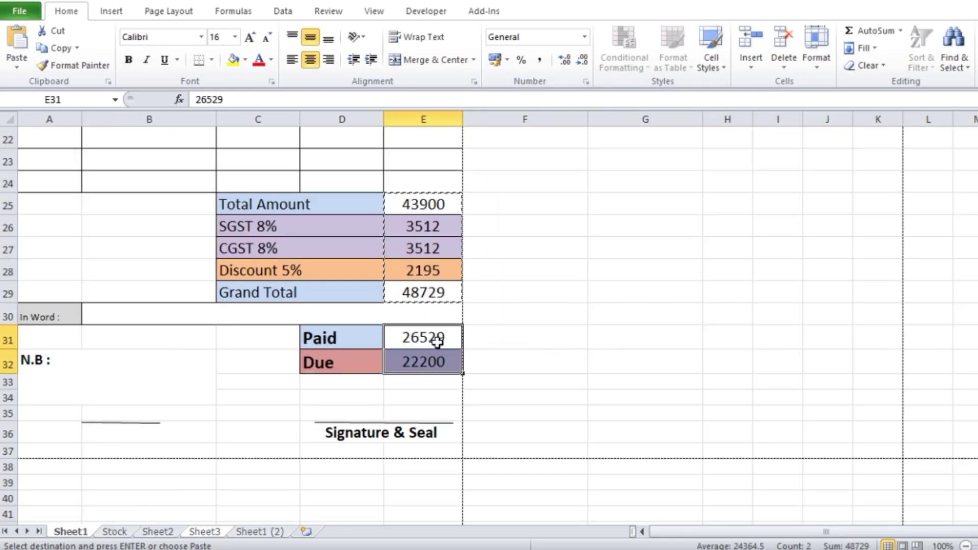
pyautogui.hotkey('ctrl', 'c')
pyautogui.click(205, 531)
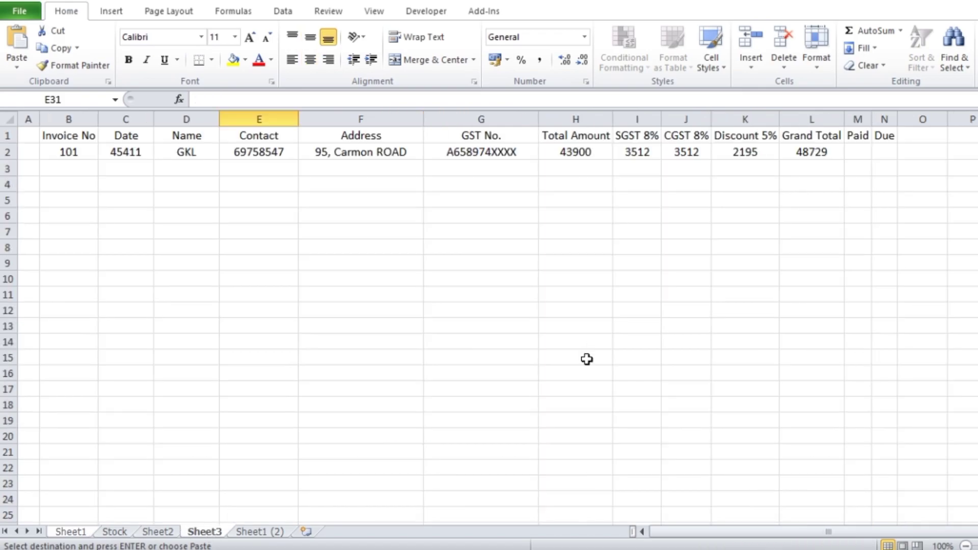
pyautogui.rightClick(851, 153)
pyautogui.click(848, 233)
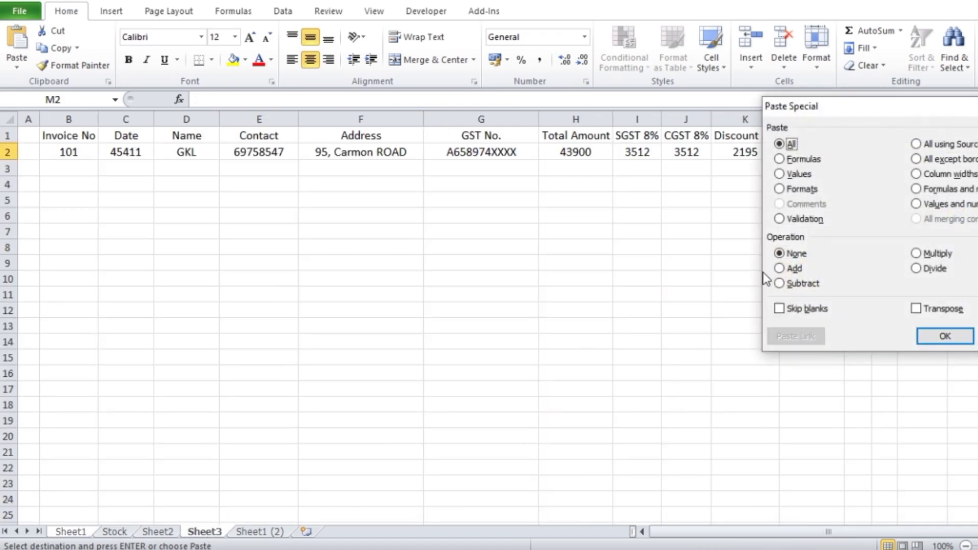
pyautogui.click(916, 308)
pyautogui.click(945, 336)
pyautogui.click(168, 172)
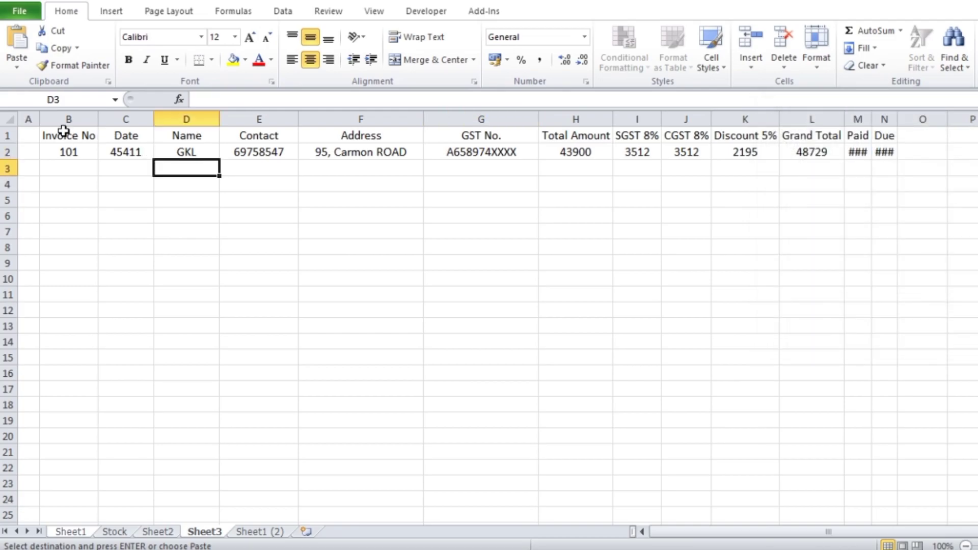
# Step: Convert Sheet3's B1:N17 into a table with headers, then return to Sheet1
pyautogui.moveTo(63, 133)
pyautogui.mouseDown()
pyautogui.moveTo(772, 269)
pyautogui.moveTo(763, 383)
pyautogui.mouseUp()
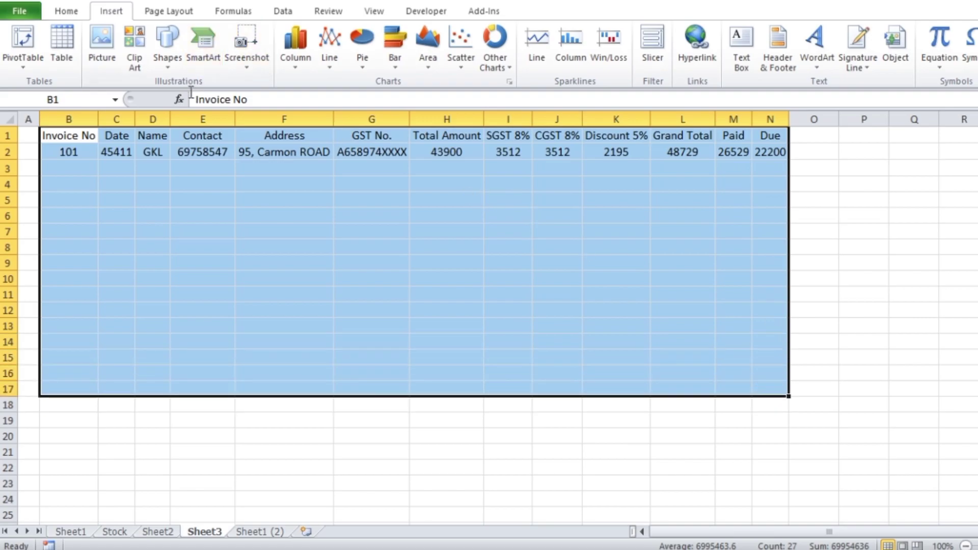
pyautogui.click(67, 10)
pyautogui.click(111, 10)
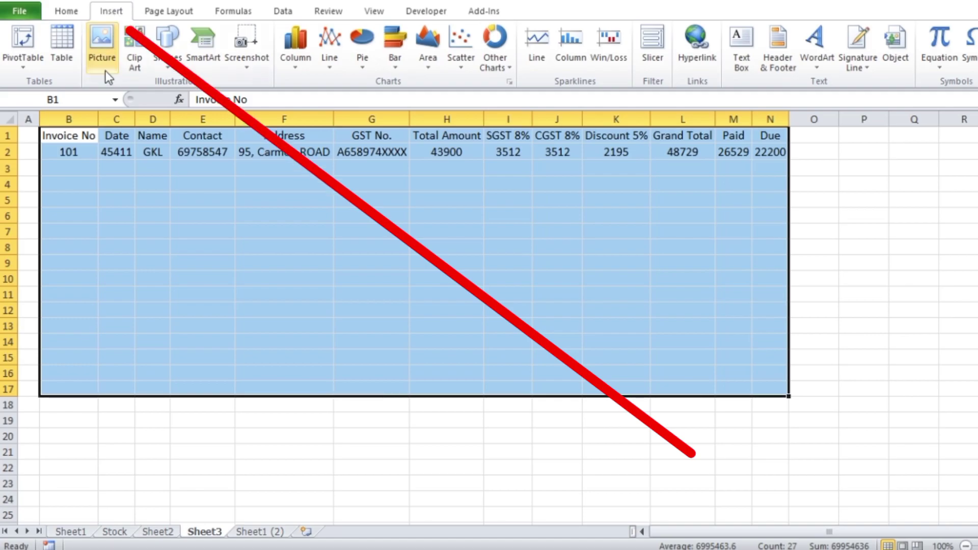
pyautogui.click(66, 58)
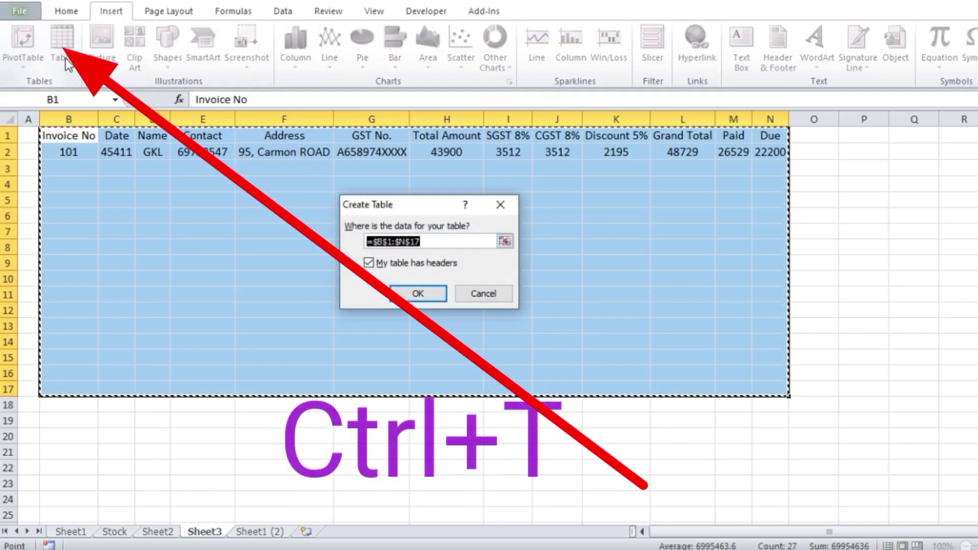
pyautogui.click(416, 294)
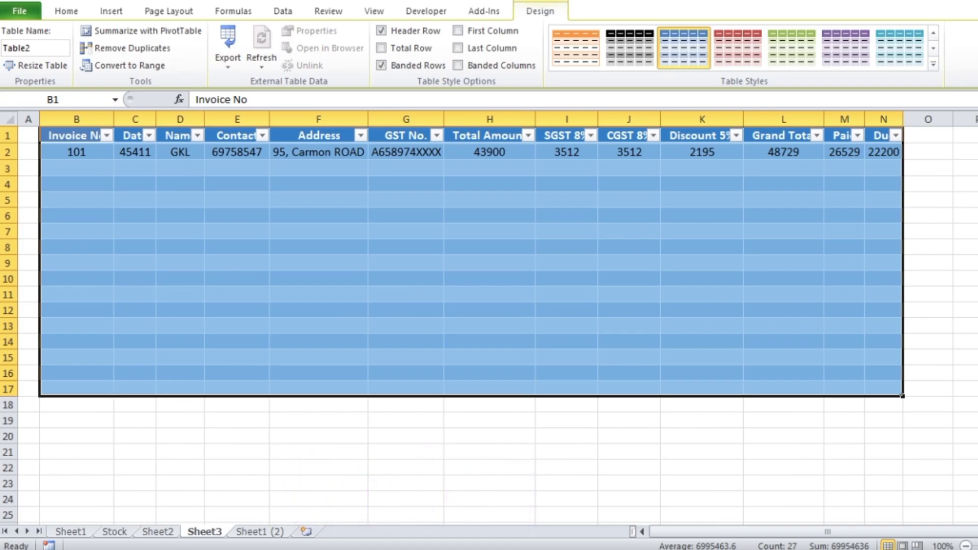
pyautogui.click(974, 248)
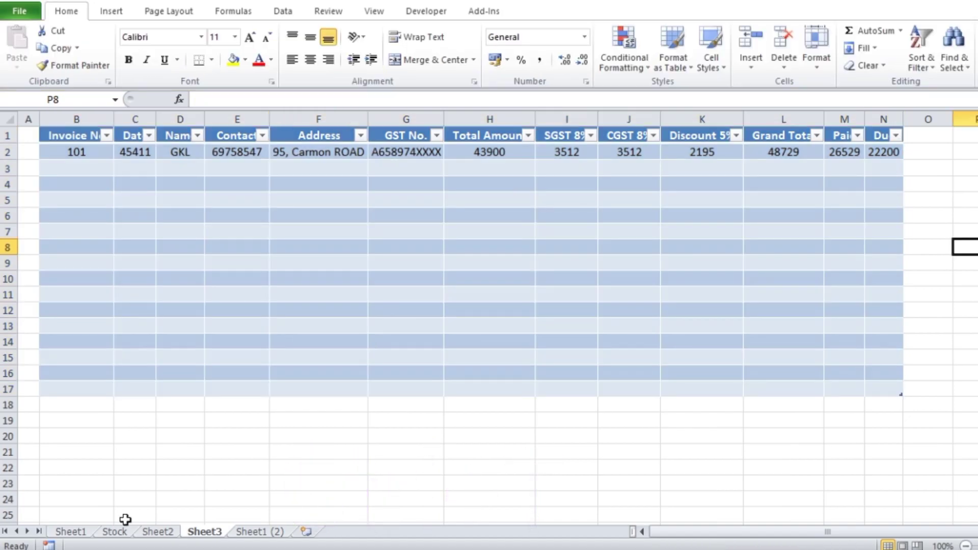
pyautogui.click(81, 533)
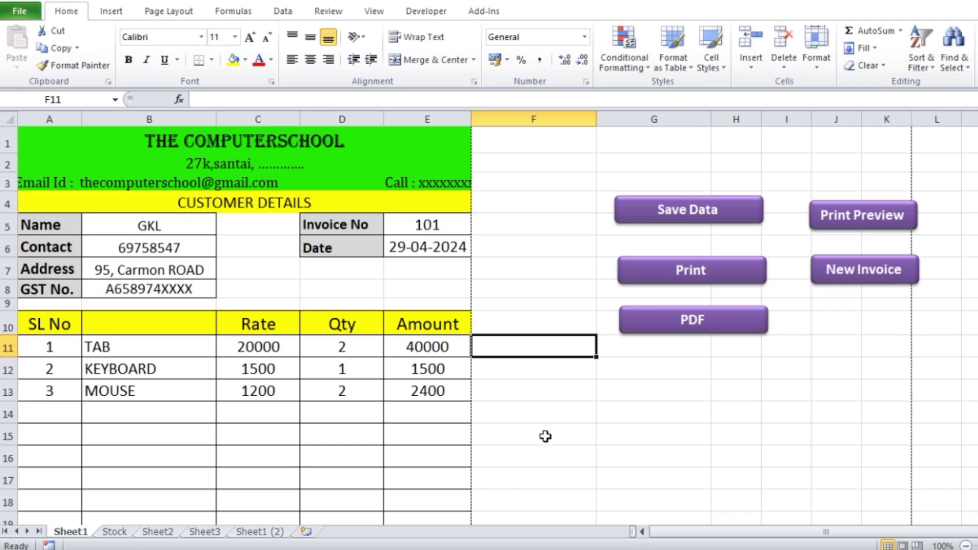
# Step: Fill G12:G17 with links =E5, =E6, =B5, =B6, =B7, =B8 to invoice and customer details
pyautogui.click(545, 437)
pyautogui.scroll(-1, 551, 336)
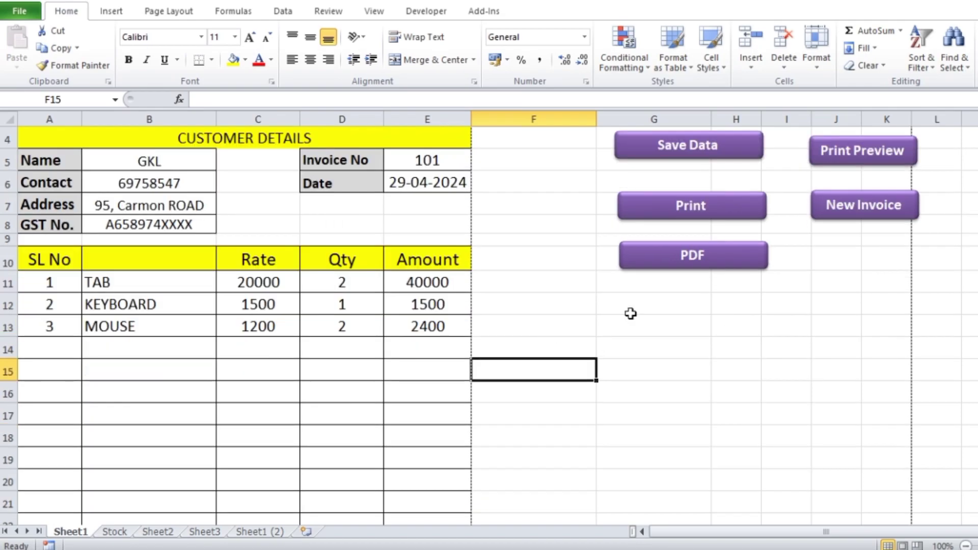
pyautogui.click(530, 288)
pyautogui.click(629, 303)
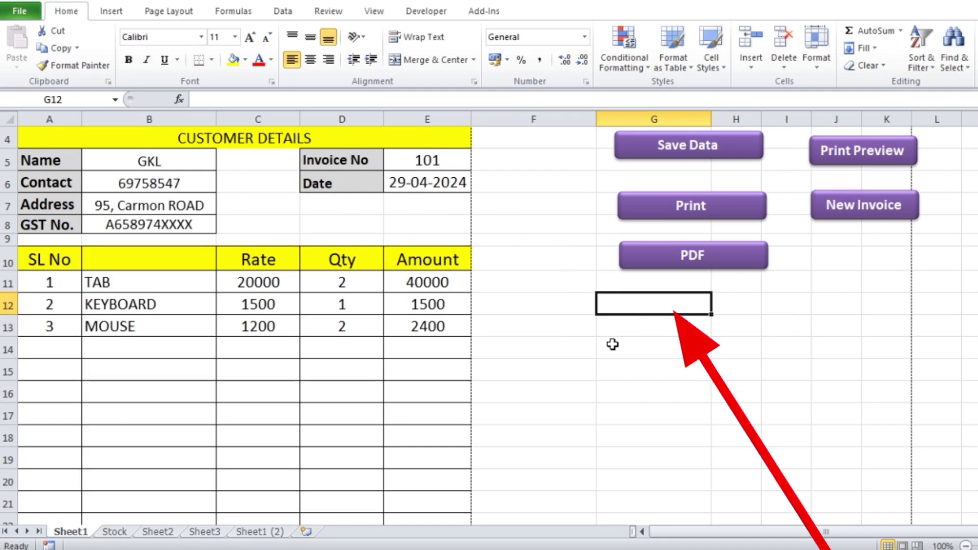
pyautogui.write('=')
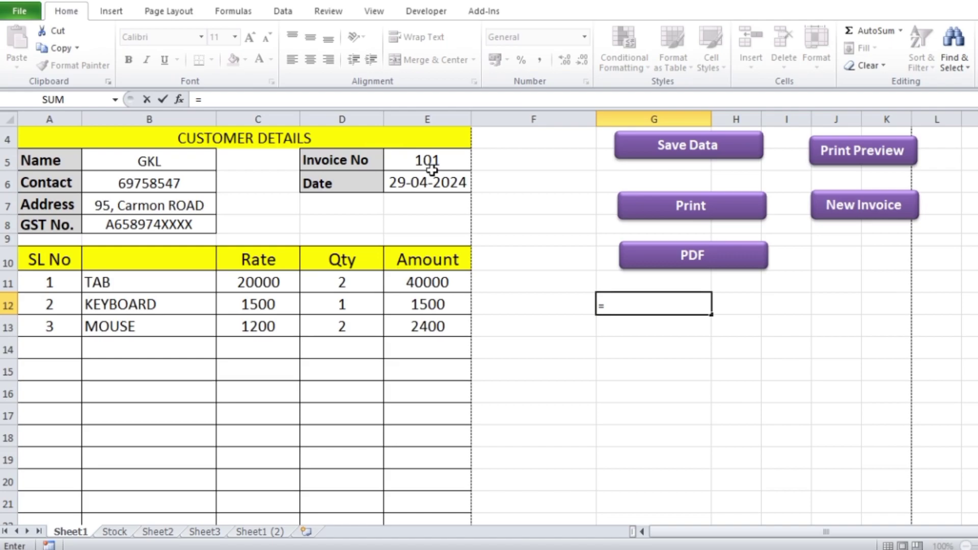
pyautogui.click(431, 162)
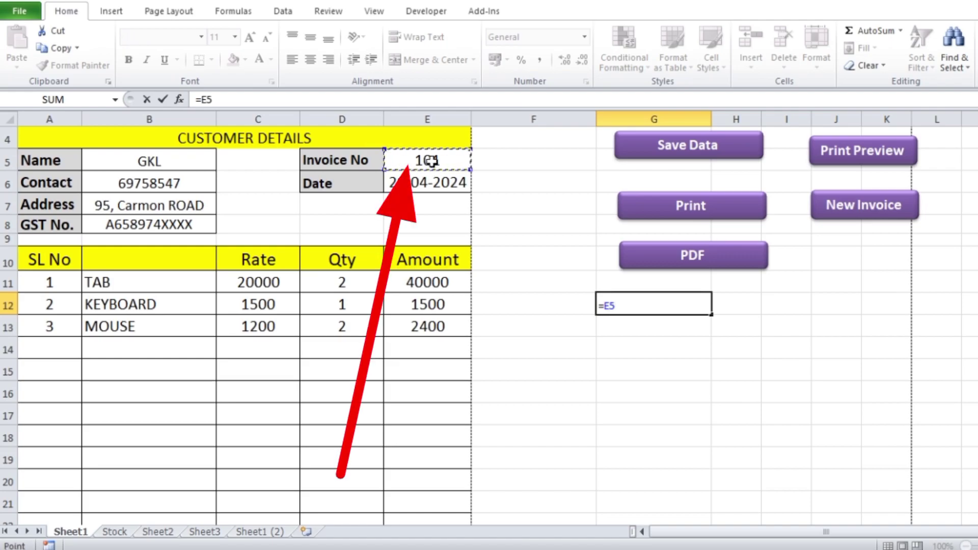
pyautogui.press('Return')
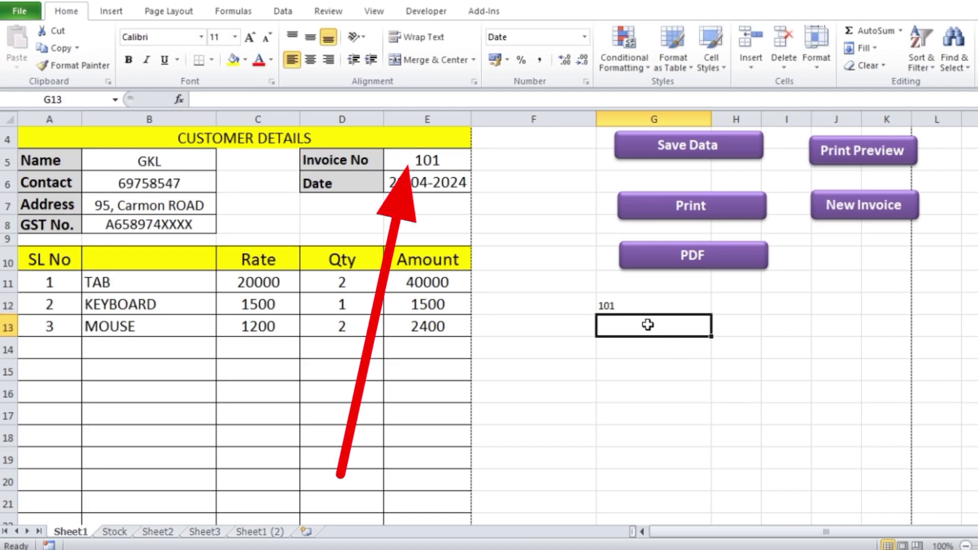
pyautogui.write('=')
pyautogui.click(437, 183)
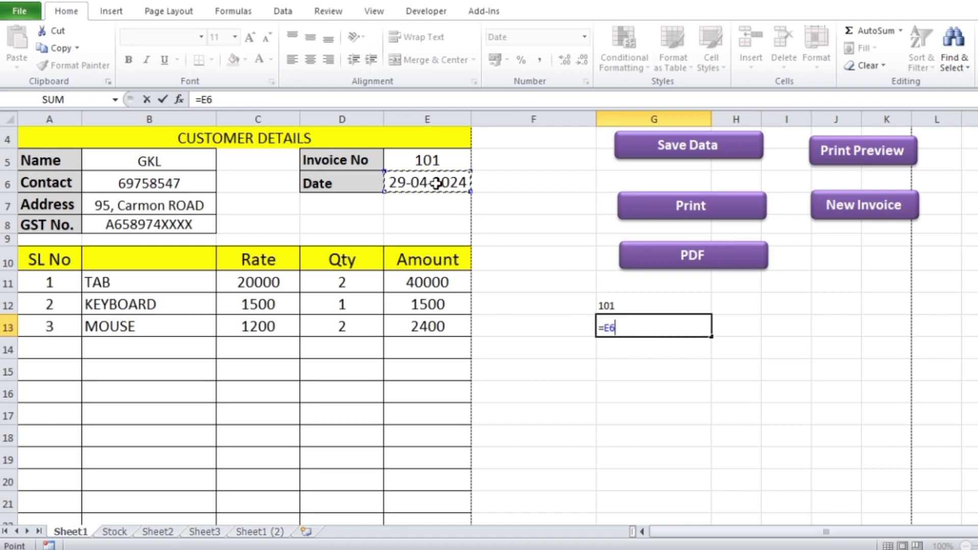
pyautogui.press('Return')
pyautogui.write('=')
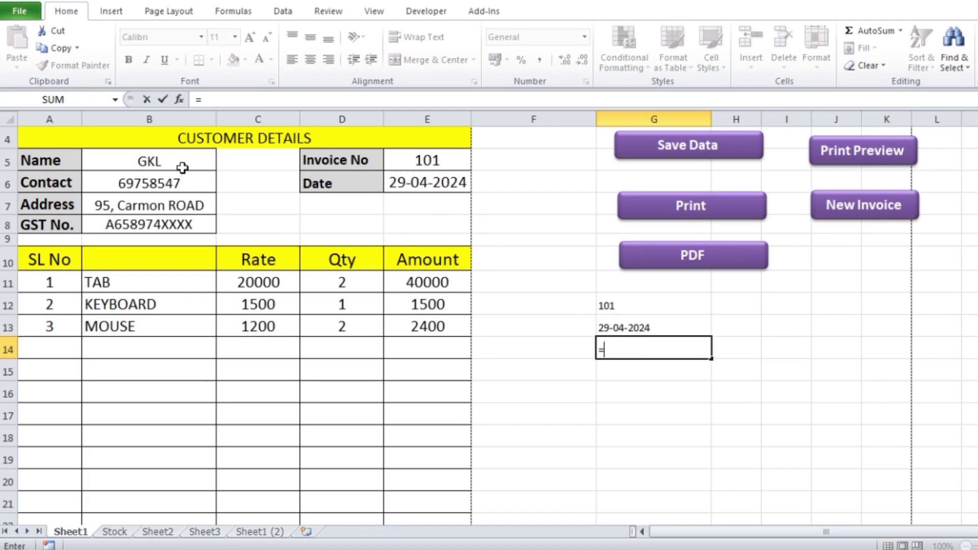
pyautogui.click(169, 162)
pyautogui.press('Return')
pyautogui.write('=')
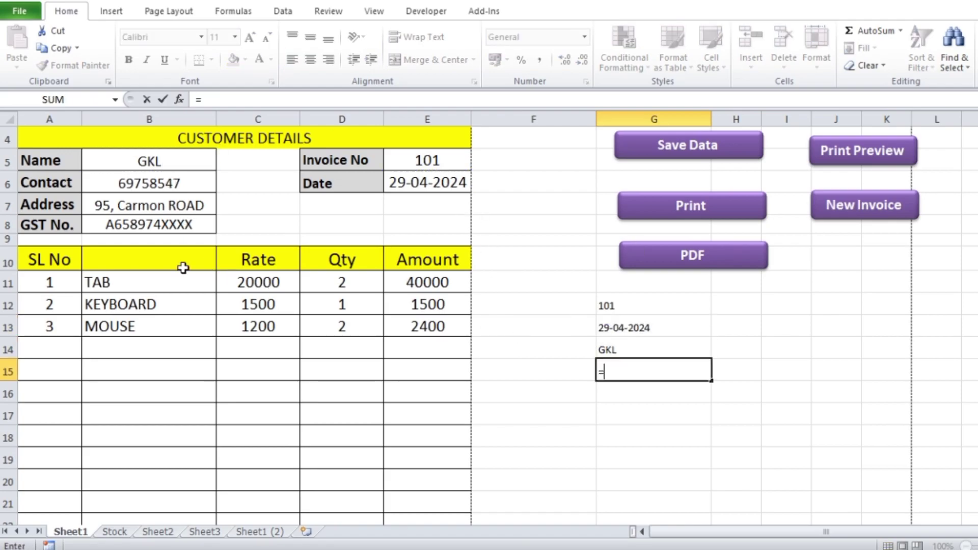
pyautogui.click(156, 186)
pyautogui.press('Return')
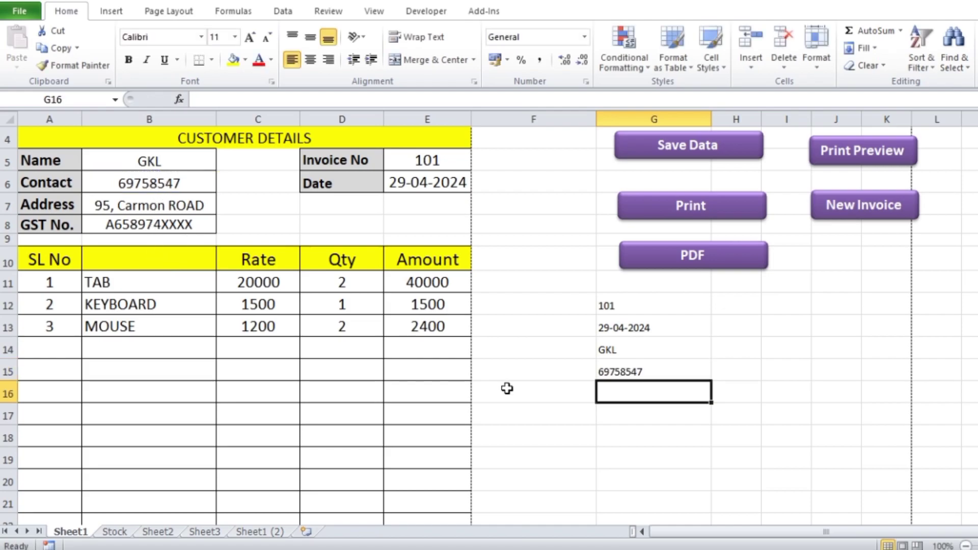
pyautogui.write('=')
pyautogui.click(176, 206)
pyautogui.press('Return')
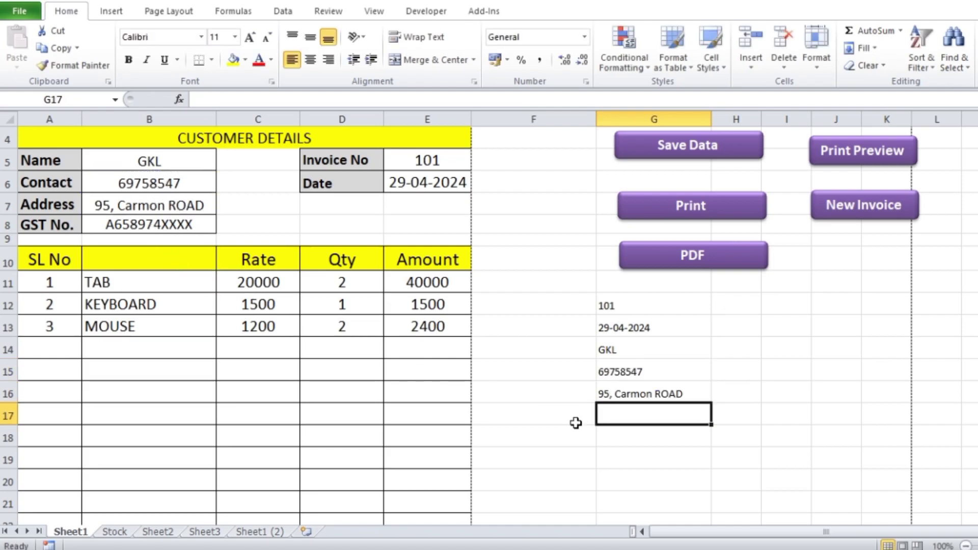
pyautogui.write('=')
pyautogui.click(164, 227)
pyautogui.press('Return')
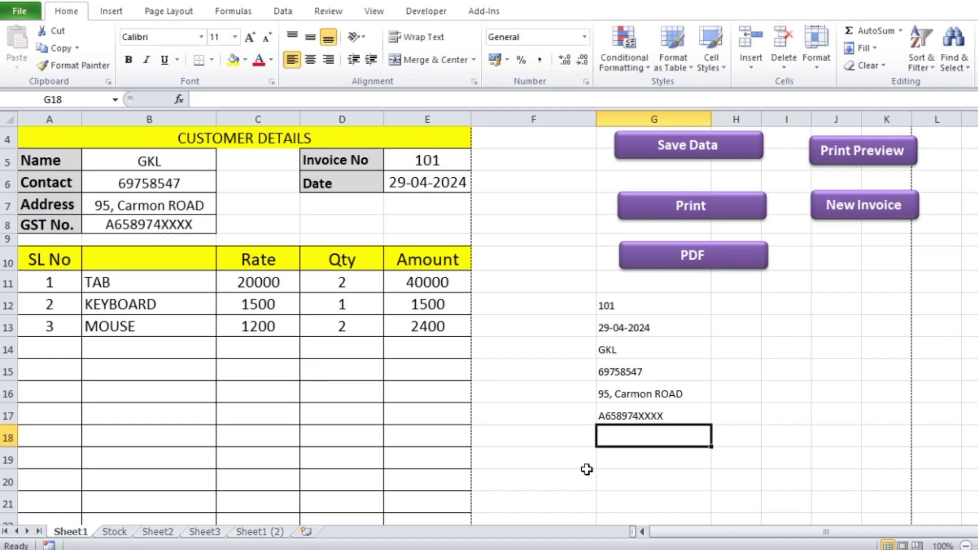
# Step: Fill G18:G24 with links =E25 to =E29, =E31 and =E32 for totals, Paid and Due
pyautogui.write('=')
pyautogui.scroll(-3, 690, 343)
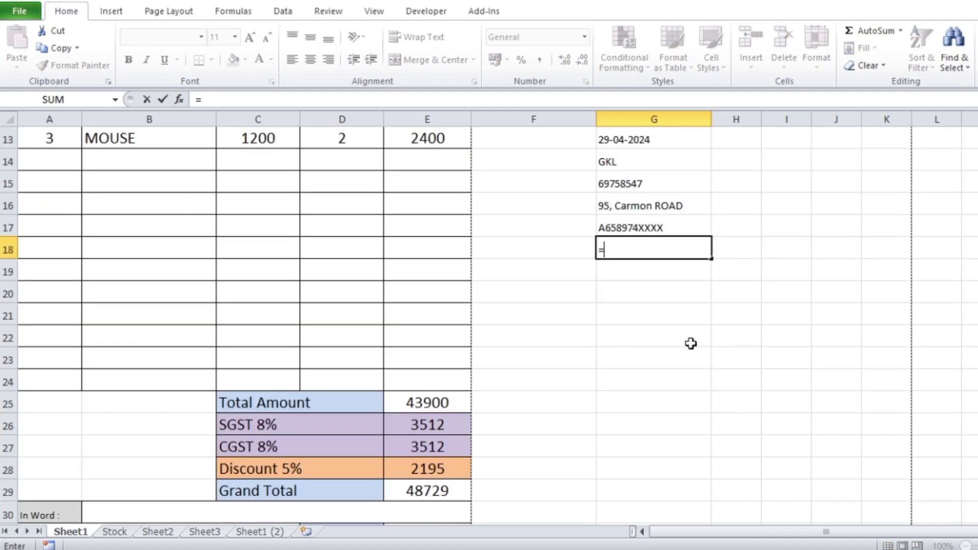
pyautogui.click(433, 399)
pyautogui.press('Return')
pyautogui.write('=')
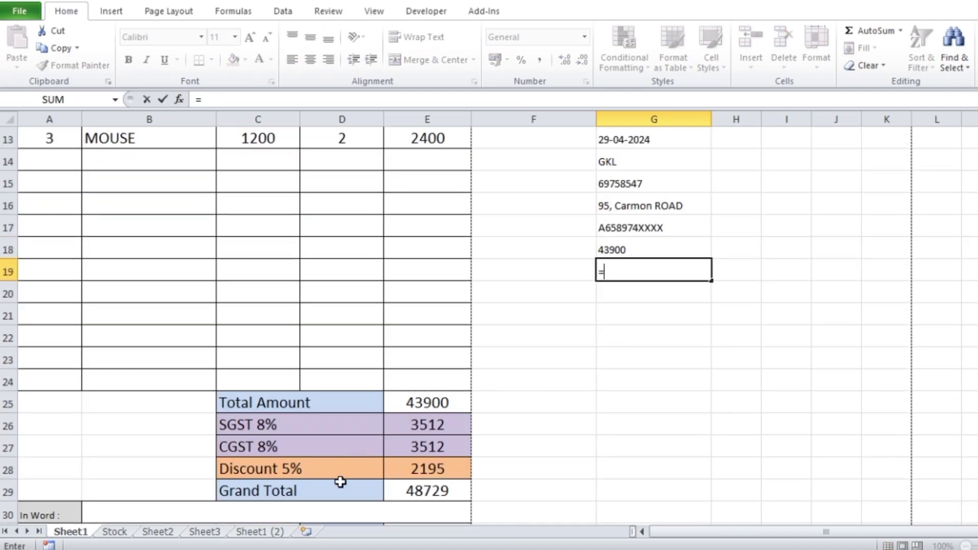
pyautogui.click(441, 427)
pyautogui.press('Return')
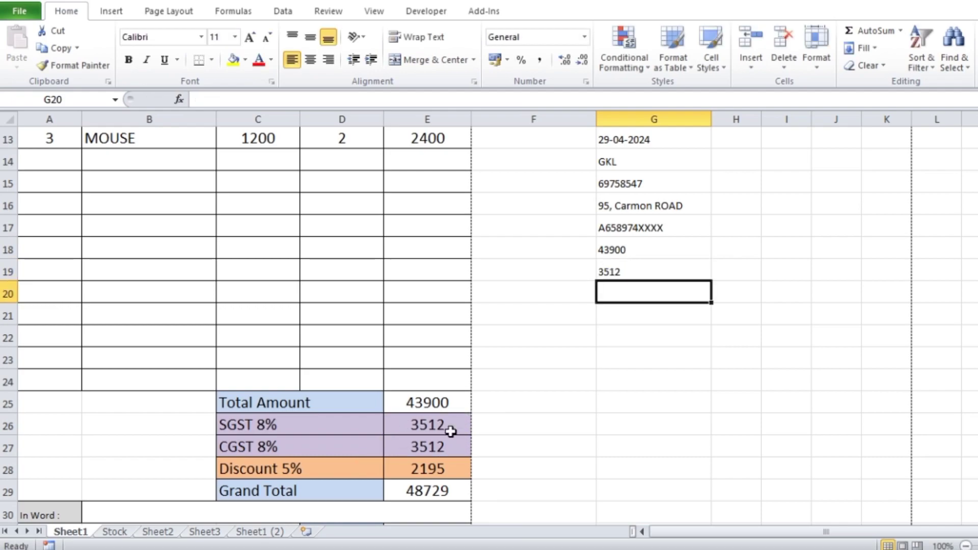
pyautogui.write('=')
pyautogui.click(429, 455)
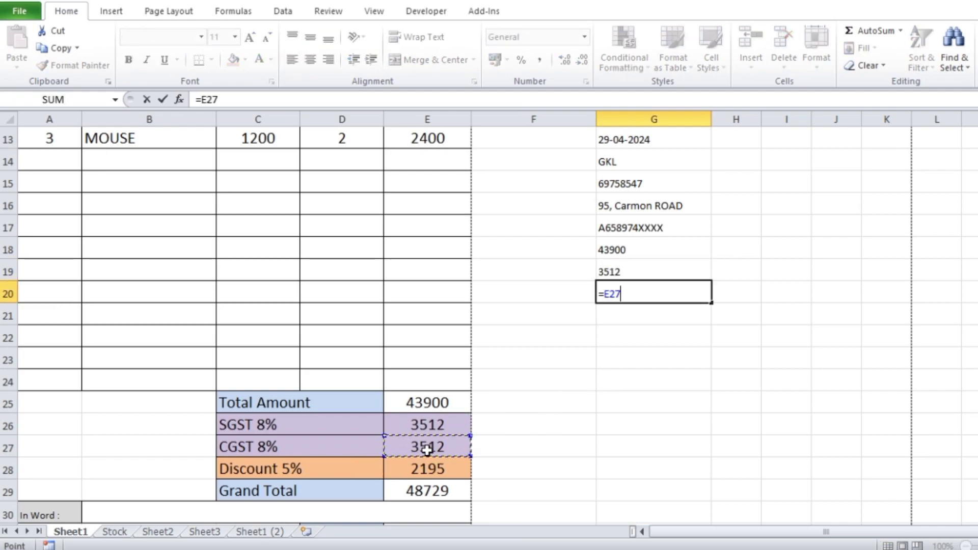
pyautogui.press('Return')
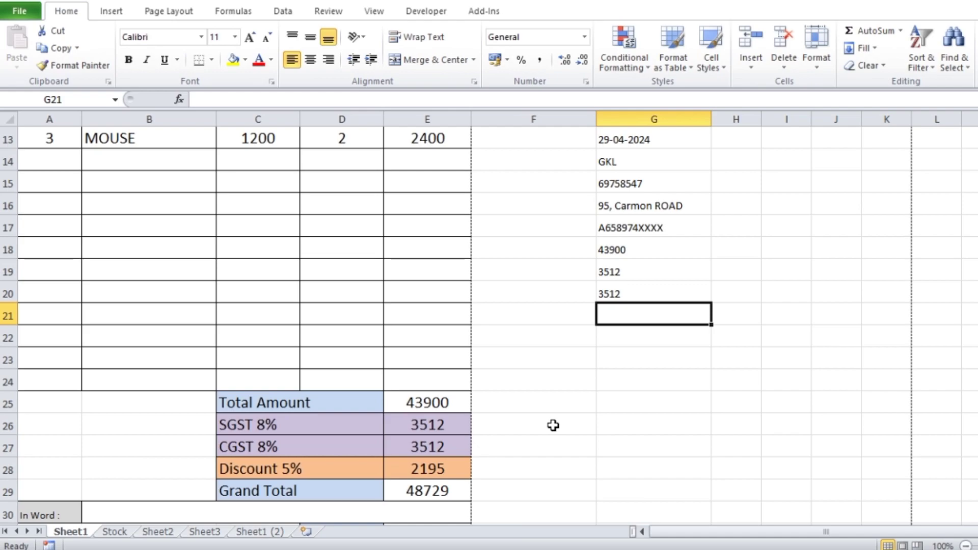
pyautogui.write('=')
pyautogui.click(437, 469)
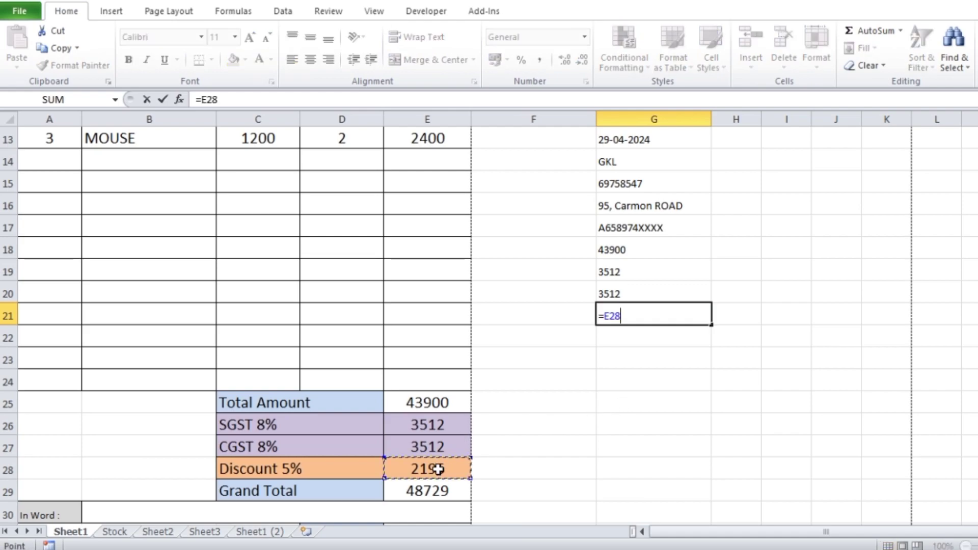
pyautogui.press('Return')
pyautogui.write('=')
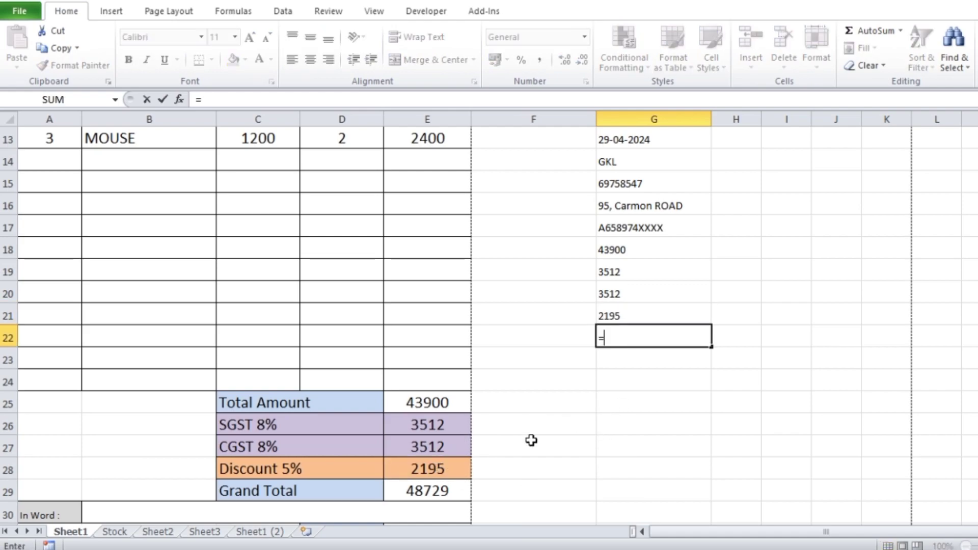
pyautogui.click(440, 490)
pyautogui.press('Return')
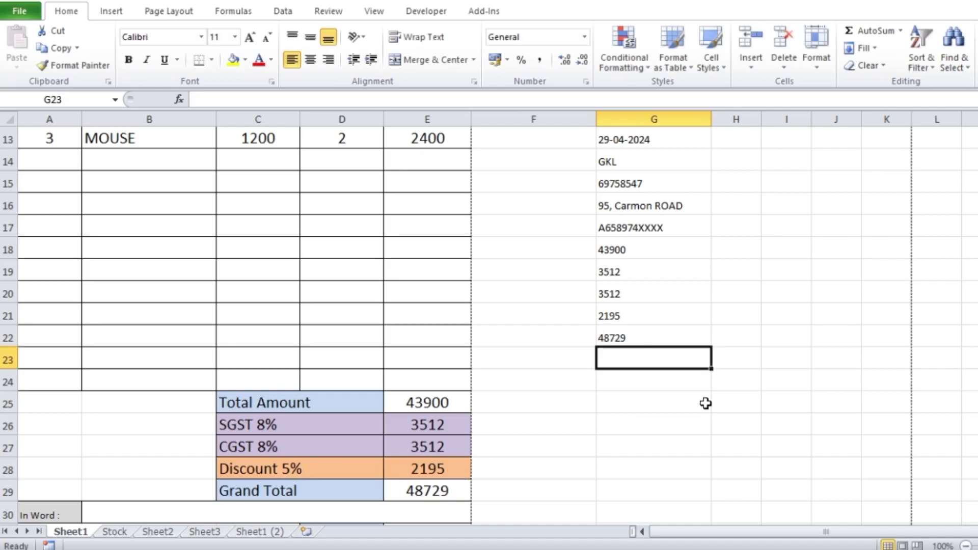
pyautogui.write('=')
pyautogui.scroll(-3, 713, 377)
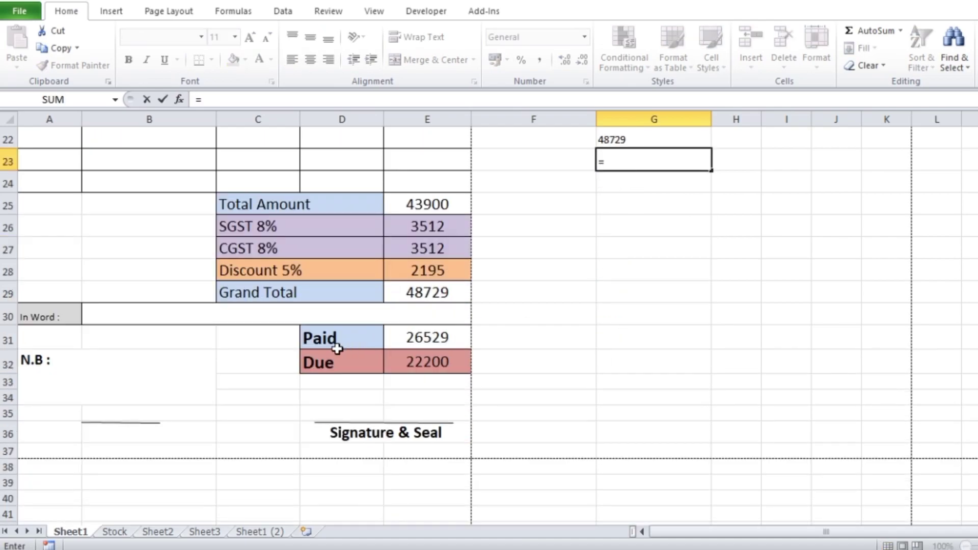
pyautogui.click(434, 340)
pyautogui.press('Return')
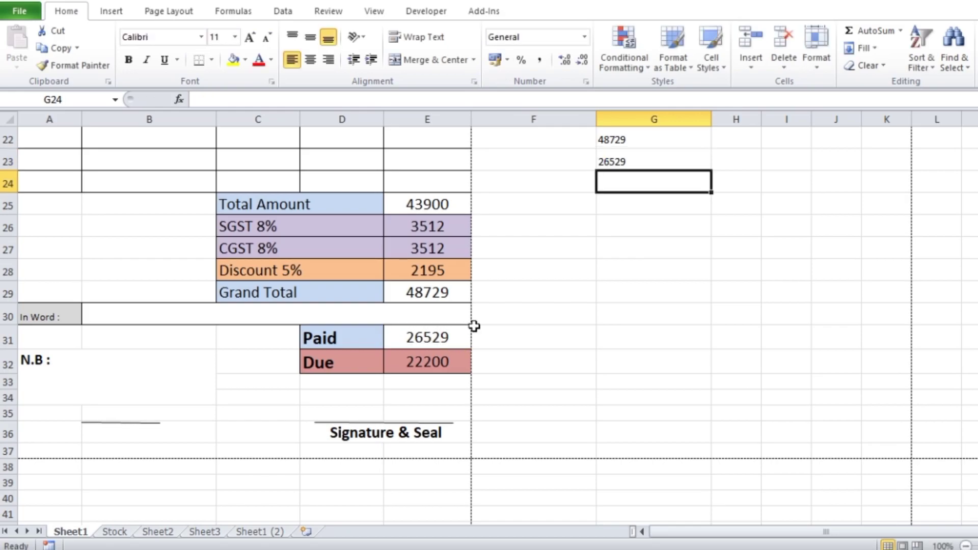
pyautogui.write('=')
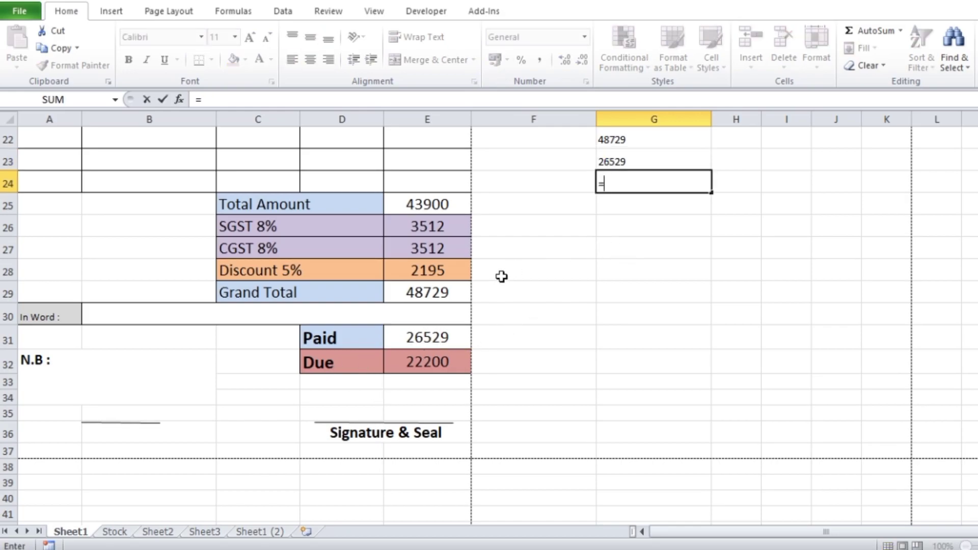
pyautogui.click(437, 363)
pyautogui.press('Return')
pyautogui.scroll(7, 787, 374)
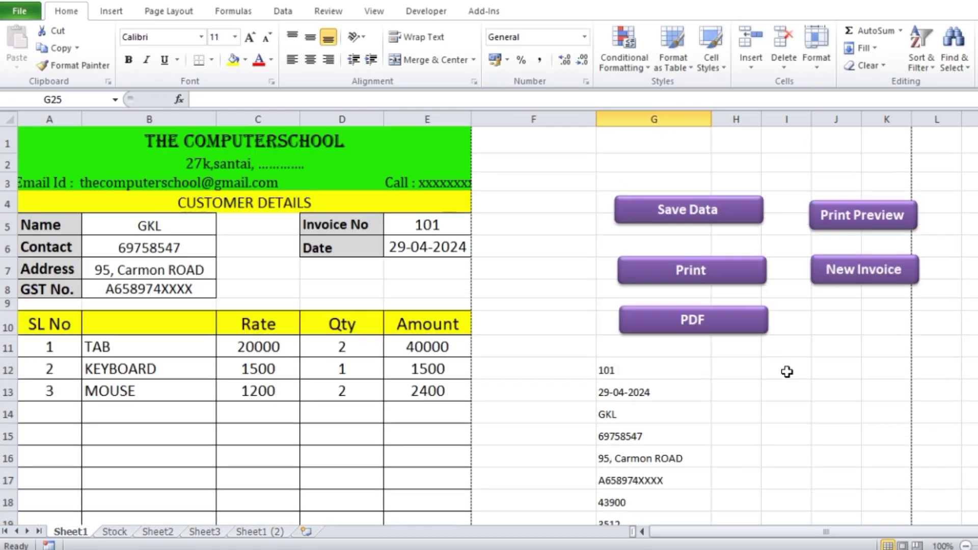
pyautogui.scroll(-2, 788, 372)
pyautogui.moveTo(621, 241); pyautogui.dragTo(633, 503)
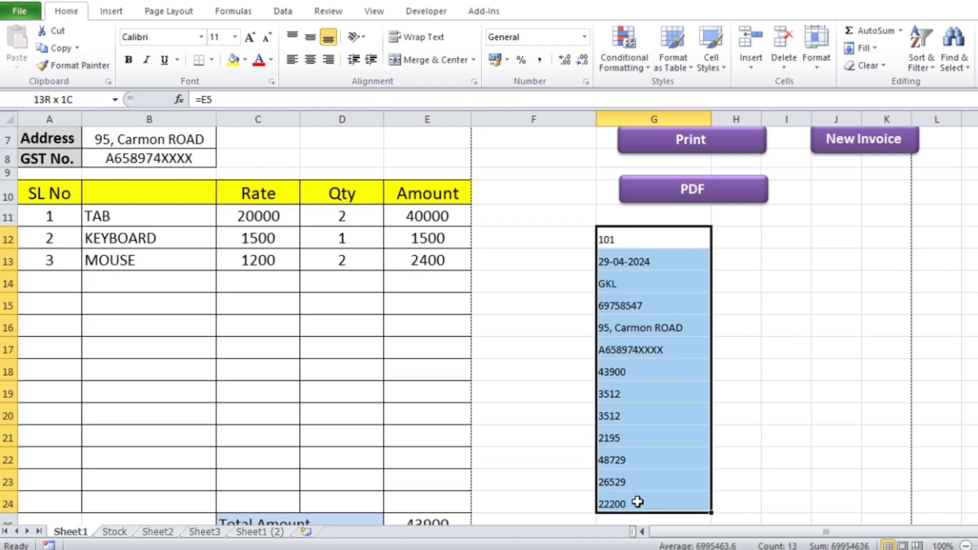
pyautogui.scroll(-4, 768, 441)
pyautogui.click(805, 362)
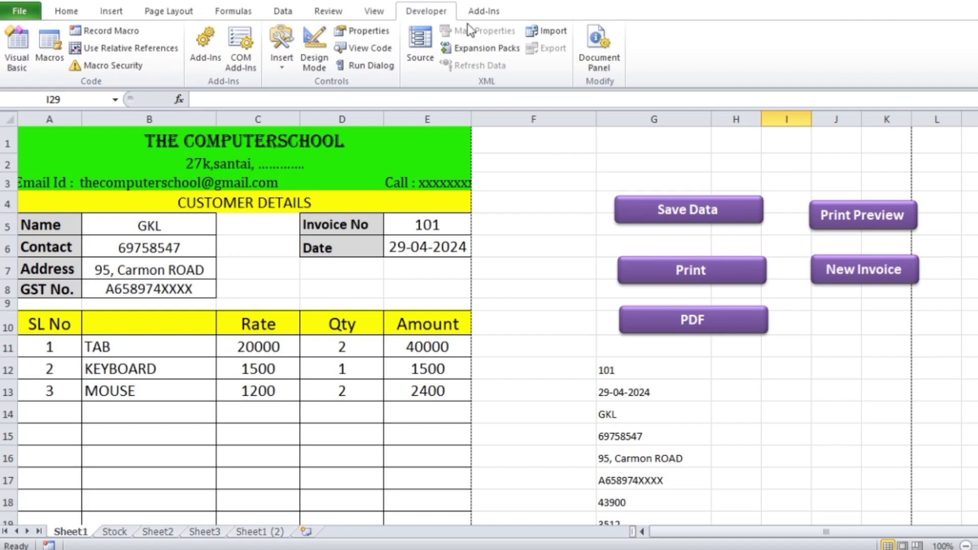
# Step: Start recording a new macro and begin replacing the default Macro3 name
pyautogui.click(113, 36)
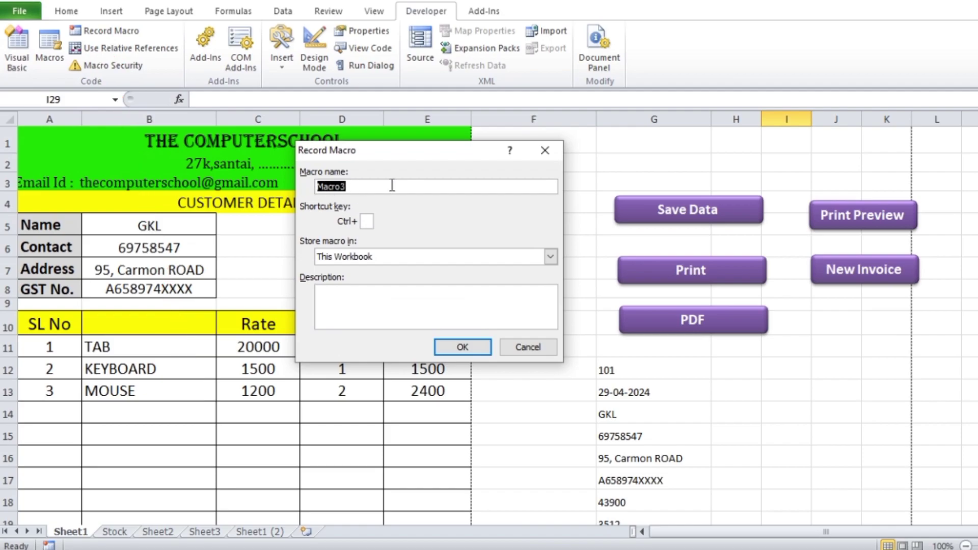
pyautogui.moveTo(380, 157); pyautogui.dragTo(416, 157)
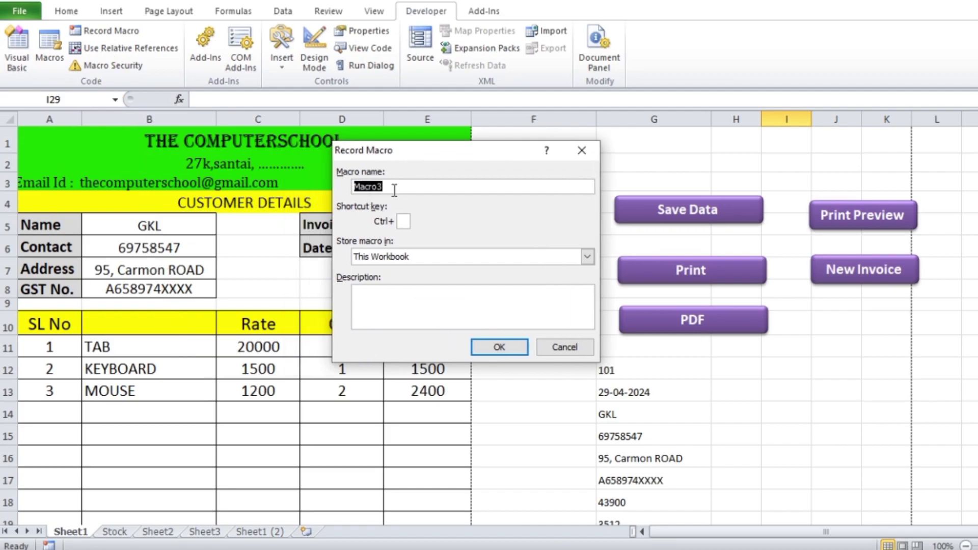
pyautogui.click(393, 188)
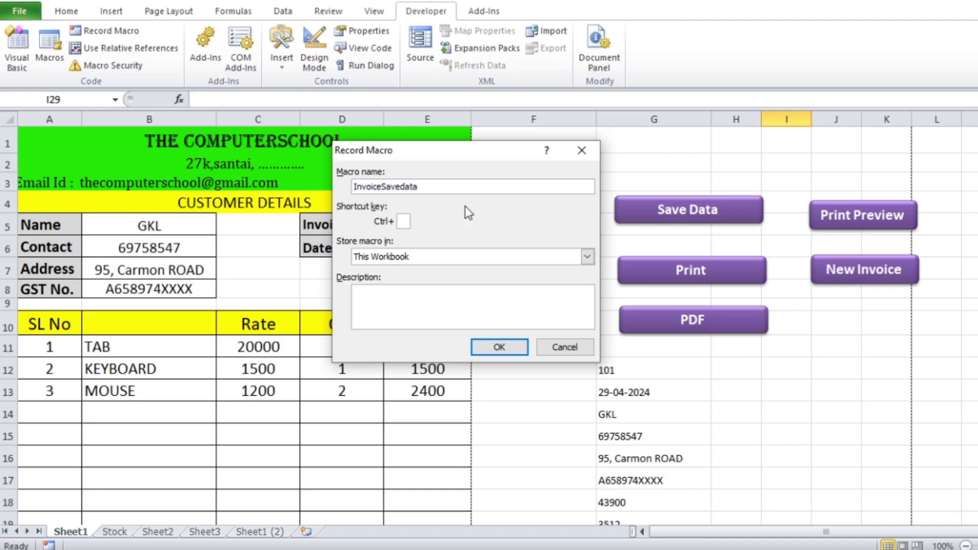
# Step: Start recording the InvoiceSavedata macro and copy the invoice values in G12:G24
pyautogui.click(500, 348)
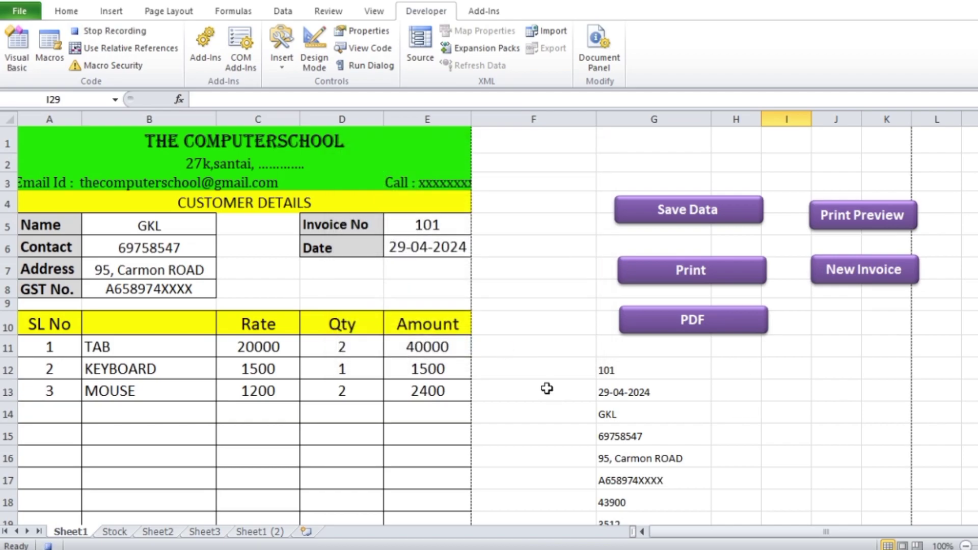
pyautogui.scroll(-1, 691, 390)
pyautogui.scroll(-1, 669, 304)
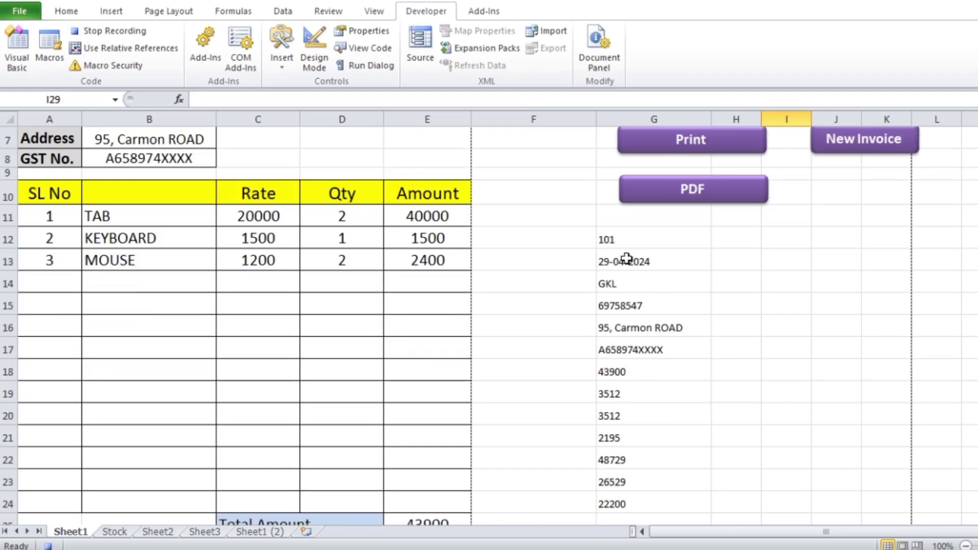
pyautogui.scroll(-1, 630, 257)
pyautogui.moveTo(611, 186); pyautogui.dragTo(626, 440)
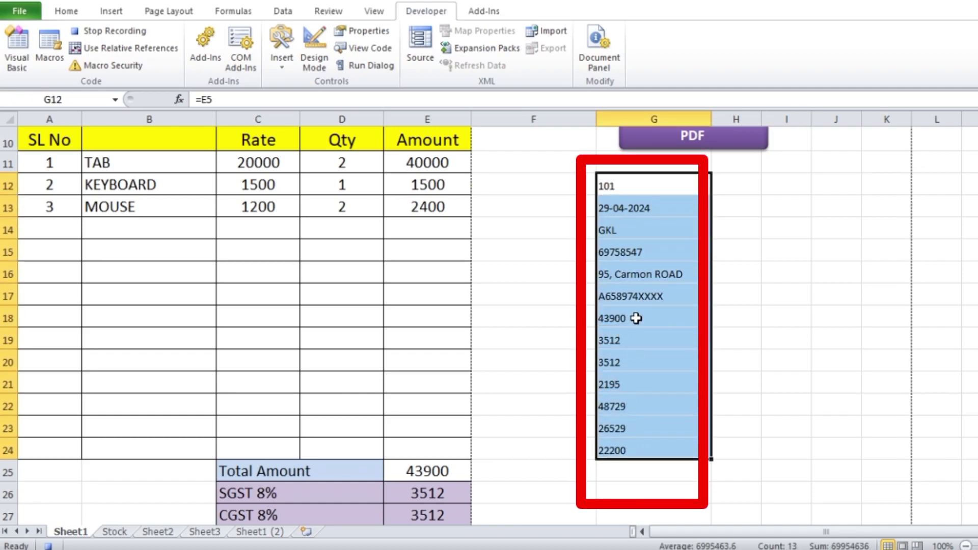
pyautogui.hotkey('ctrl', 'c')
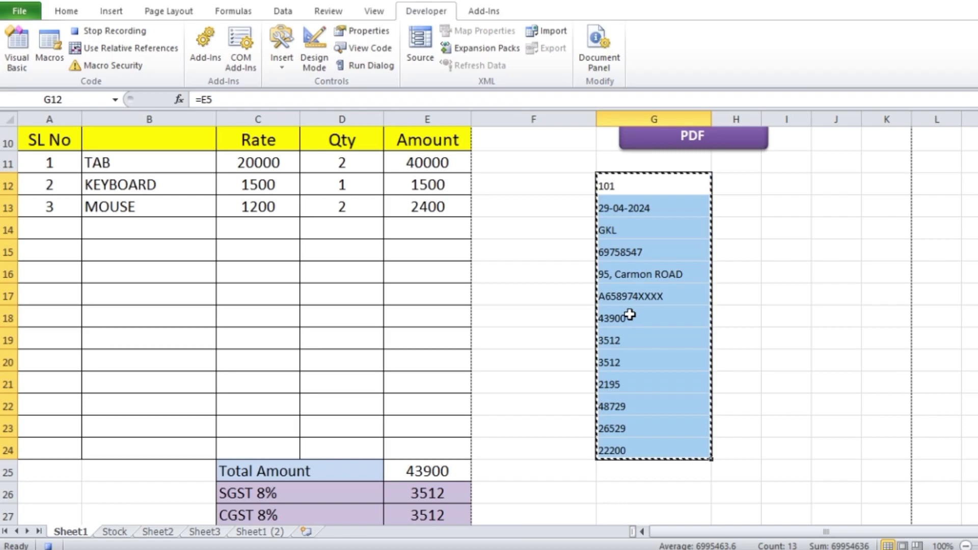
# Step: Paste the copied values transposed as values into Sheet2 A2:M2, then copy that row
pyautogui.click(158, 532)
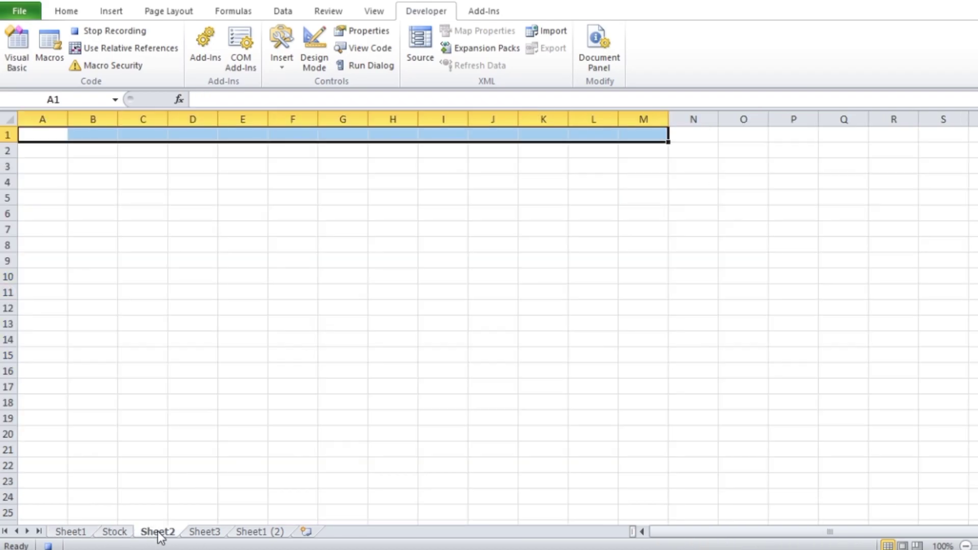
pyautogui.click(53, 154)
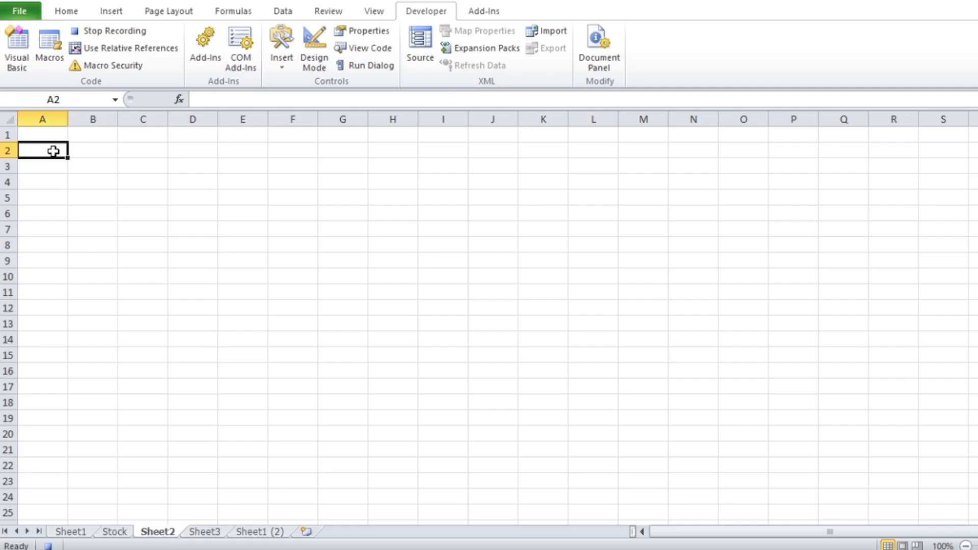
pyautogui.rightClick(54, 154)
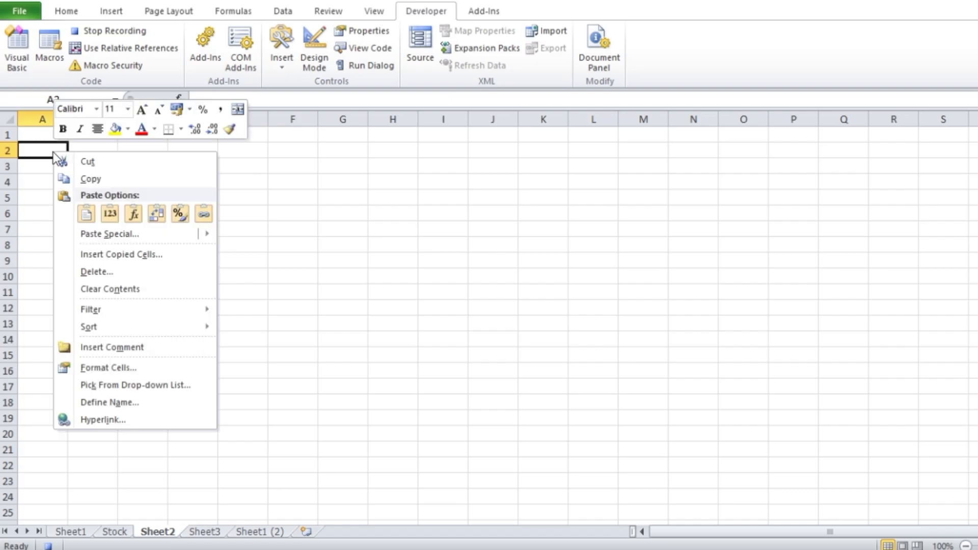
pyautogui.click(129, 235)
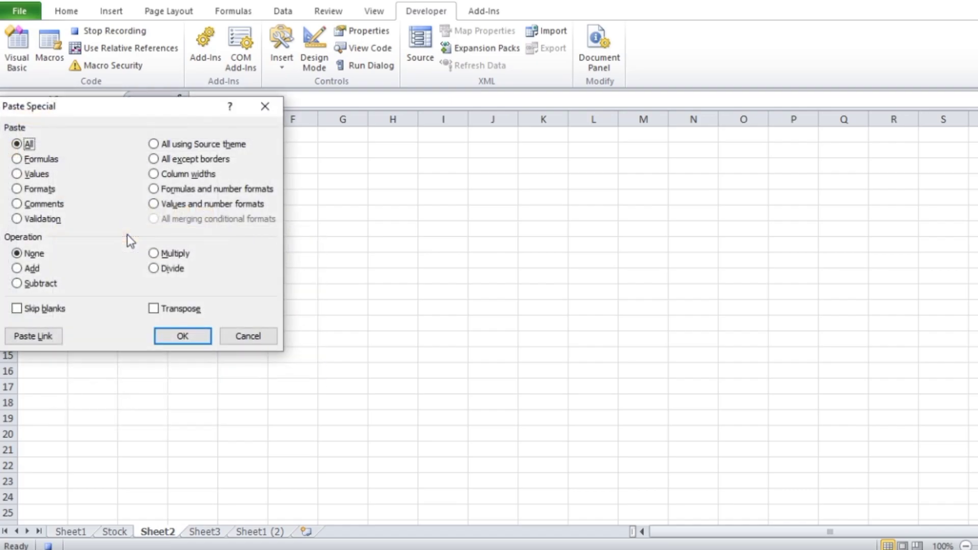
pyautogui.click(35, 174)
pyautogui.click(185, 310)
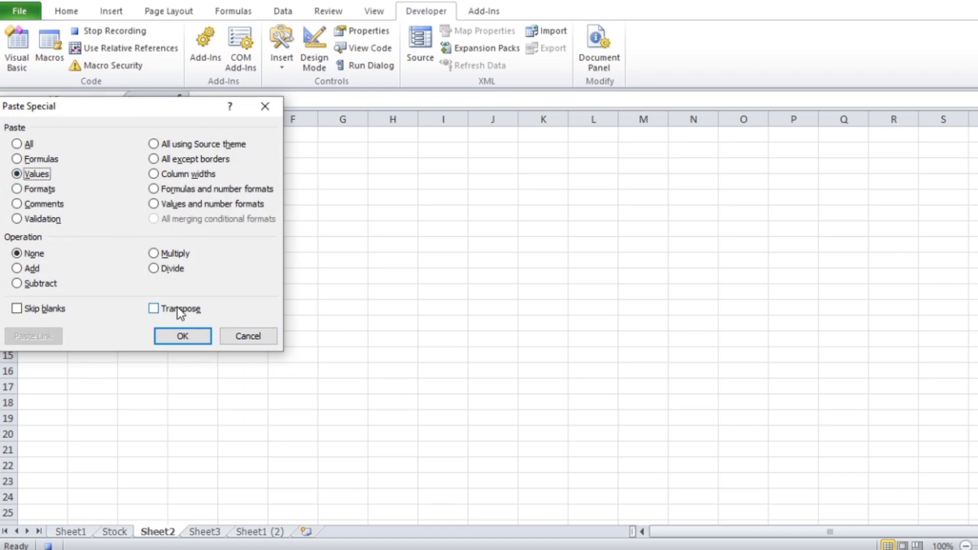
pyautogui.click(182, 337)
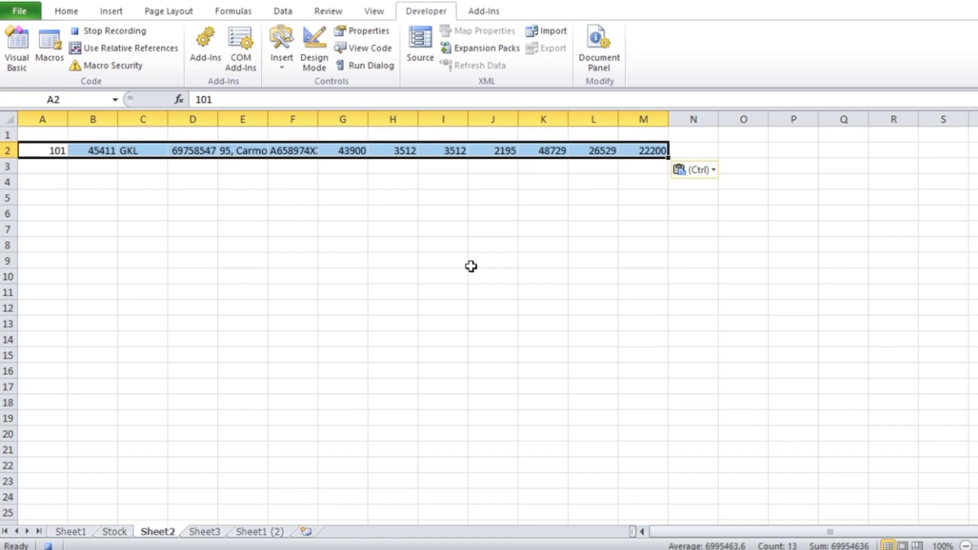
pyautogui.hotkey('ctrl', 'c')
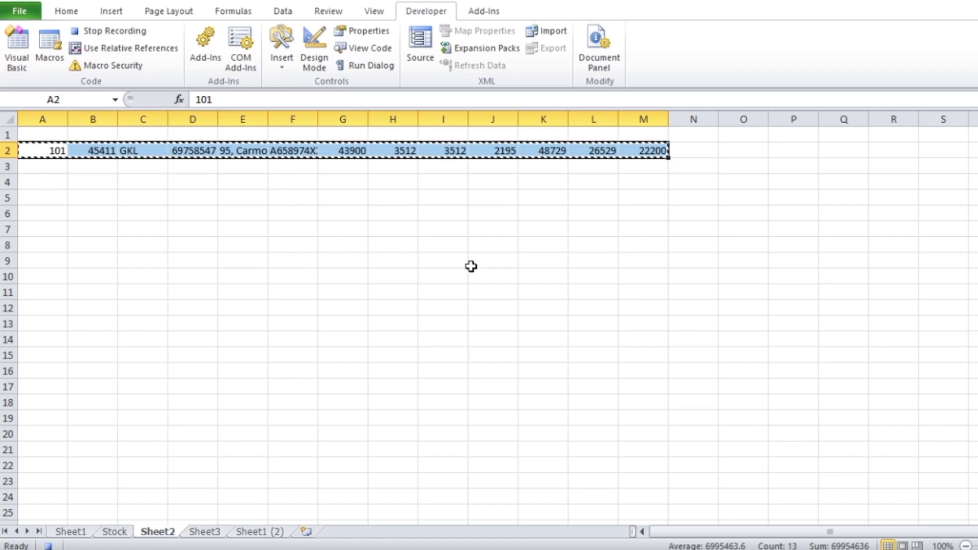
# Step: Insert the copied invoice 101 row at B2 of the Sheet3 table and centre it
pyautogui.click(207, 535)
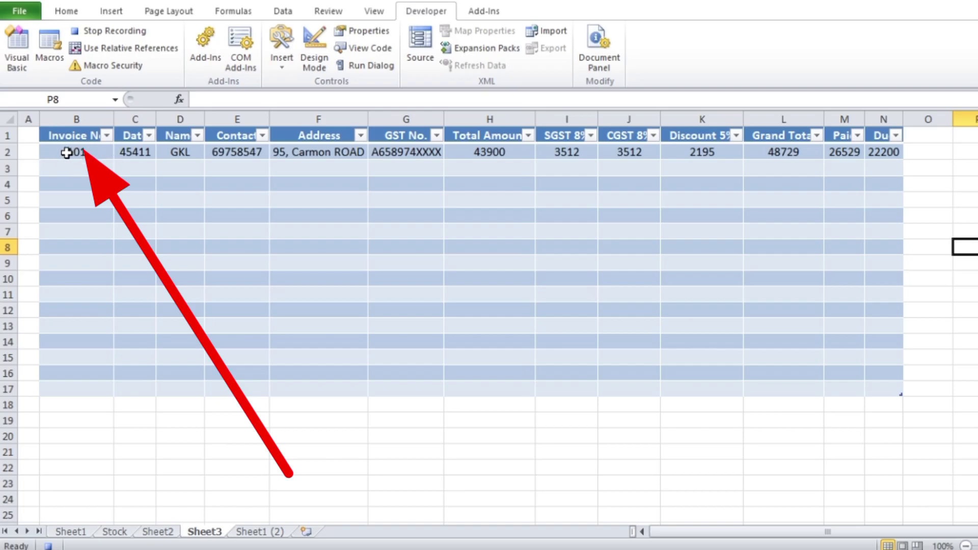
pyautogui.click(67, 153)
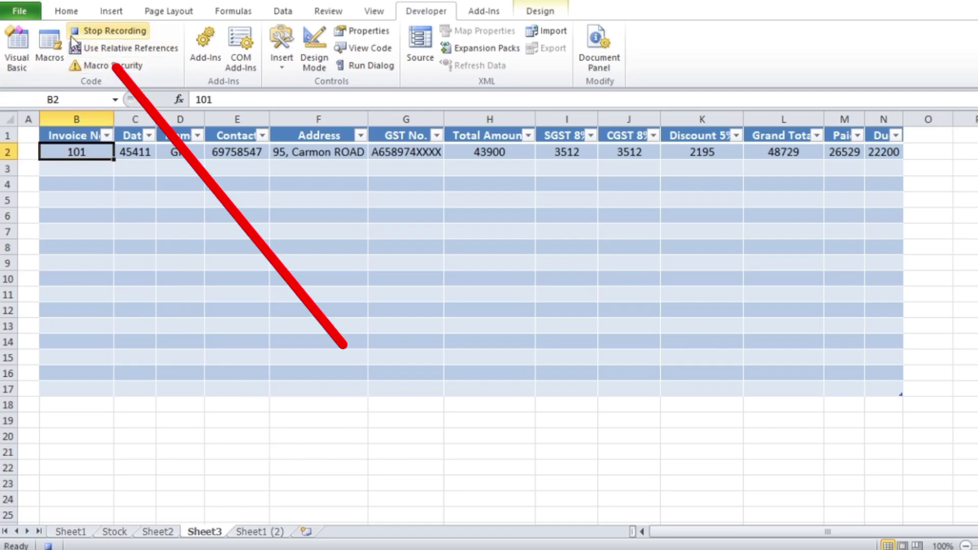
pyautogui.click(67, 11)
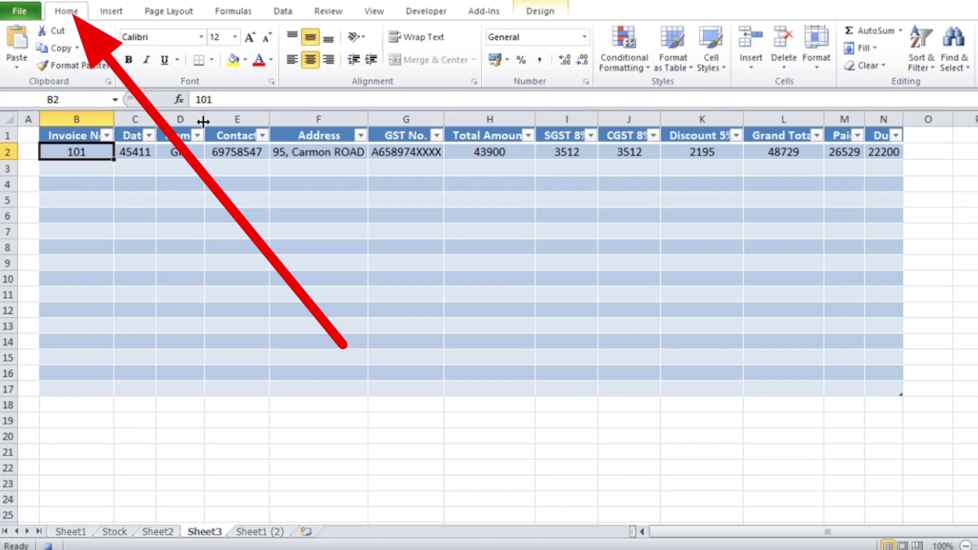
pyautogui.click(750, 66)
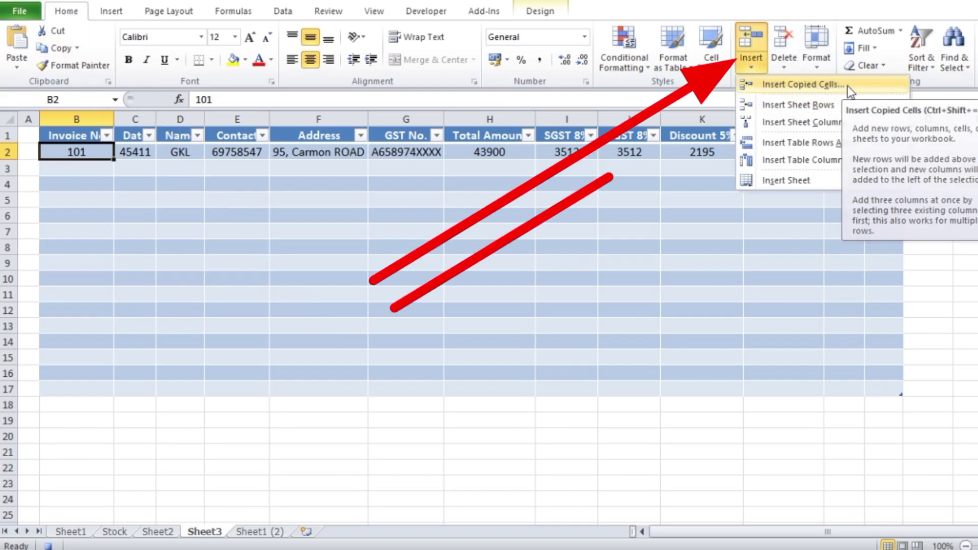
pyautogui.click(814, 86)
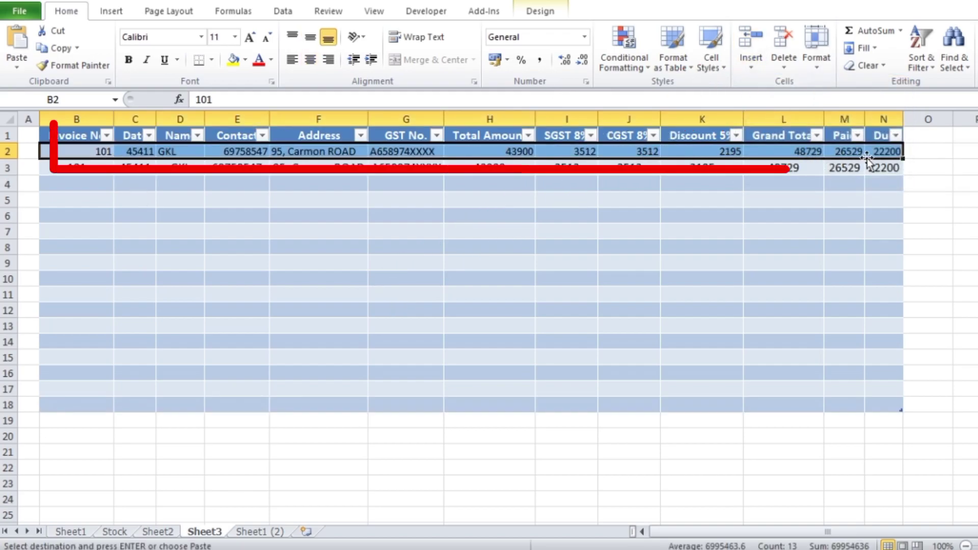
pyautogui.click(310, 59)
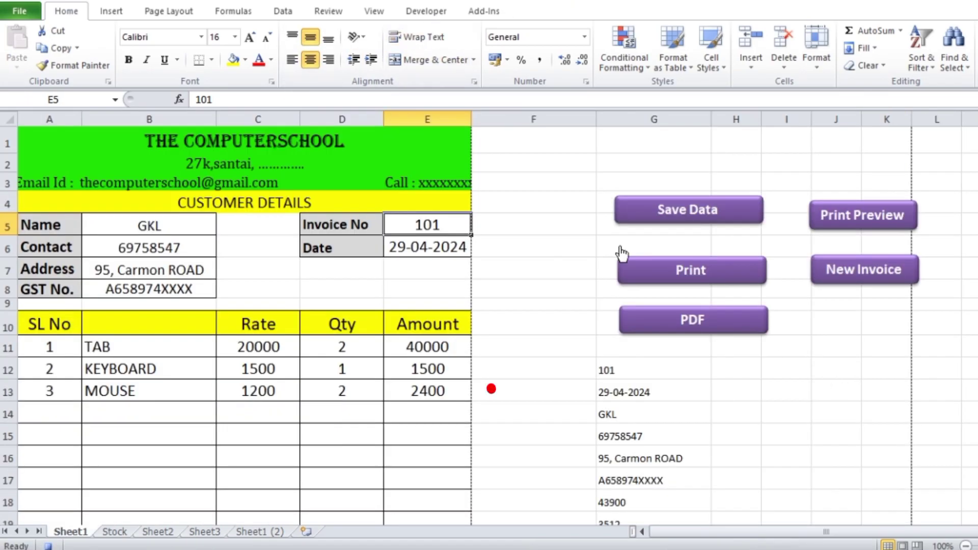
# Step: Stop the macro recording and set the invoice number in E5 to 103
pyautogui.click(434, 19)
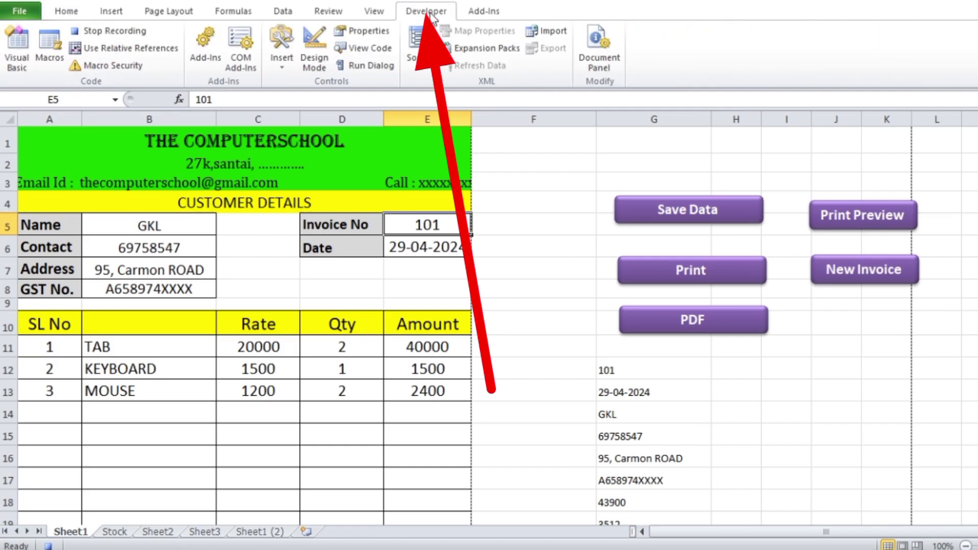
pyautogui.click(123, 31)
pyautogui.click(825, 421)
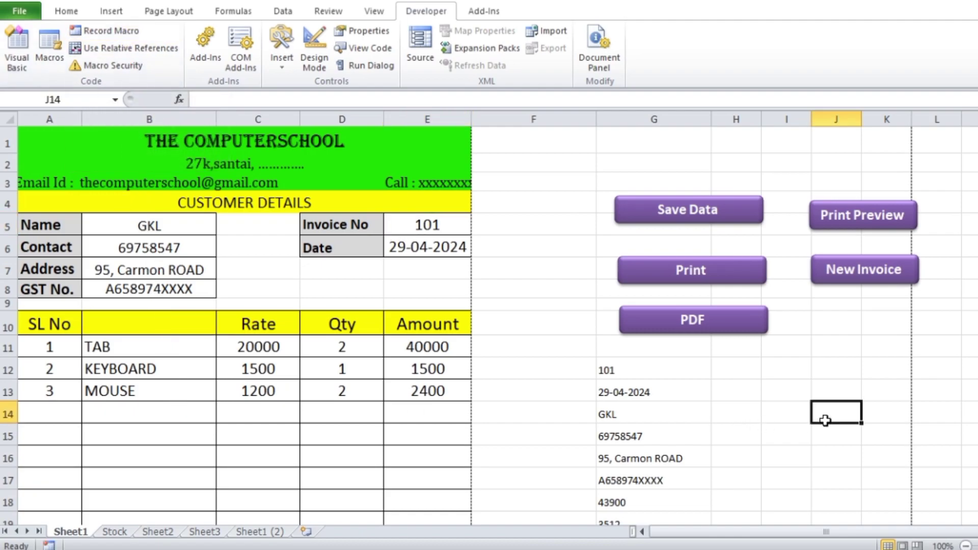
pyautogui.click(441, 230)
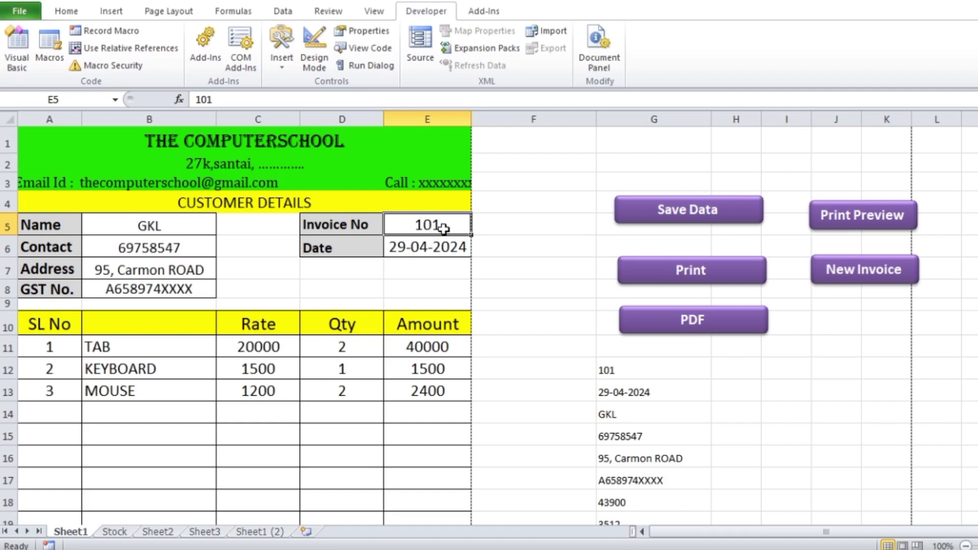
pyautogui.write('103')
pyautogui.click(512, 292)
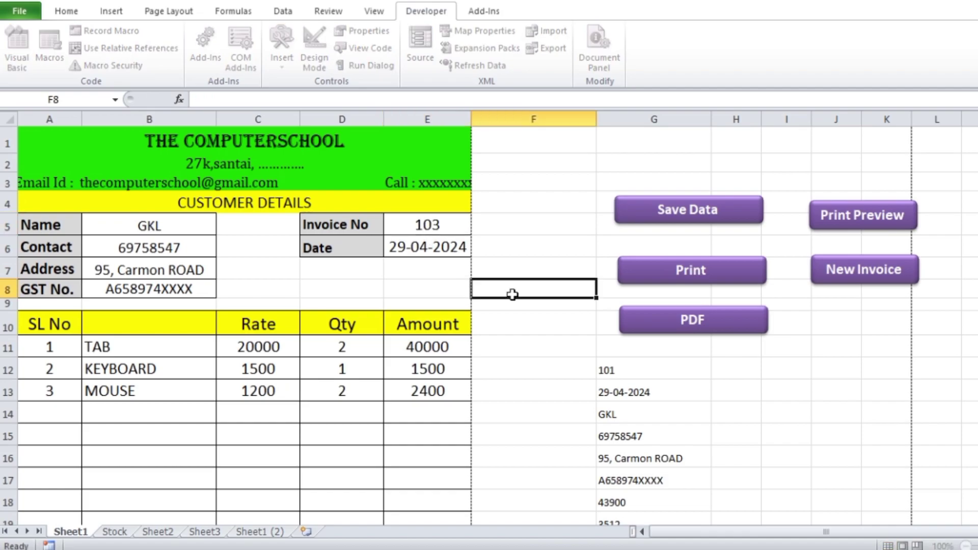
# Step: Choose customer DJK from the Name dropdown in B5
pyautogui.click(160, 234)
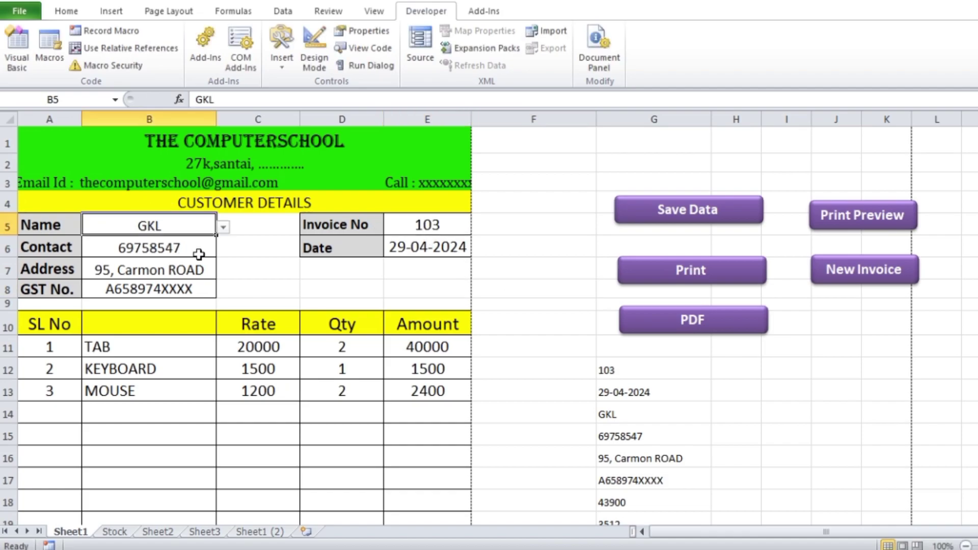
pyautogui.click(224, 228)
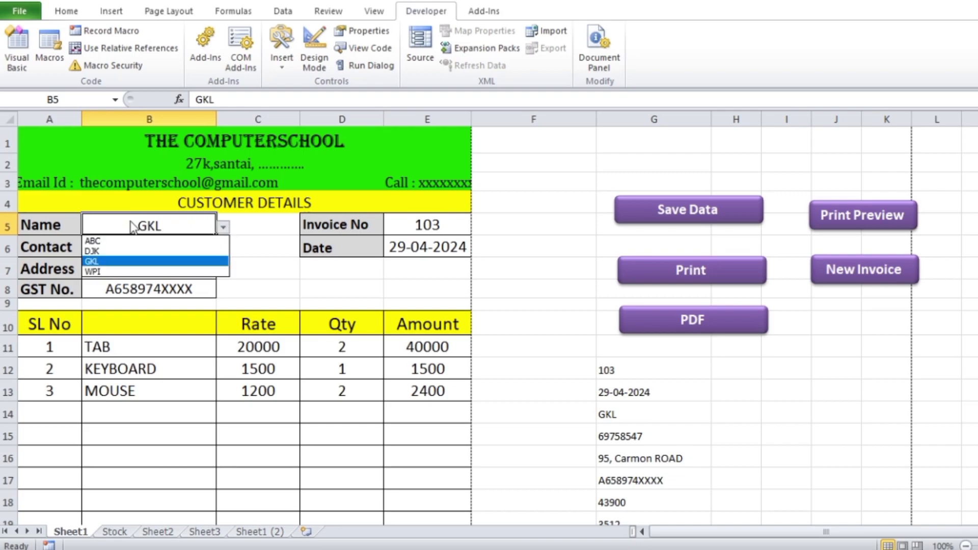
pyautogui.click(106, 252)
pyautogui.click(878, 413)
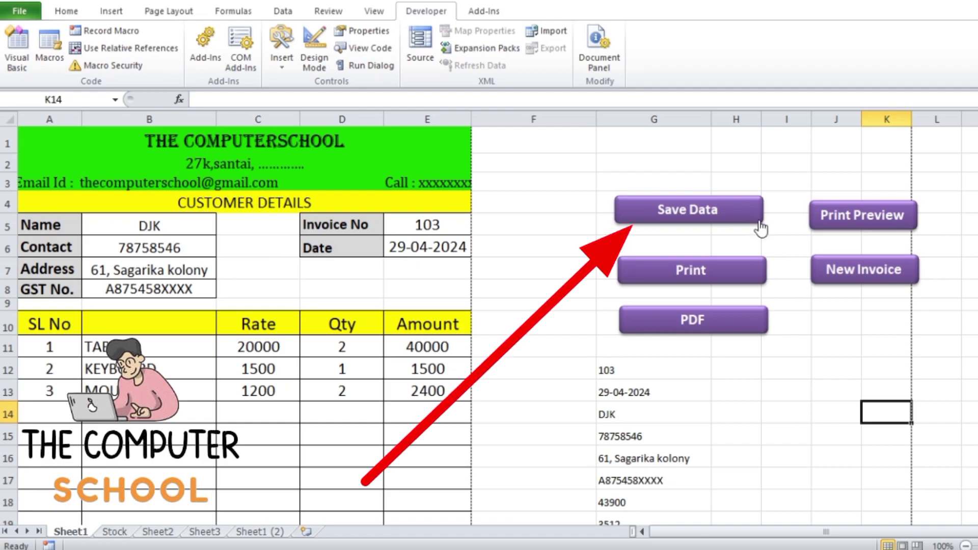
# Step: Assign the InvoiceSavedata macro to the Save Data button
pyautogui.rightClick(760, 227)
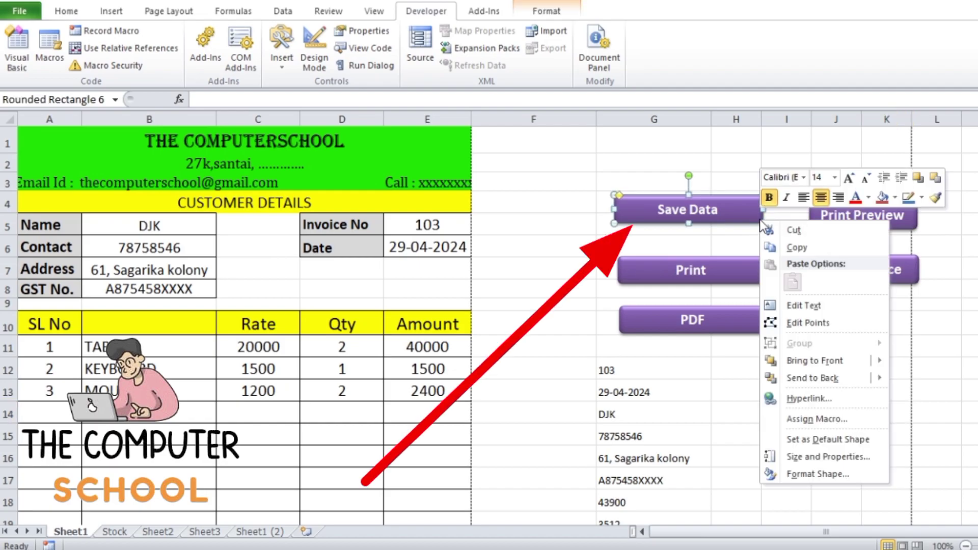
pyautogui.click(823, 420)
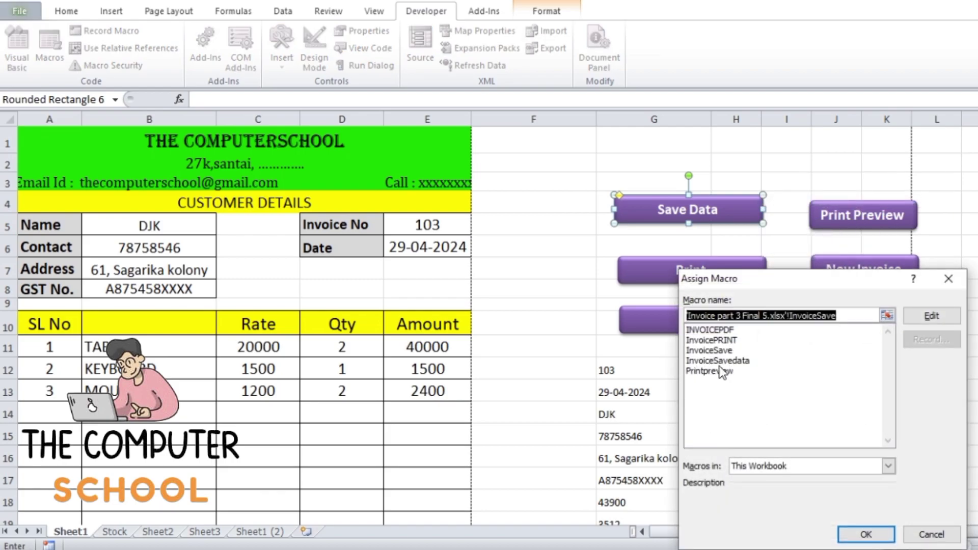
pyautogui.click(735, 362)
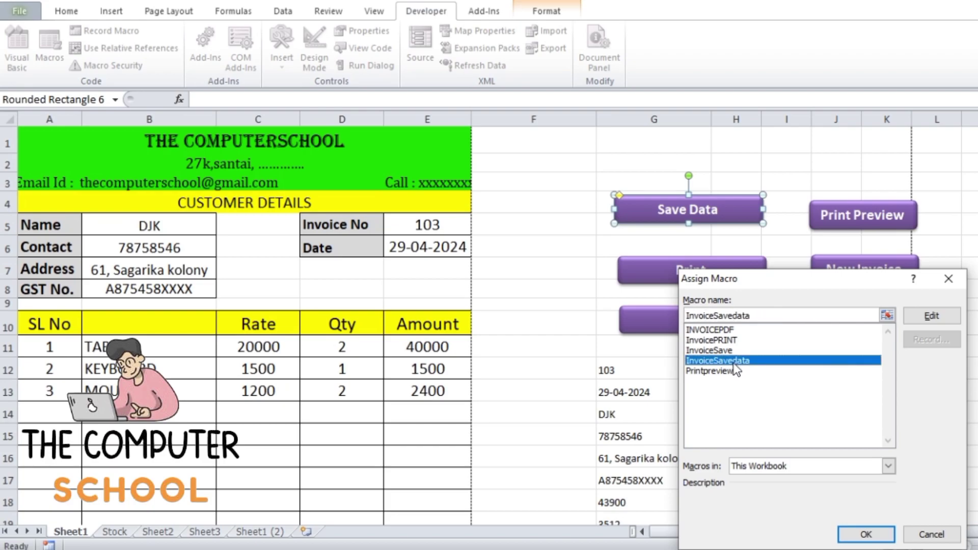
pyautogui.click(866, 534)
pyautogui.click(851, 417)
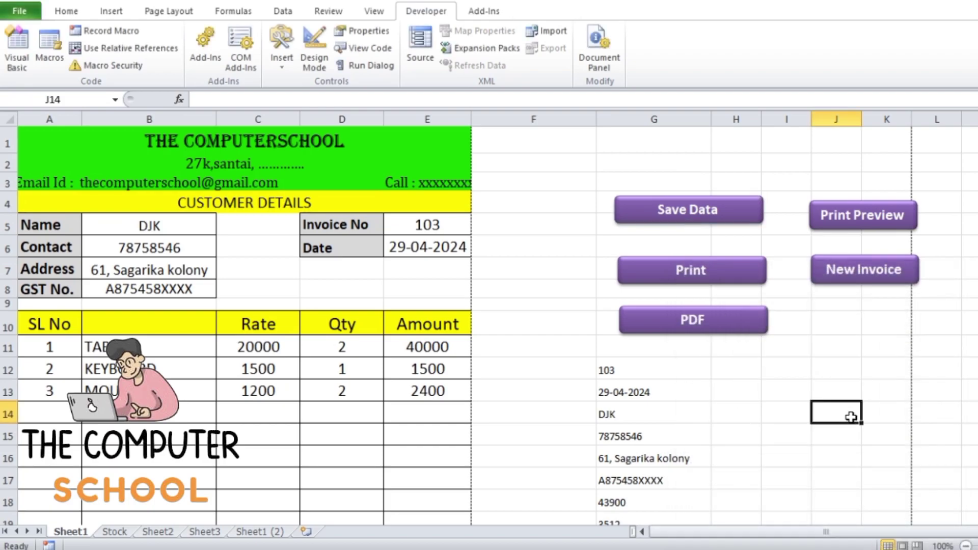
# Step: Save invoice 103 with Save Data and widen Sheet3's Date column to check the record
pyautogui.click(694, 219)
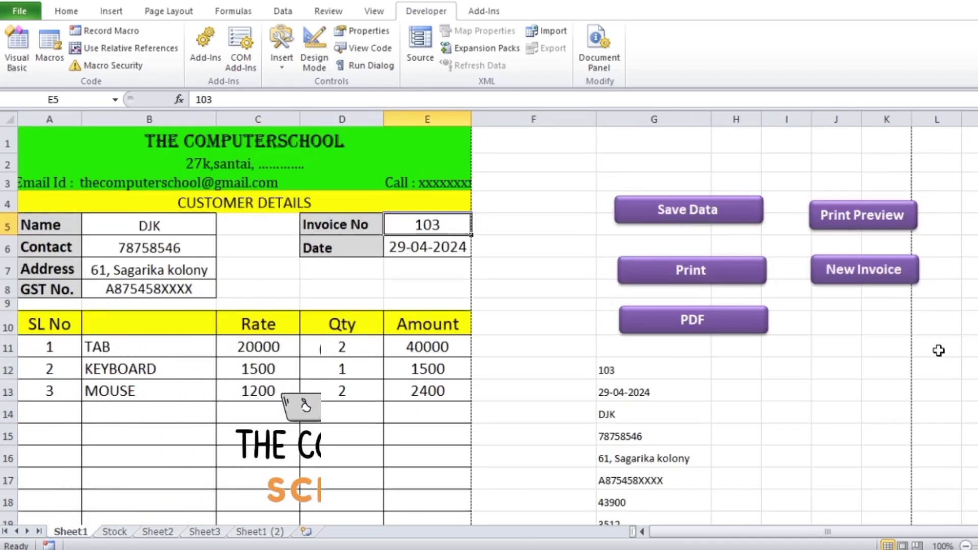
pyautogui.click(220, 531)
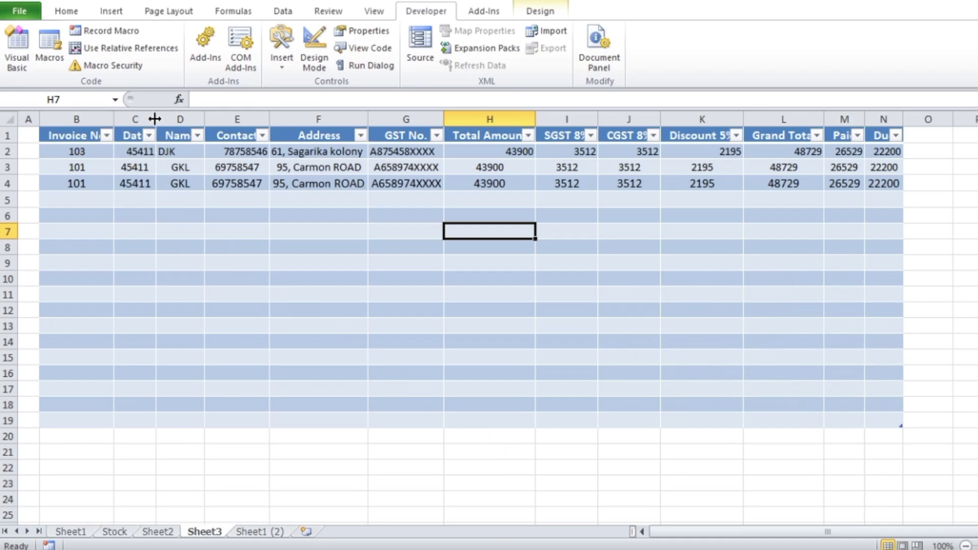
pyautogui.moveTo(154, 119); pyautogui.dragTo(181, 119)
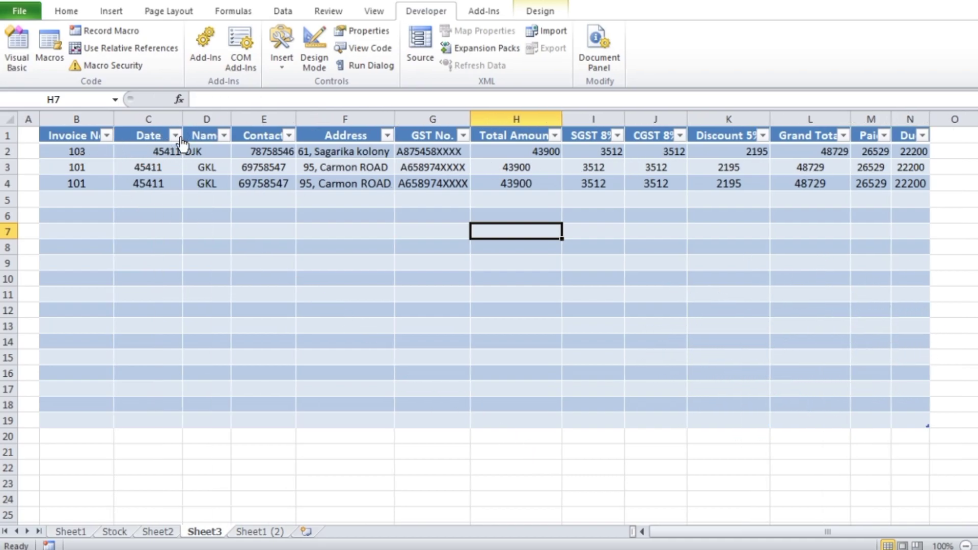
pyautogui.moveTo(148, 151); pyautogui.dragTo(155, 226)
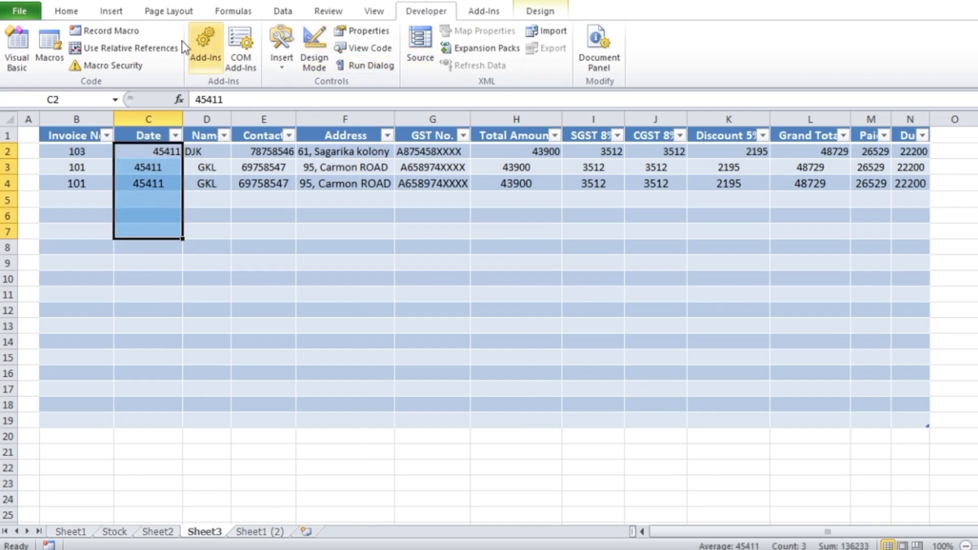
# Step: Format the Date column as Short Date and centre the dates
pyautogui.click(66, 11)
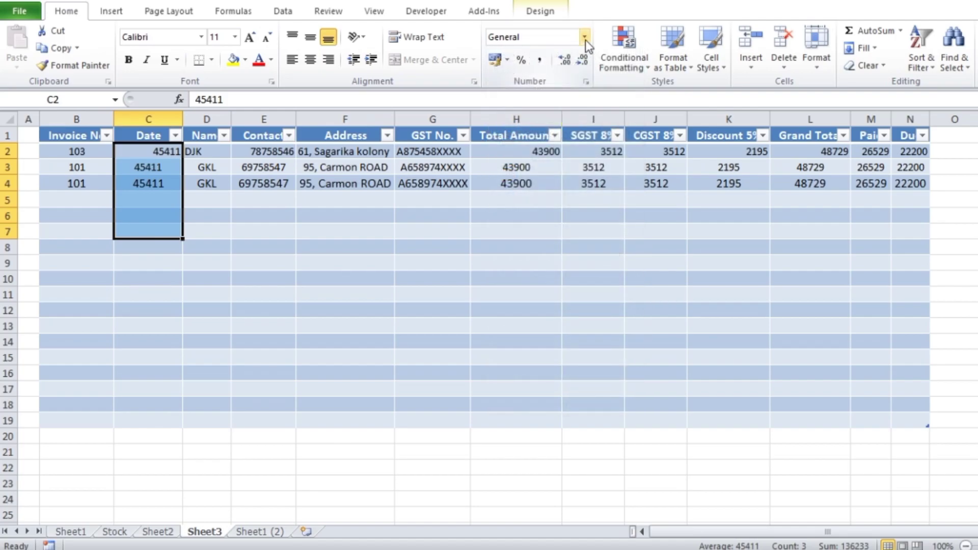
pyautogui.click(584, 38)
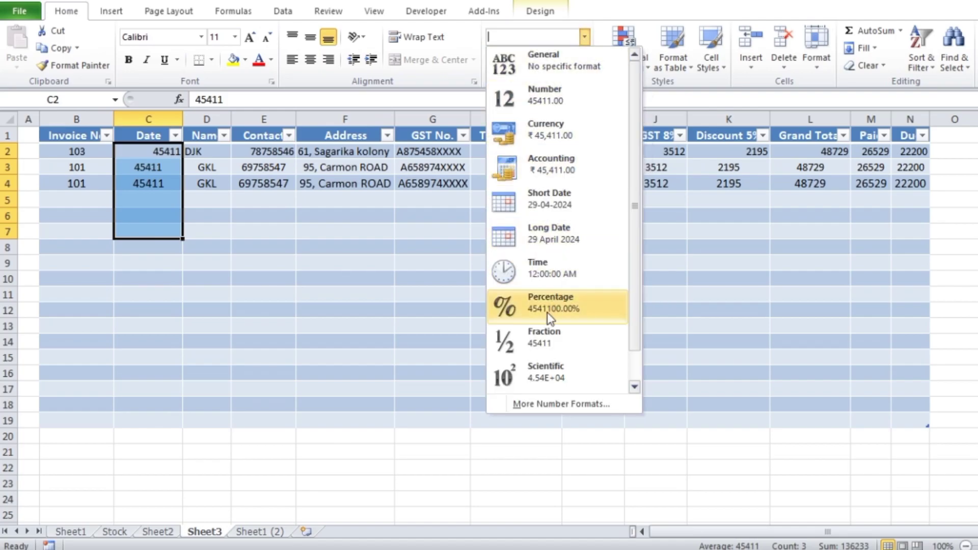
pyautogui.click(540, 206)
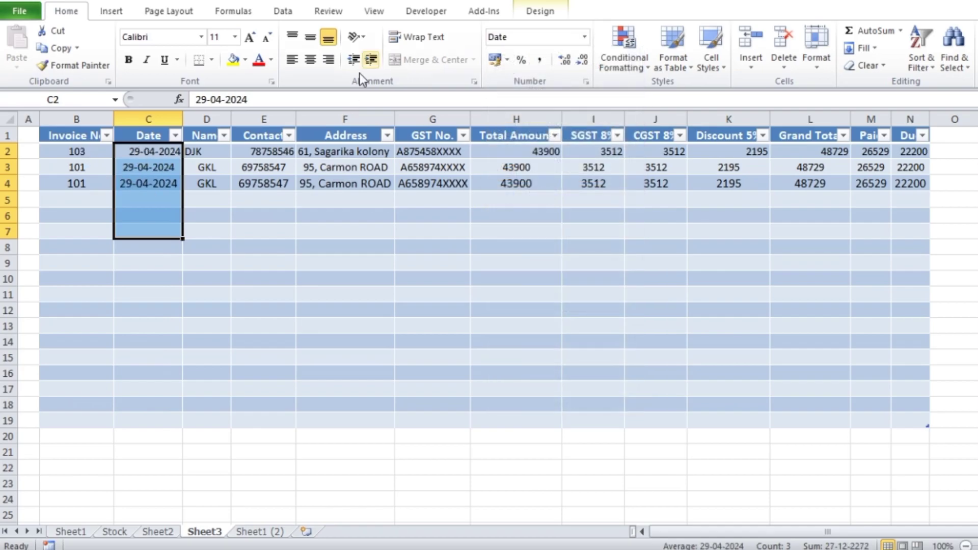
pyautogui.click(310, 60)
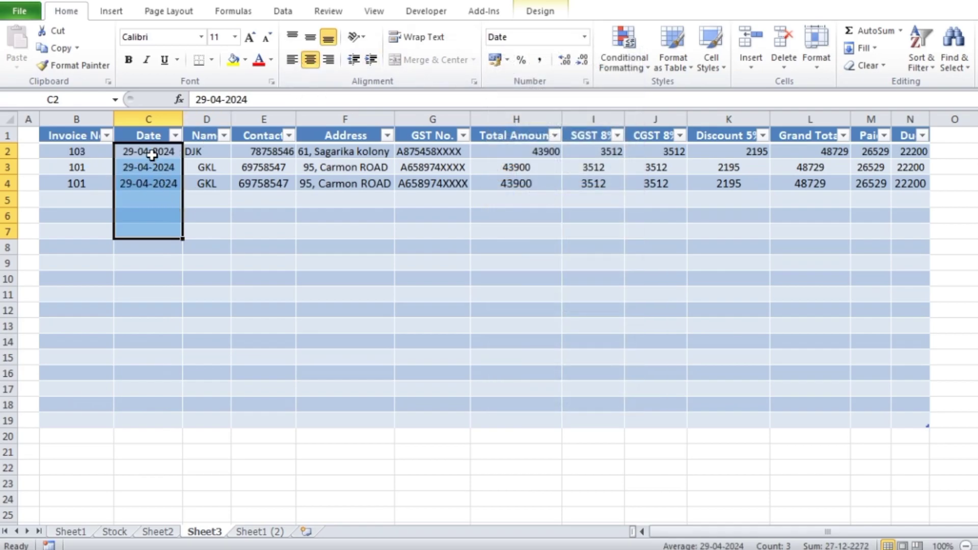
# Step: Centre-align all the filled data rows B2:N4 of the table
pyautogui.moveTo(58, 152)
pyautogui.mouseDown()
pyautogui.moveTo(902, 187)
pyautogui.moveTo(902, 389)
pyautogui.mouseUp()
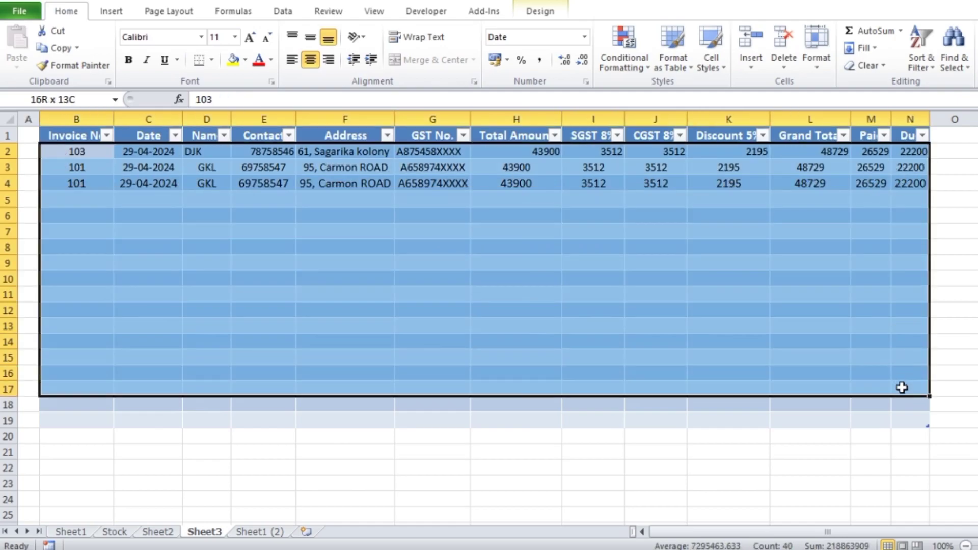
pyautogui.click(310, 59)
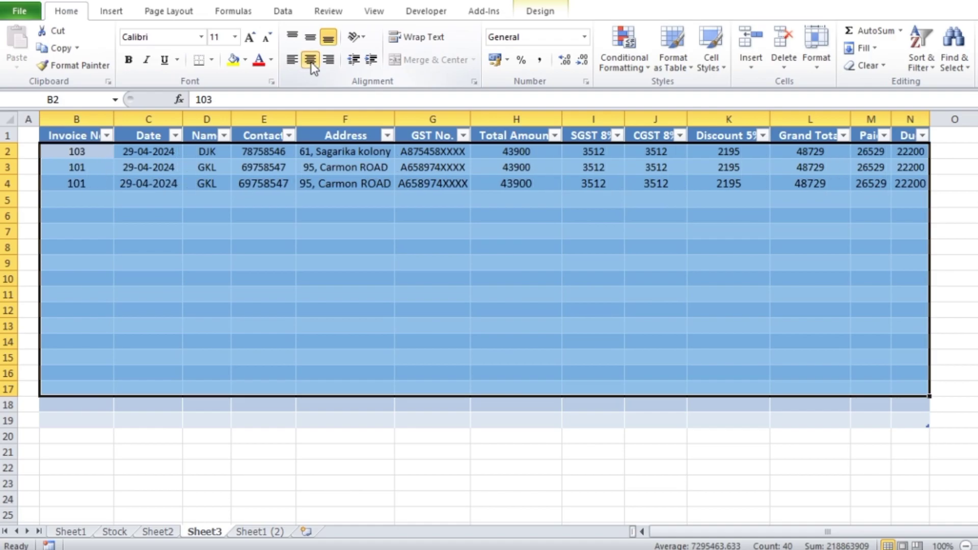
pyautogui.click(624, 458)
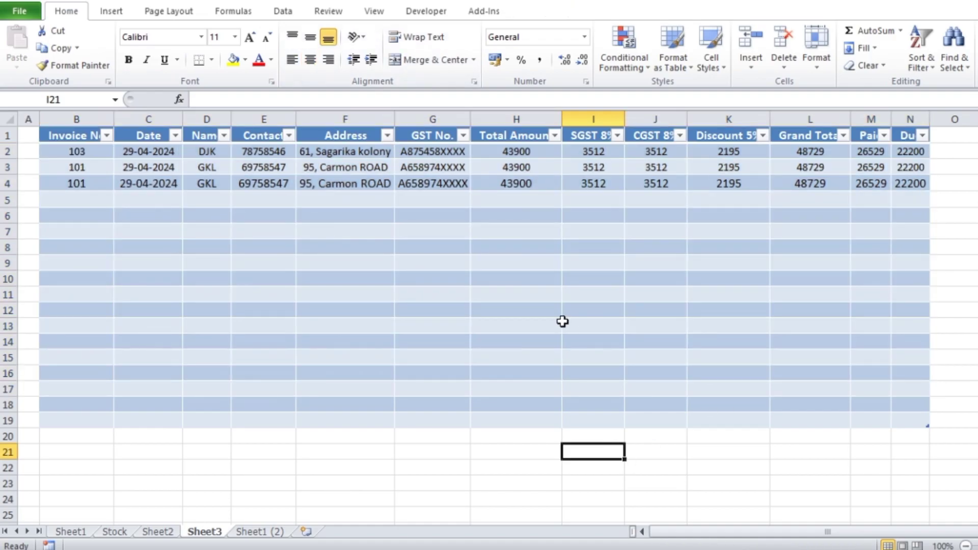
# Step: On Sheet1, set invoice number 105 and choose customer ABC
pyautogui.click(83, 533)
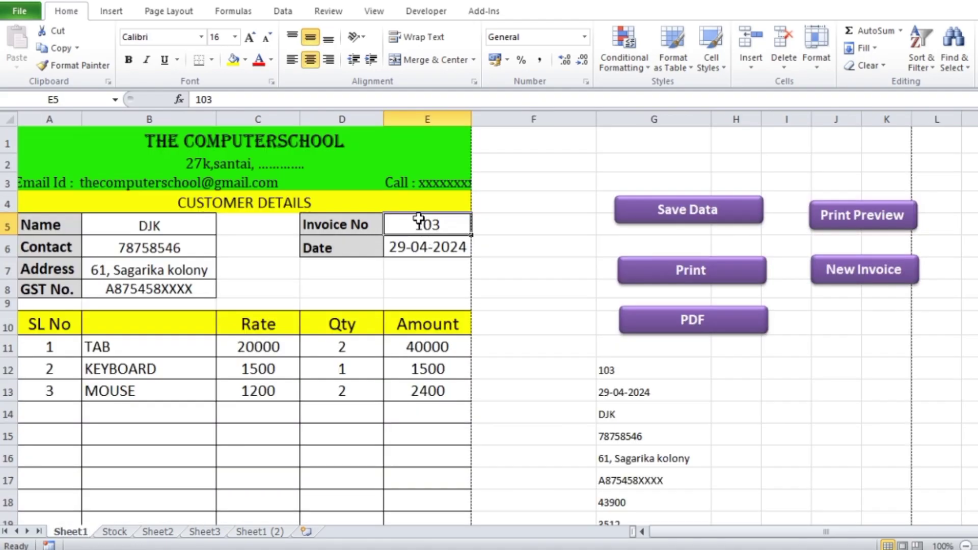
pyautogui.write('105')
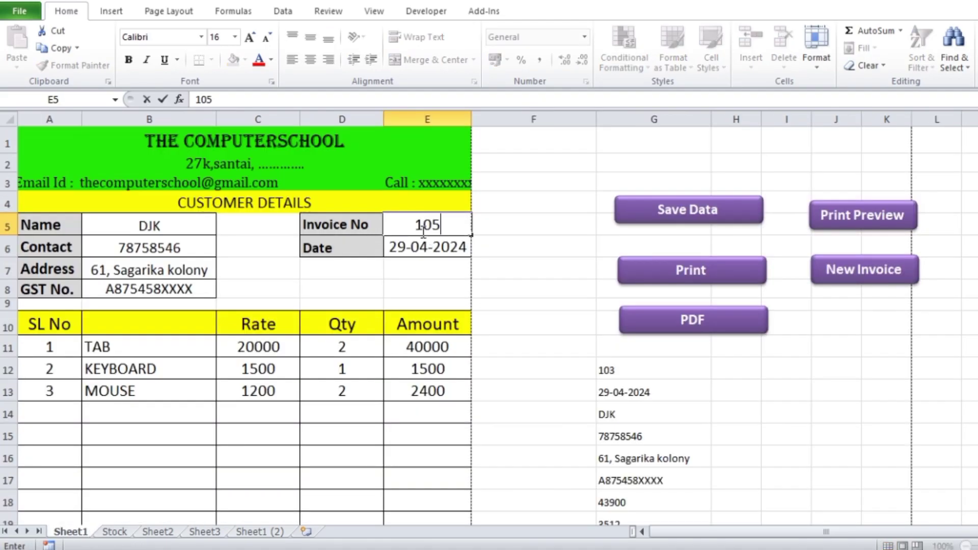
pyautogui.click(536, 267)
pyautogui.click(145, 228)
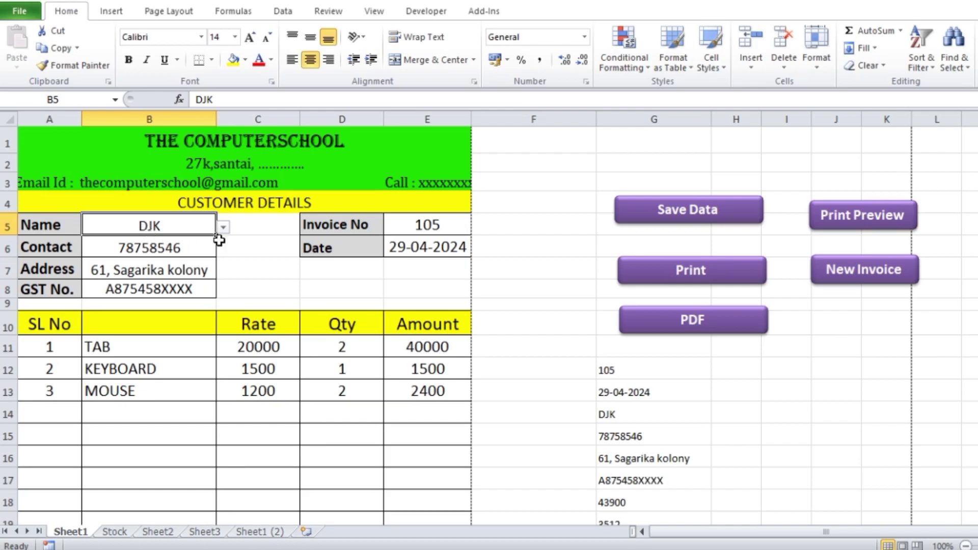
pyautogui.click(224, 228)
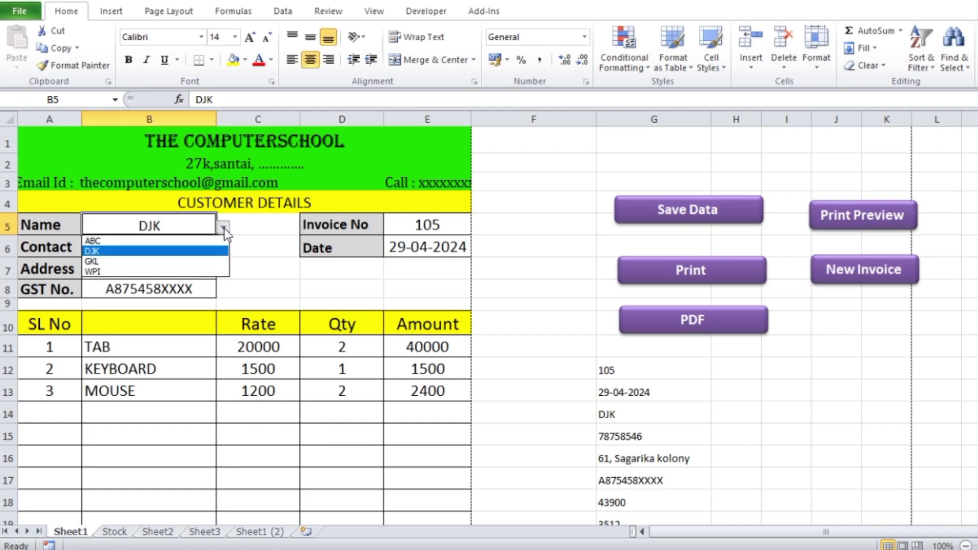
pyautogui.click(94, 241)
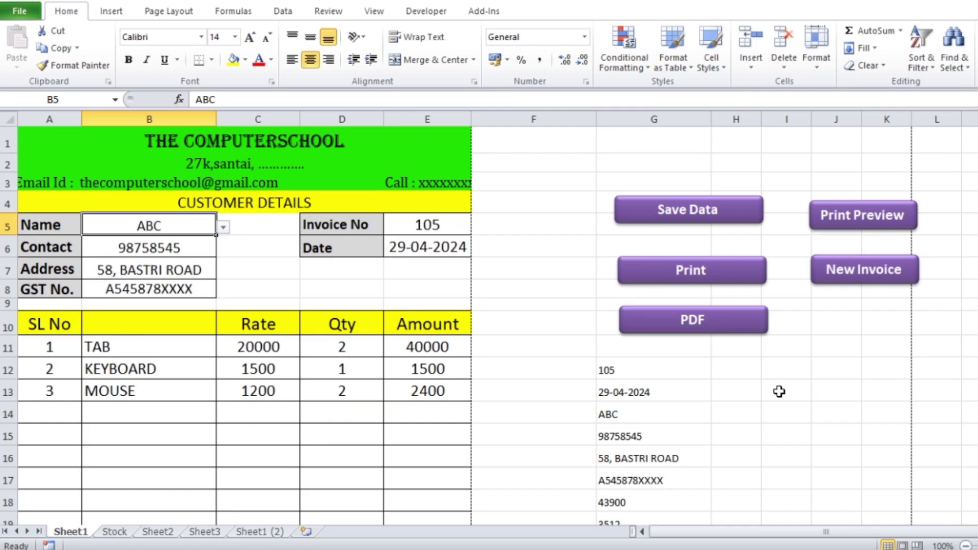
# Step: Add LAPTOP Apple as the fourth item with quantity 1
pyautogui.scroll(-4, 486, 396)
pyautogui.scroll(-5, 494, 392)
pyautogui.scroll(9, 493, 392)
pyautogui.scroll(-2, 209, 299)
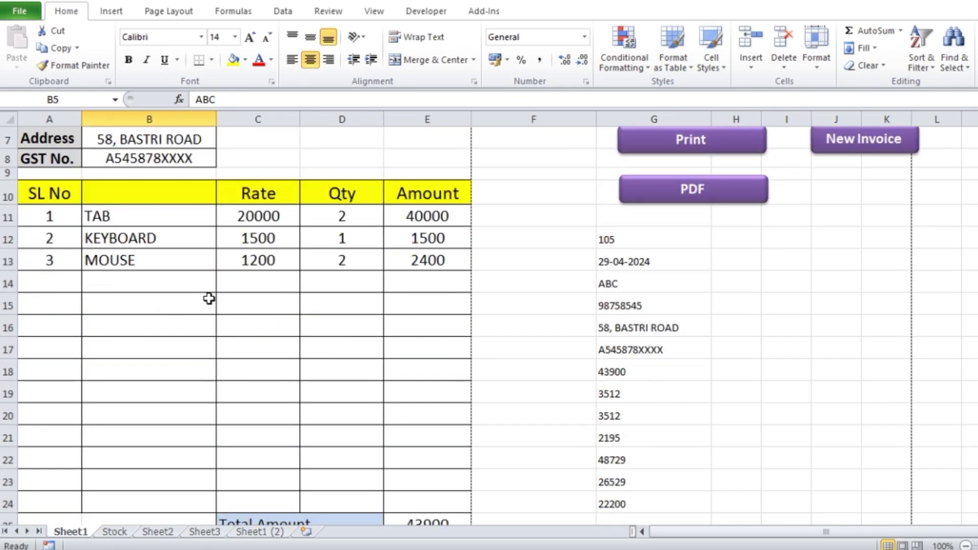
pyautogui.click(155, 280)
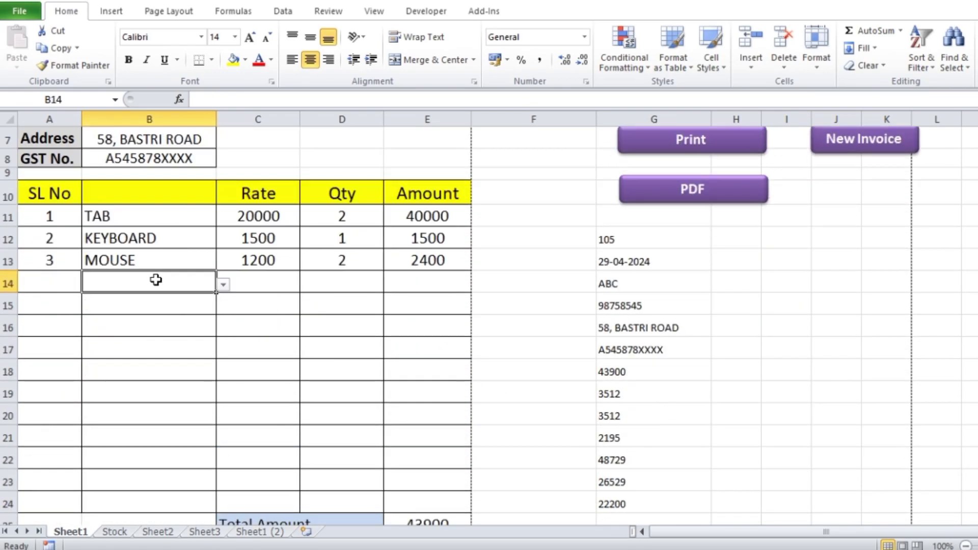
pyautogui.click(224, 285)
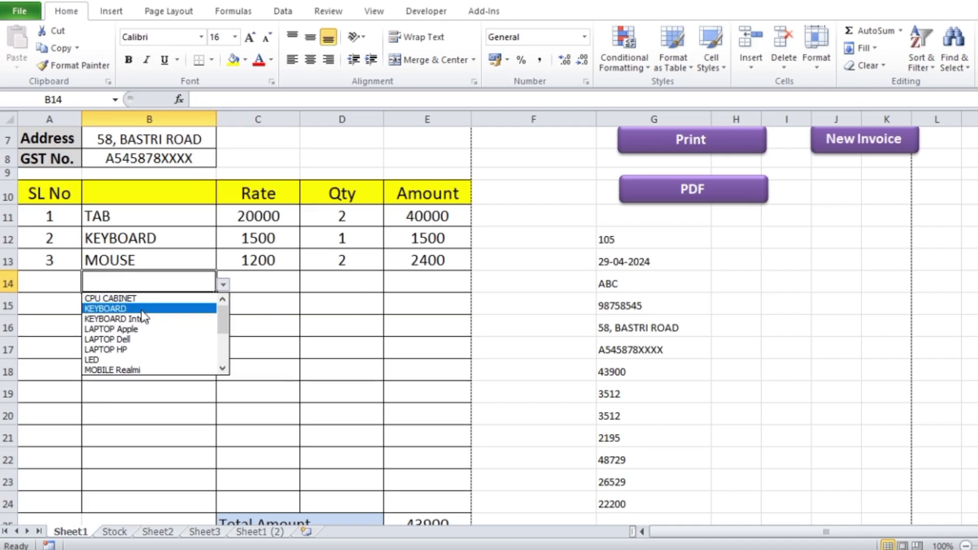
pyautogui.click(129, 329)
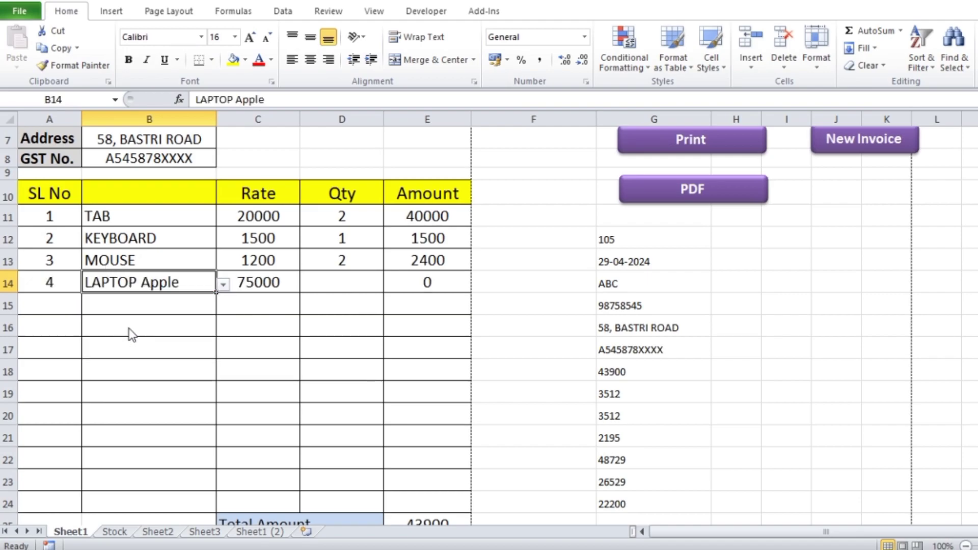
pyautogui.scroll(-3, 479, 390)
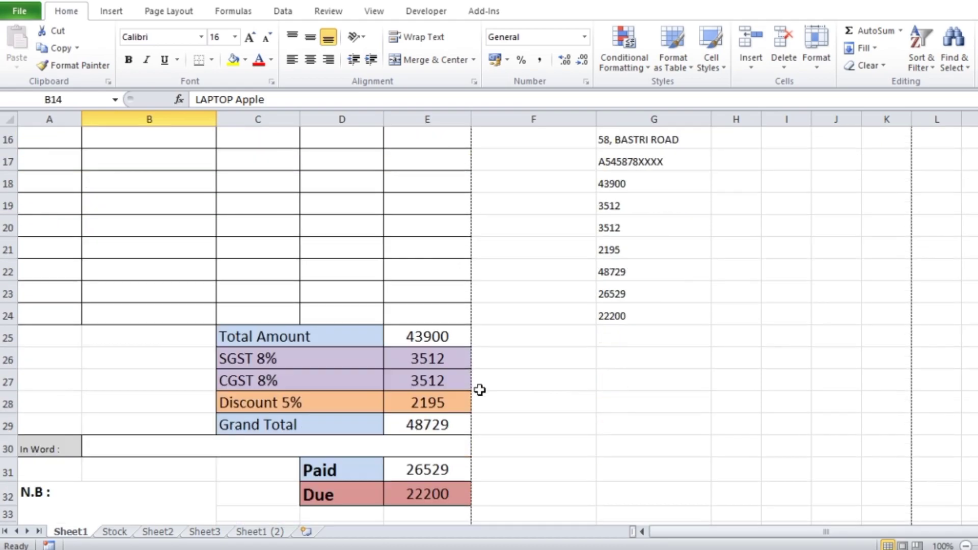
pyautogui.scroll(3, 508, 391)
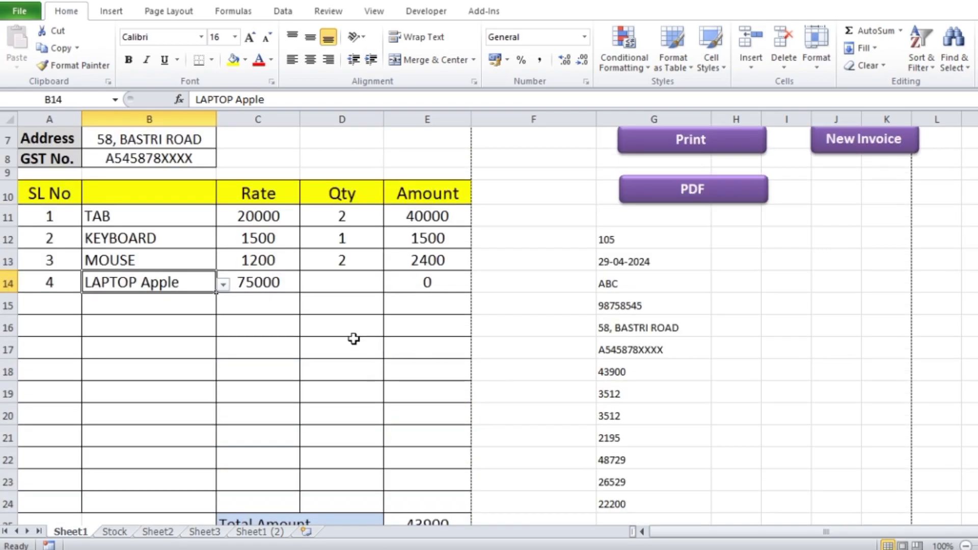
pyautogui.click(347, 280)
pyautogui.write('1')
pyautogui.scroll(1, 560, 377)
pyautogui.click(553, 418)
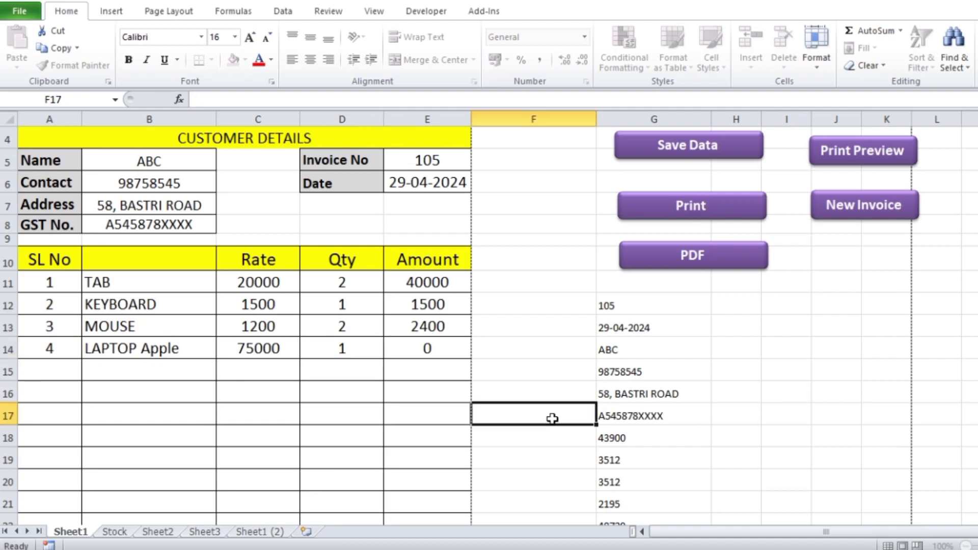
# Step: Enter 100000 as the Paid amount in E31
pyautogui.scroll(-4, 438, 306)
pyautogui.scroll(-3, 436, 285)
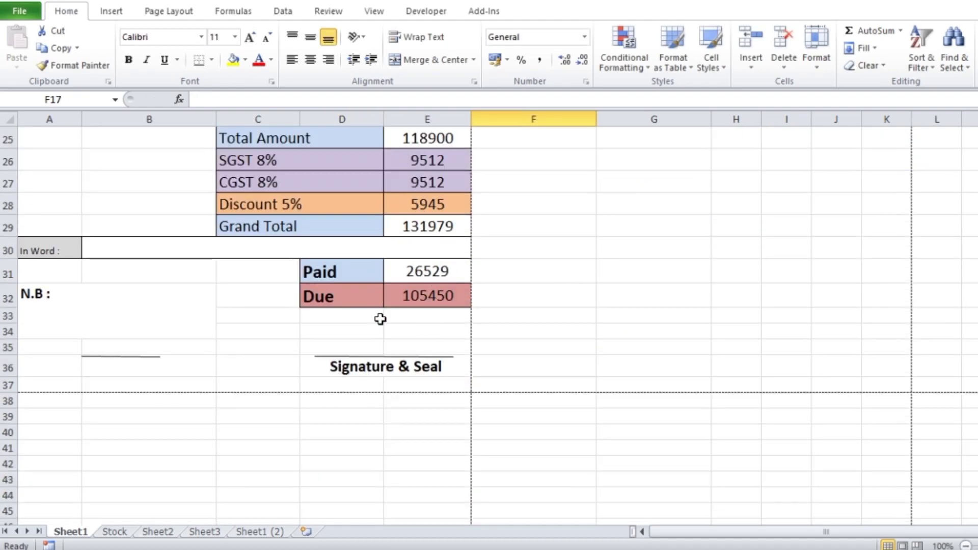
pyautogui.click(428, 277)
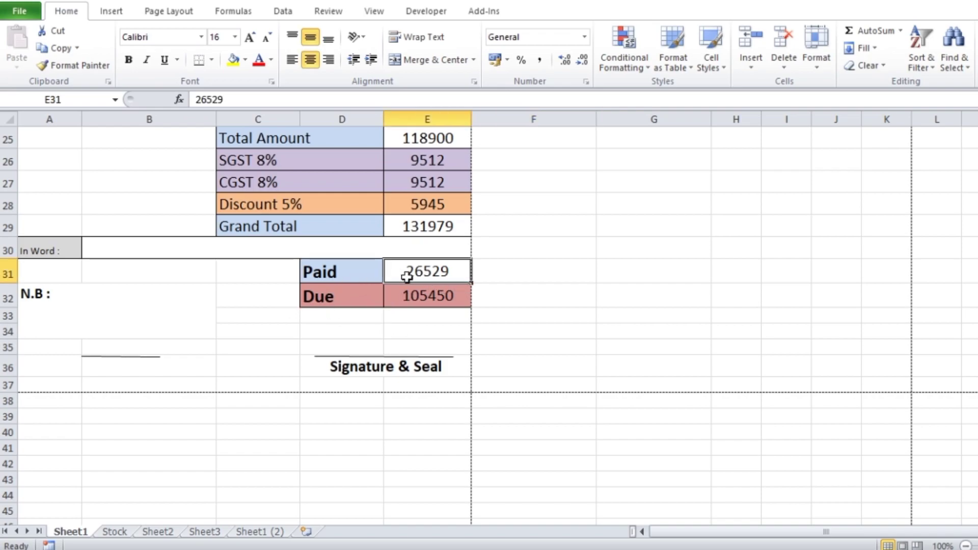
pyautogui.write('10000')
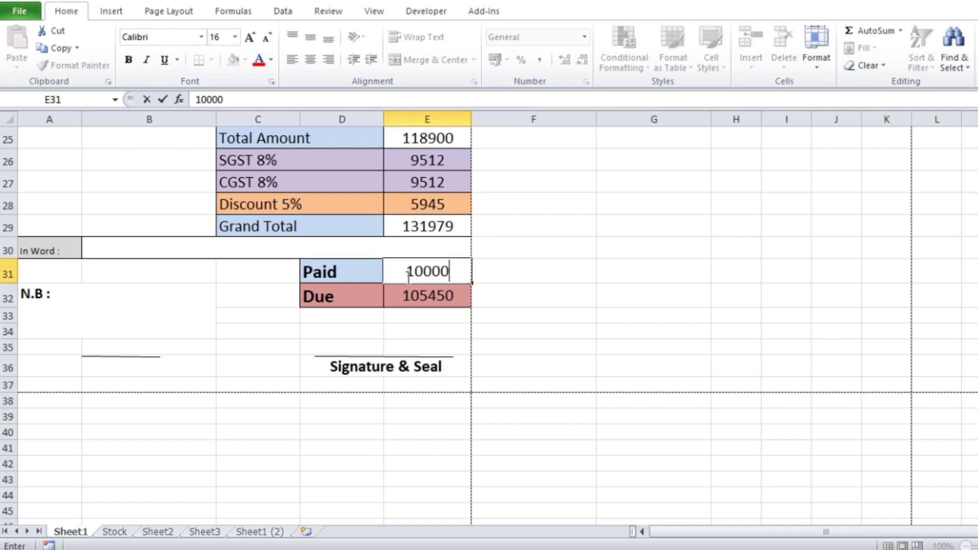
pyautogui.write('0')
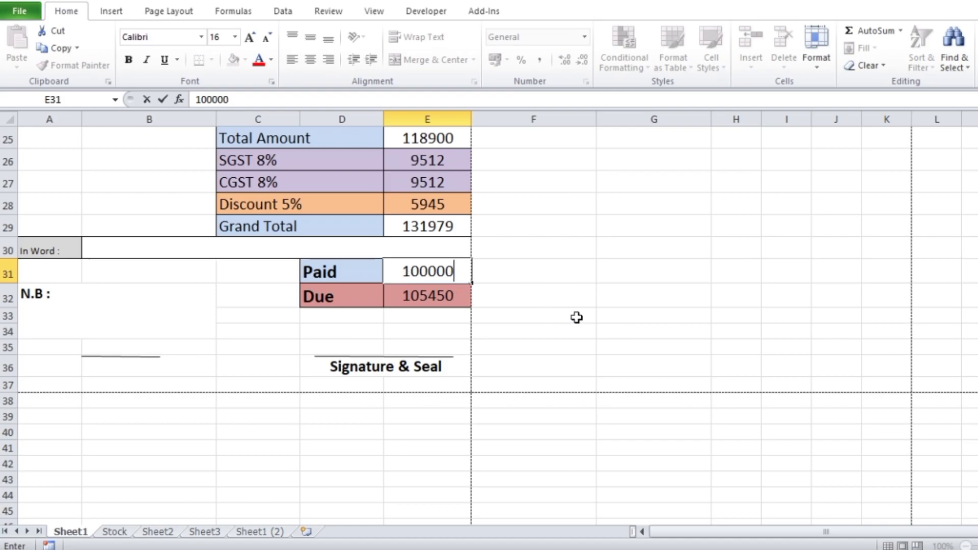
pyautogui.click(577, 317)
pyautogui.scroll(8, 708, 285)
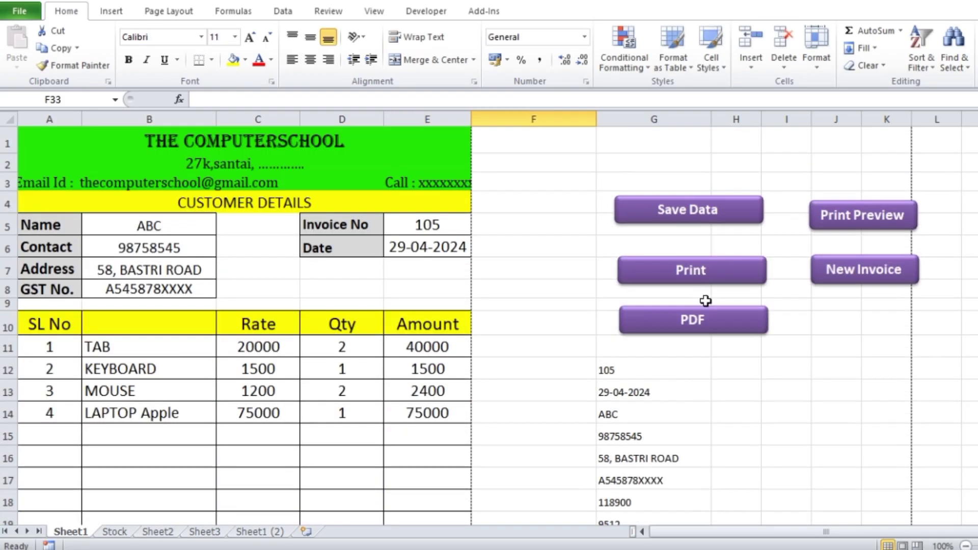
# Step: Save invoice 105 with Save Data, check its new top row on Sheet3, and return to Sheet1
pyautogui.click(711, 222)
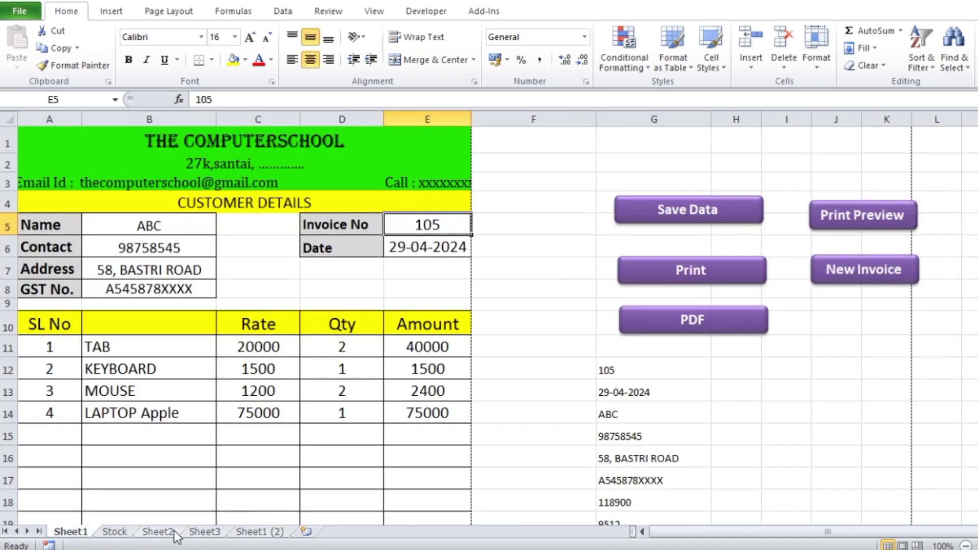
pyautogui.click(205, 532)
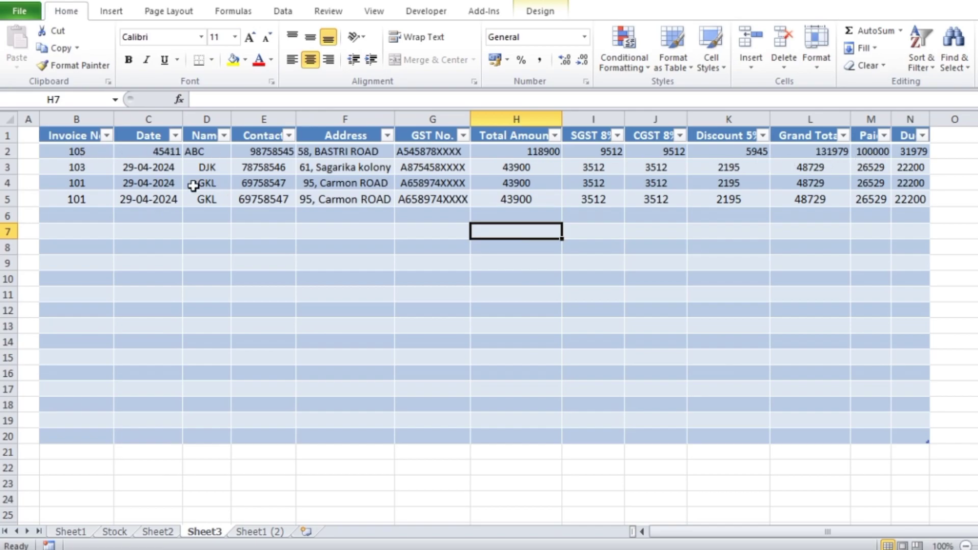
pyautogui.click(90, 533)
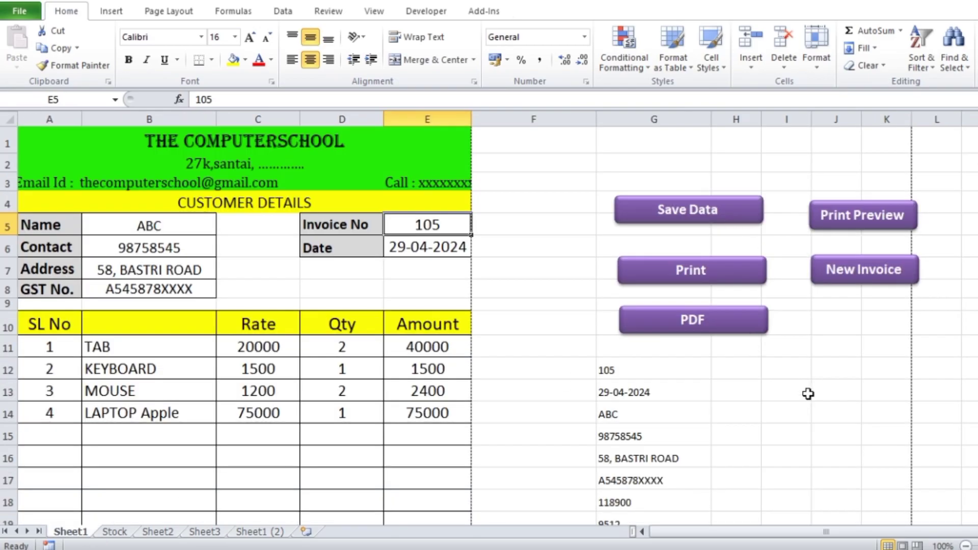
# Step: Clear the helper values in column G
pyautogui.scroll(-2, 808, 392)
pyautogui.moveTo(620, 237); pyautogui.dragTo(630, 507)
pyautogui.press('Delete')
pyautogui.click(823, 328)
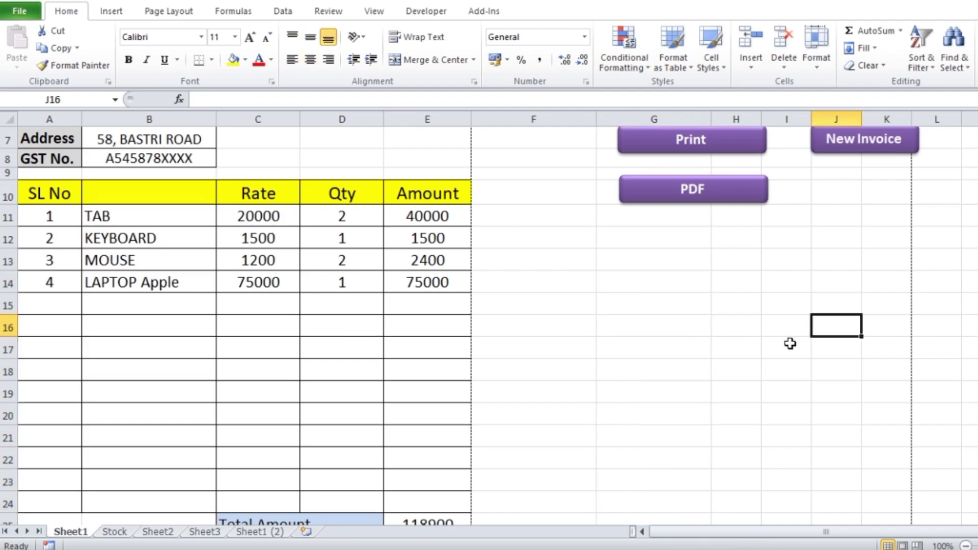
pyautogui.scroll(2, 790, 343)
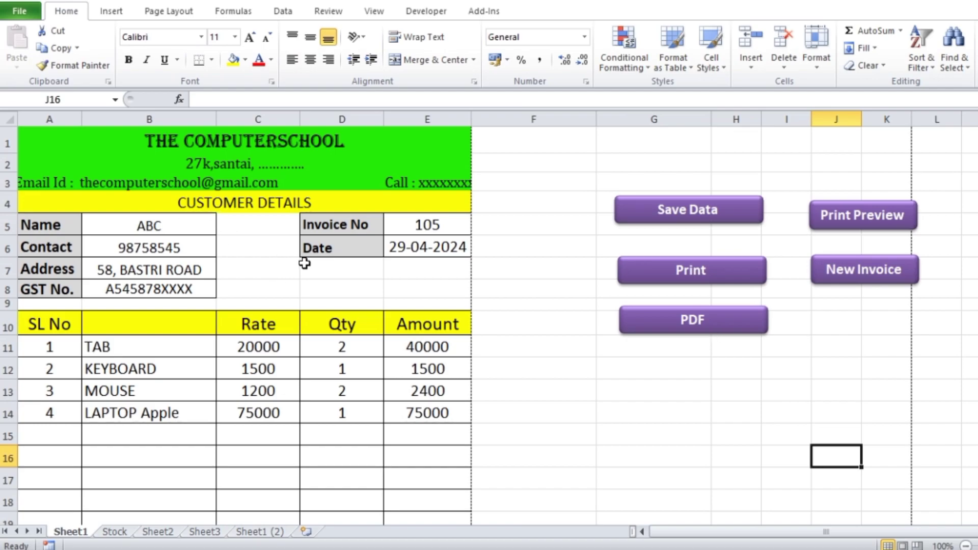
# Step: Change the invoice number in E5 to 201
pyautogui.scroll(-1, 285, 262)
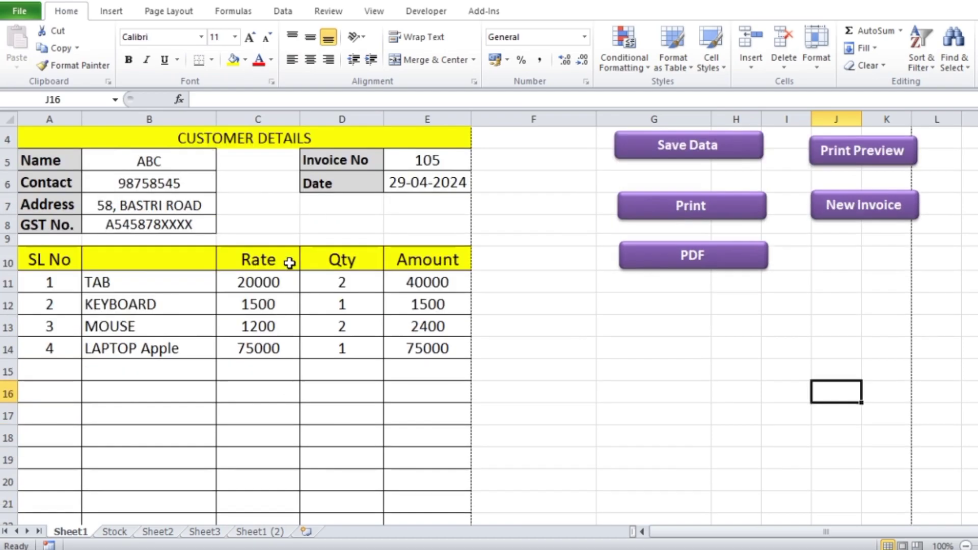
pyautogui.scroll(-6, 286, 262)
pyautogui.scroll(-4, 289, 263)
pyautogui.scroll(1, 289, 262)
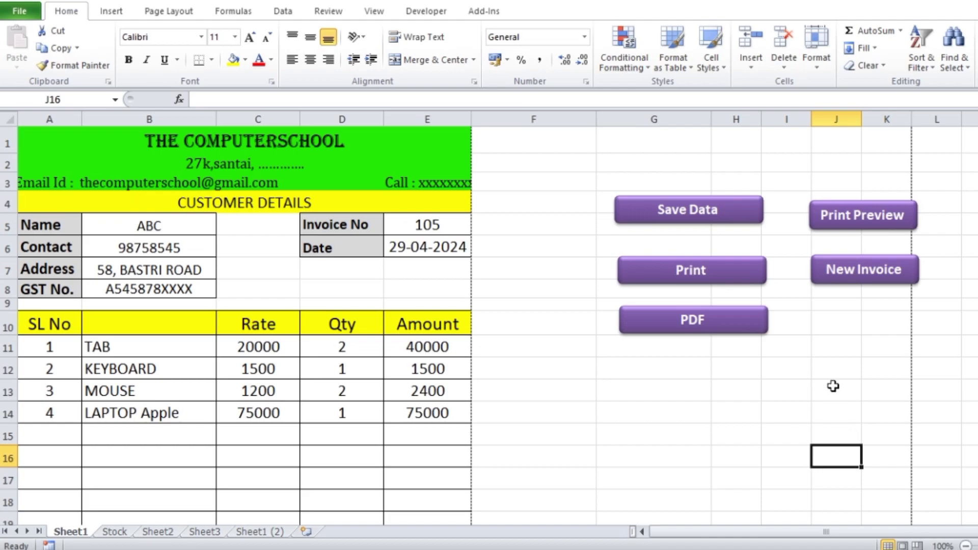
pyautogui.click(438, 226)
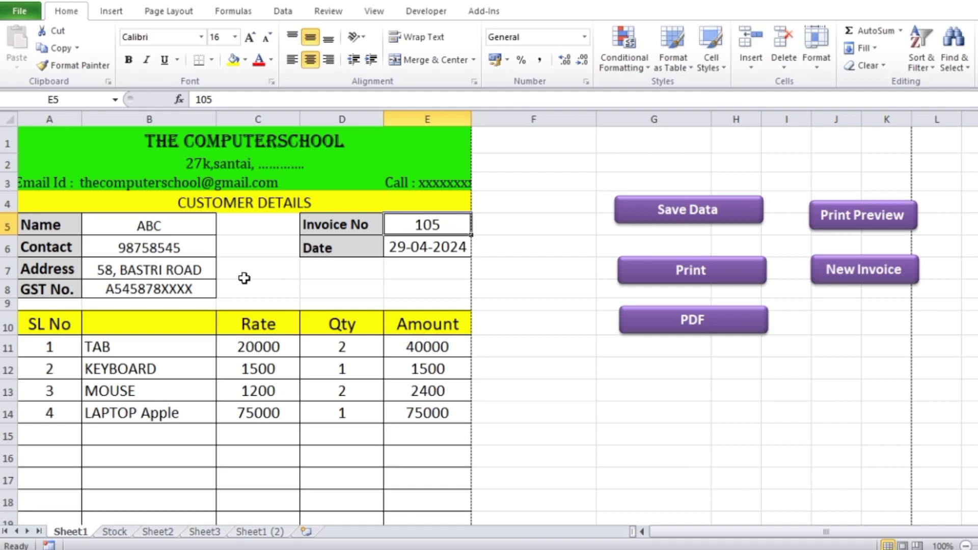
pyautogui.scroll(-1, 295, 282)
pyautogui.scroll(-2, 295, 281)
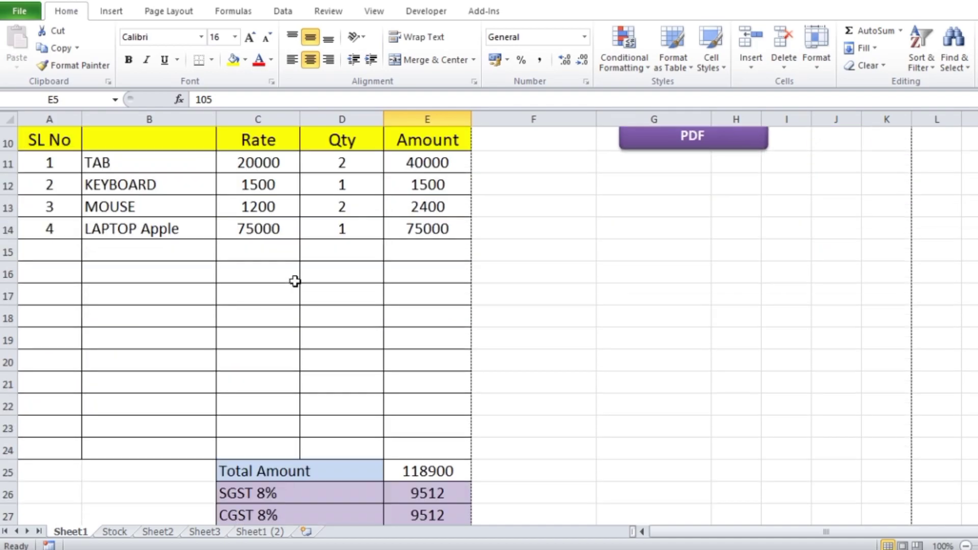
pyautogui.scroll(3, 295, 282)
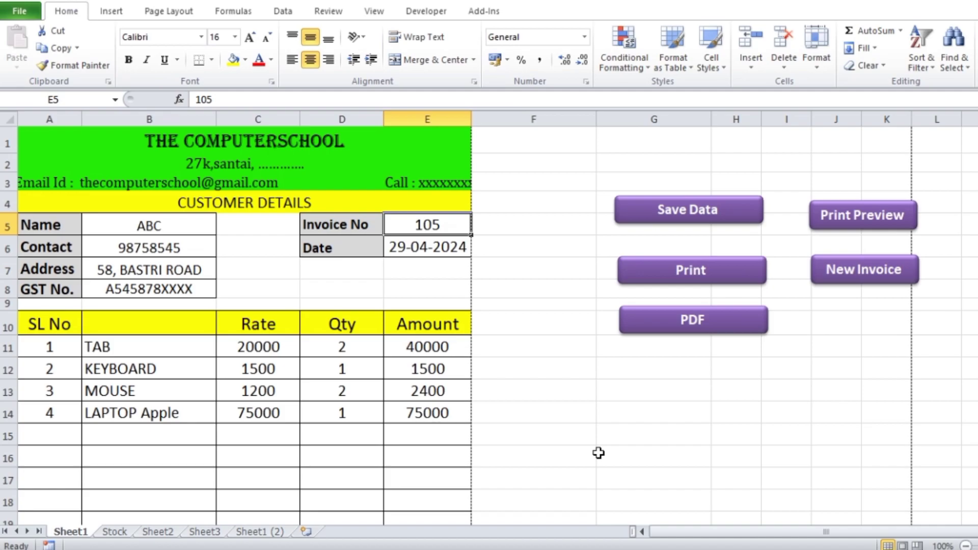
pyautogui.click(574, 416)
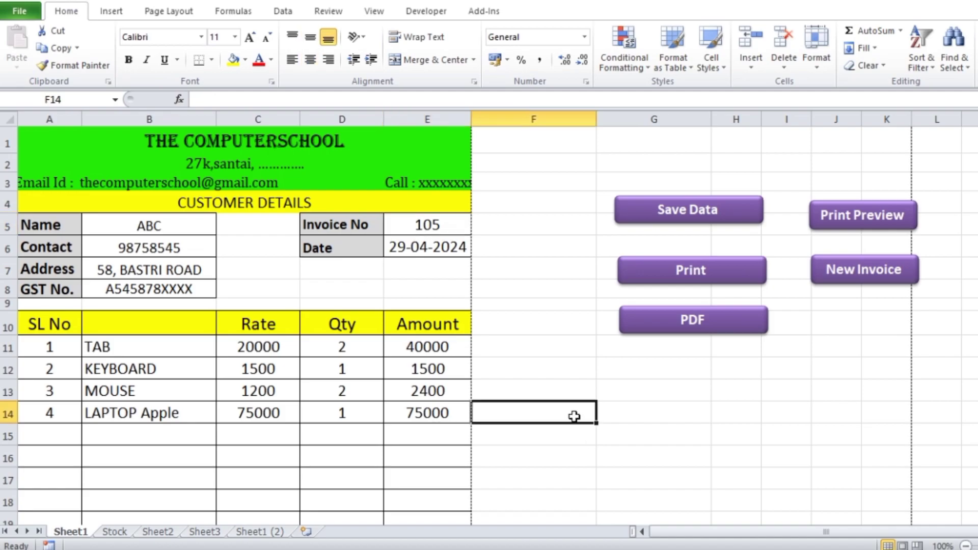
pyautogui.click(426, 224)
pyautogui.write('201')
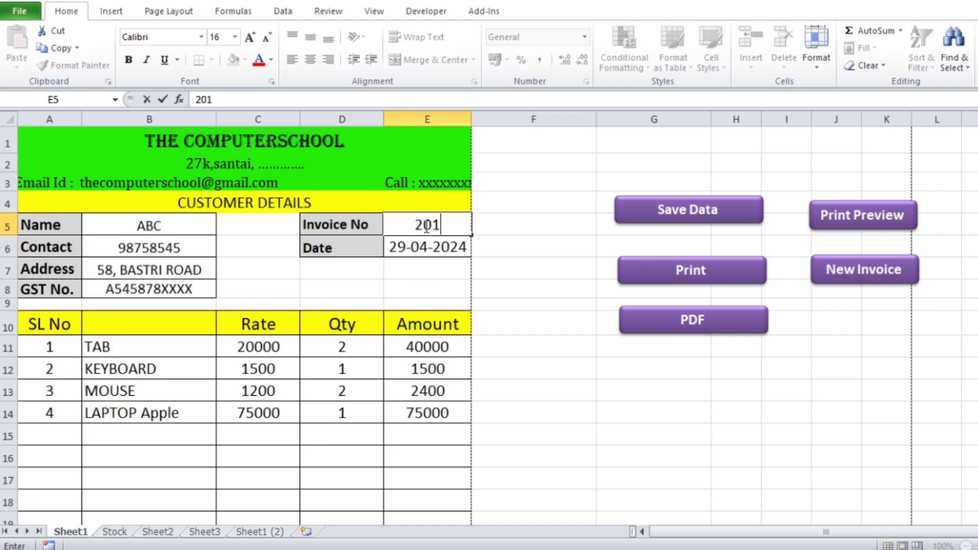
pyautogui.click(523, 266)
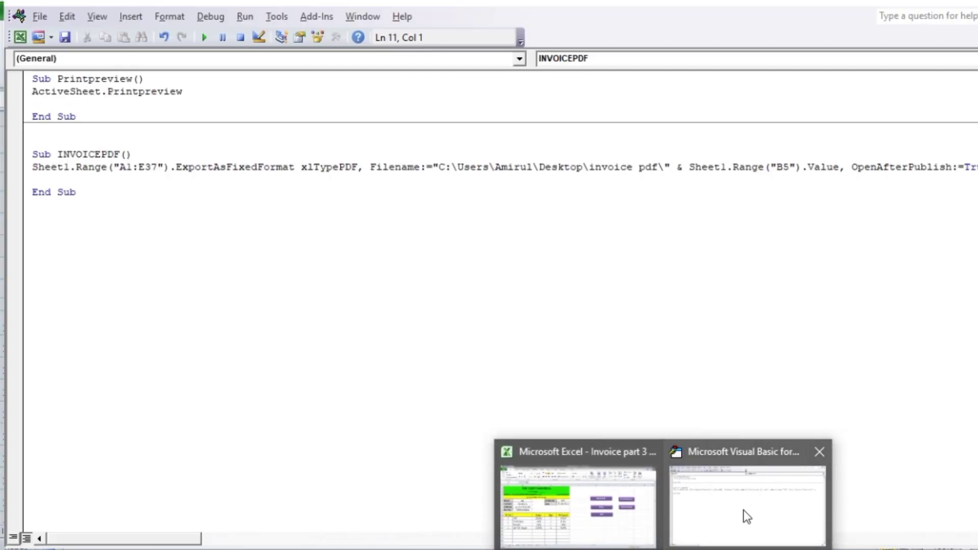
# Step: Add a Sub Newinvoice() procedure below INVOICEPDF and begin a Range(" statement in it
pyautogui.click(744, 510)
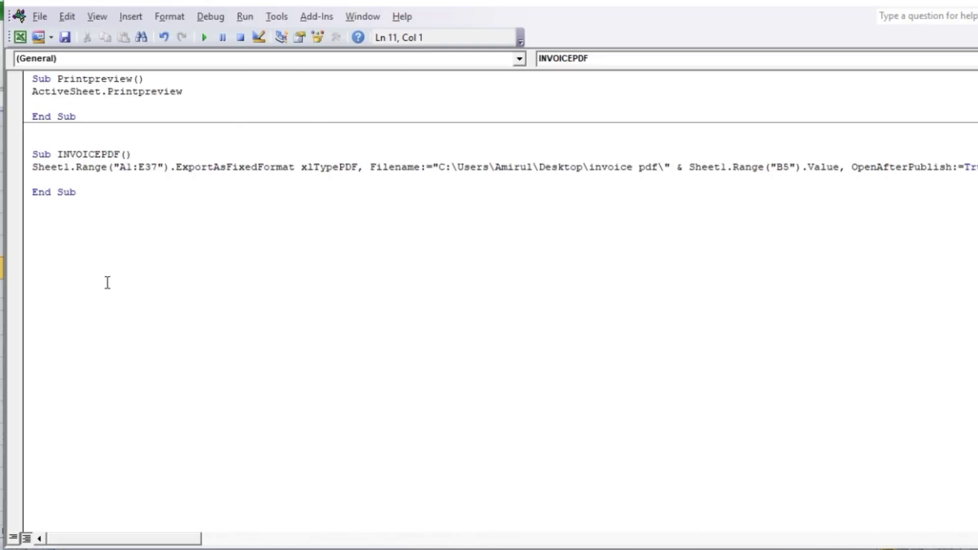
pyautogui.press('Return')
pyautogui.press('Return')
pyautogui.write('Sub')
pyautogui.write(' In')
pyautogui.press('BackSpace')
pyautogui.press('BackSpace')
pyautogui.write('new')
pyautogui.press('BackSpace')
pyautogui.press('BackSpace')
pyautogui.press('BackSpace')
pyautogui.write('Ne')
pyautogui.write('winv')
pyautogui.write('oice')
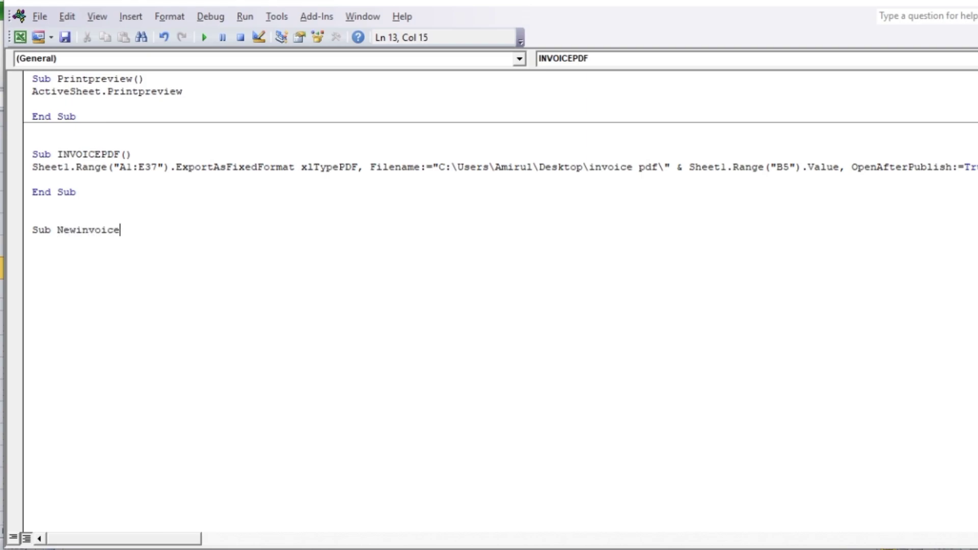
pyautogui.write('()')
pyautogui.press('Return')
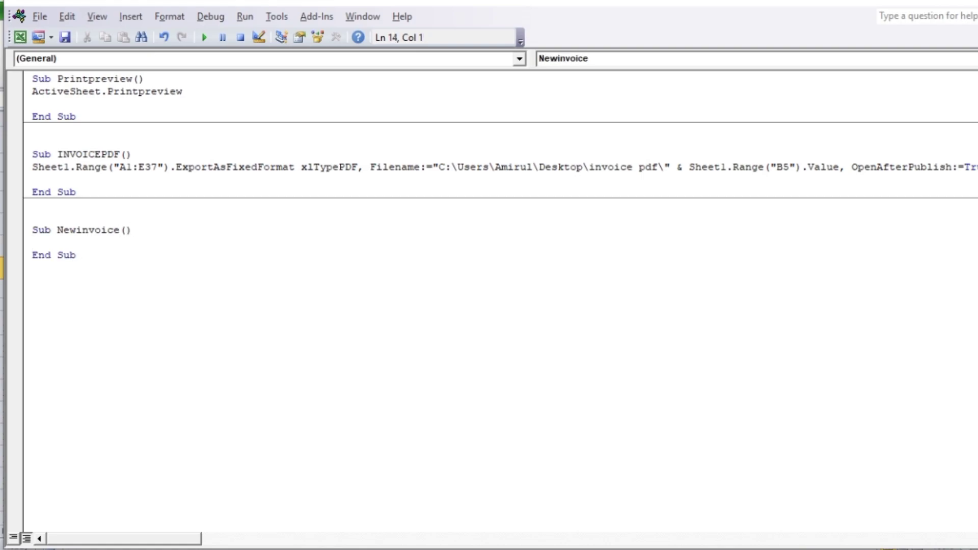
pyautogui.write('Ra')
pyautogui.write('nge')
pyautogui.write('(')
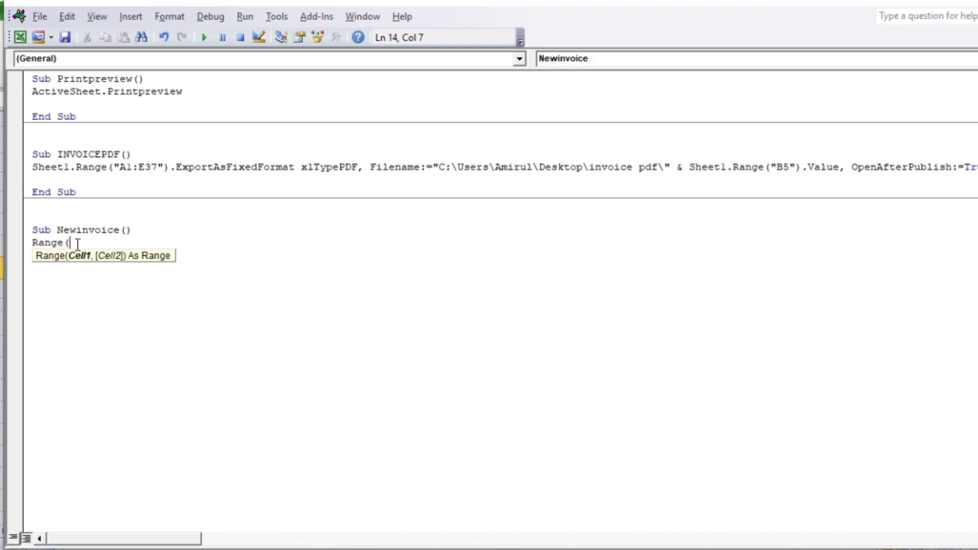
pyautogui.write('"')
pyautogui.click(579, 515)
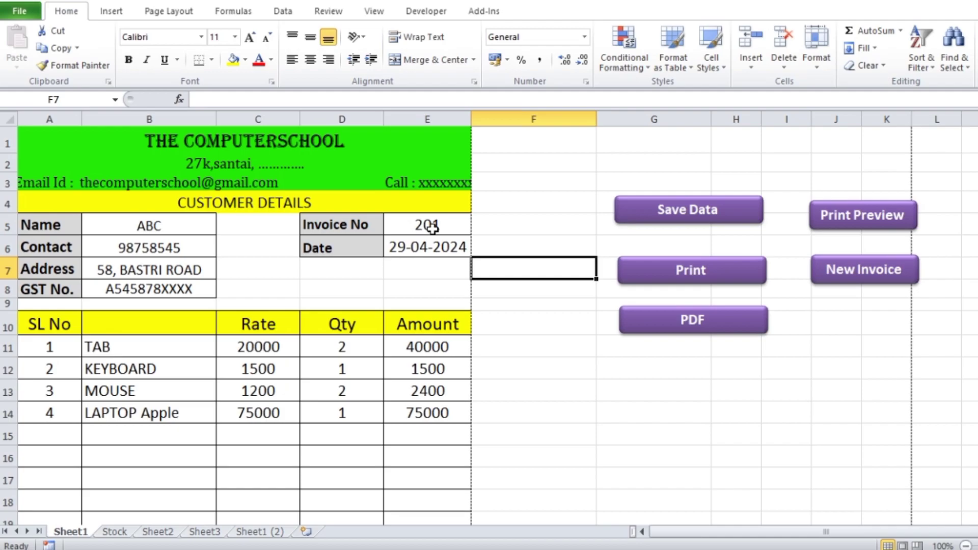
pyautogui.click(434, 227)
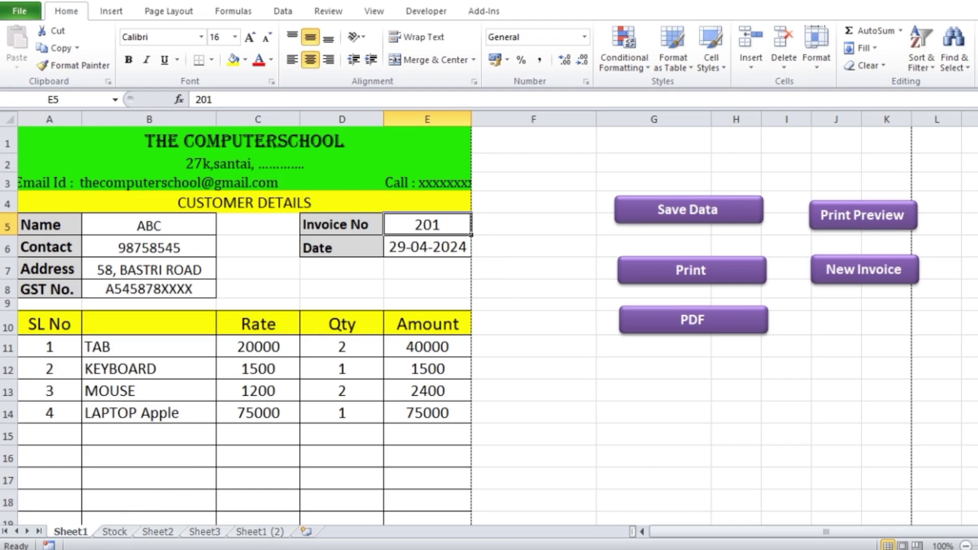
pyautogui.click(738, 530)
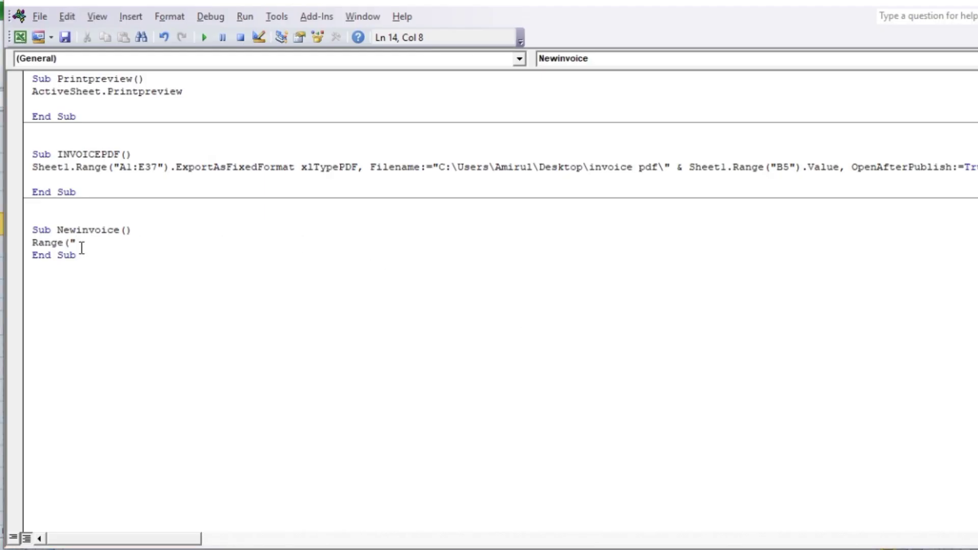
# Step: Complete the line Range("E5").Value = Range("E5").Value + 1 inside Newinvoice
pyautogui.write('E5')
pyautogui.write('")')
pyautogui.write('.va')
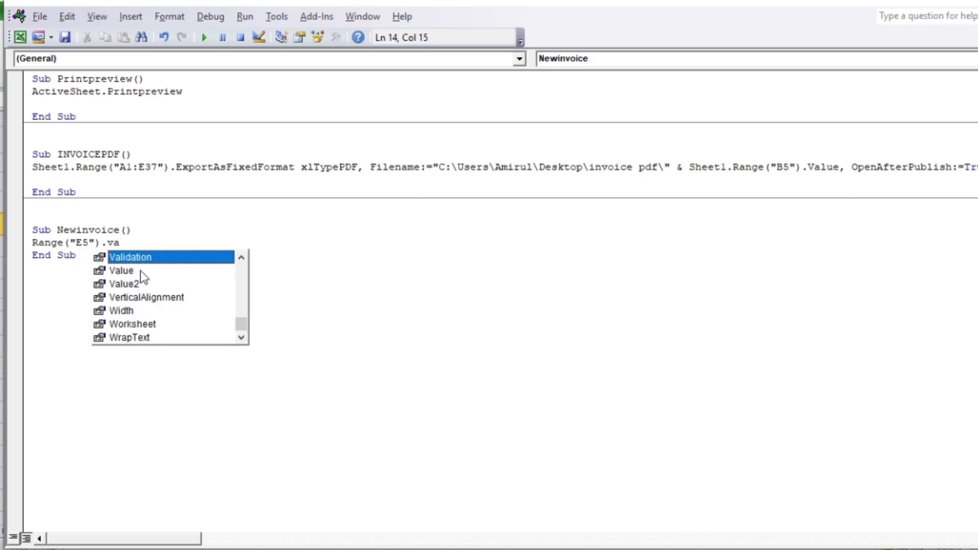
pyautogui.doubleClick(141, 271)
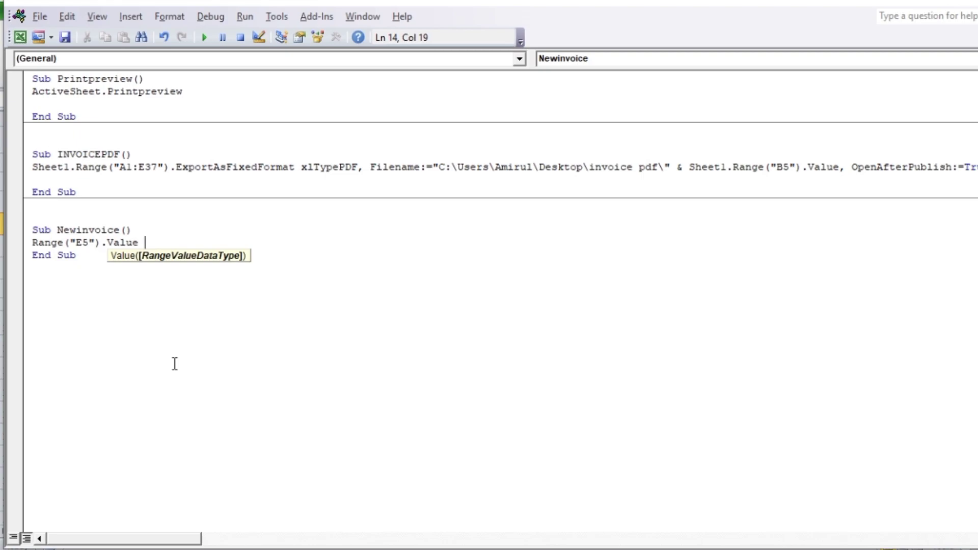
pyautogui.write('=')
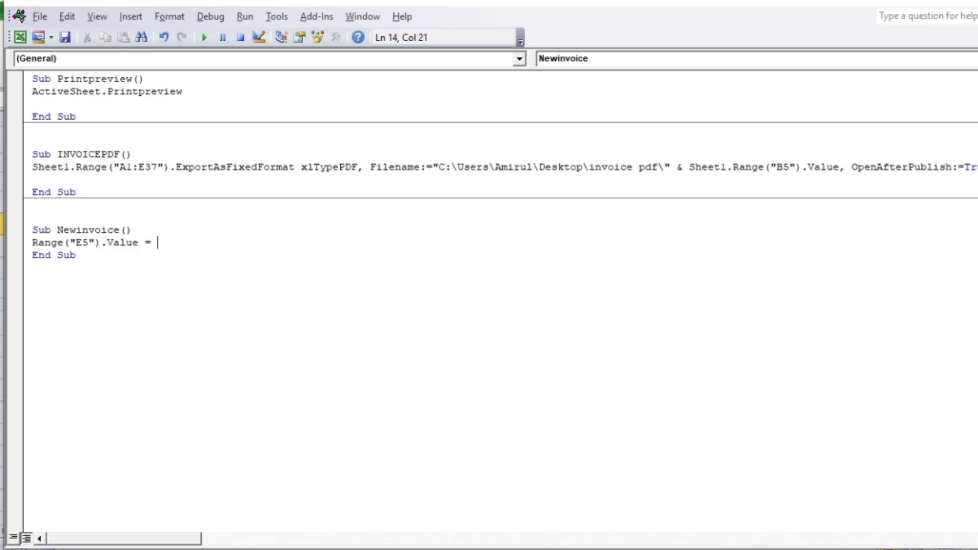
pyautogui.write(' Range')
pyautogui.write('(')
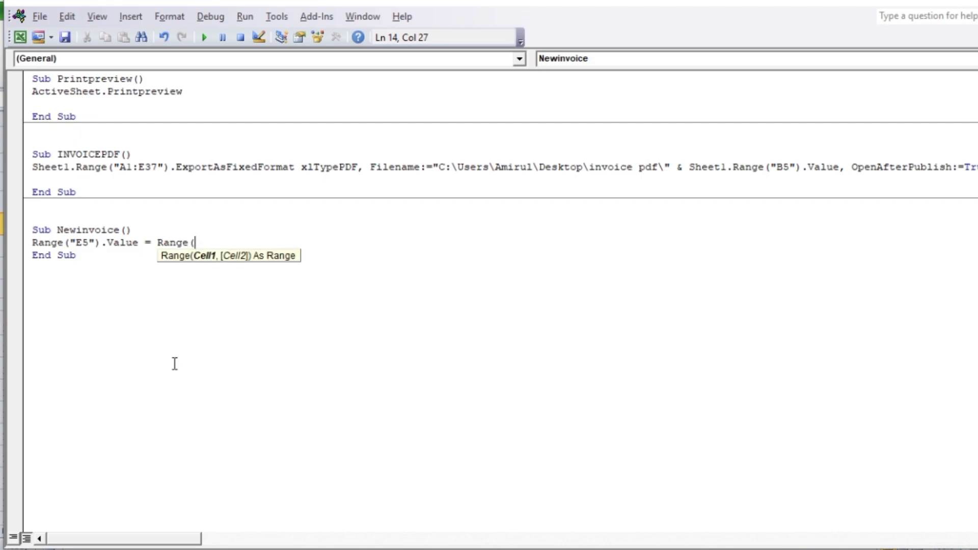
pyautogui.write('E')
pyautogui.press('BackSpace')
pyautogui.write('"')
pyautogui.write('e')
pyautogui.press('BackSpace')
pyautogui.write('E')
pyautogui.write('5')
pyautogui.write('"')
pyautogui.write('>VALU')
pyautogui.write('E')
pyautogui.press('BackSpace')
pyautogui.press('BackSpace')
pyautogui.press('BackSpace')
pyautogui.press('BackSpace')
pyautogui.press('BackSpace')
pyautogui.press('BackSpace')
pyautogui.write(').')
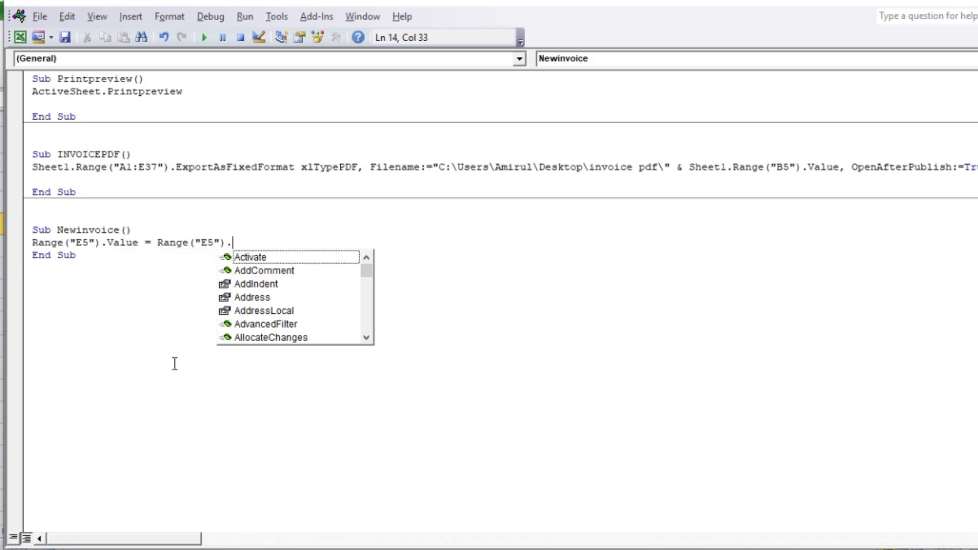
pyautogui.write('va')
pyautogui.press('BackSpace')
pyautogui.press('BackSpace')
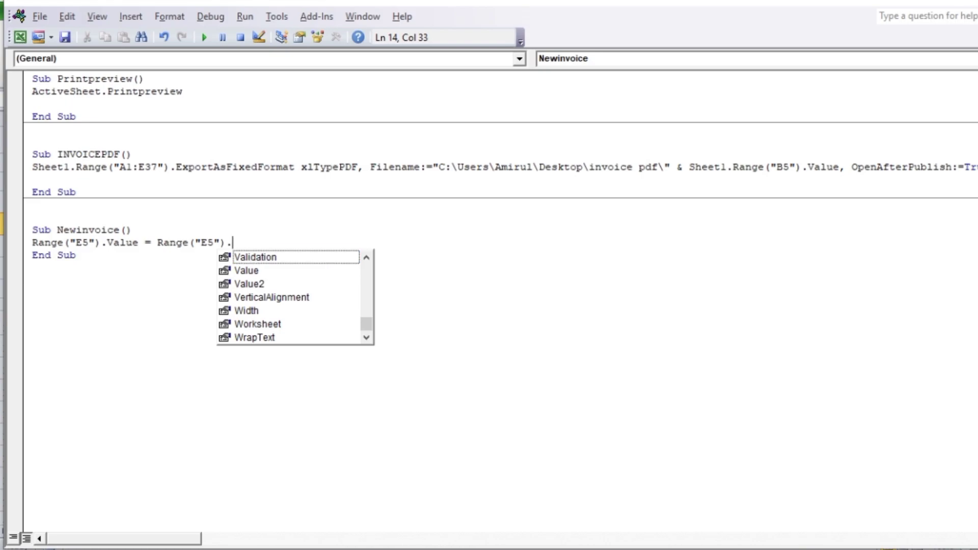
pyautogui.write('Valu')
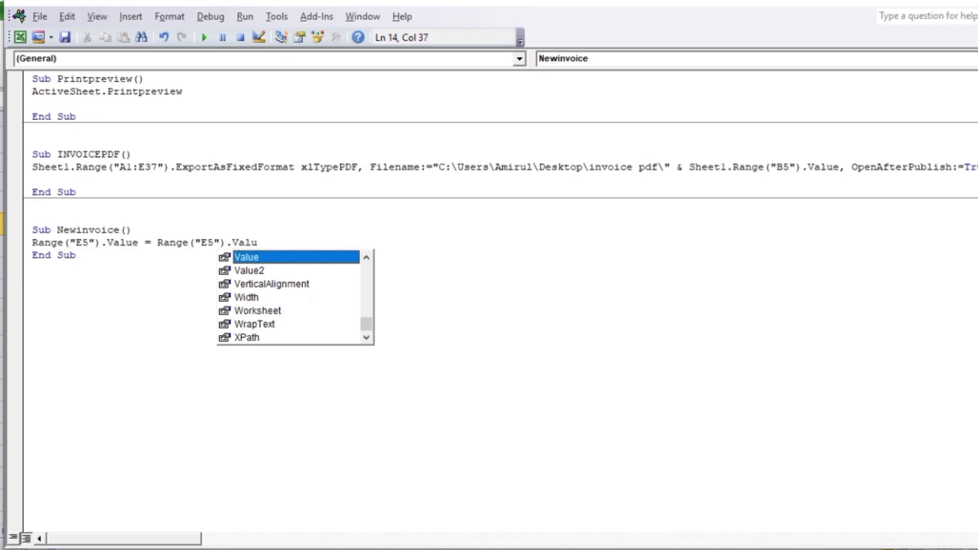
pyautogui.write('e')
pyautogui.write('+1')
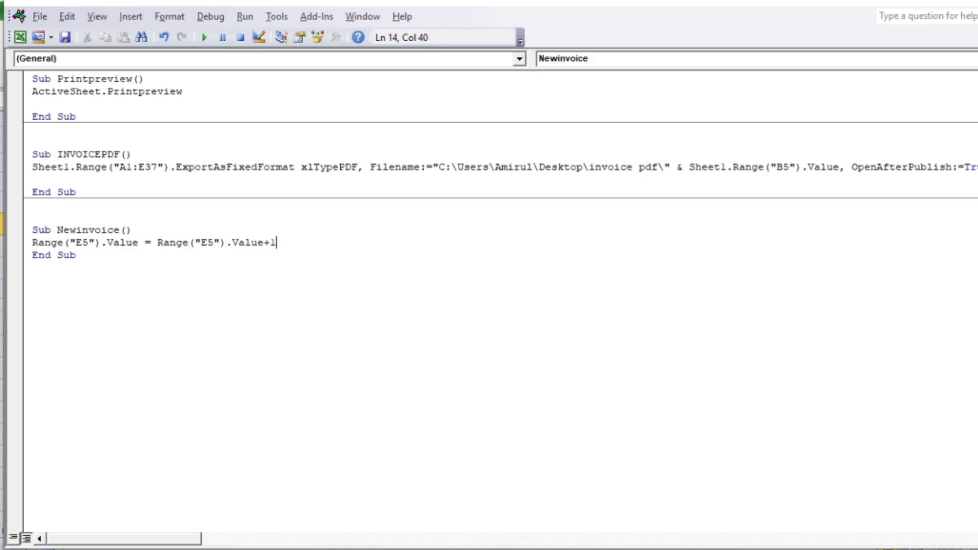
pyautogui.press('Return')
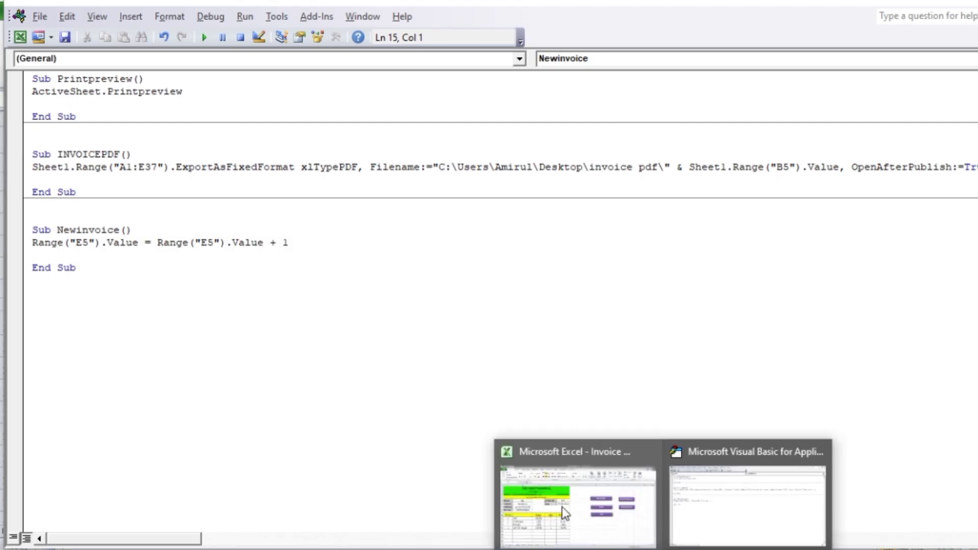
# Step: On the invoice sheet, assign the Newinvoice macro to the New Invoice shape
pyautogui.click(548, 502)
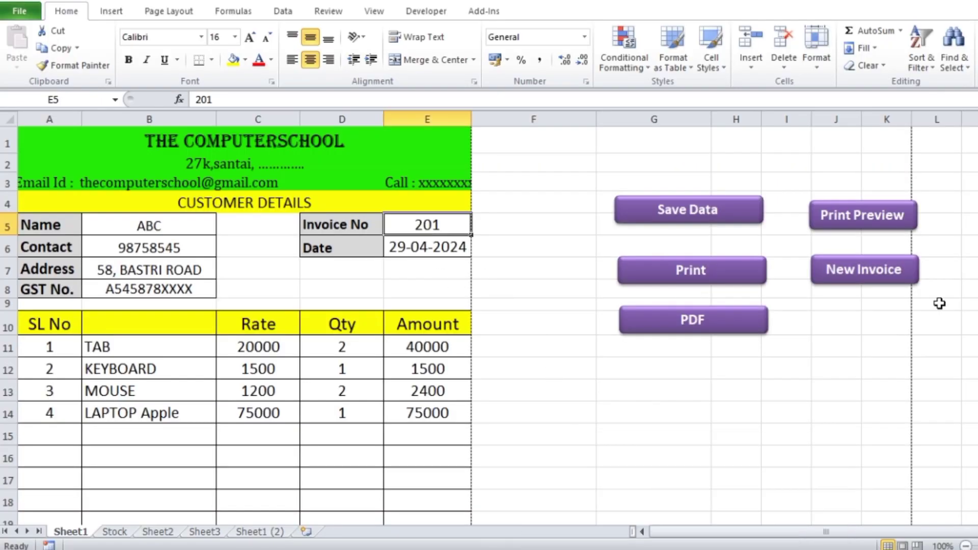
pyautogui.click(871, 284)
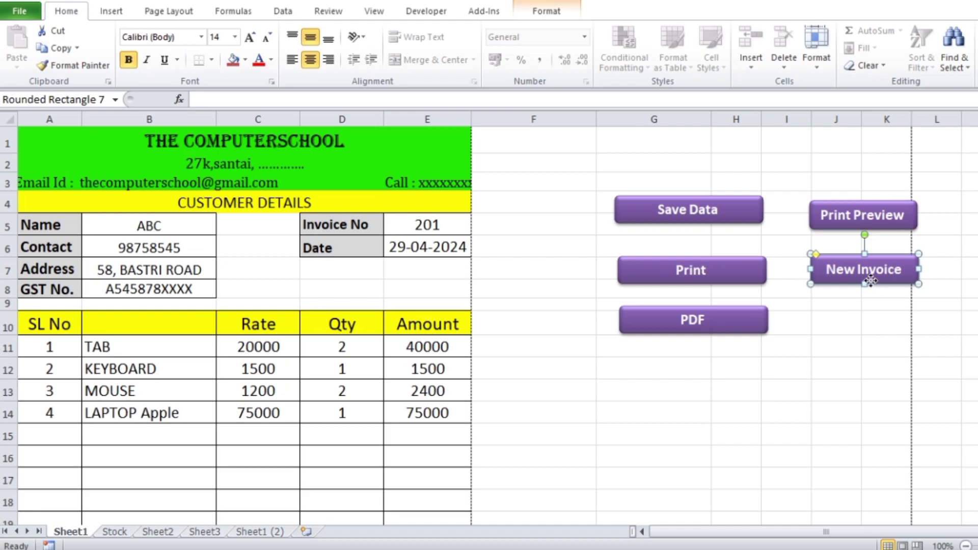
pyautogui.rightClick(872, 285)
pyautogui.click(836, 321)
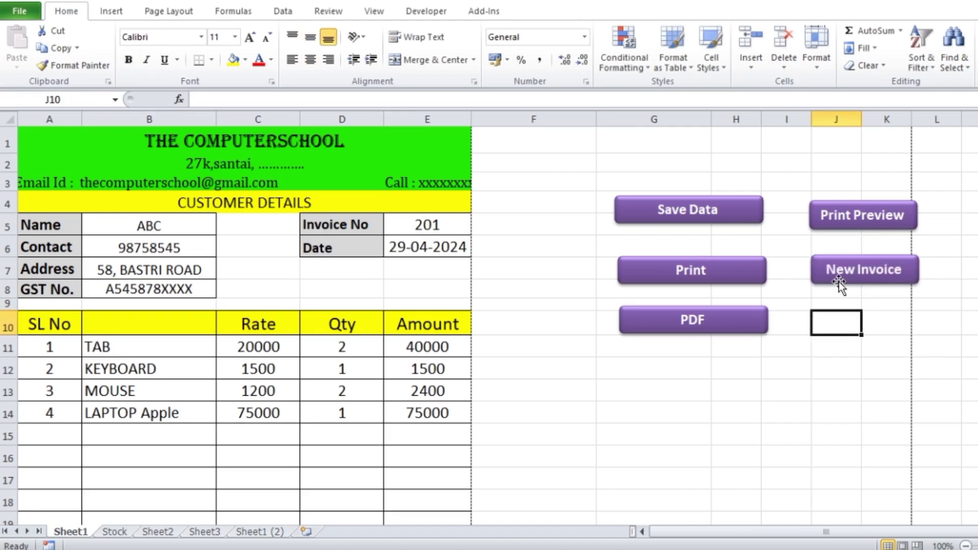
pyautogui.rightClick(839, 282)
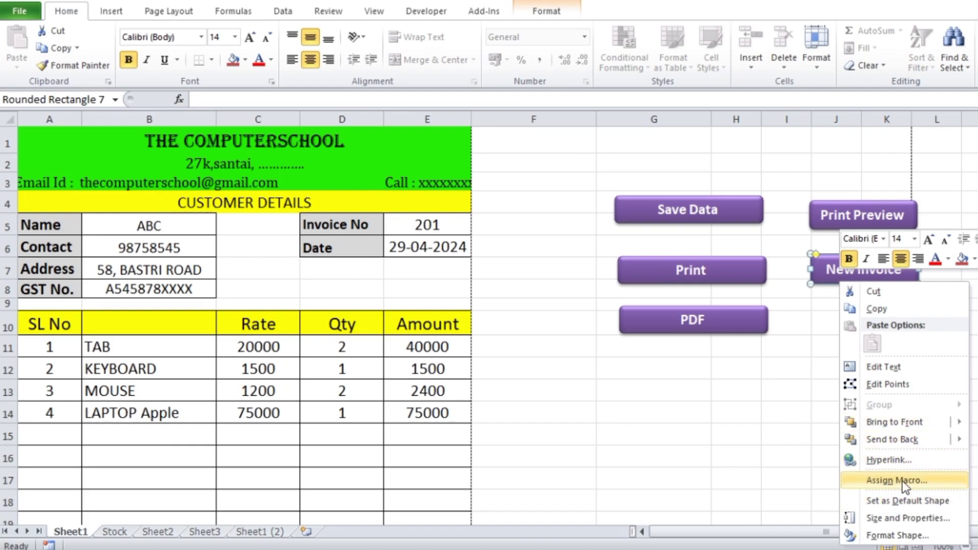
pyautogui.click(903, 481)
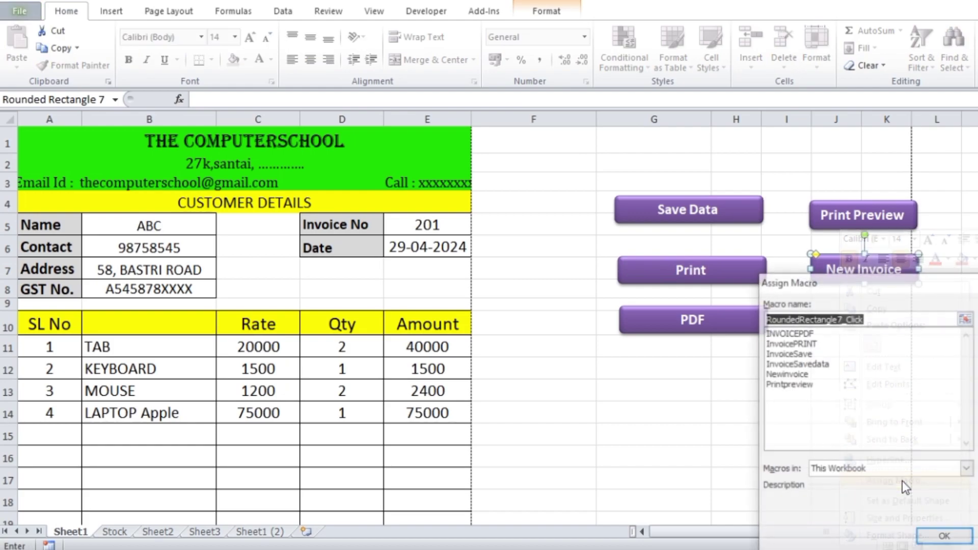
pyautogui.click(783, 374)
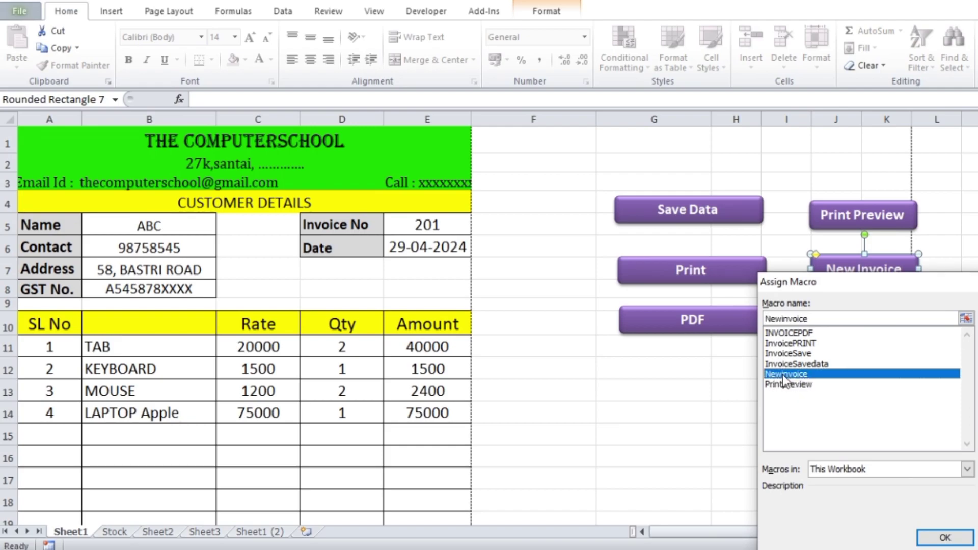
pyautogui.click(945, 539)
pyautogui.click(835, 412)
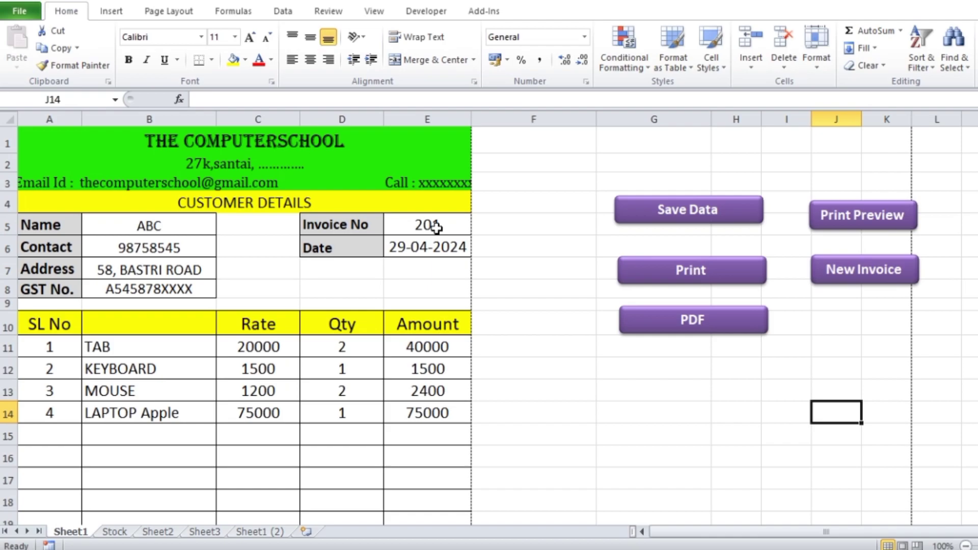
# Step: Run the New Invoice button and confirm the invoice number moves from 201 to 202
pyautogui.click(889, 282)
pyautogui.scroll(-4, 174, 259)
pyautogui.scroll(-2, 295, 331)
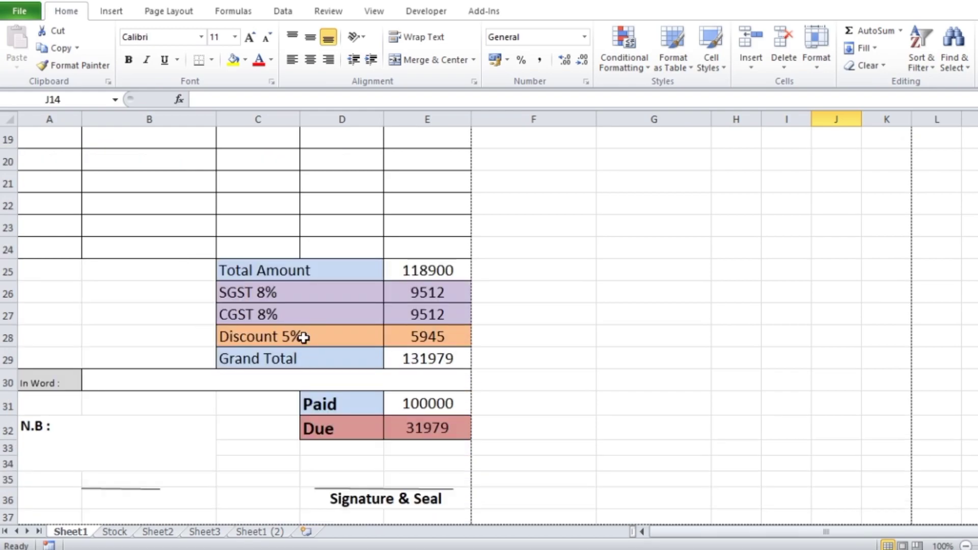
pyautogui.scroll(2, 382, 365)
pyautogui.scroll(4, 456, 395)
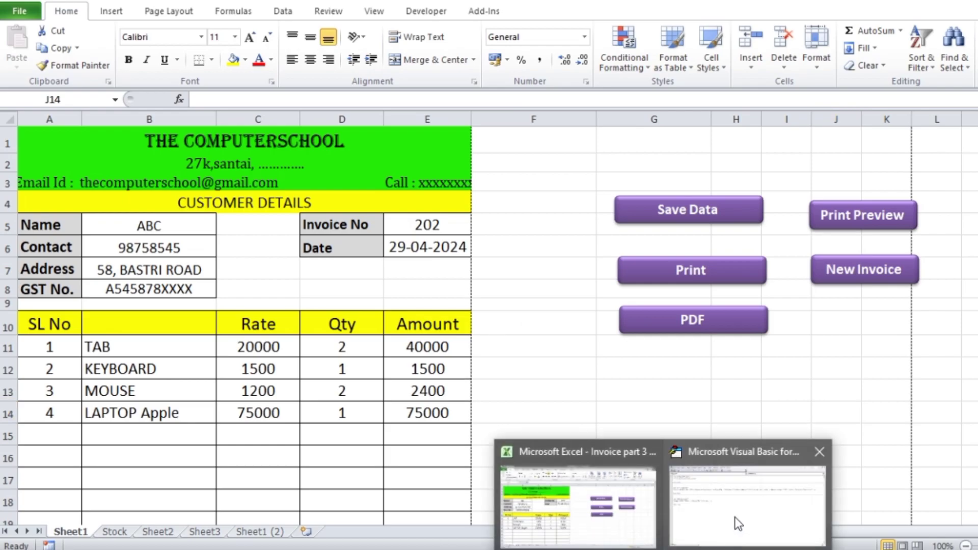
# Step: In the VBA editor, begin a new Range(" line below Newinvoice's increment statement
pyautogui.click(739, 523)
pyautogui.click(301, 249)
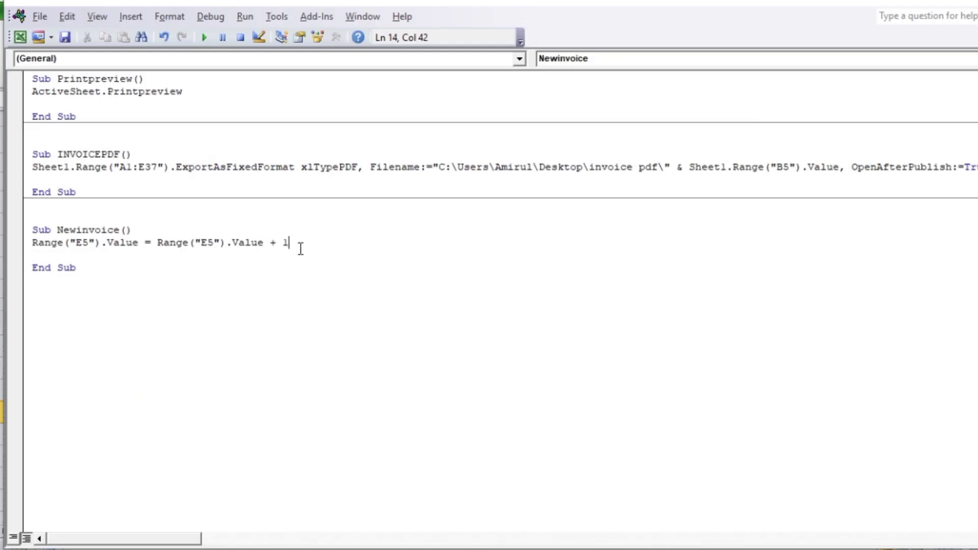
pyautogui.click(40, 255)
pyautogui.write('Ran')
pyautogui.write('ge(')
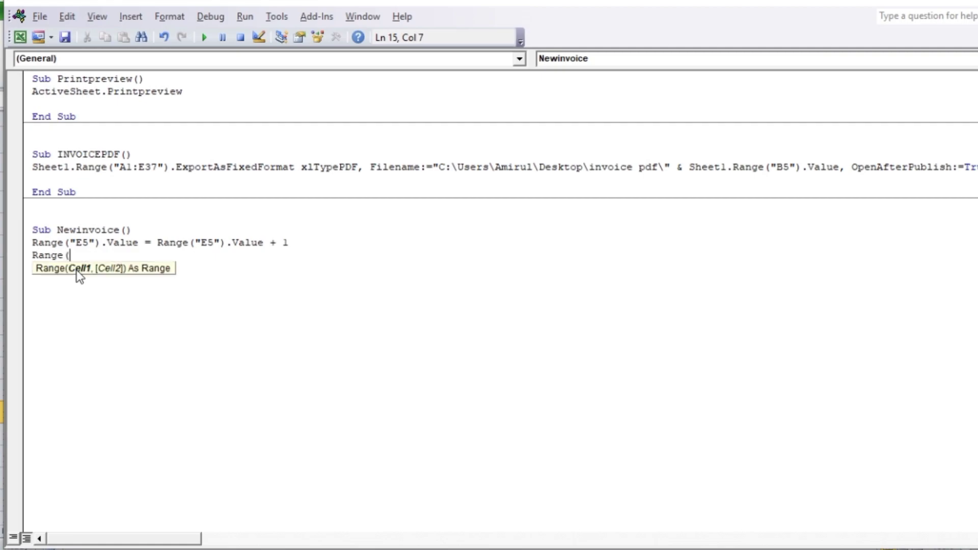
pyautogui.write('"')
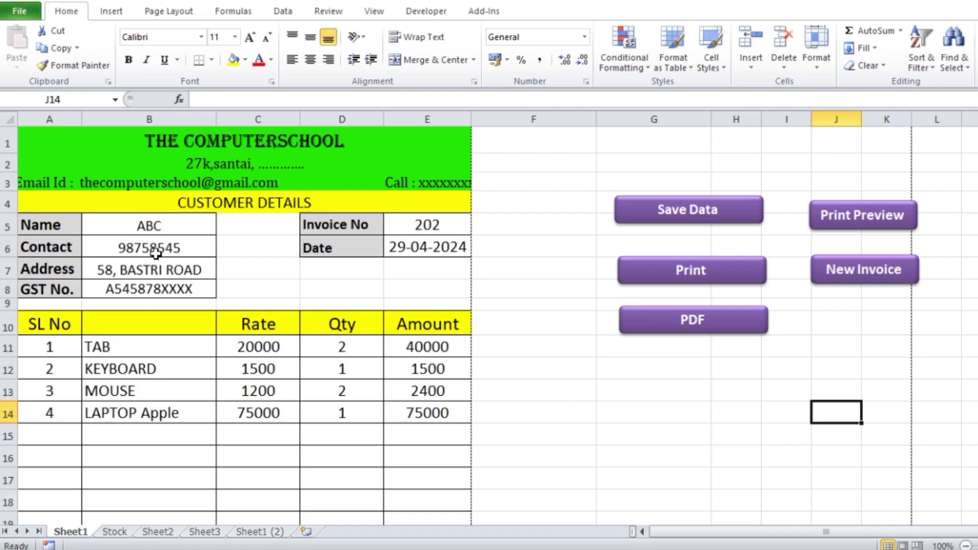
# Step: Check the customer name cell B5 and GST number cell B8 on the invoice sheet
pyautogui.click(153, 225)
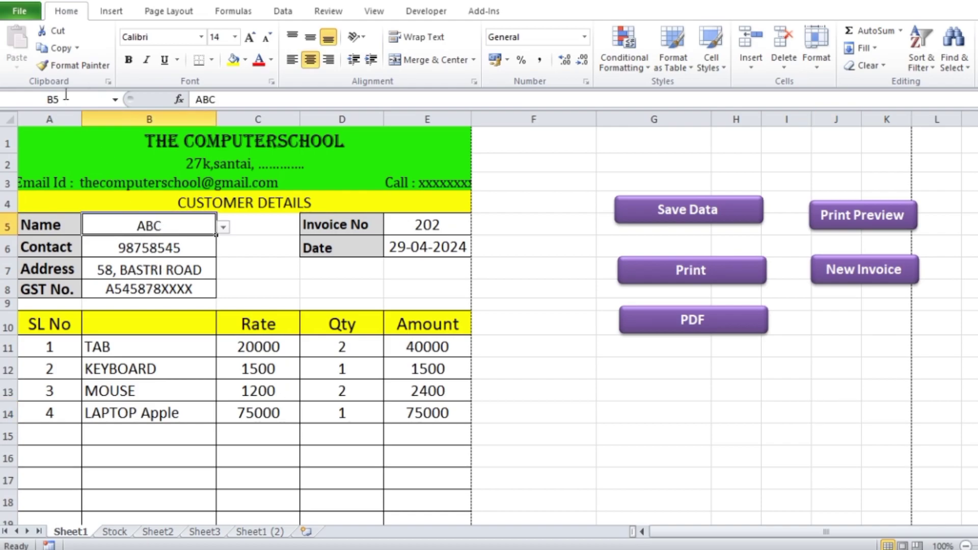
pyautogui.click(142, 294)
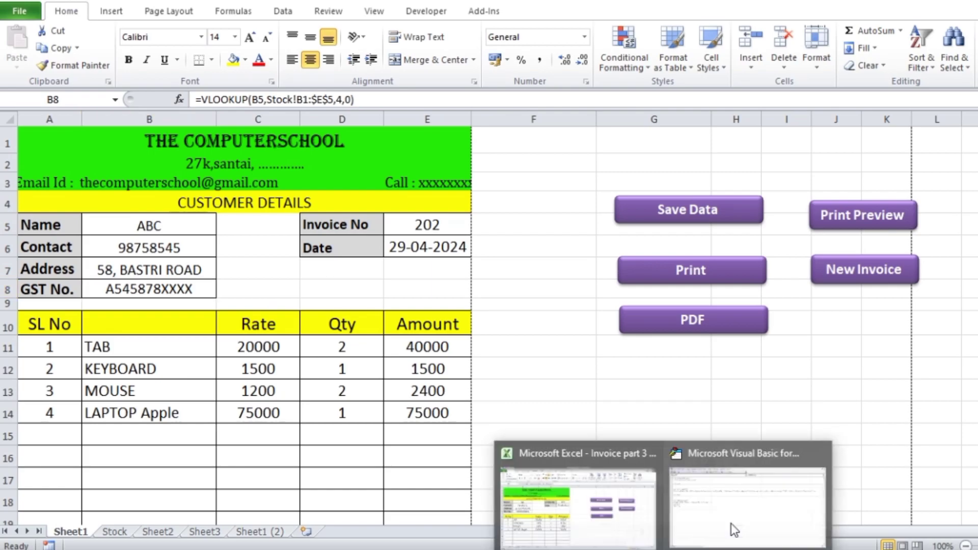
pyautogui.click(734, 530)
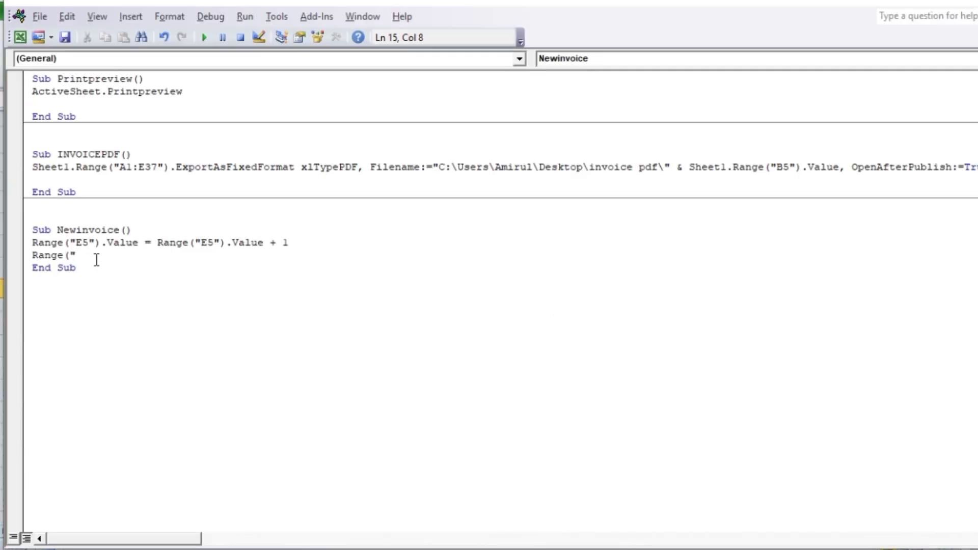
# Step: Complete the line as Range("B5:B8").ClearContents and begin another Range( line
pyautogui.write('B5:B8')
pyautogui.write('")')
pyautogui.write('.')
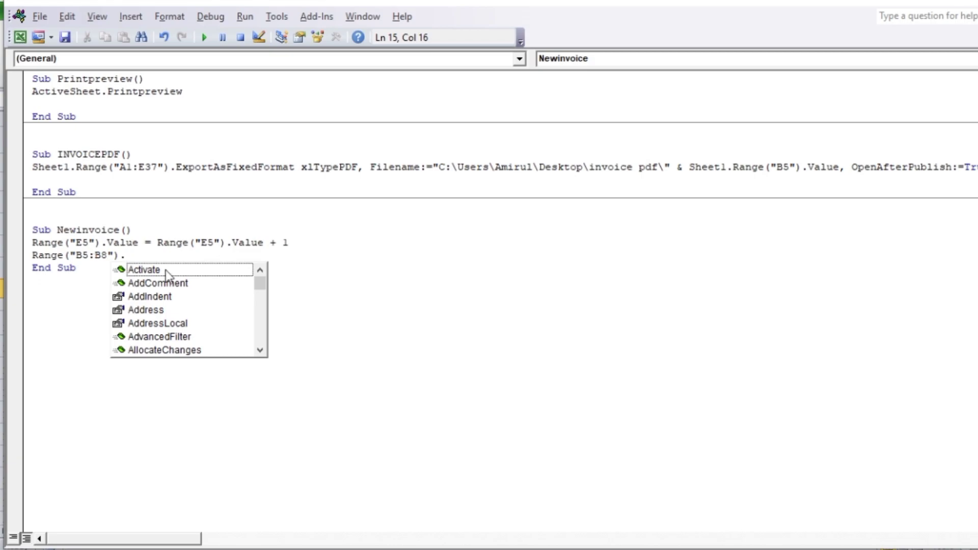
pyautogui.write('cle')
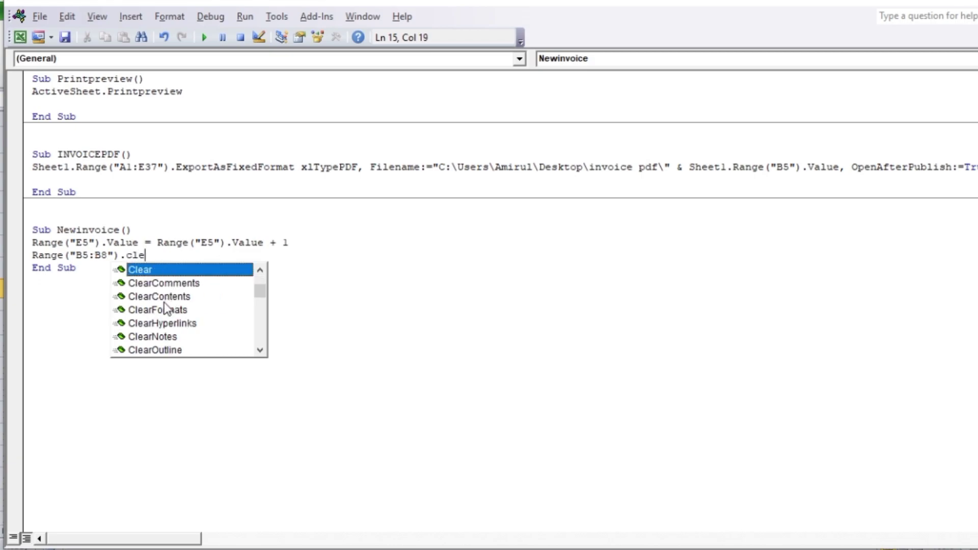
pyautogui.doubleClick(180, 296)
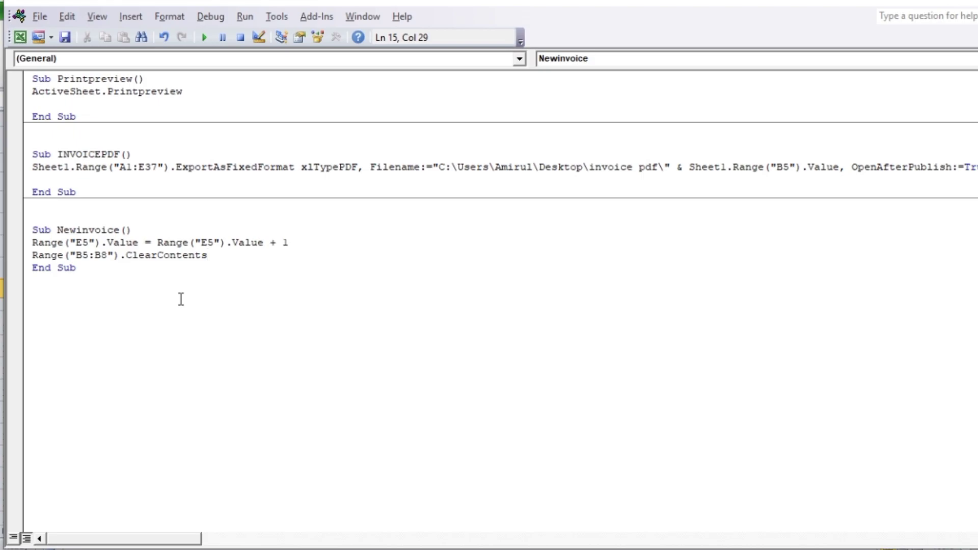
pyautogui.press('Return')
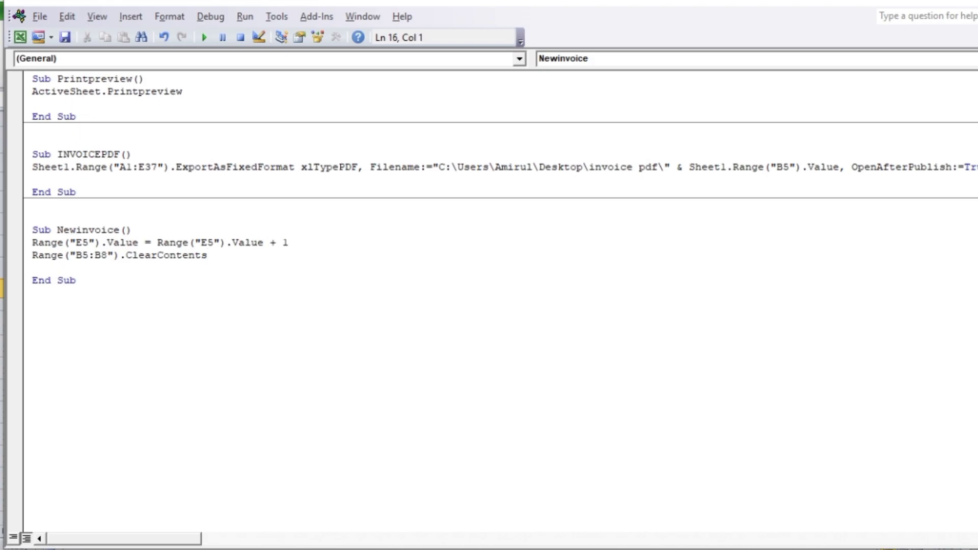
pyautogui.write('Range')
pyautogui.write('(')
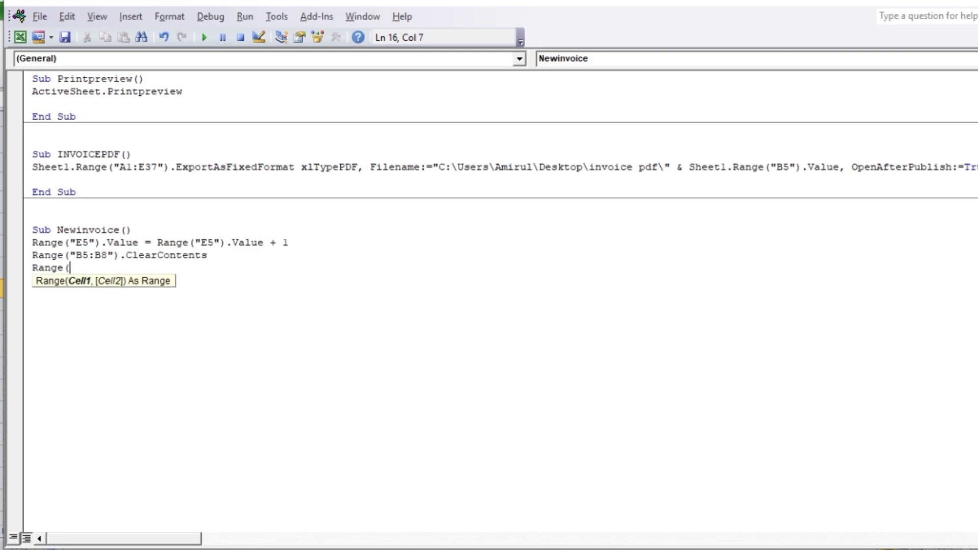
pyautogui.click(579, 515)
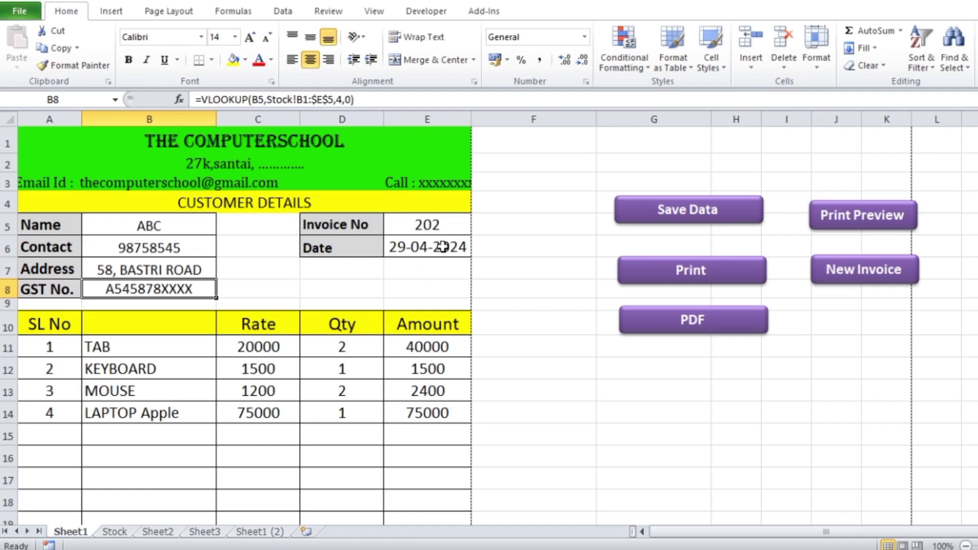
# Step: Label the blank header cell B10 as 'Item Name'
pyautogui.scroll(-1, 484, 258)
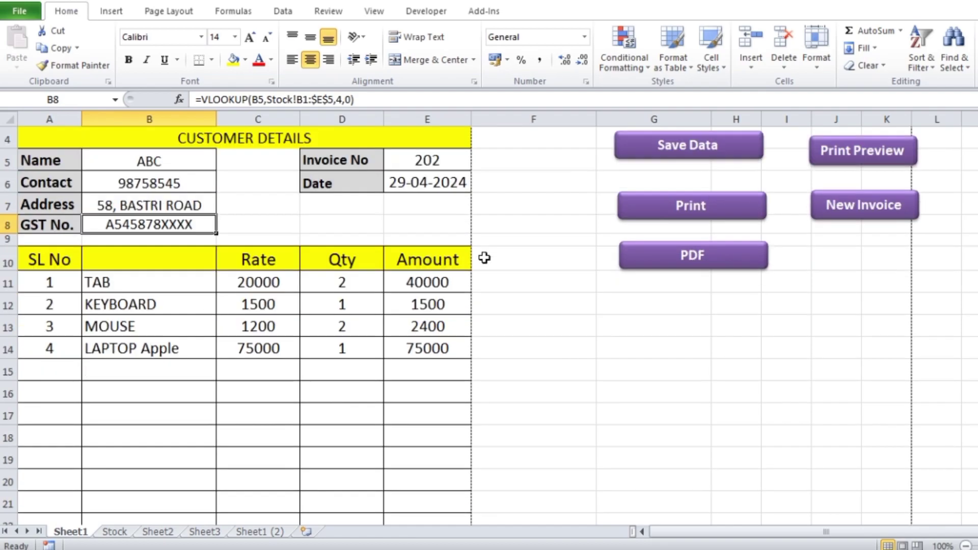
pyautogui.scroll(-2, 141, 276)
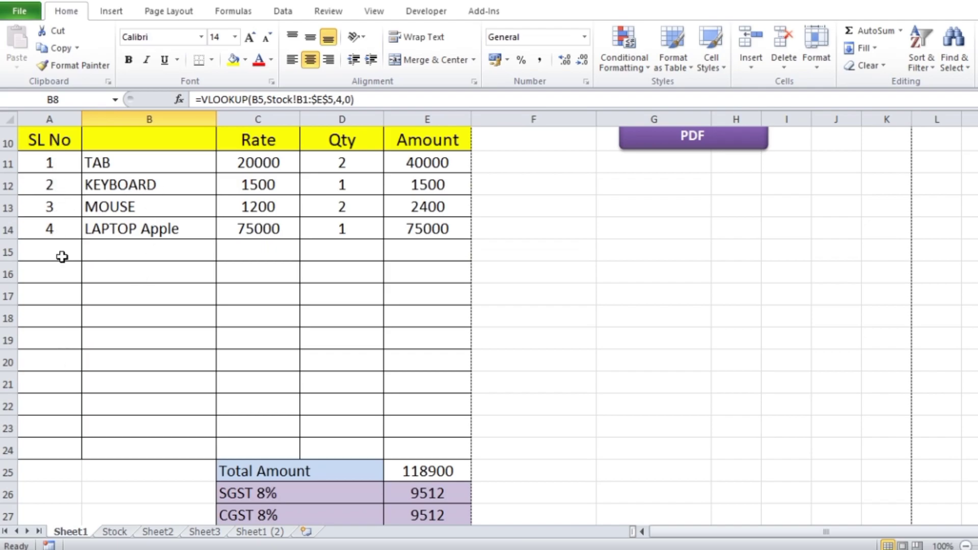
pyautogui.scroll(2, 165, 236)
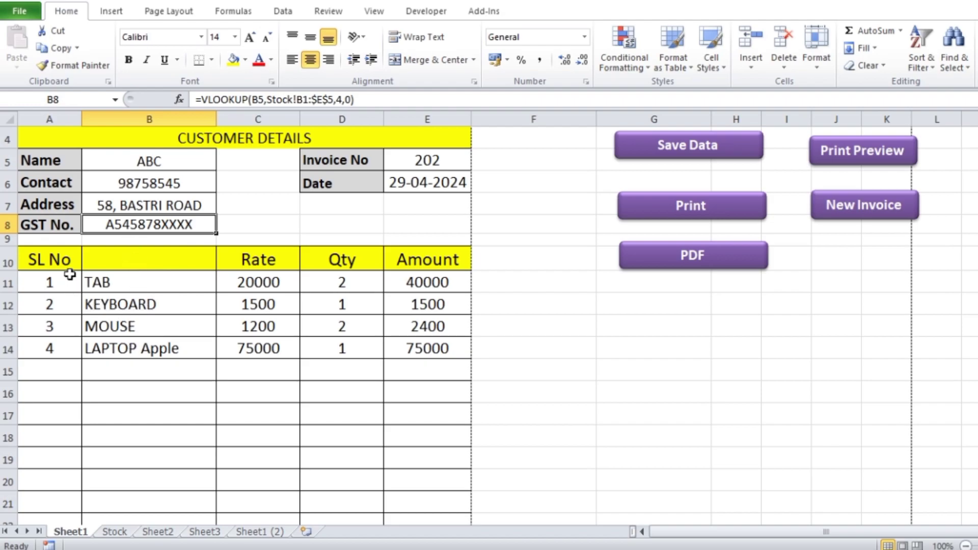
pyautogui.click(123, 259)
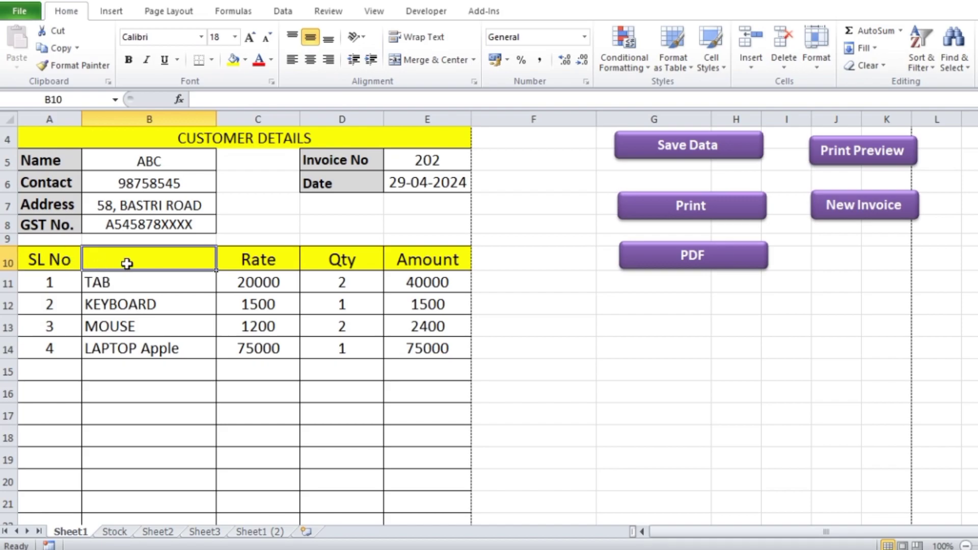
pyautogui.write('Item')
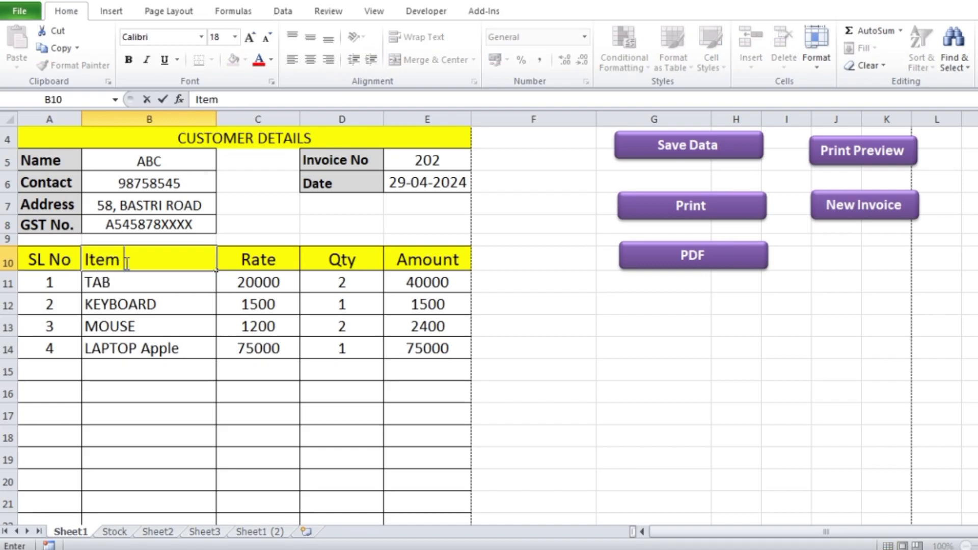
pyautogui.write(' Name')
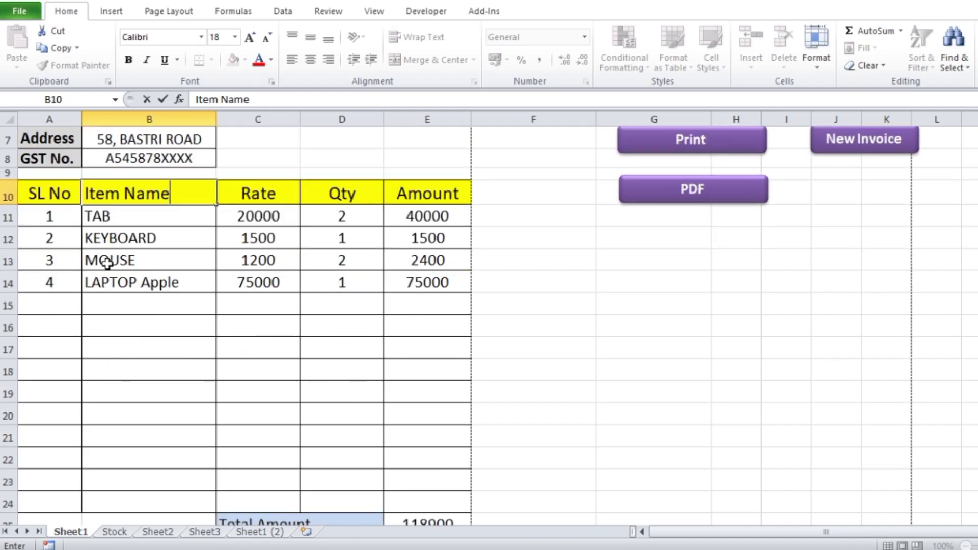
# Step: Note the item range B11:B24 and quantity range D11:D24, then return to the VBA editor
pyautogui.scroll(-1, 108, 264)
pyautogui.click(127, 222)
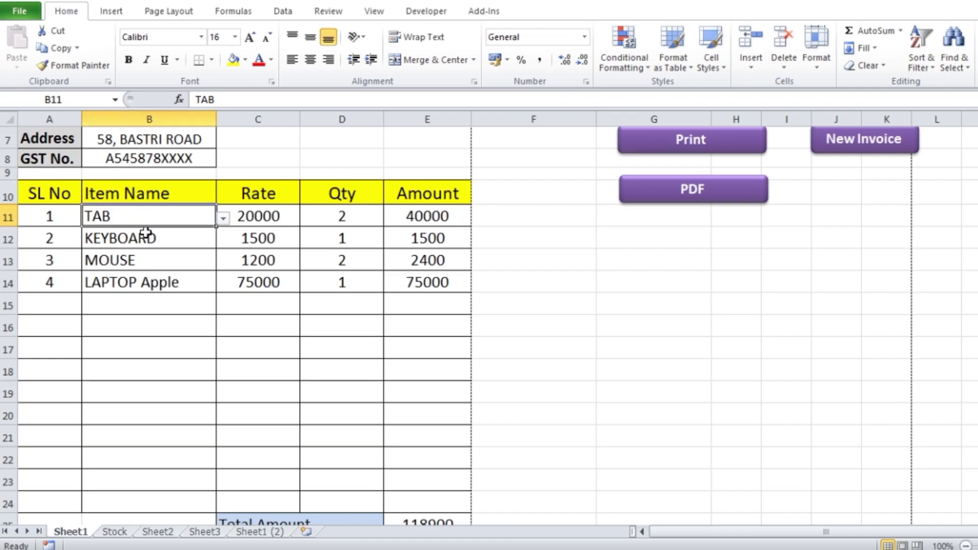
pyautogui.scroll(-1, 145, 234)
pyautogui.click(159, 451)
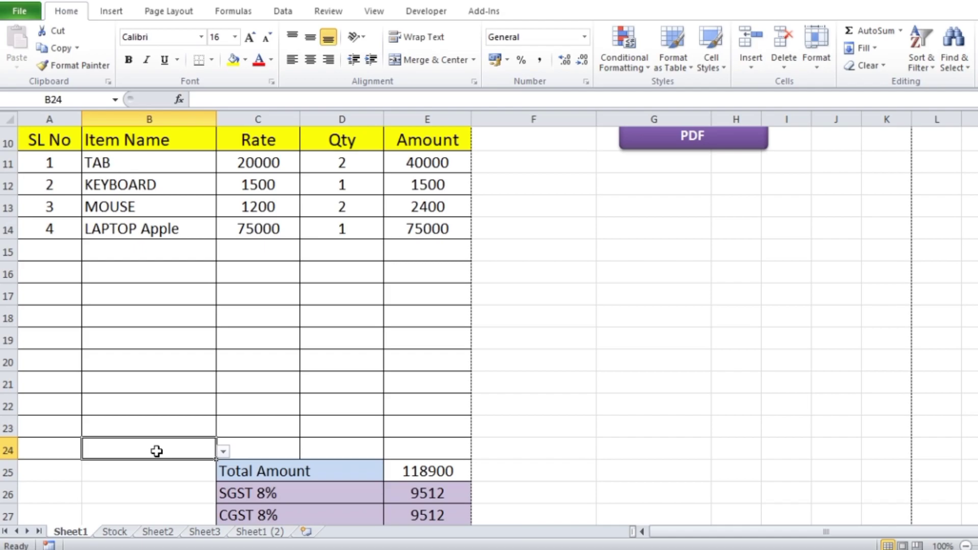
pyautogui.scroll(1, 410, 238)
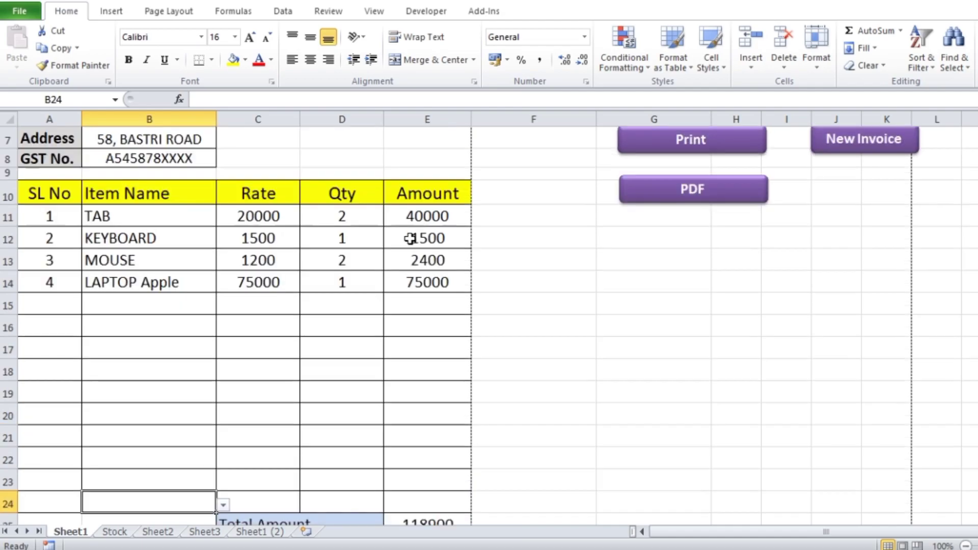
pyautogui.scroll(1, 410, 239)
pyautogui.click(341, 286)
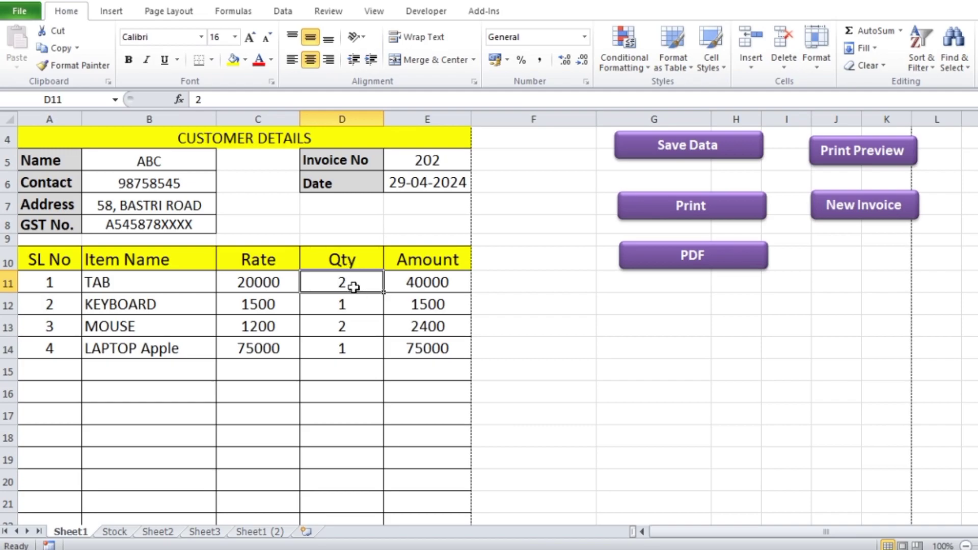
pyautogui.scroll(-3, 354, 287)
pyautogui.click(338, 380)
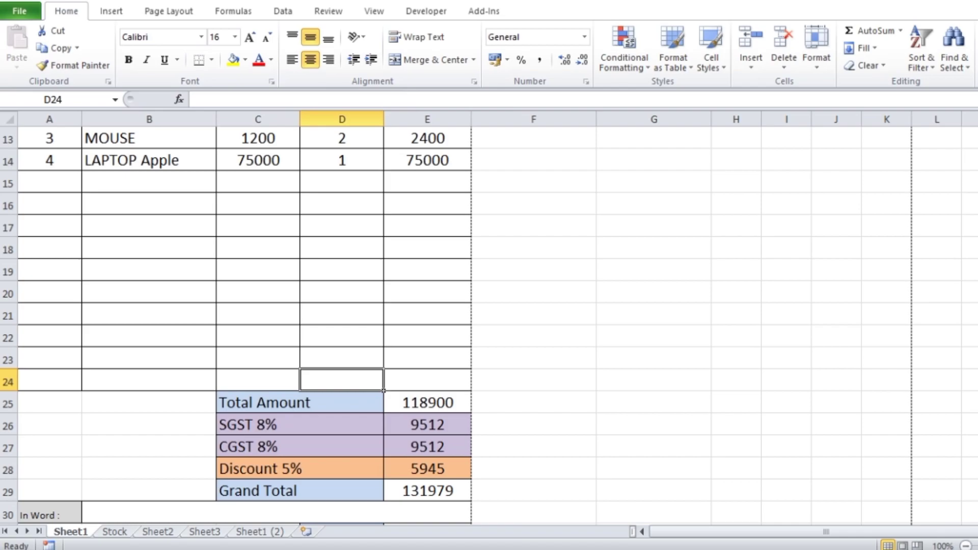
pyautogui.click(662, 549)
pyautogui.click(756, 513)
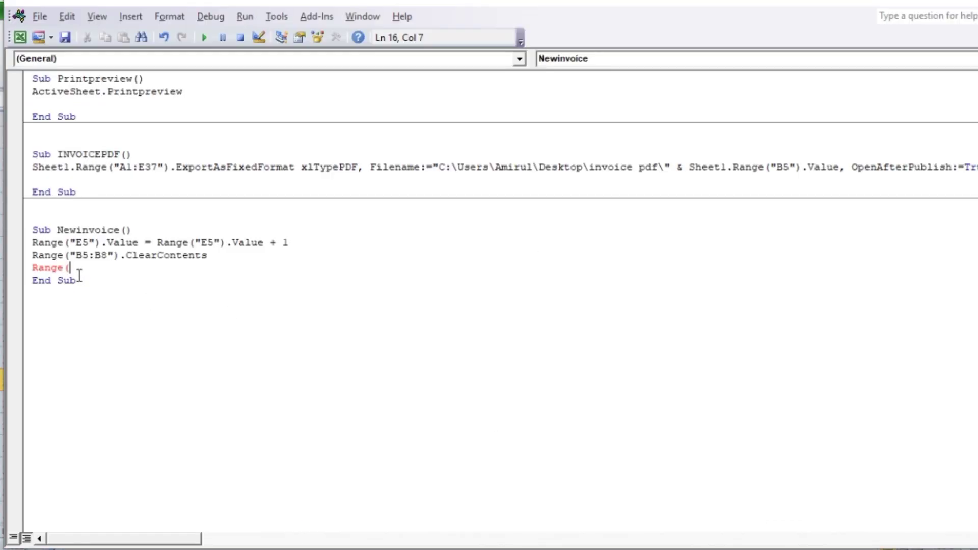
# Step: Add ClearContents statements for item names B11:B24 and quantities D11:D24 to Newinvoice
pyautogui.write('"B')
pyautogui.write('11:B')
pyautogui.write('24"')
pyautogui.write(').')
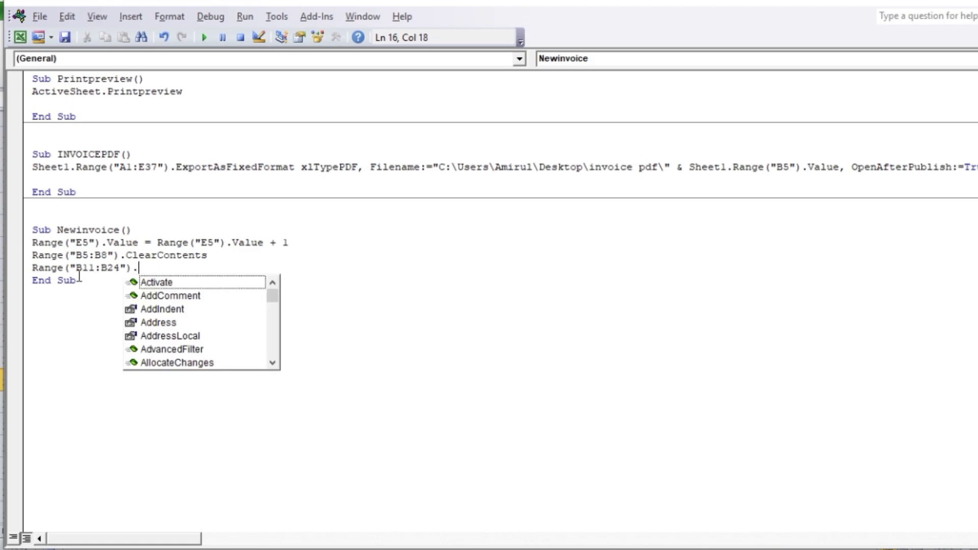
pyautogui.write('cl')
pyautogui.doubleClick(148, 309)
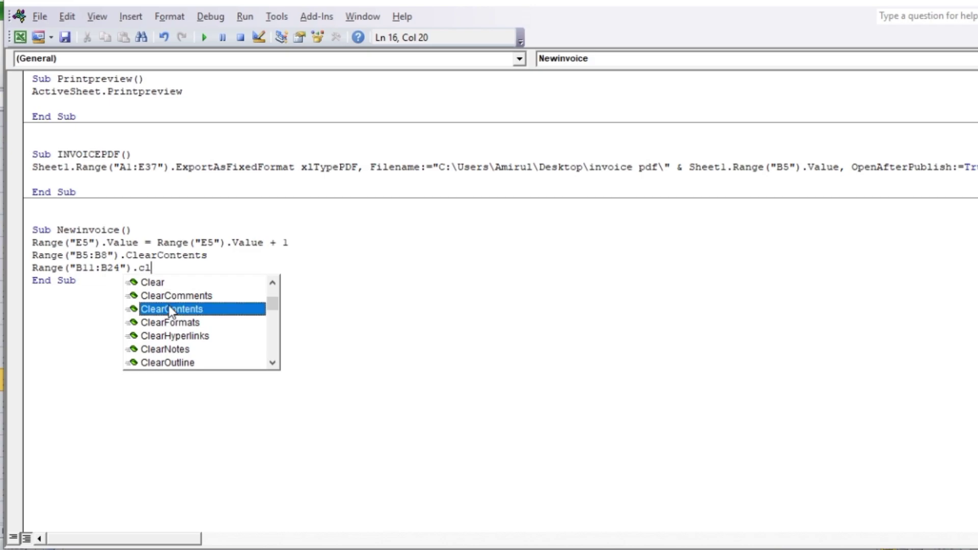
pyautogui.press('Return')
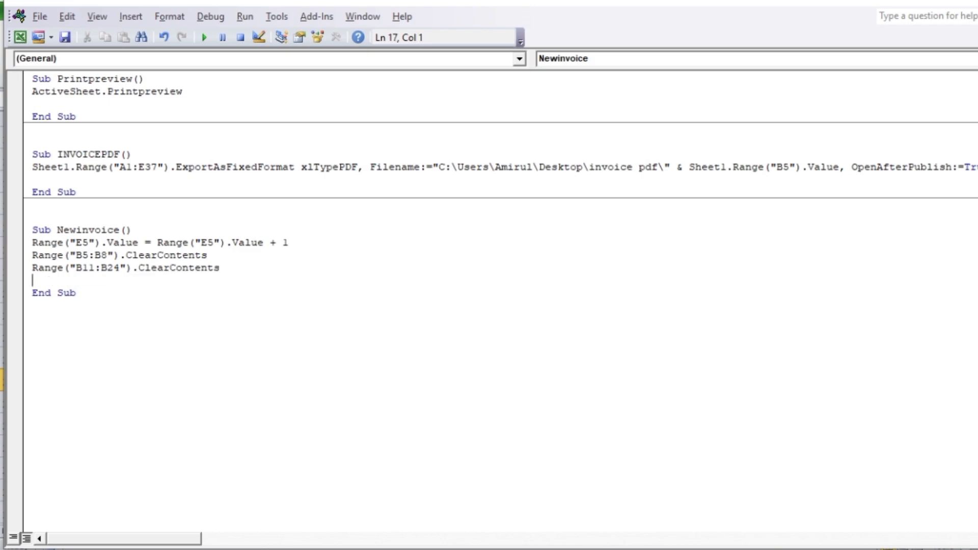
pyautogui.write('Ran')
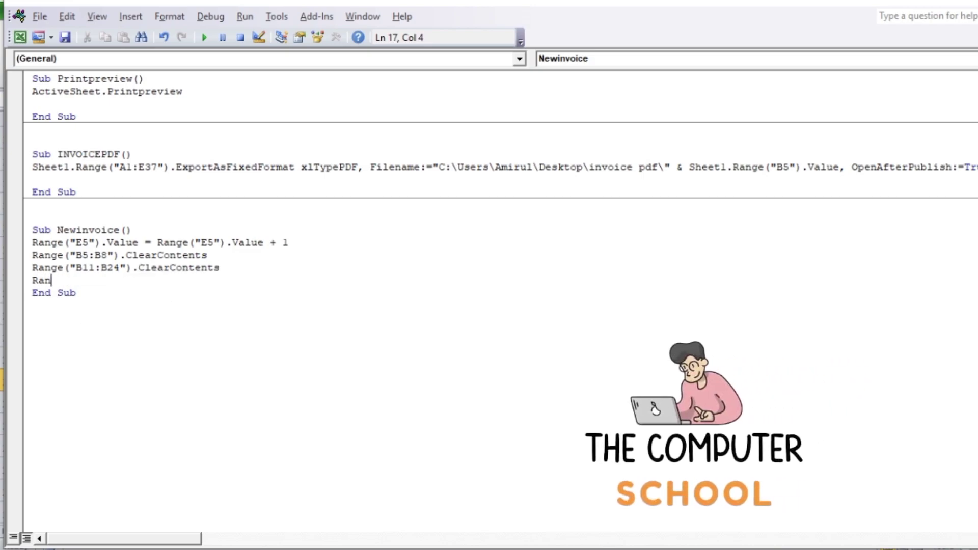
pyautogui.write('ge(')
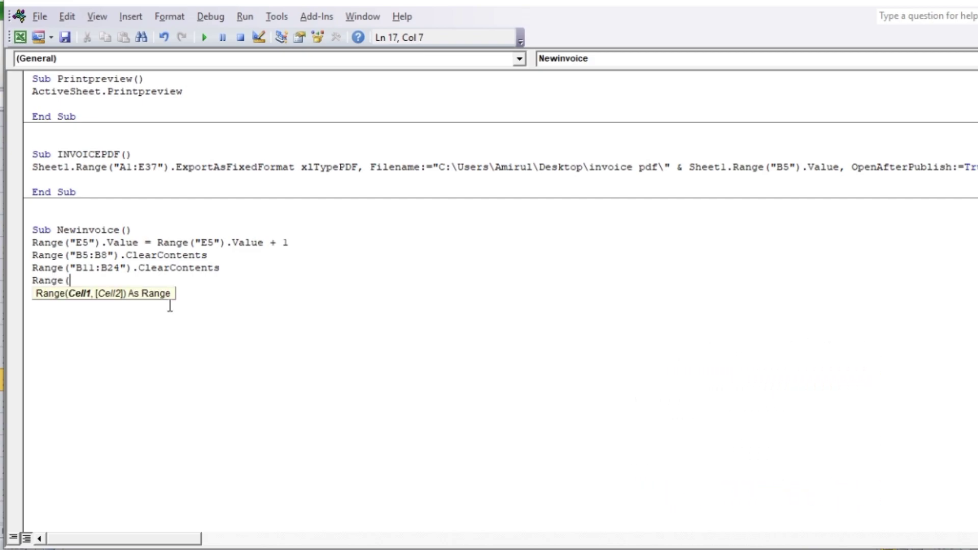
pyautogui.write('"D')
pyautogui.write('11:')
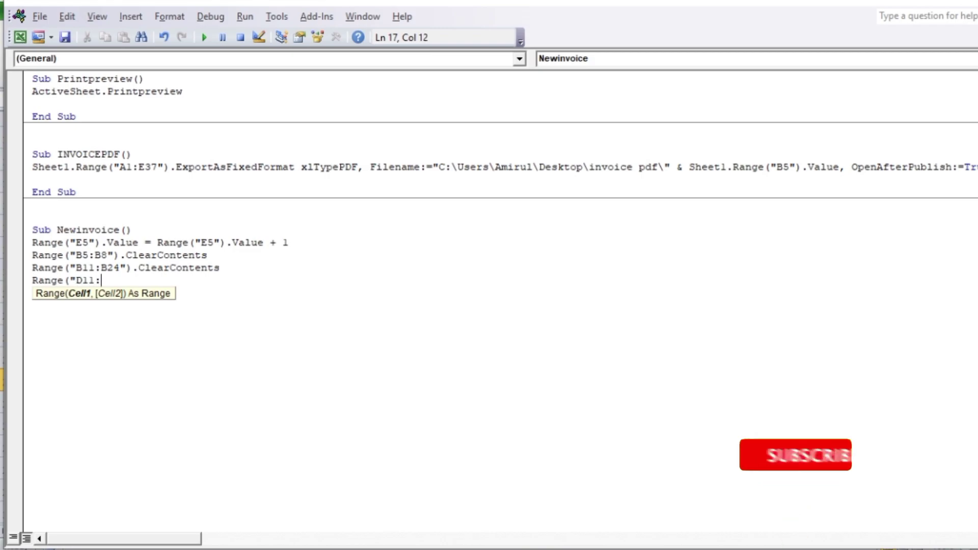
pyautogui.write('D24')
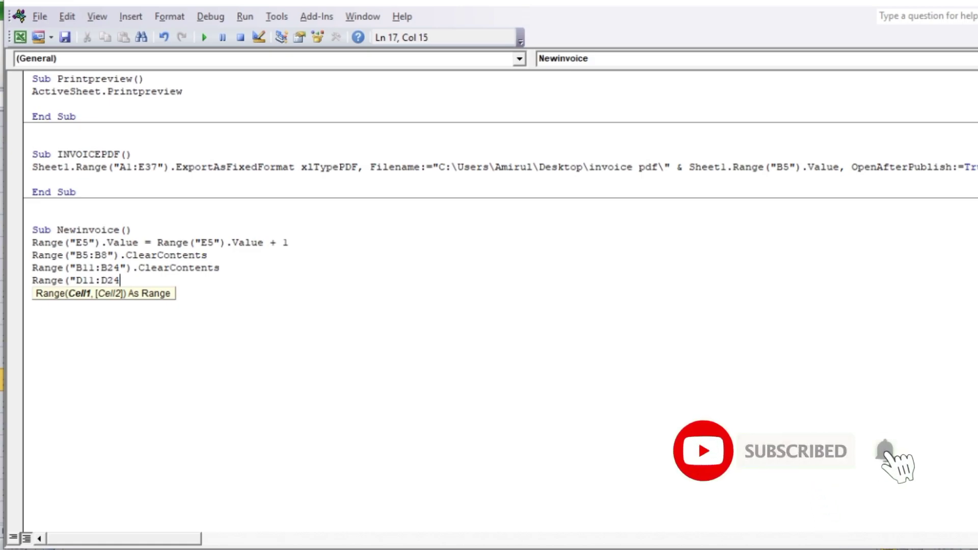
pyautogui.write('"')
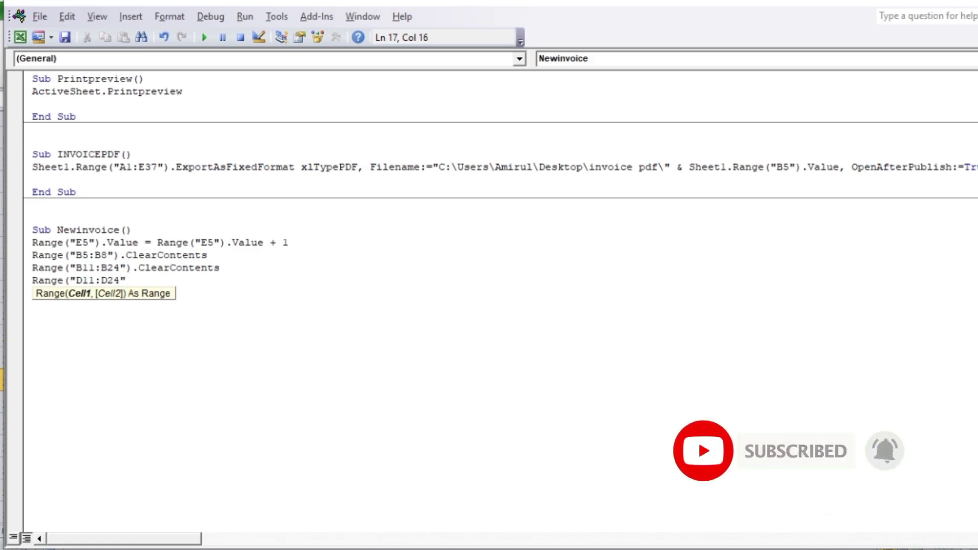
pyautogui.write(').')
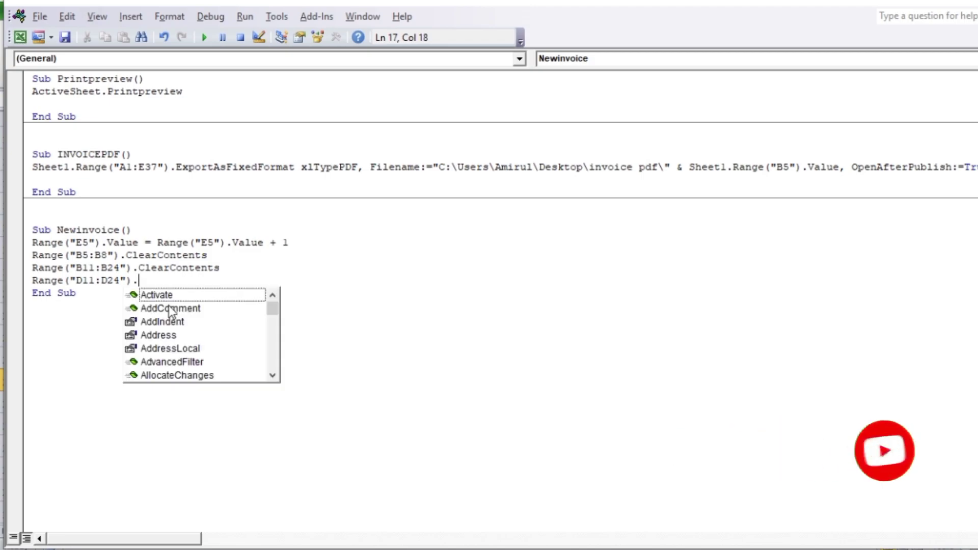
pyautogui.write('claer')
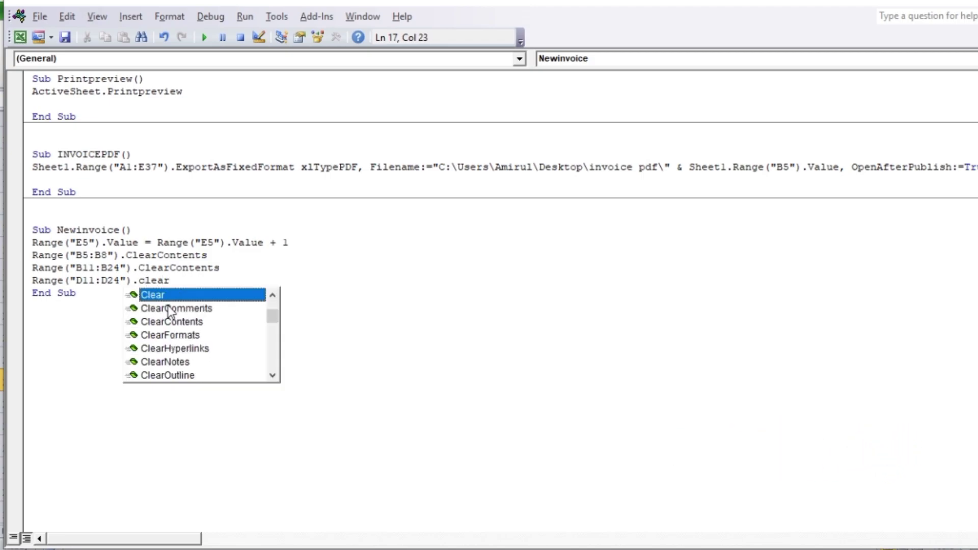
pyautogui.doubleClick(196, 322)
pyautogui.press('Return')
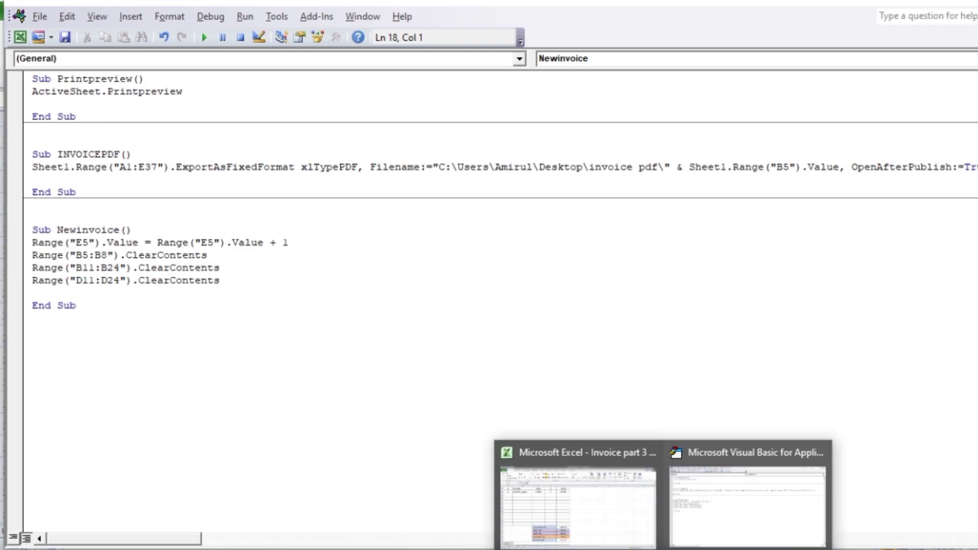
pyautogui.click(609, 523)
pyautogui.scroll(1, 416, 339)
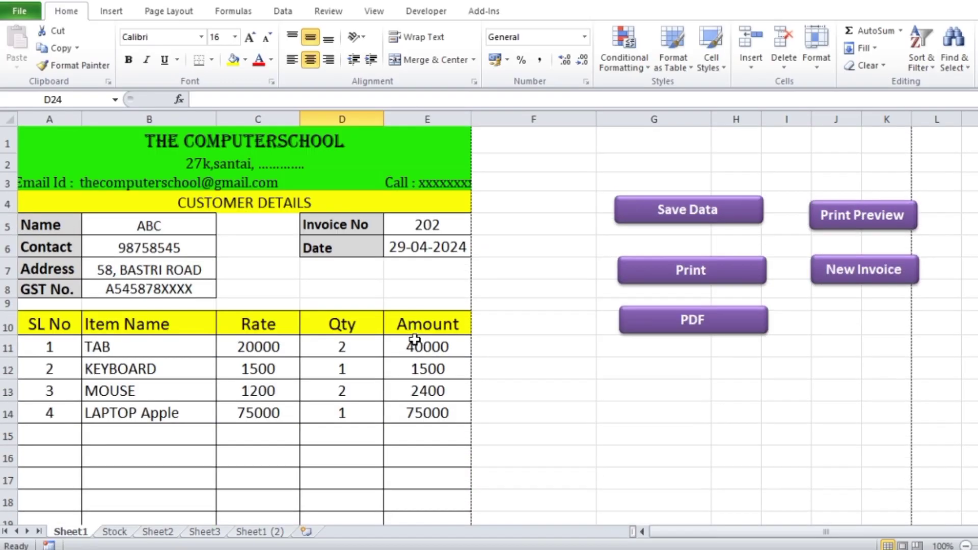
pyautogui.scroll(-4, 415, 329)
pyautogui.scroll(-4, 399, 330)
pyautogui.scroll(1, 554, 240)
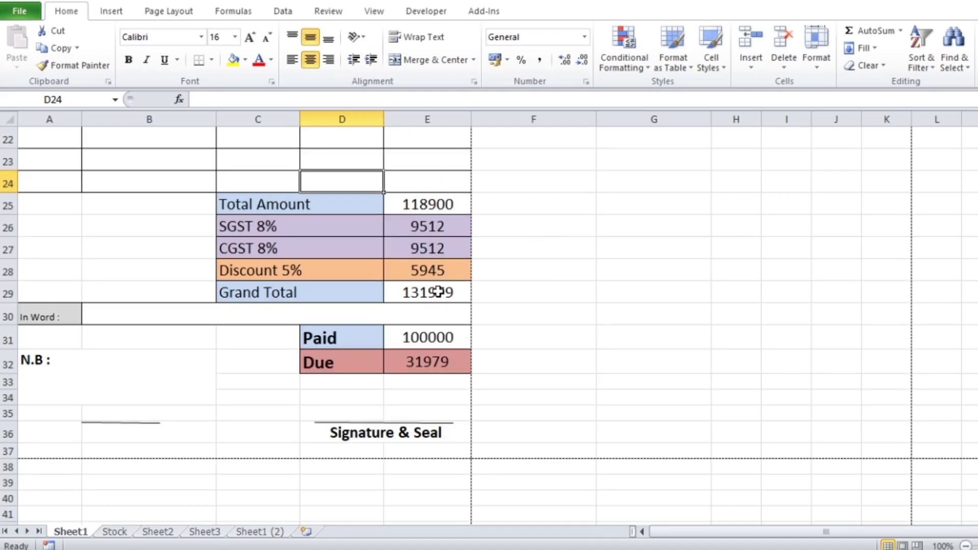
pyautogui.scroll(-1, 576, 324)
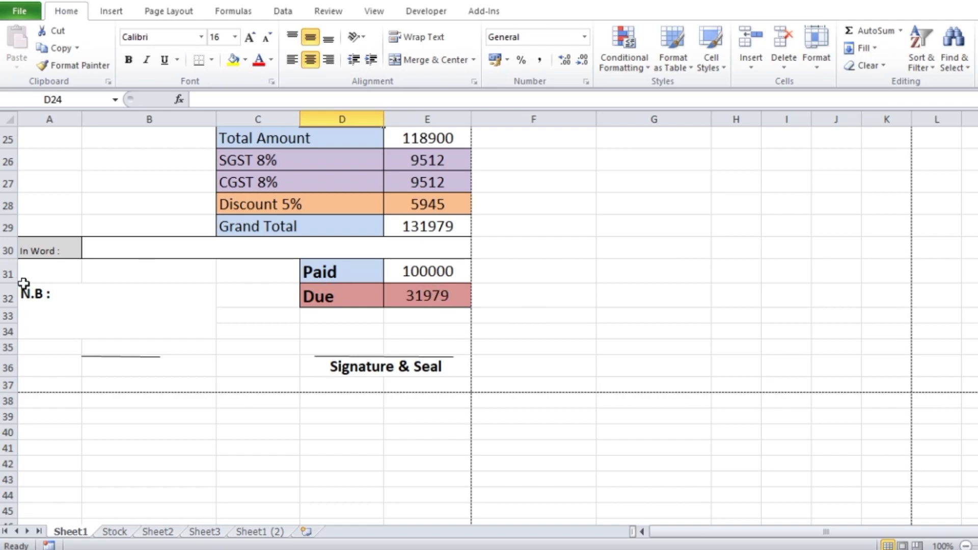
pyautogui.click(437, 273)
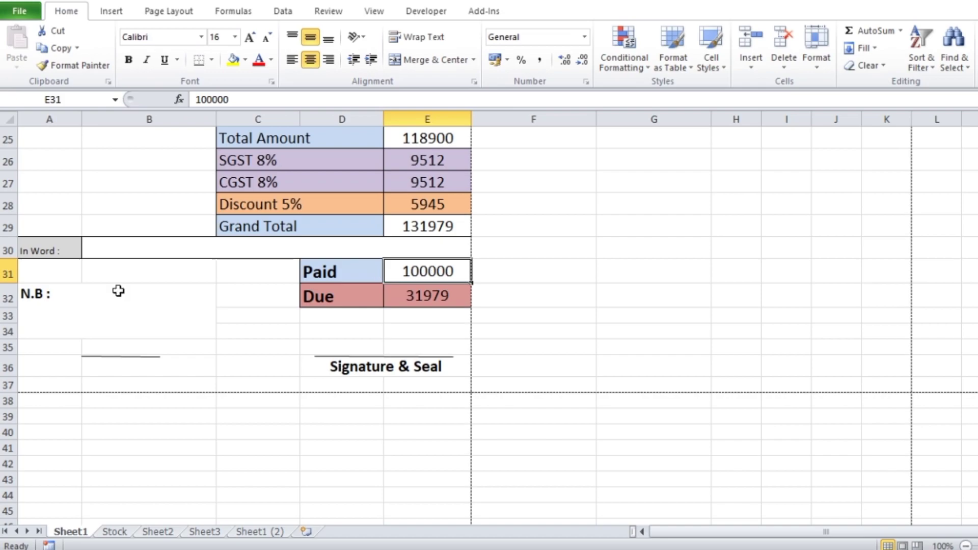
pyautogui.click(437, 305)
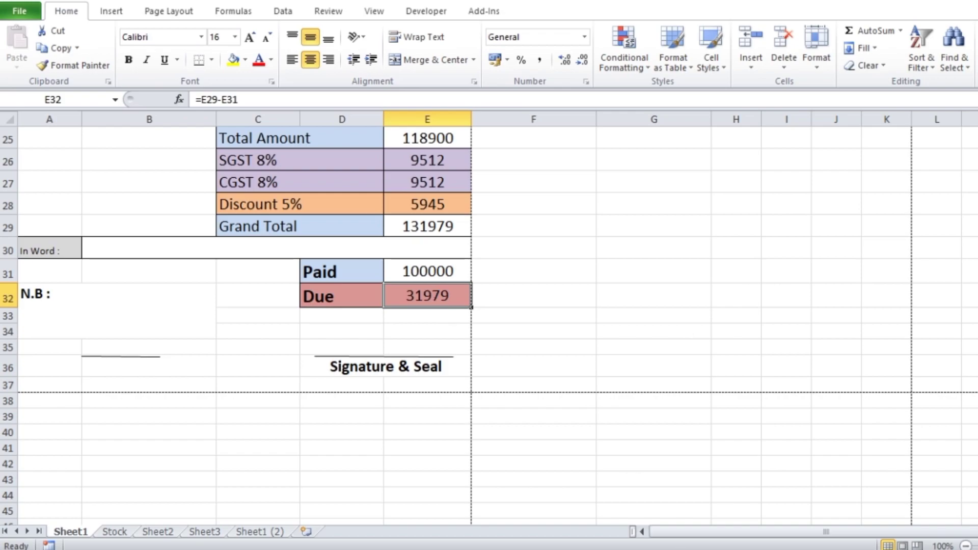
pyautogui.click(759, 502)
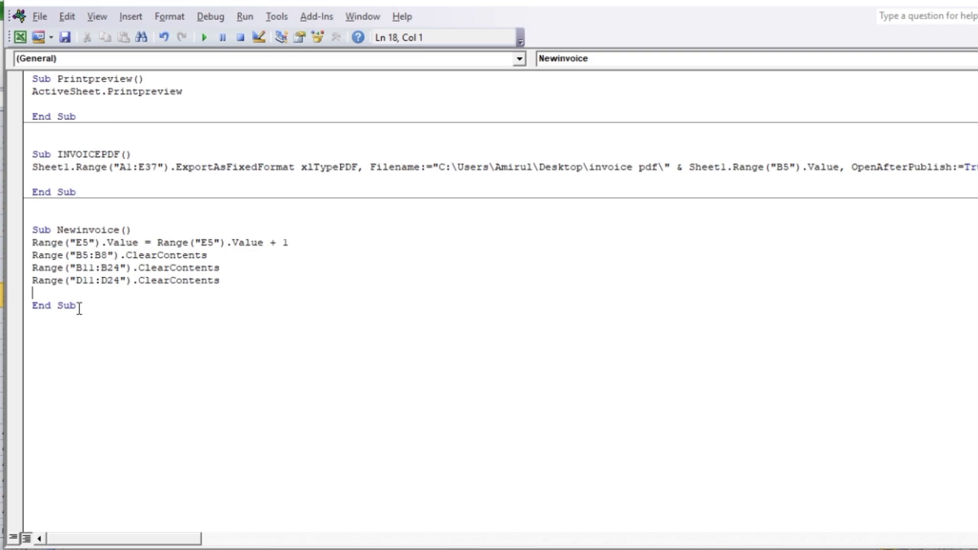
# Step: Add Range("E31:E32").ClearContents to reset the Paid and Due cells
pyautogui.write('Range')
pyautogui.write('("')
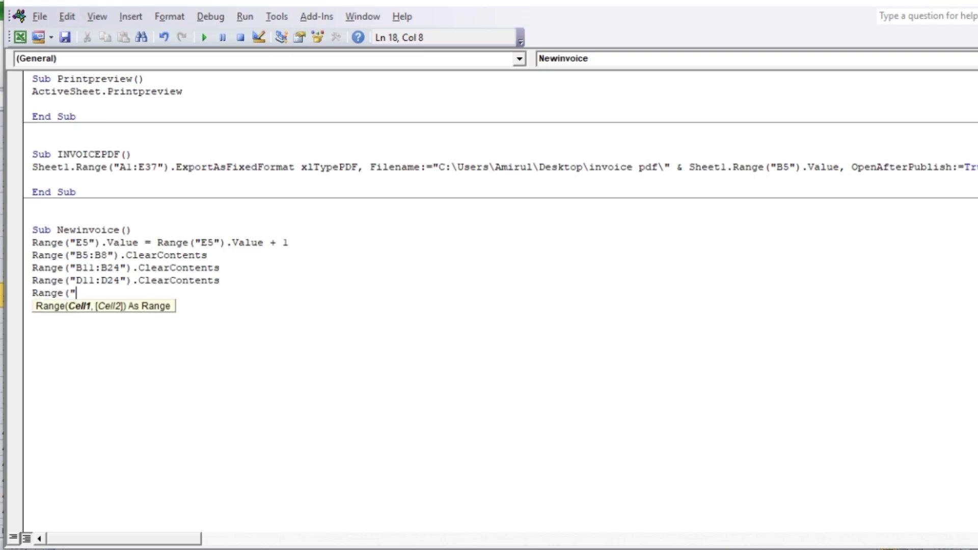
pyautogui.write('E31:E')
pyautogui.write('32"')
pyautogui.write(')')
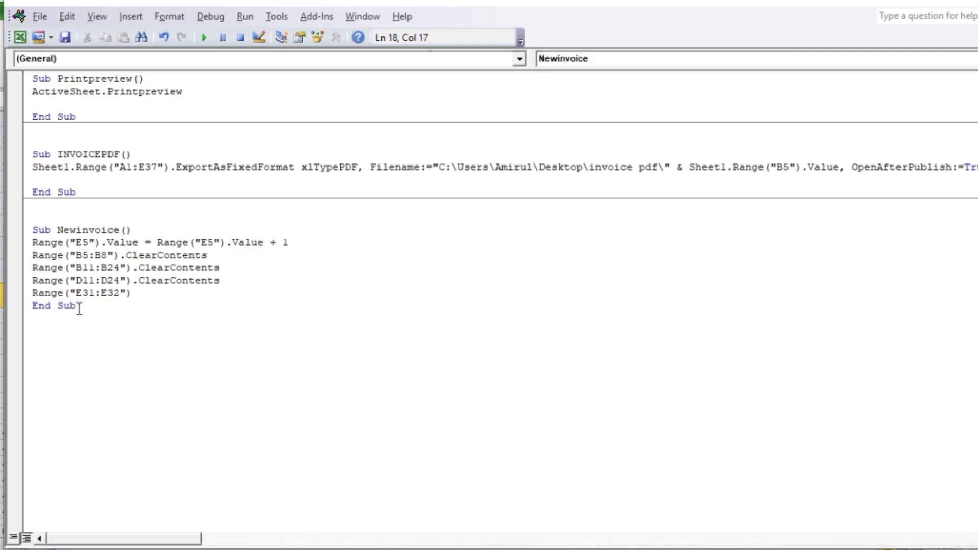
pyautogui.write('.clea')
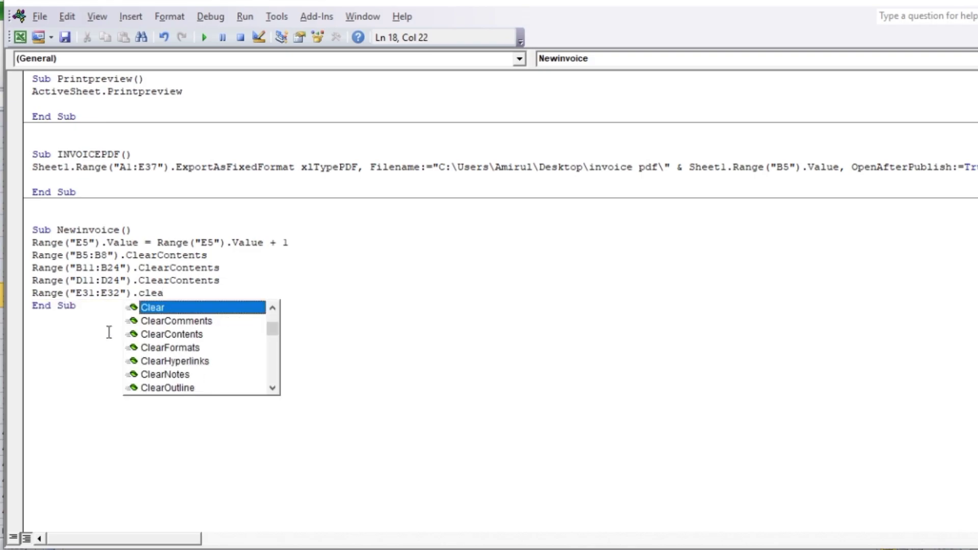
pyautogui.doubleClick(167, 334)
pyautogui.press('Return')
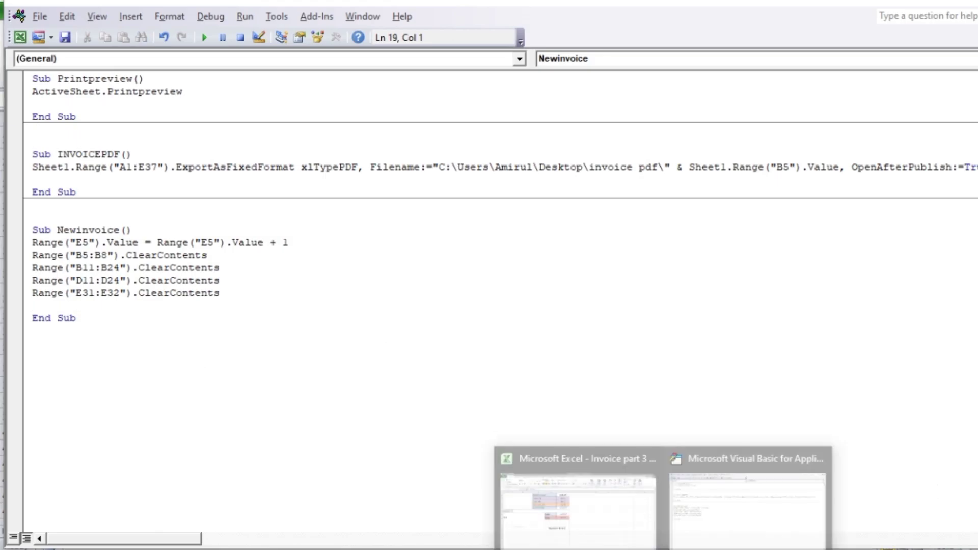
# Step: Test New Invoice: customer details, item list and Paid clear, and the number advances to 106
pyautogui.click(595, 533)
pyautogui.scroll(7, 521, 333)
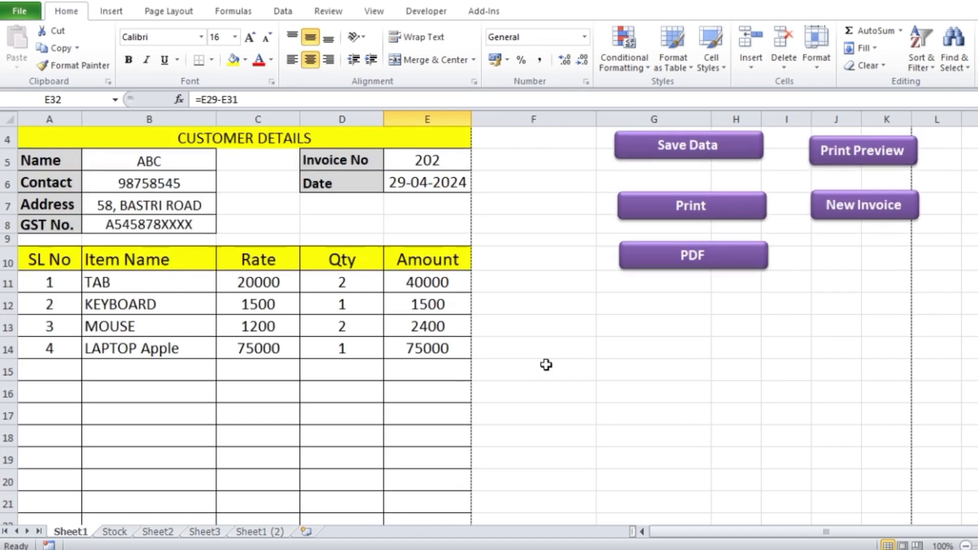
pyautogui.scroll(1, 545, 365)
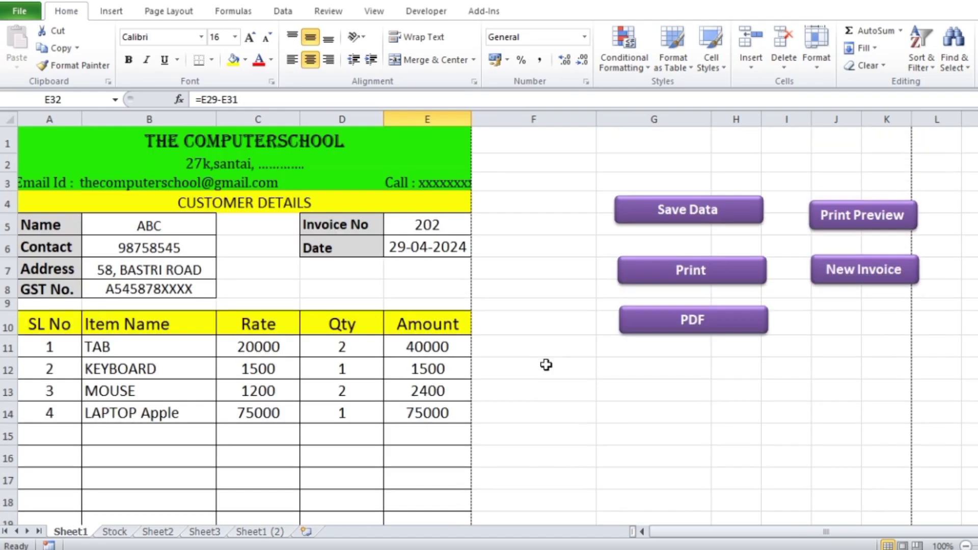
pyautogui.click(872, 285)
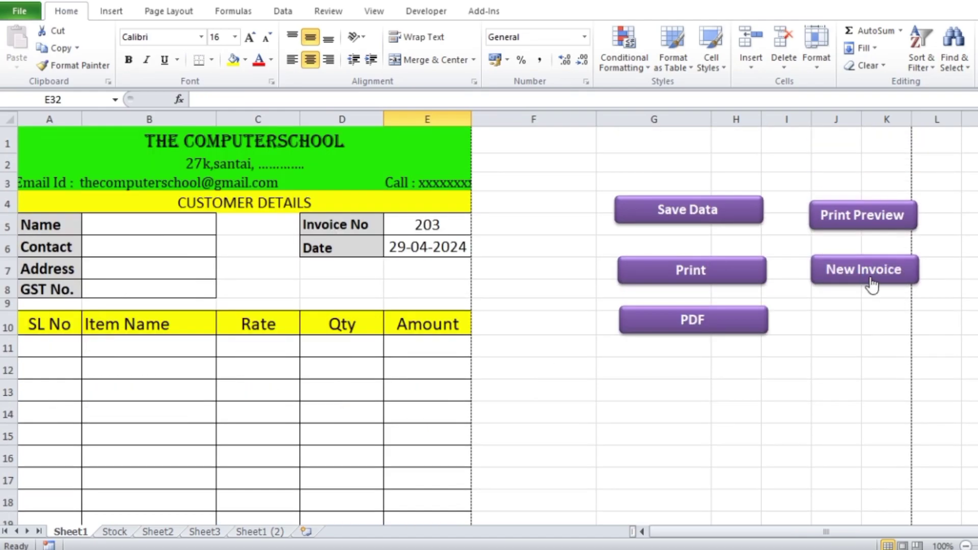
pyautogui.scroll(-2, 240, 346)
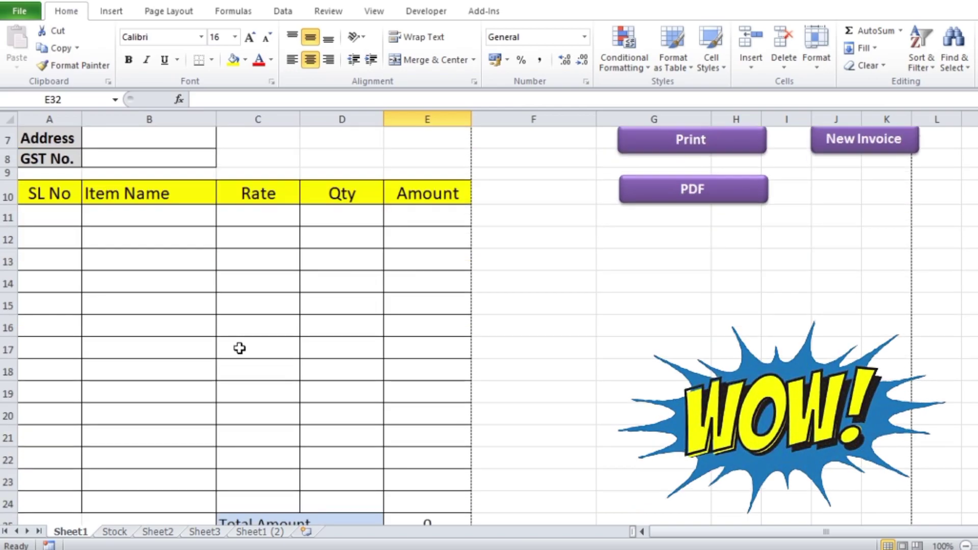
pyautogui.scroll(-4, 240, 348)
pyautogui.scroll(-3, 193, 347)
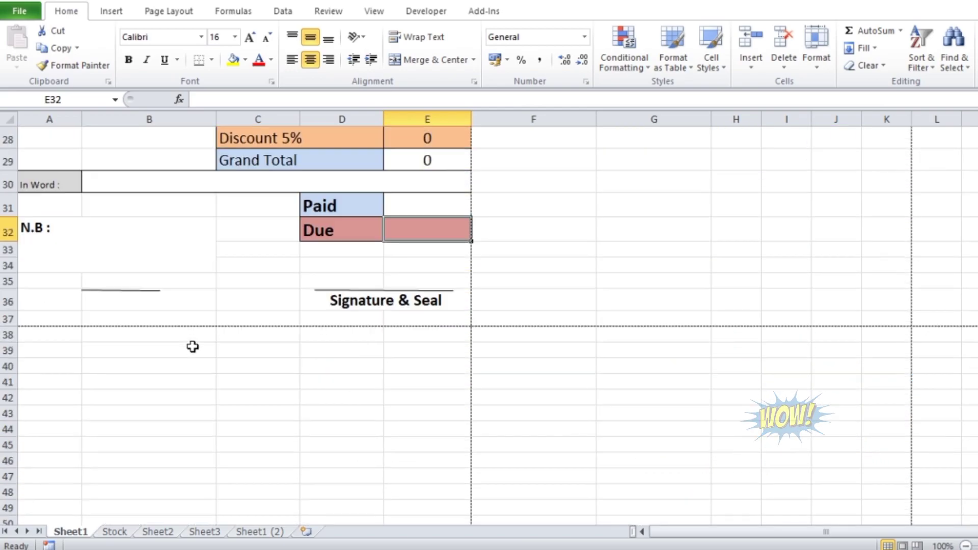
pyautogui.scroll(4, 484, 318)
pyautogui.scroll(2, 484, 319)
pyautogui.scroll(3, 484, 319)
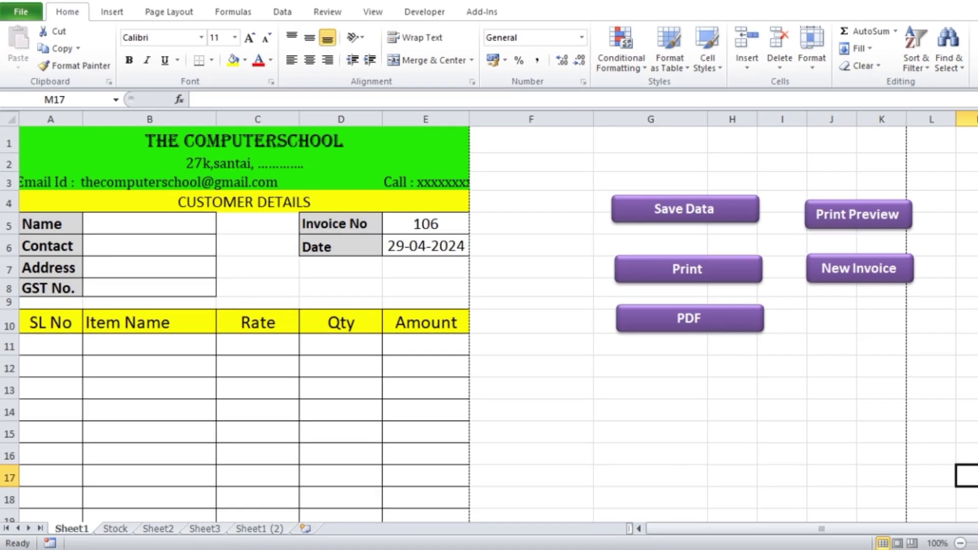
# Step: Save the workbook as an Excel Macro-Enabled Workbook named 'Invoice create5555'
pyautogui.click(22, 11)
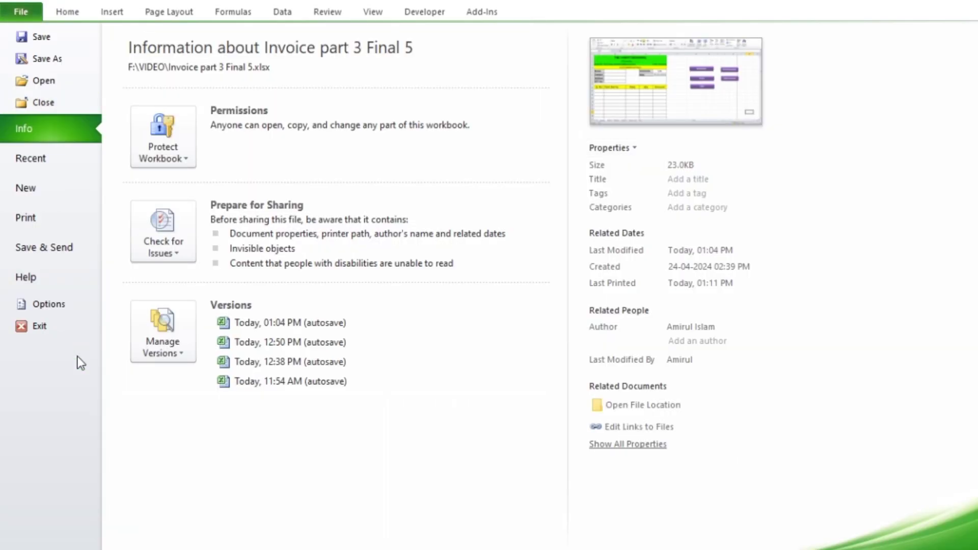
pyautogui.click(47, 59)
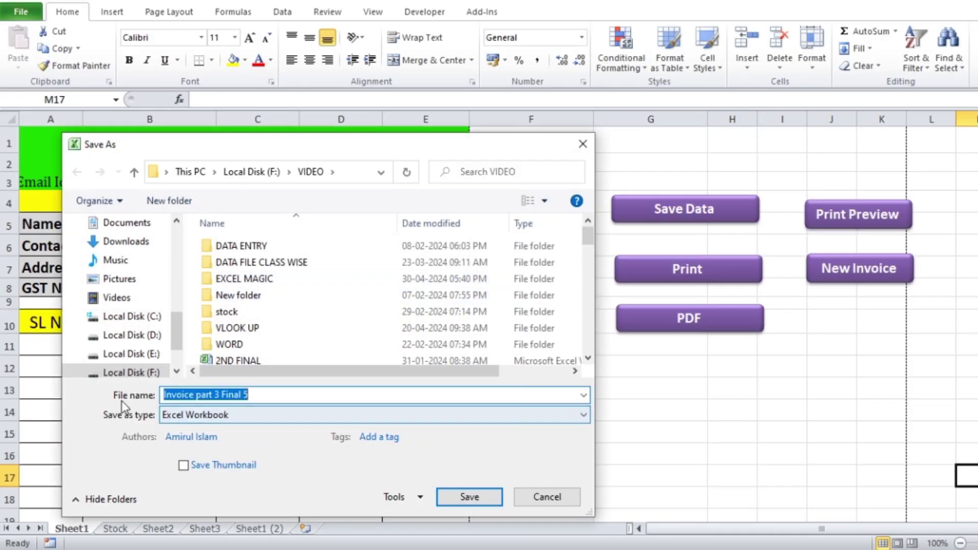
pyautogui.click(258, 397)
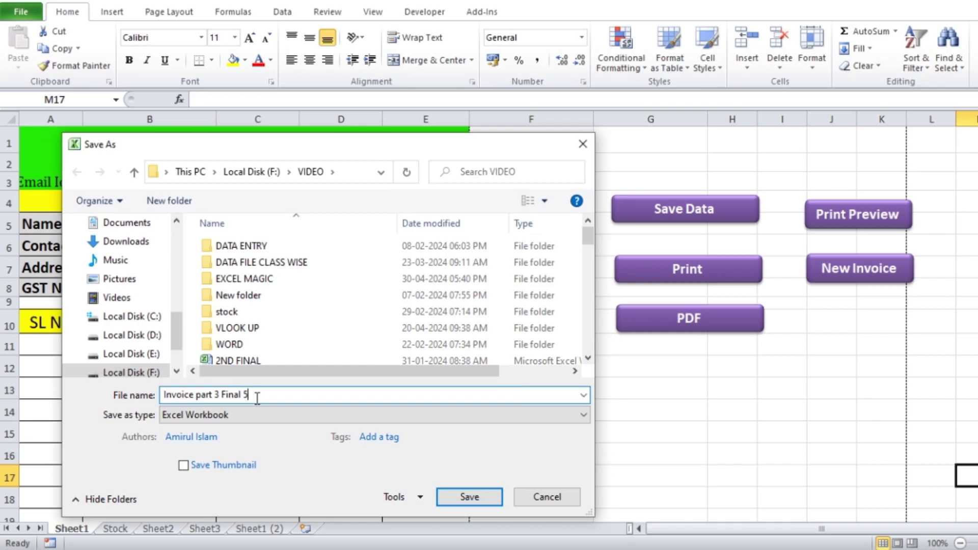
pyautogui.click(218, 415)
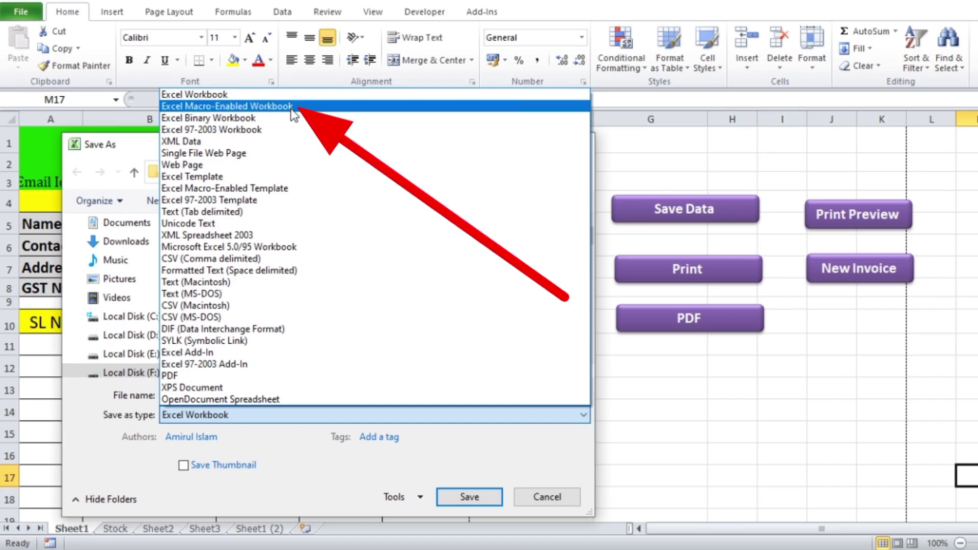
pyautogui.click(259, 107)
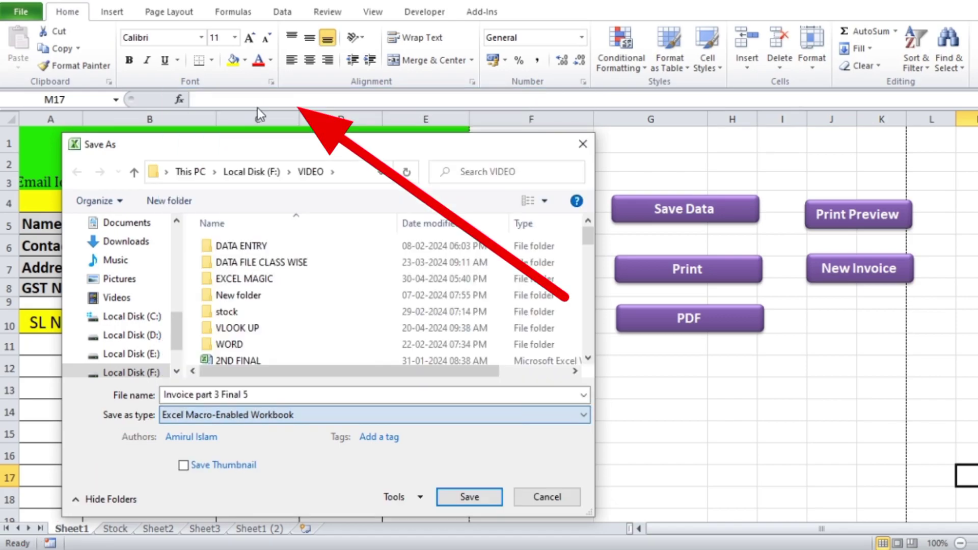
pyautogui.click(265, 396)
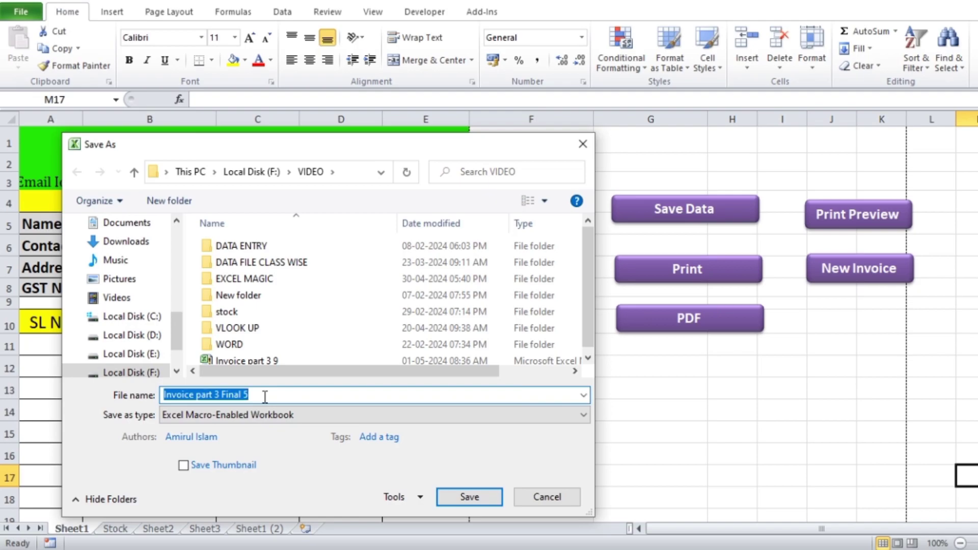
pyautogui.write('Invoice')
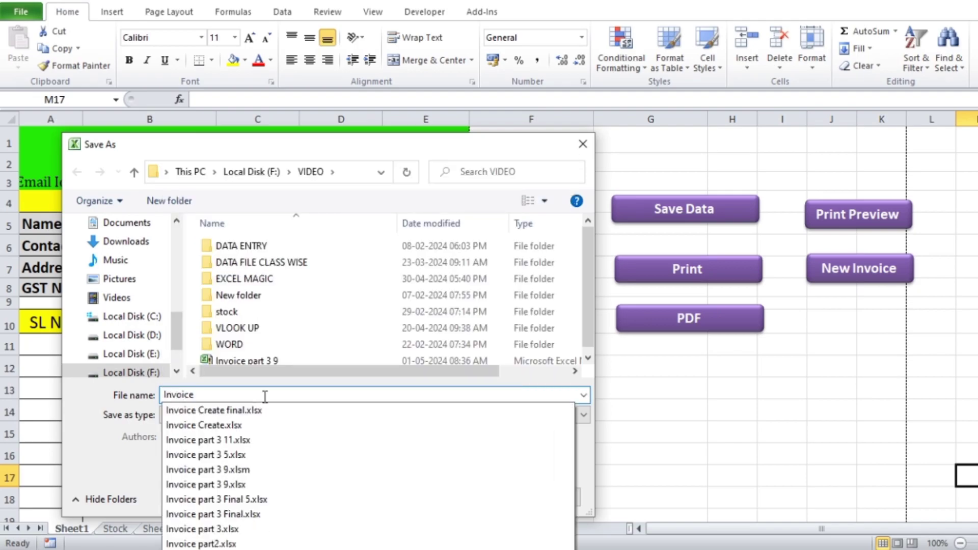
pyautogui.write(' create')
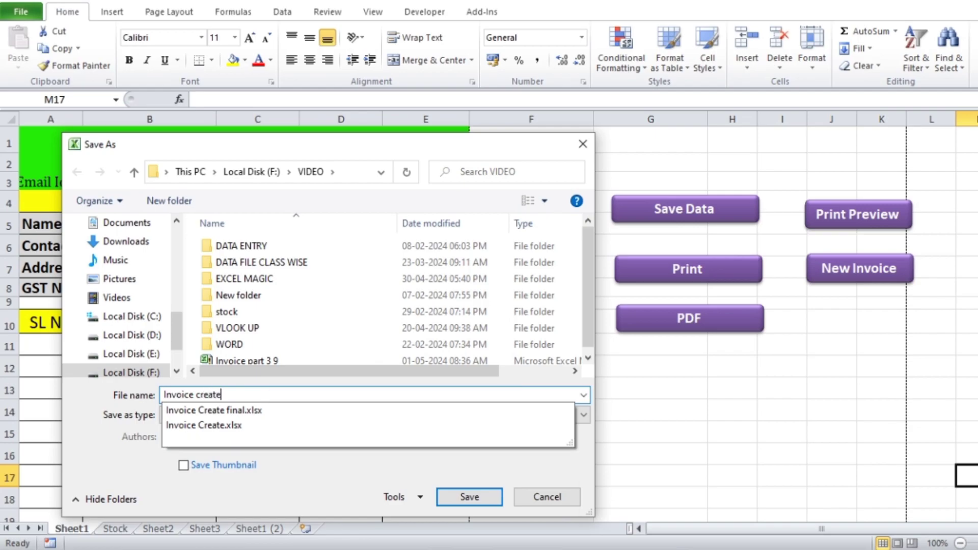
pyautogui.write('5555')
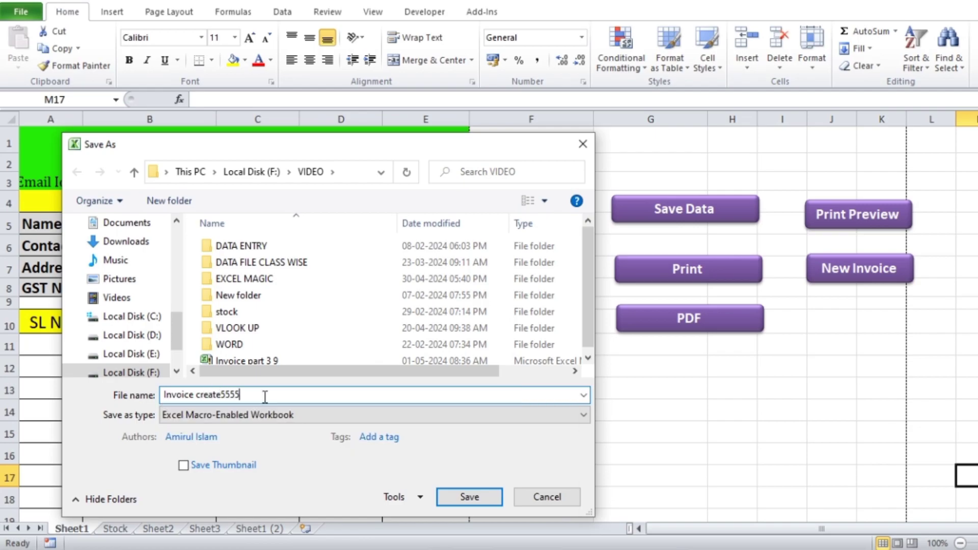
pyautogui.click(474, 497)
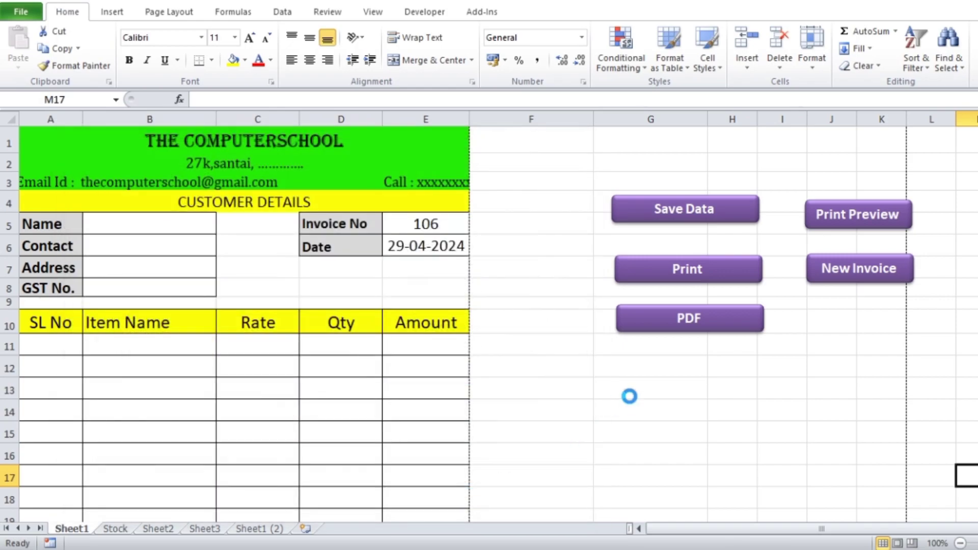